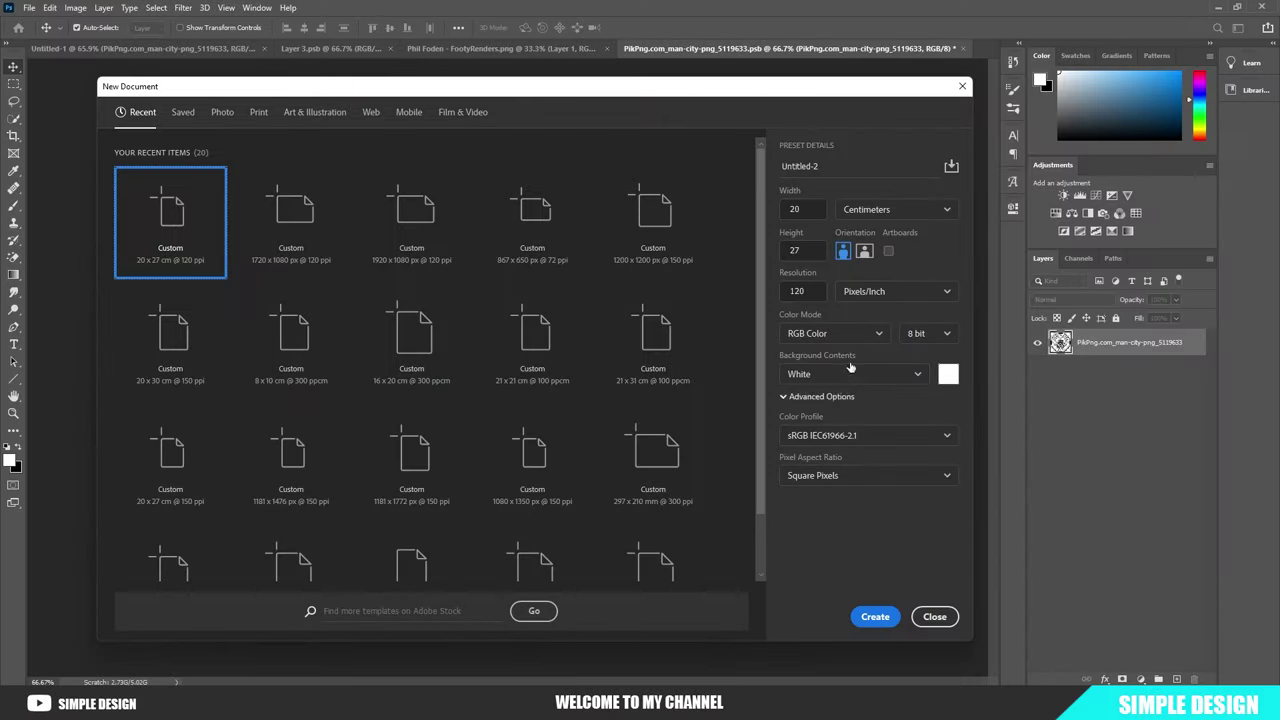
Step: Create a 20 × 27 cm, 120 ppi document and drag the Phil Foden cut-out into it as Layer 1
{"action": "left_click", "coordinate": [872, 612]}
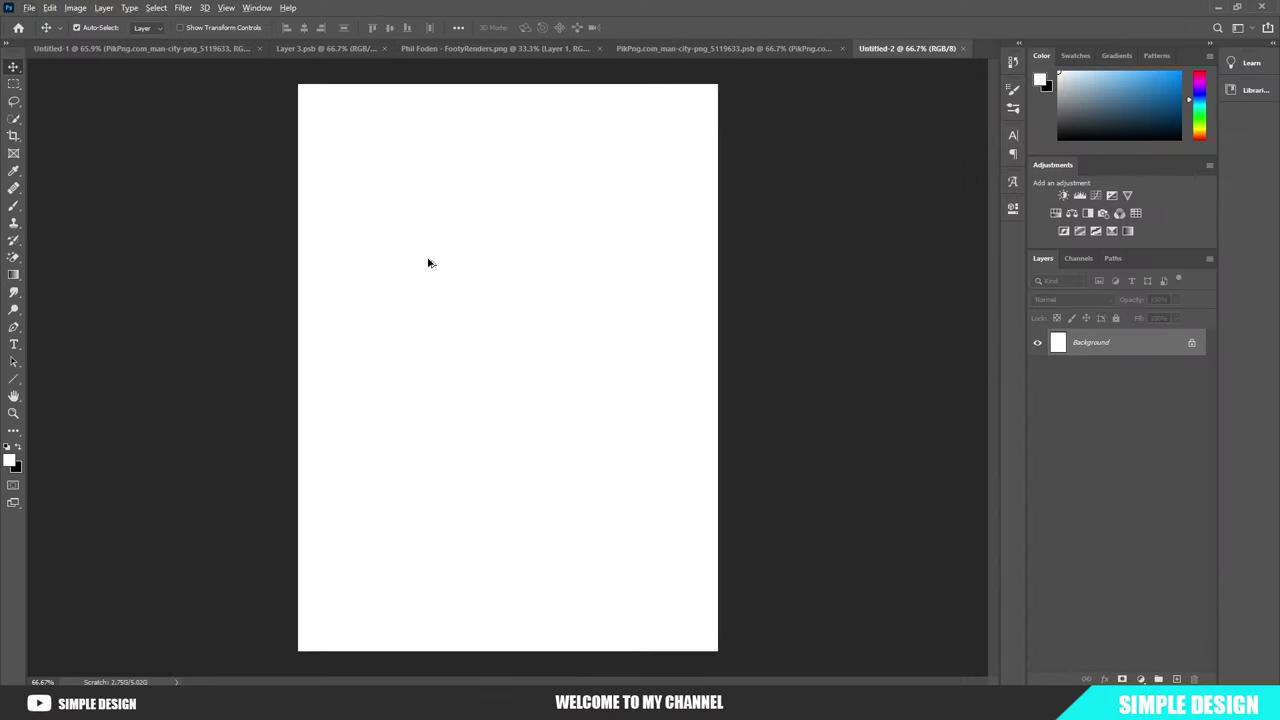
{"action": "left_click", "coordinate": [460, 48]}
{"action": "mouse_move", "coordinate": [510, 290]}
{"action": "left_mouse_down"}
{"action": "mouse_move", "coordinate": [900, 57]}
{"action": "mouse_move", "coordinate": [549, 352]}
{"action": "left_mouse_up"}
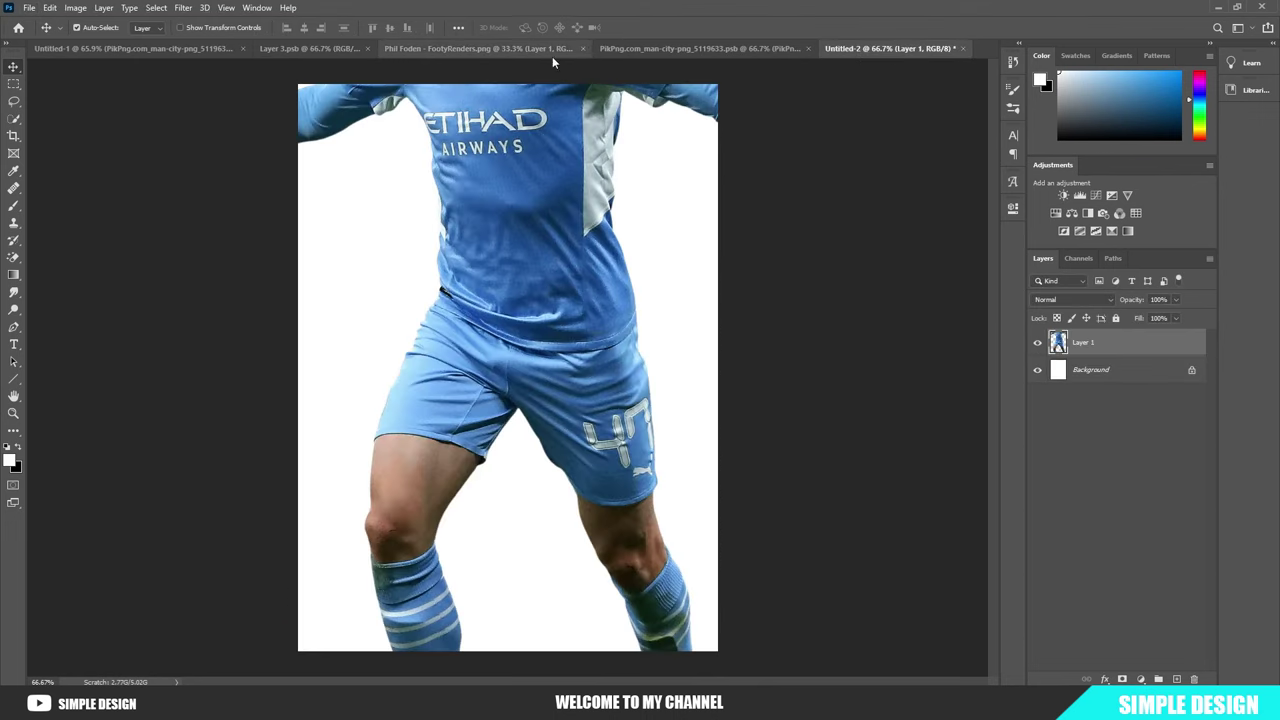
Step: Close the source player image and convert the player layer to a smart object
{"action": "left_click", "coordinate": [583, 48]}
{"action": "key", "text": "ctrl+t"}
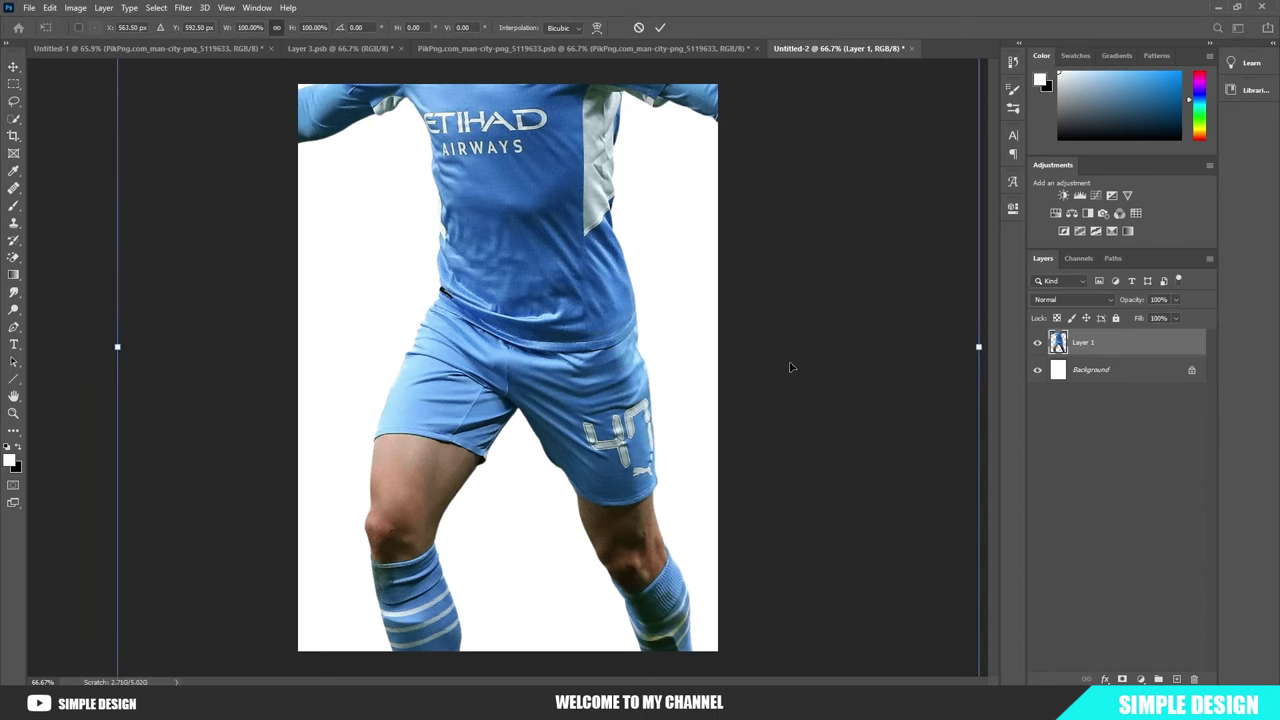
{"action": "right_click", "coordinate": [1100, 349]}
{"action": "left_click", "coordinate": [1015, 313]}
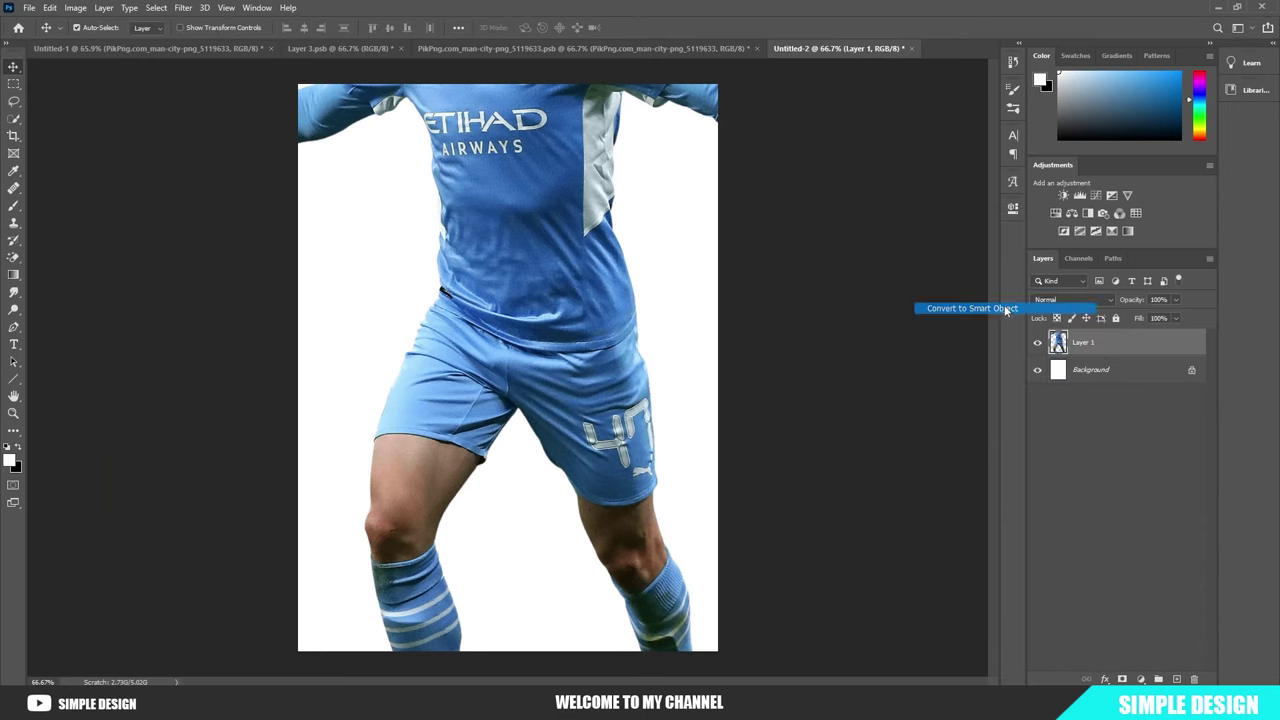
Step: Scale the player down and centre him so his whole body fits the page
{"action": "left_click_drag", "start_coordinate": [978, 348], "coordinate": [743, 348]}
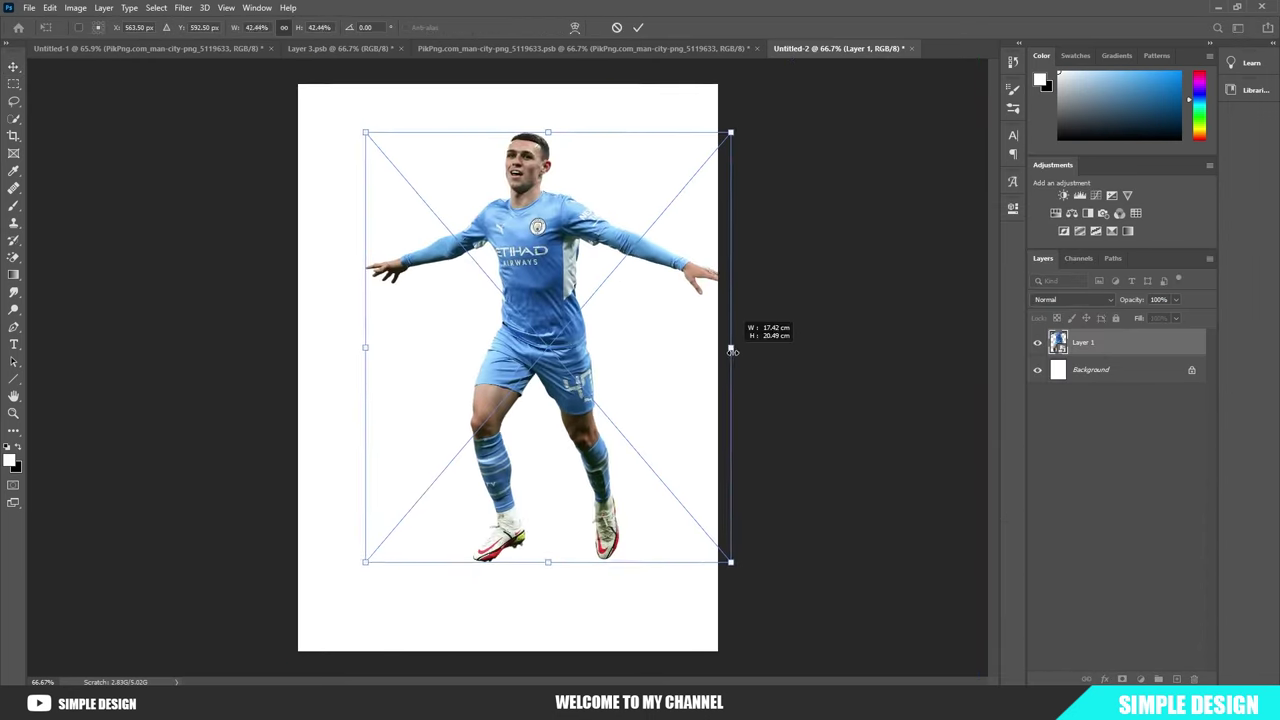
{"action": "left_click_drag", "start_coordinate": [575, 355], "coordinate": [537, 355]}
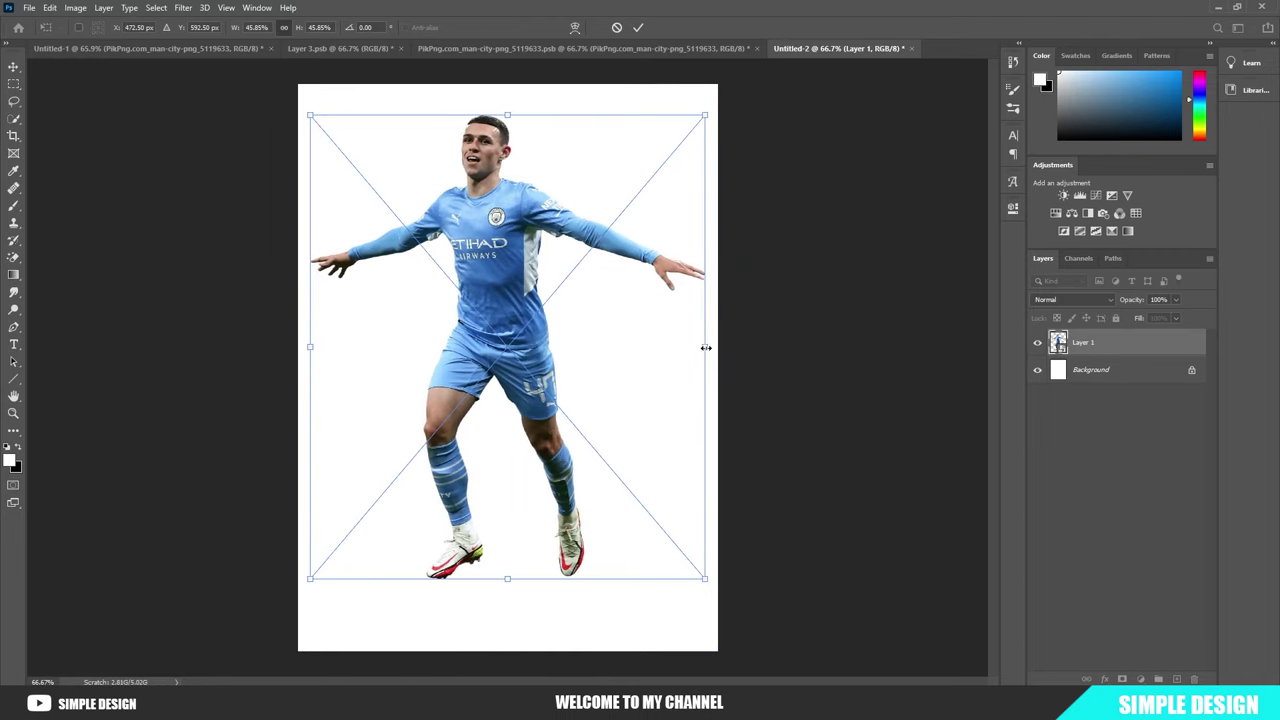
{"action": "left_click_drag", "start_coordinate": [706, 347], "coordinate": [686, 347]}
{"action": "left_click_drag", "start_coordinate": [506, 350], "coordinate": [518, 374]}
{"action": "key", "text": "Return"}
{"action": "scroll", "coordinate": [514, 368], "scroll_direction": "down", "scroll_amount": 1}
Step: Add a Solid Color fill layer in hex 316c9b above the white Background
{"action": "left_click", "coordinate": [1118, 368]}
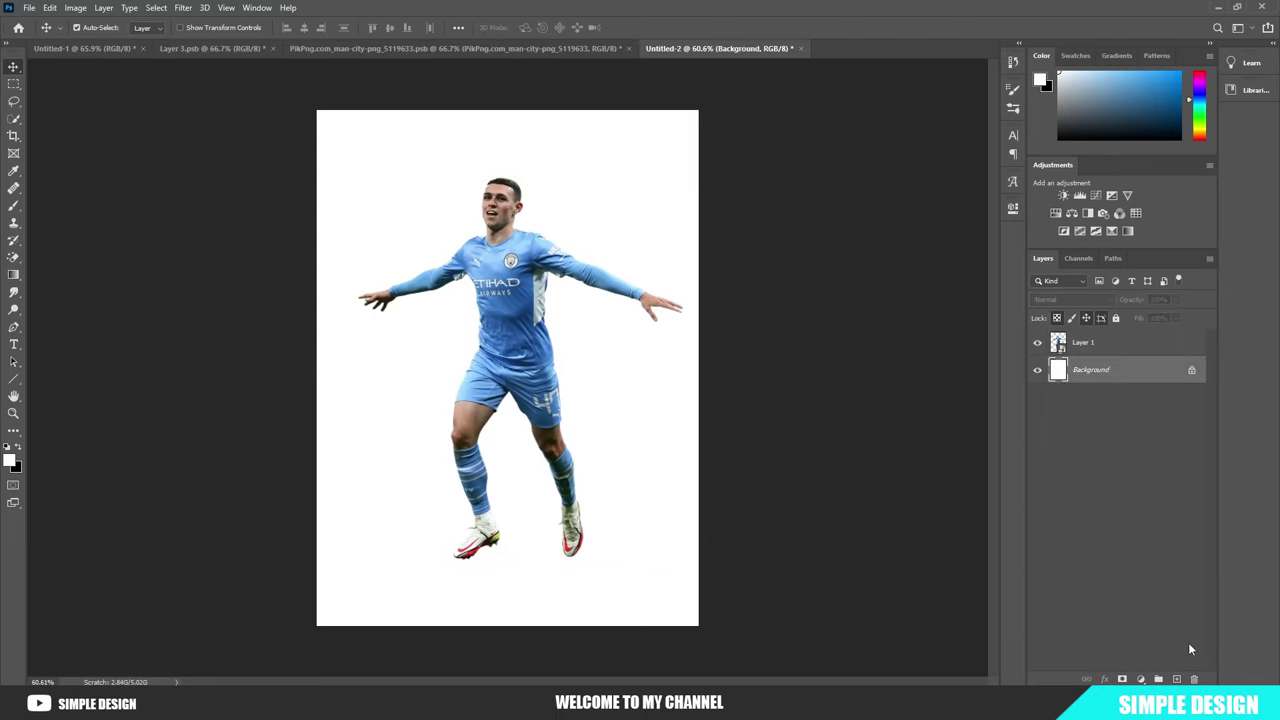
{"action": "left_click", "coordinate": [1141, 679]}
{"action": "left_click", "coordinate": [1176, 449]}
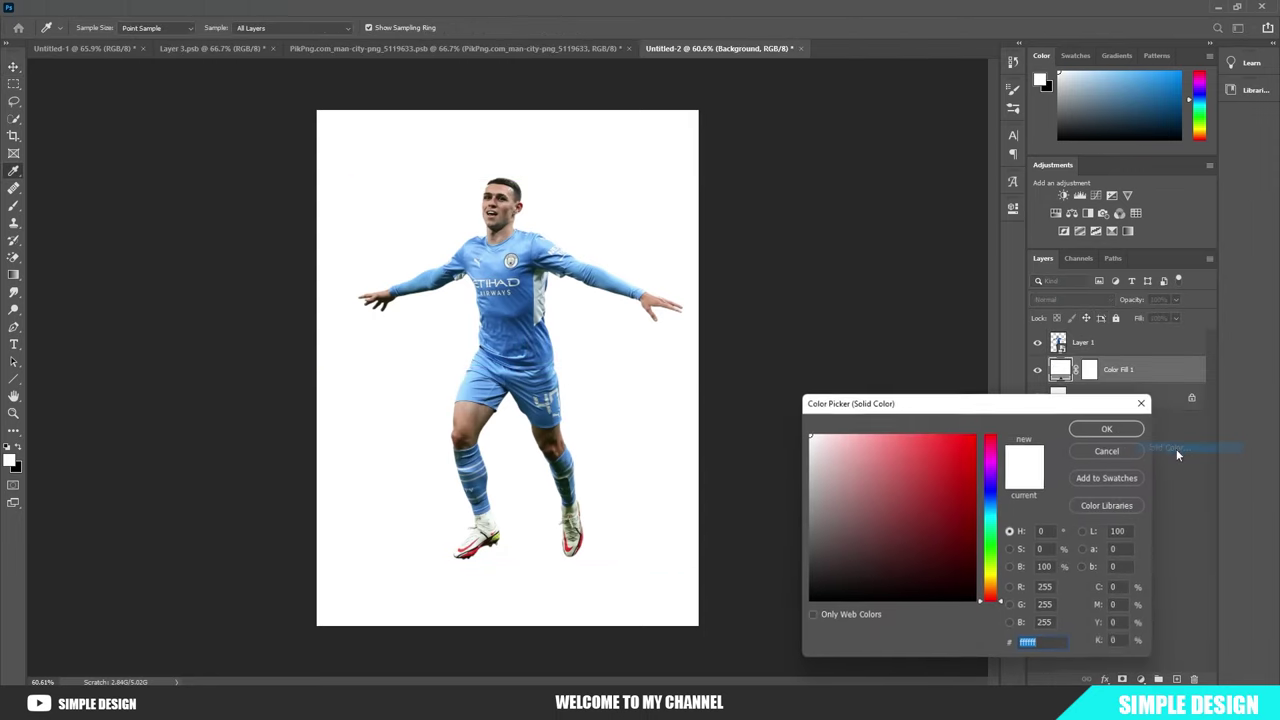
{"action": "left_click", "coordinate": [994, 508]}
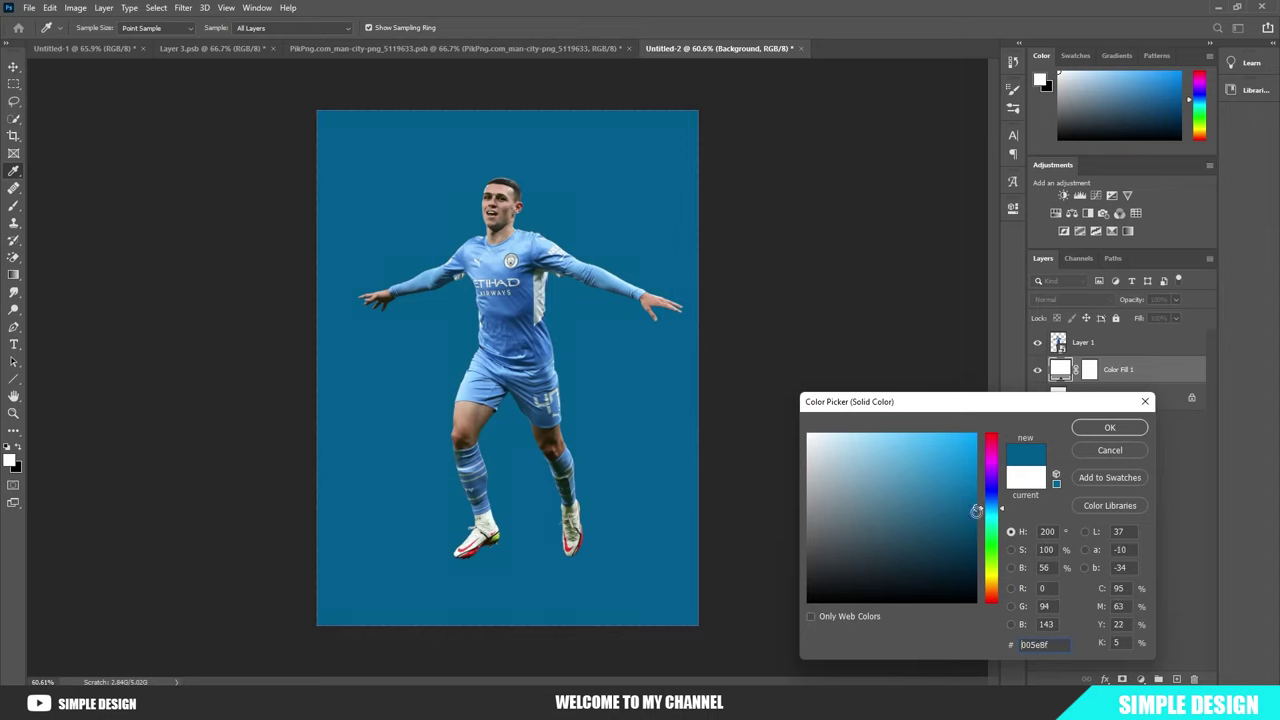
{"action": "type", "text": "316c9b"}
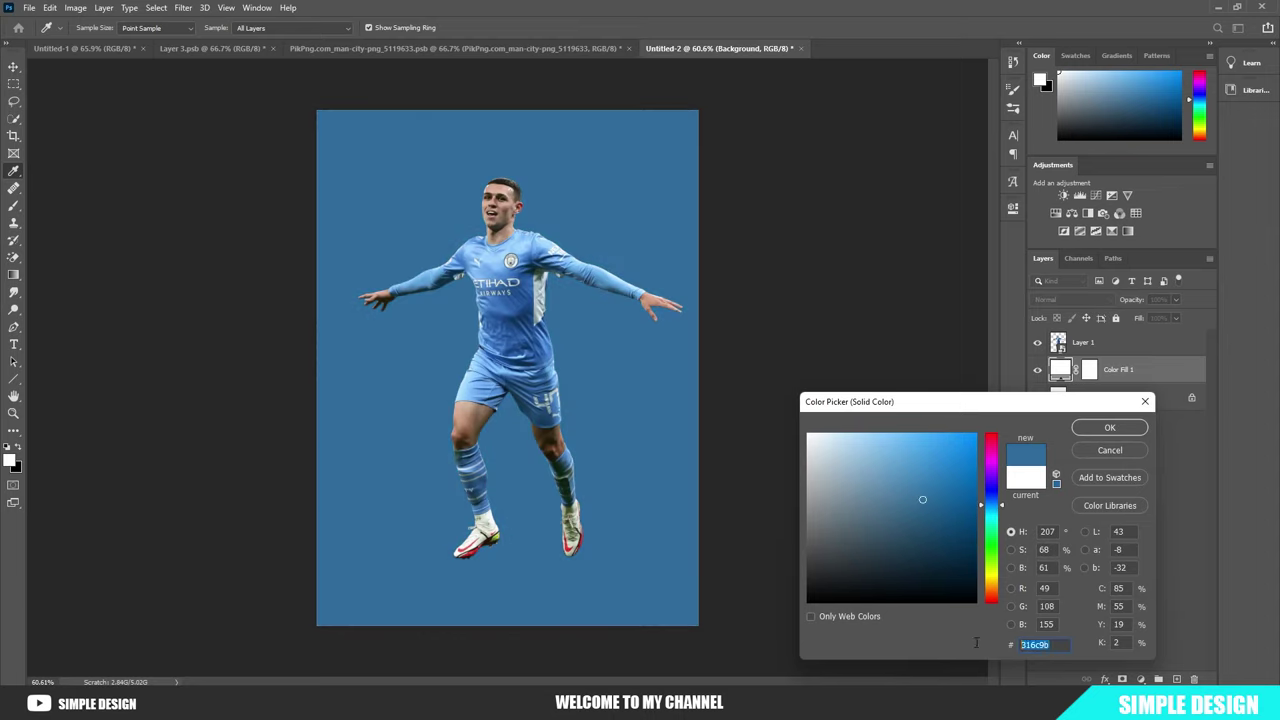
{"action": "left_click", "coordinate": [1097, 427]}
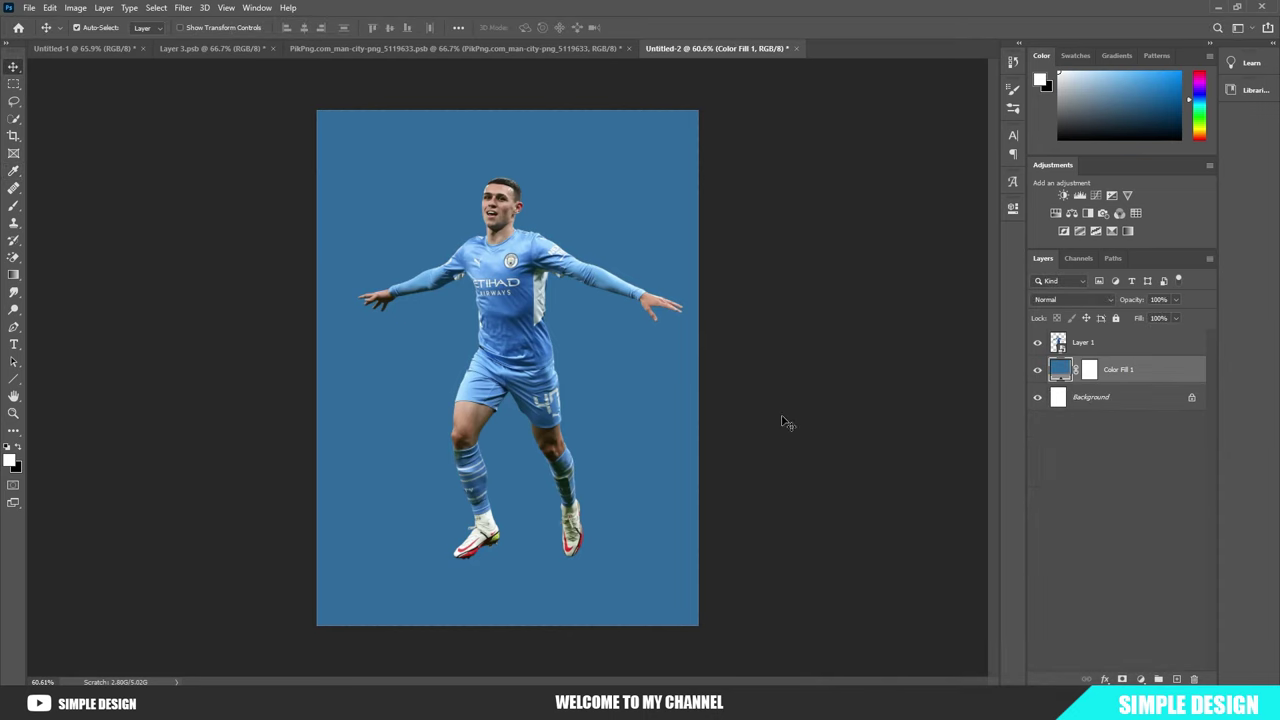
{"action": "key", "text": "ctrl+plus"}
Step: Add a second Solid Color fill layer in light blue
{"action": "left_click", "coordinate": [1141, 679]}
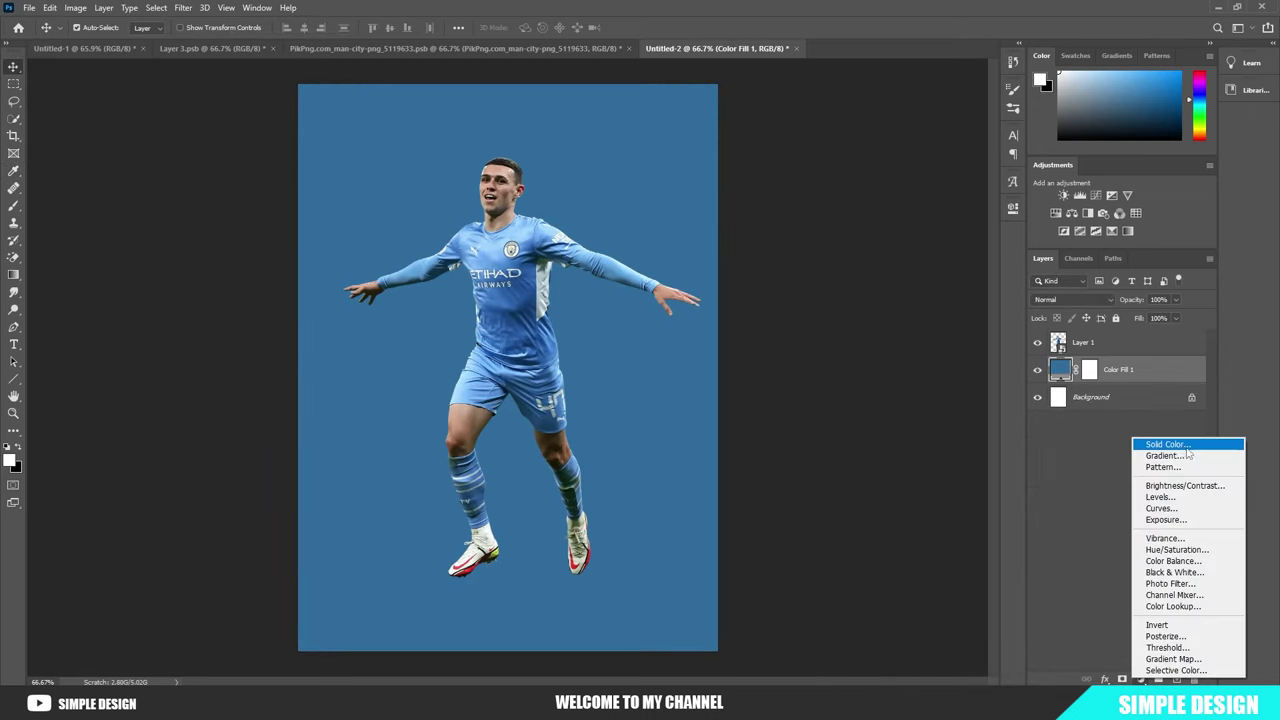
{"action": "left_click", "coordinate": [1143, 446]}
{"action": "mouse_move", "coordinate": [990, 600]}
{"action": "left_mouse_down"}
{"action": "mouse_move", "coordinate": [990, 490]}
{"action": "mouse_move", "coordinate": [995, 518]}
{"action": "mouse_move", "coordinate": [937, 470]}
{"action": "mouse_move", "coordinate": [893, 477]}
{"action": "mouse_move", "coordinate": [897, 459]}
{"action": "mouse_move", "coordinate": [878, 457]}
{"action": "left_mouse_up"}
{"action": "left_click", "coordinate": [916, 497]}
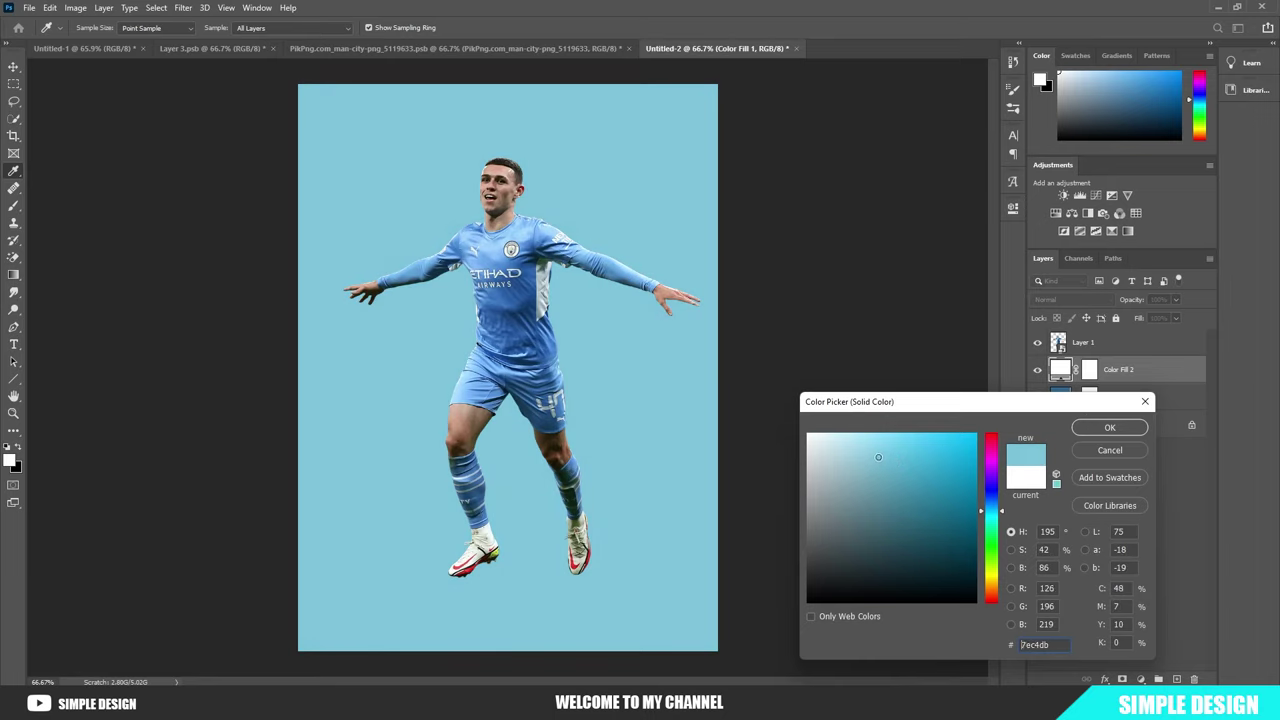
{"action": "left_click", "coordinate": [1110, 428]}
Step: Hide the light-blue fill with its mask and paint a soft white glow around the player's centre
{"action": "left_click", "coordinate": [1089, 370]}
{"action": "key", "text": "x"}
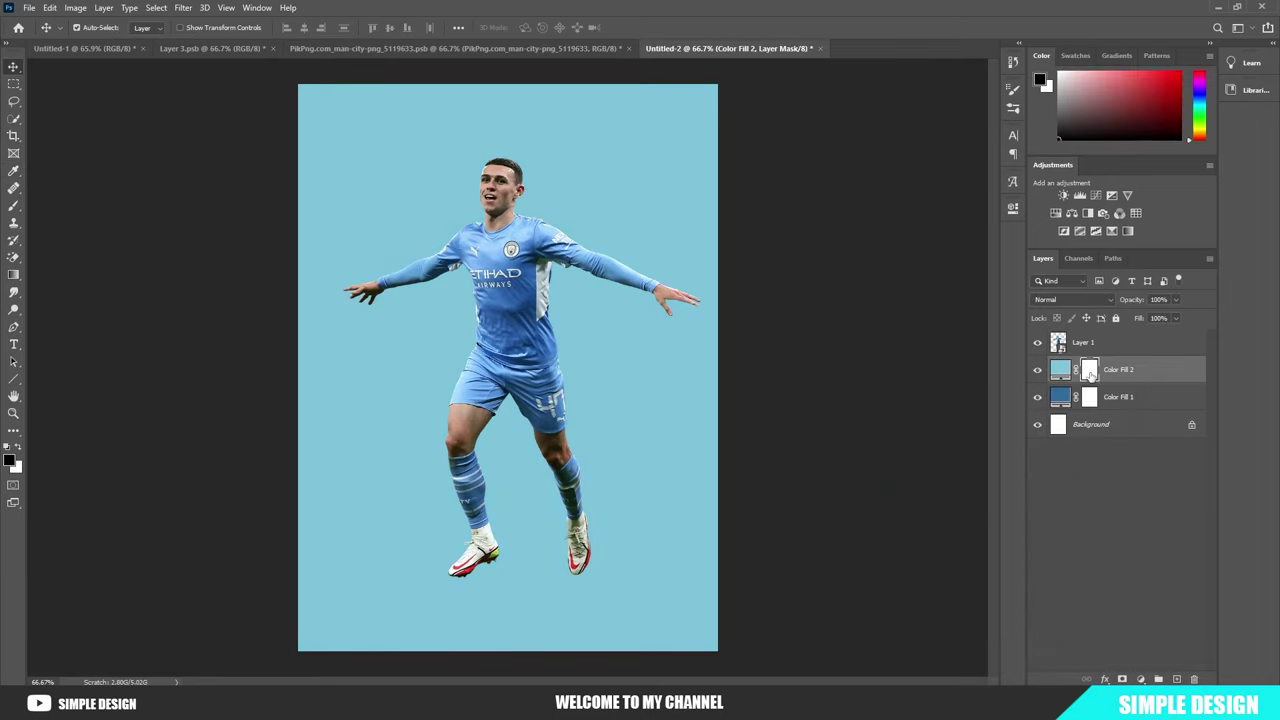
{"action": "key", "text": "alt+BackSpace"}
{"action": "key", "text": "b"}
{"action": "key", "text": "x"}
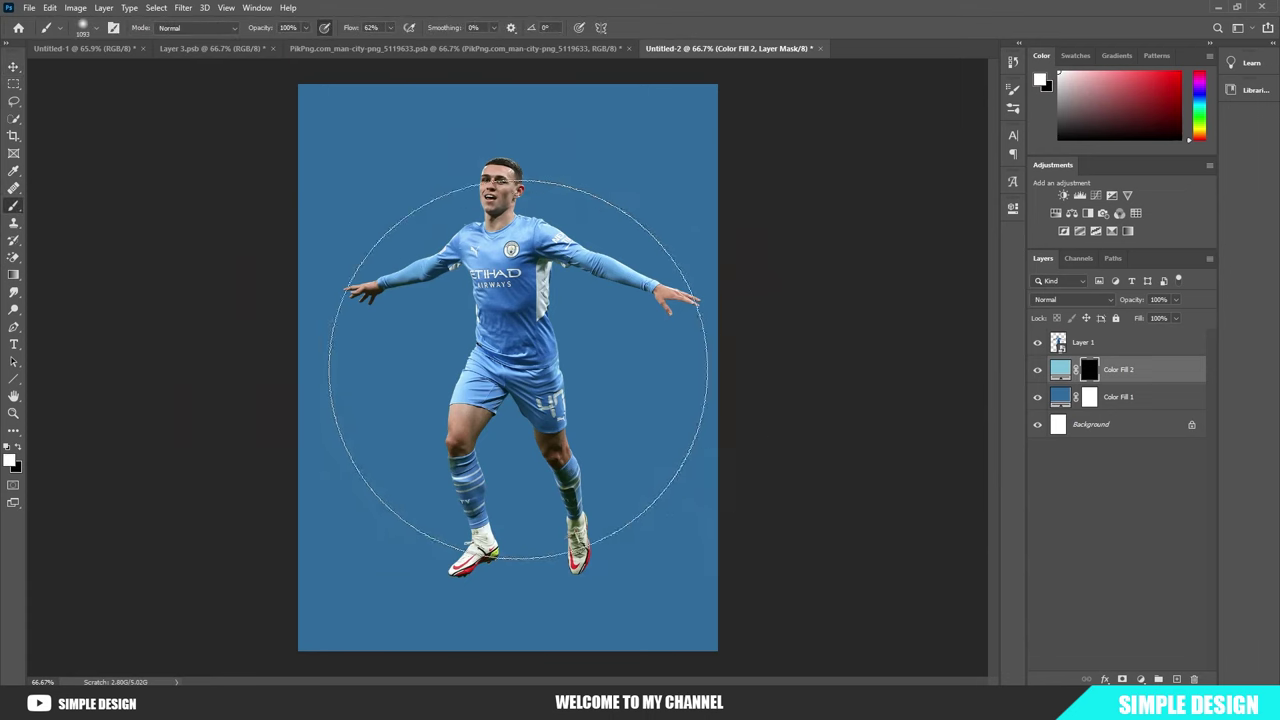
{"action": "left_click", "coordinate": [500, 400]}
{"action": "left_click", "coordinate": [517, 428]}
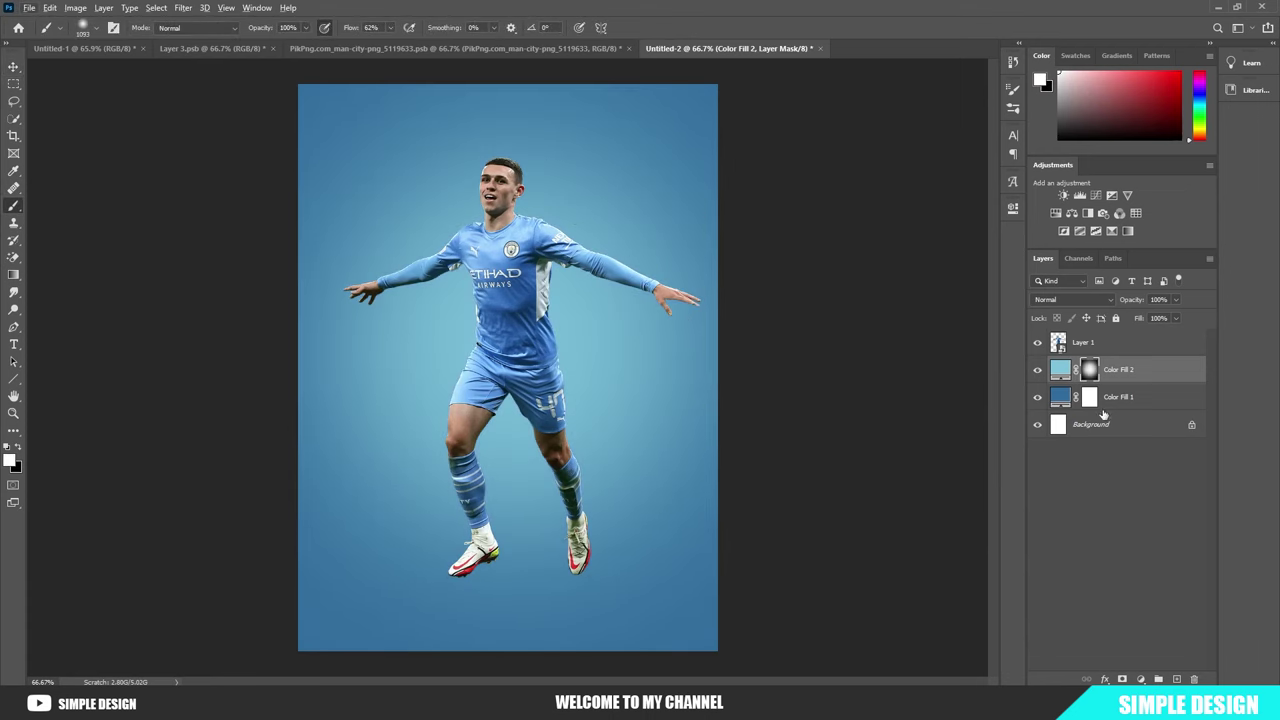
Step: Change the glow layer's colour to a paler blue
{"action": "double_click", "coordinate": [1060, 370]}
{"action": "mouse_move", "coordinate": [877, 454]}
{"action": "left_mouse_down"}
{"action": "mouse_move", "coordinate": [831, 443]}
{"action": "mouse_move", "coordinate": [844, 438]}
{"action": "left_mouse_up"}
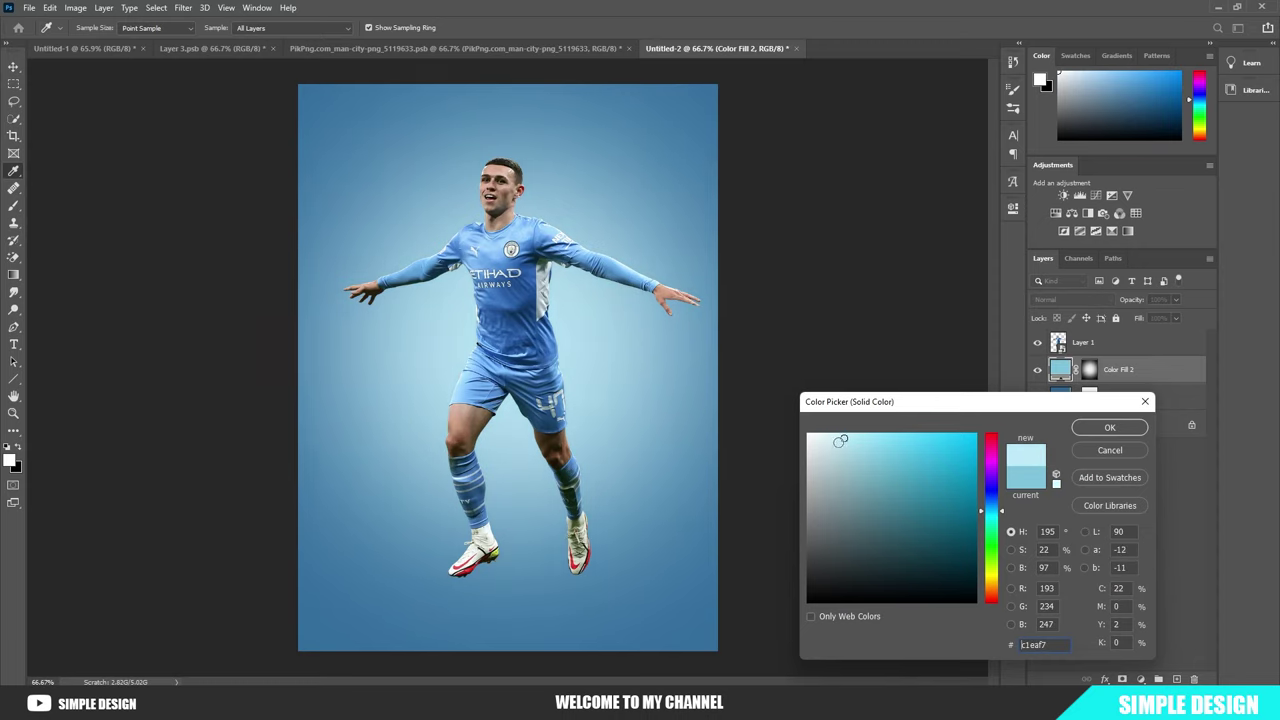
{"action": "left_click_drag", "start_coordinate": [993, 513], "coordinate": [993, 509]}
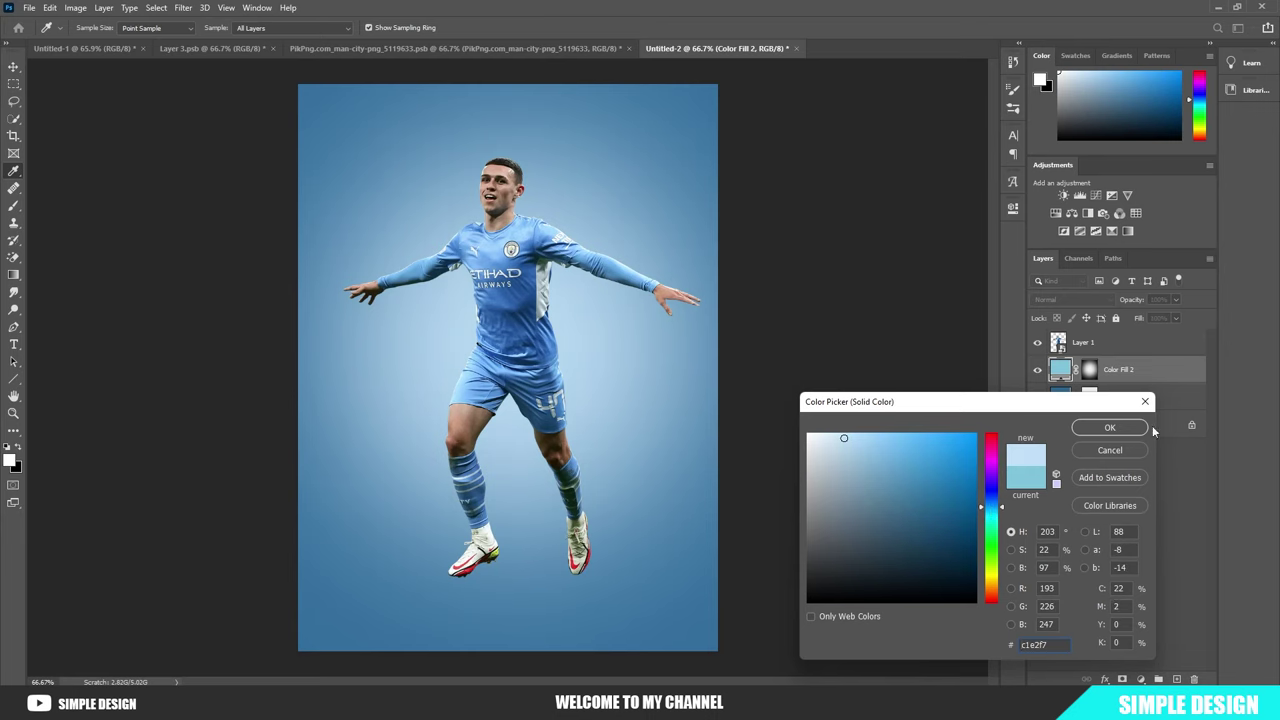
{"action": "left_click", "coordinate": [1107, 428]}
Step: Drag the Manchester City crest into the poster as Layer 2
{"action": "scroll", "coordinate": [617, 319], "scroll_direction": "up", "scroll_amount": 2}
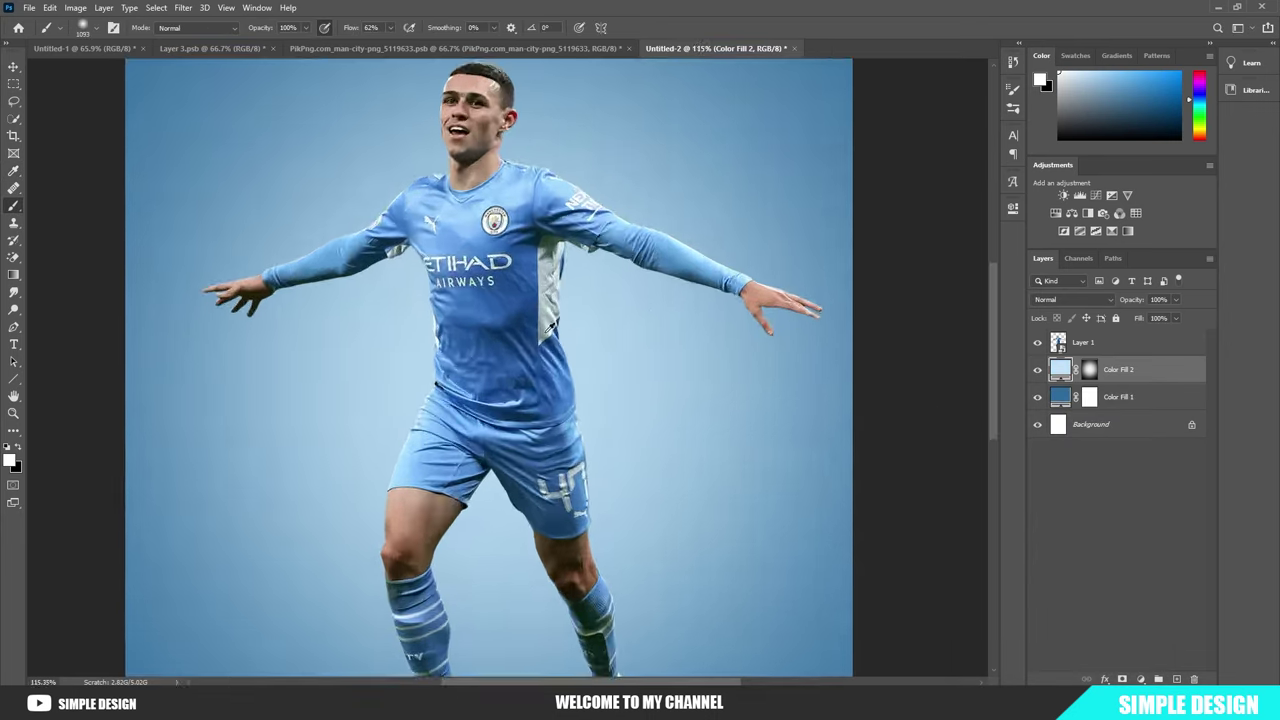
{"action": "scroll", "coordinate": [513, 369], "scroll_direction": "down", "scroll_amount": 3}
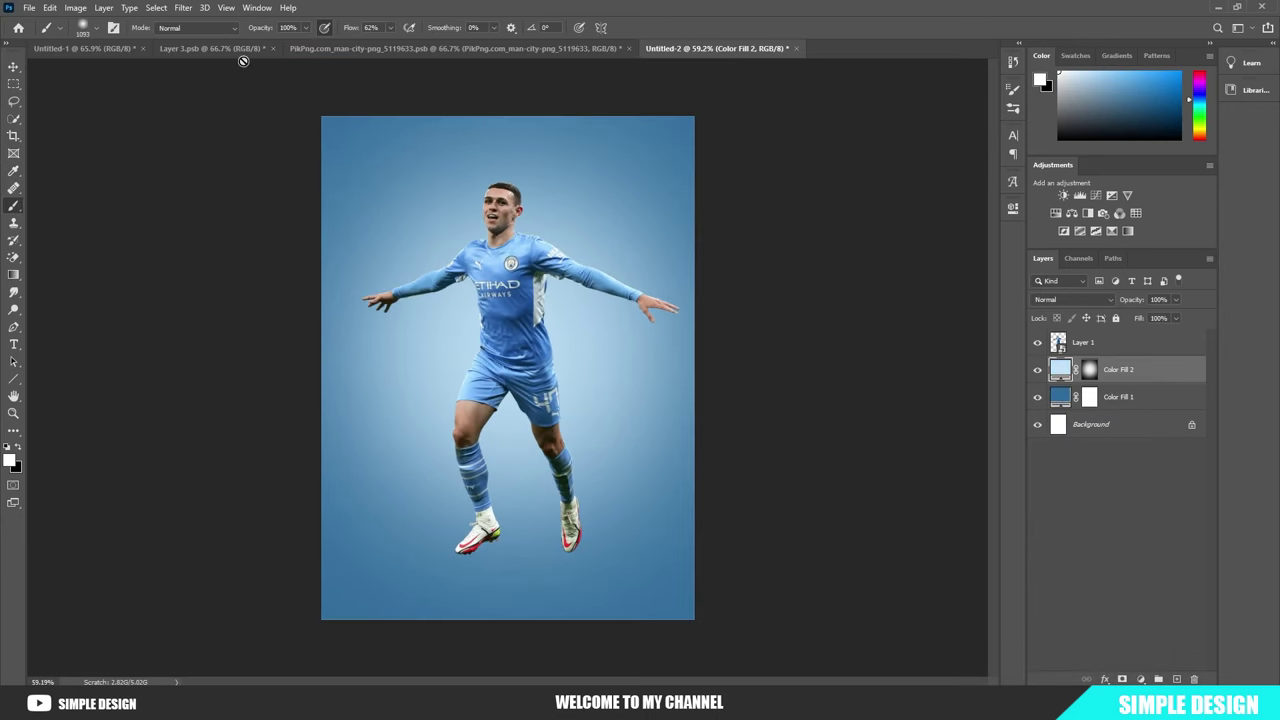
{"action": "left_click", "coordinate": [420, 48]}
{"action": "key", "text": "v"}
{"action": "left_click_drag", "start_coordinate": [506, 312], "coordinate": [660, 243]}
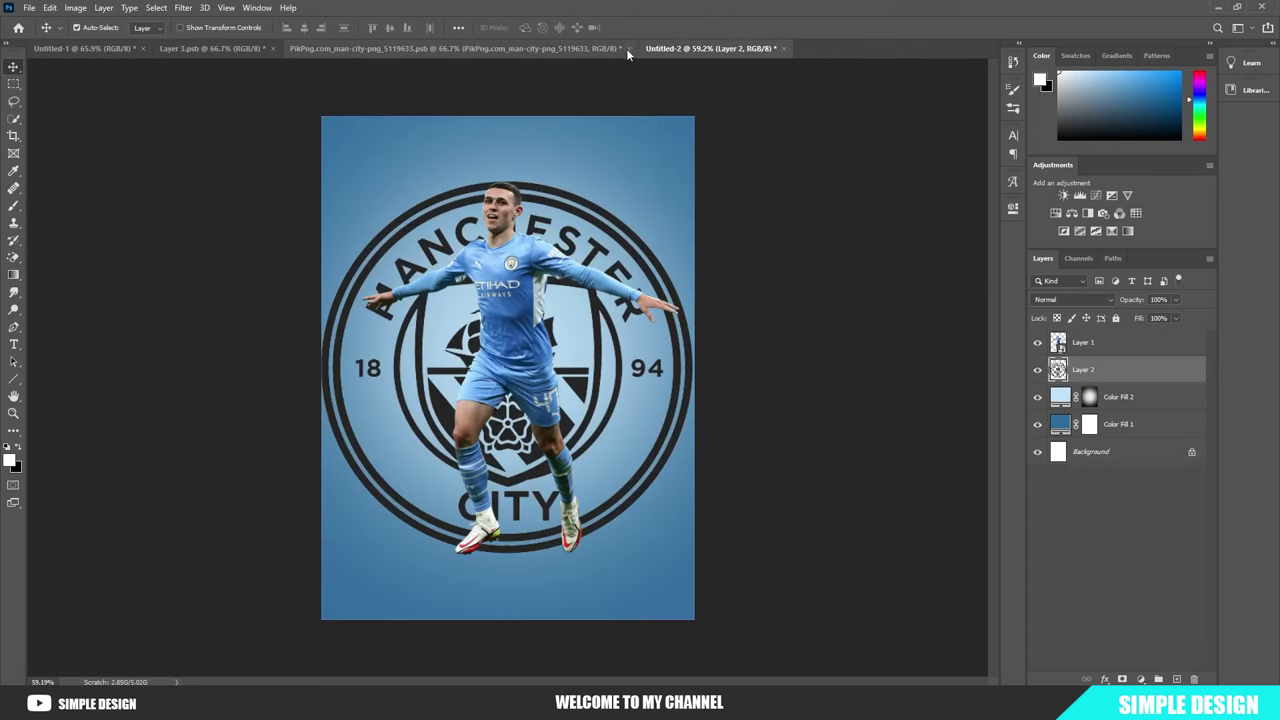
Step: Close the crest source without saving and give the crest a white Color Overlay style
{"action": "left_click", "coordinate": [627, 48]}
{"action": "left_click", "coordinate": [640, 261]}
{"action": "right_click", "coordinate": [1106, 370]}
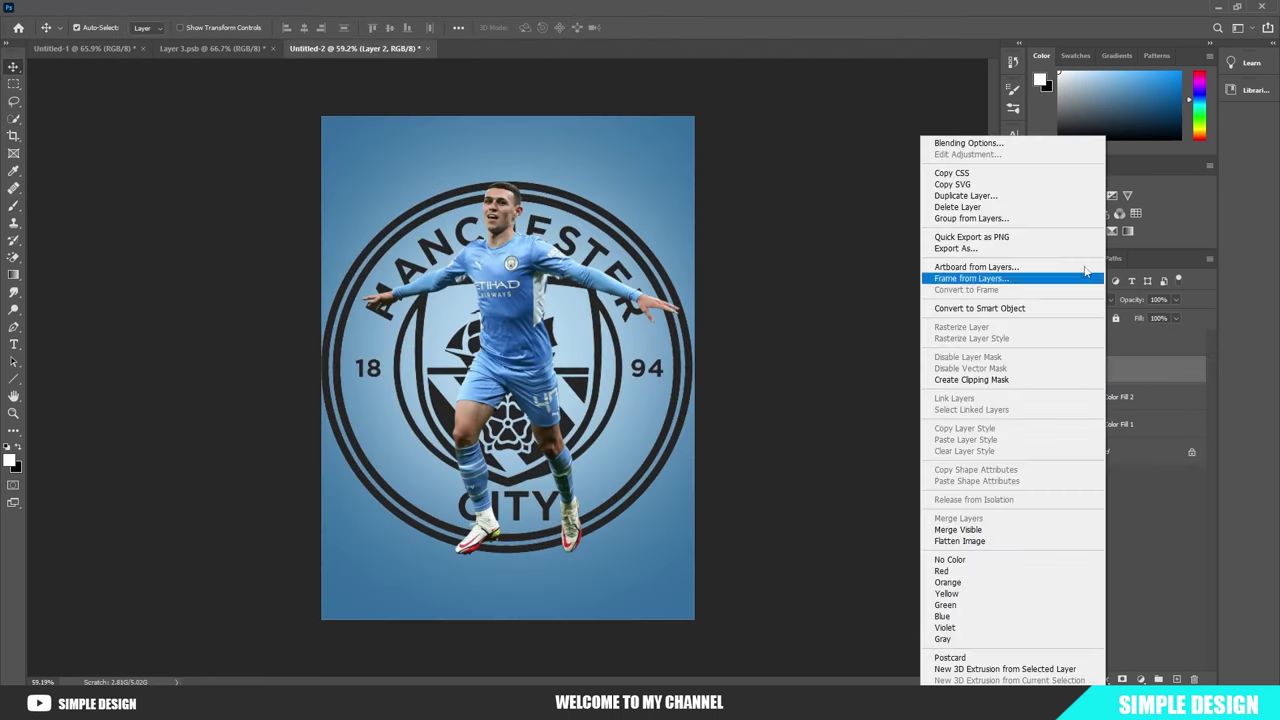
{"action": "left_click", "coordinate": [1000, 147]}
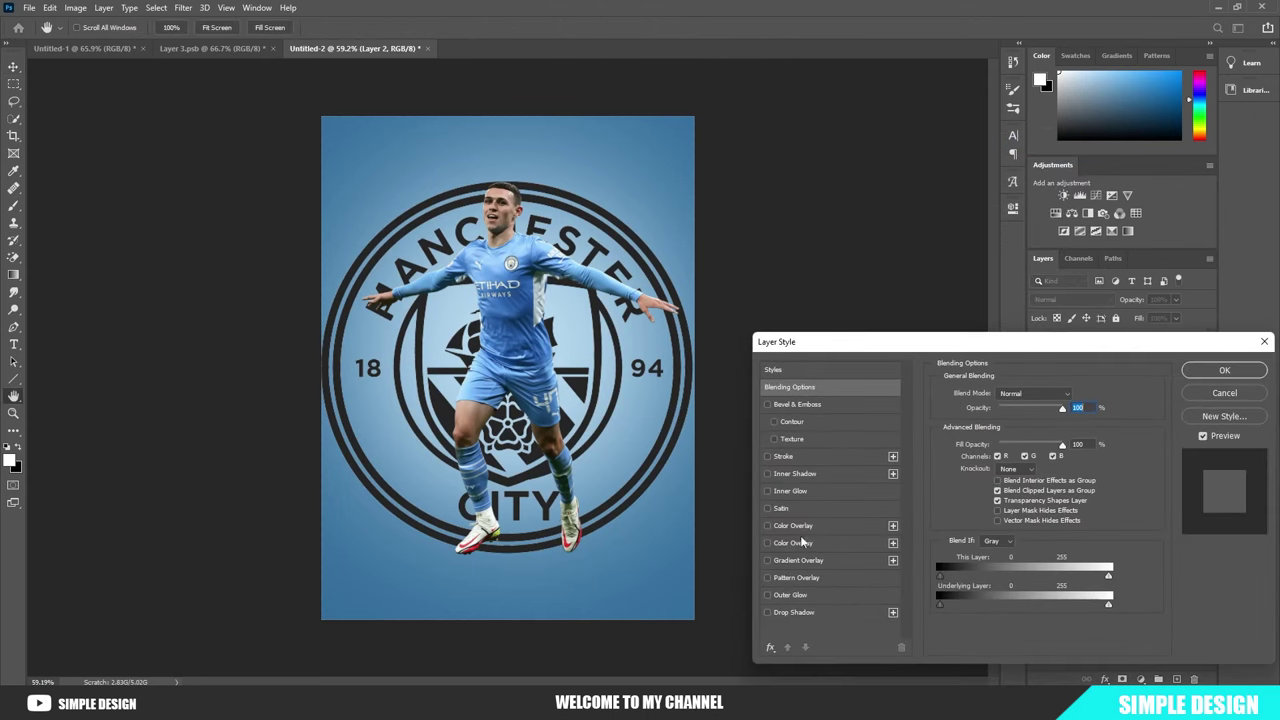
{"action": "left_click", "coordinate": [798, 526]}
{"action": "left_click", "coordinate": [1225, 372]}
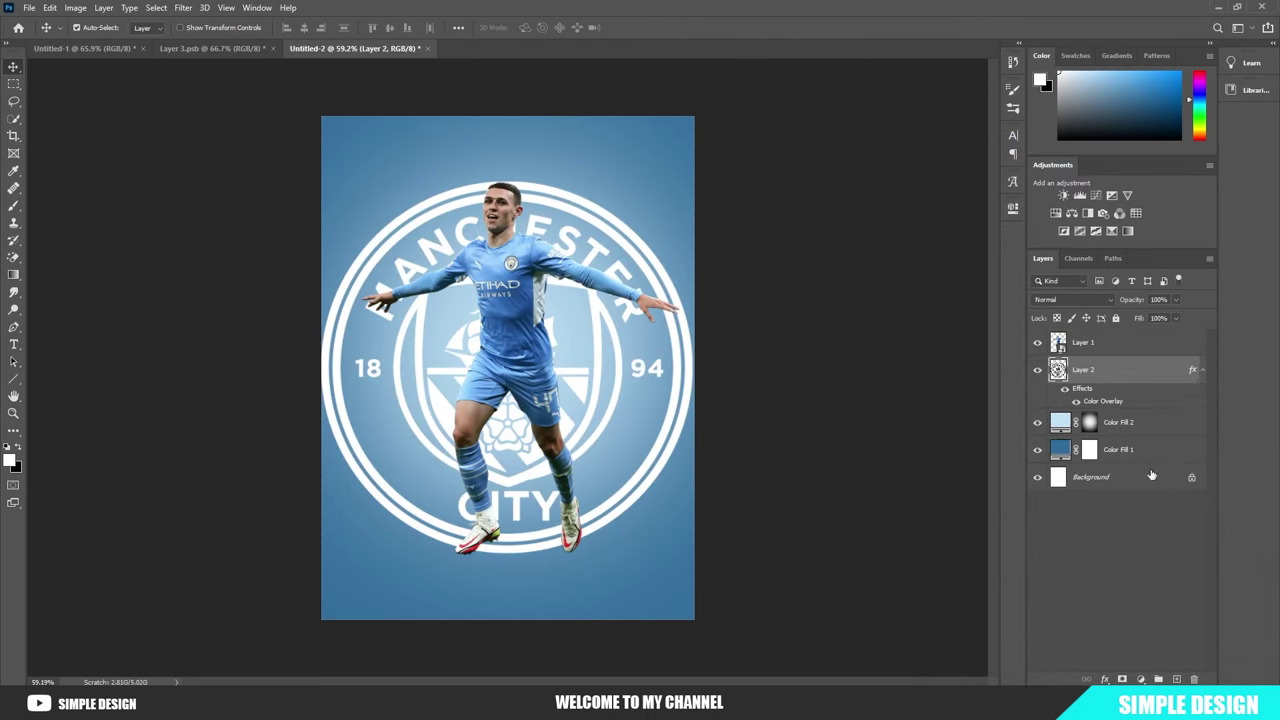
{"action": "left_click", "coordinate": [1201, 372]}
Step: Enlarge the crest slightly and move it half off the poster's left edge
{"action": "key", "text": "ctrl+t"}
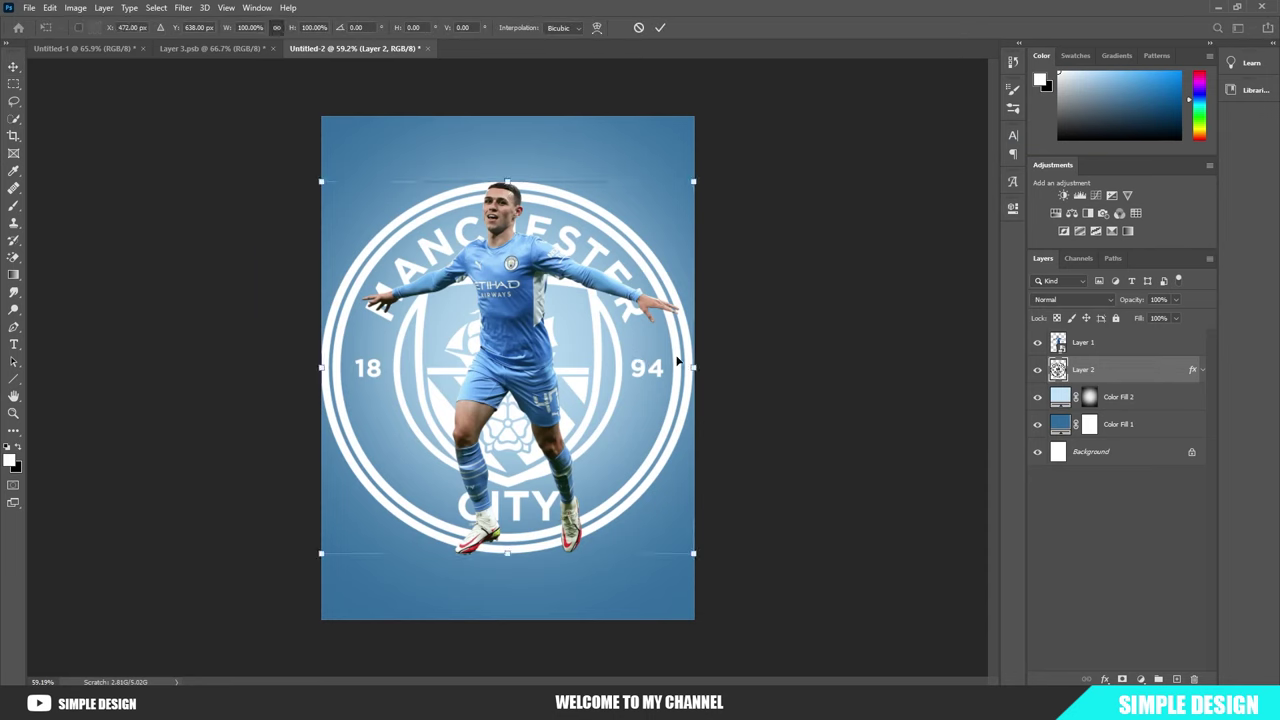
{"action": "mouse_move", "coordinate": [640, 360]}
{"action": "left_mouse_down"}
{"action": "mouse_move", "coordinate": [562, 370]}
{"action": "mouse_move", "coordinate": [586, 370]}
{"action": "left_mouse_up"}
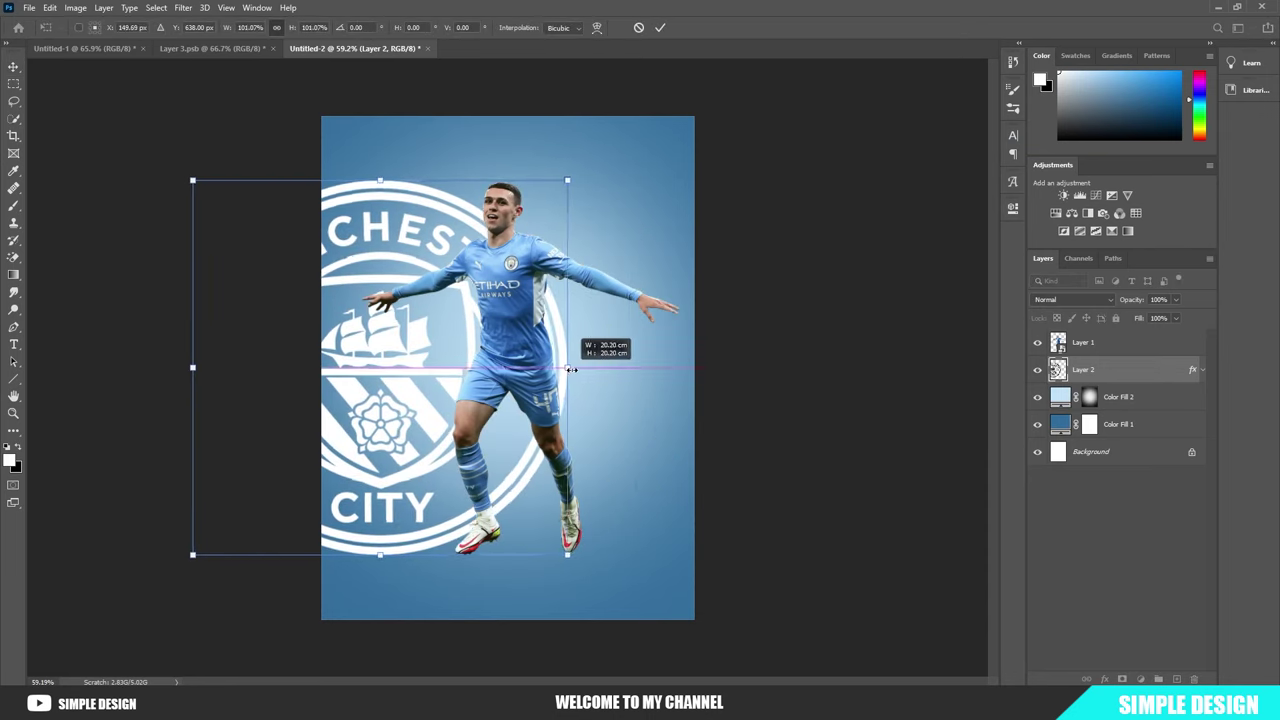
{"action": "left_click_drag", "start_coordinate": [400, 370], "coordinate": [372, 370]}
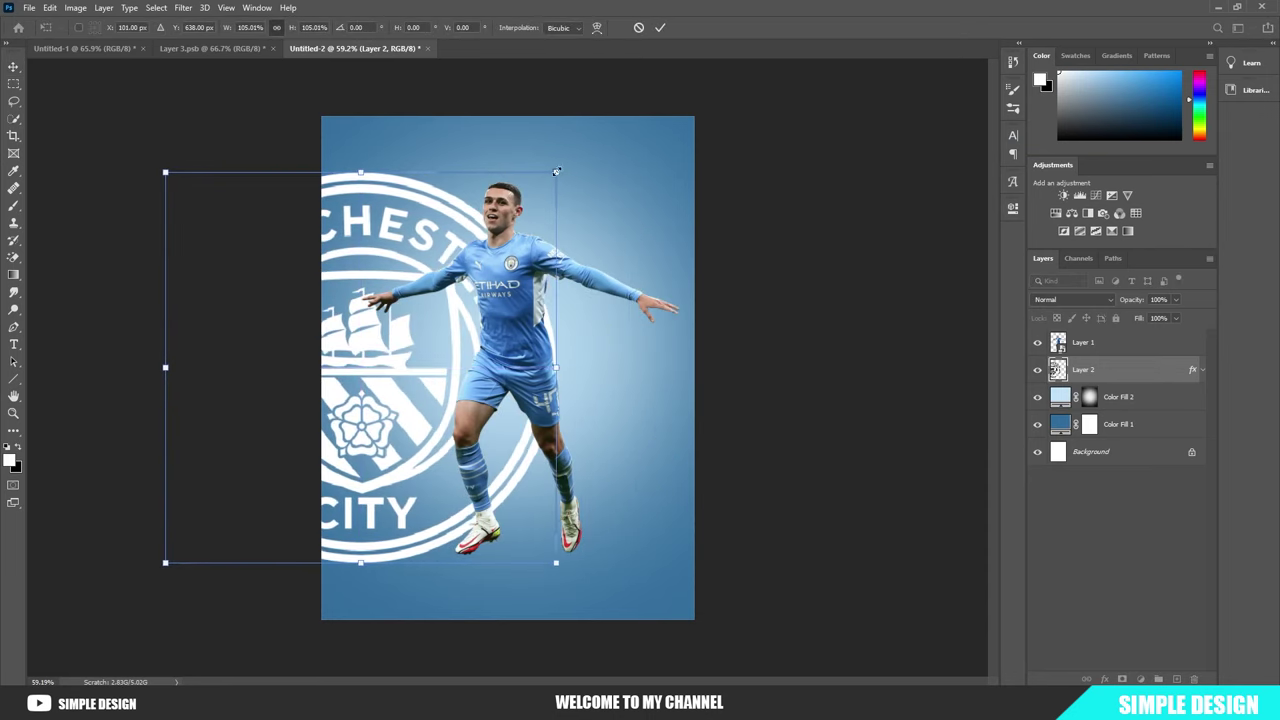
{"action": "left_click", "coordinate": [660, 29]}
{"action": "key", "text": "ctrl+0"}
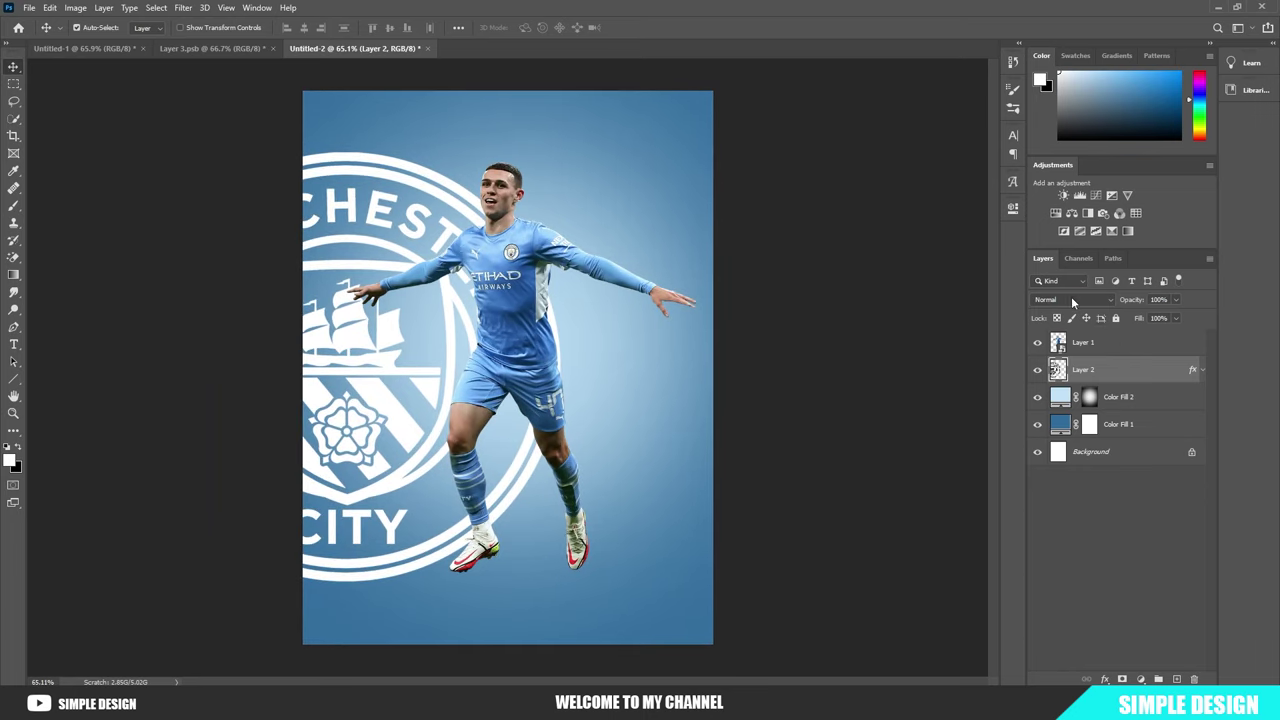
Step: Set the crest layer's blend mode to Overlay after trying Color Burn
{"action": "left_click", "coordinate": [1071, 299]}
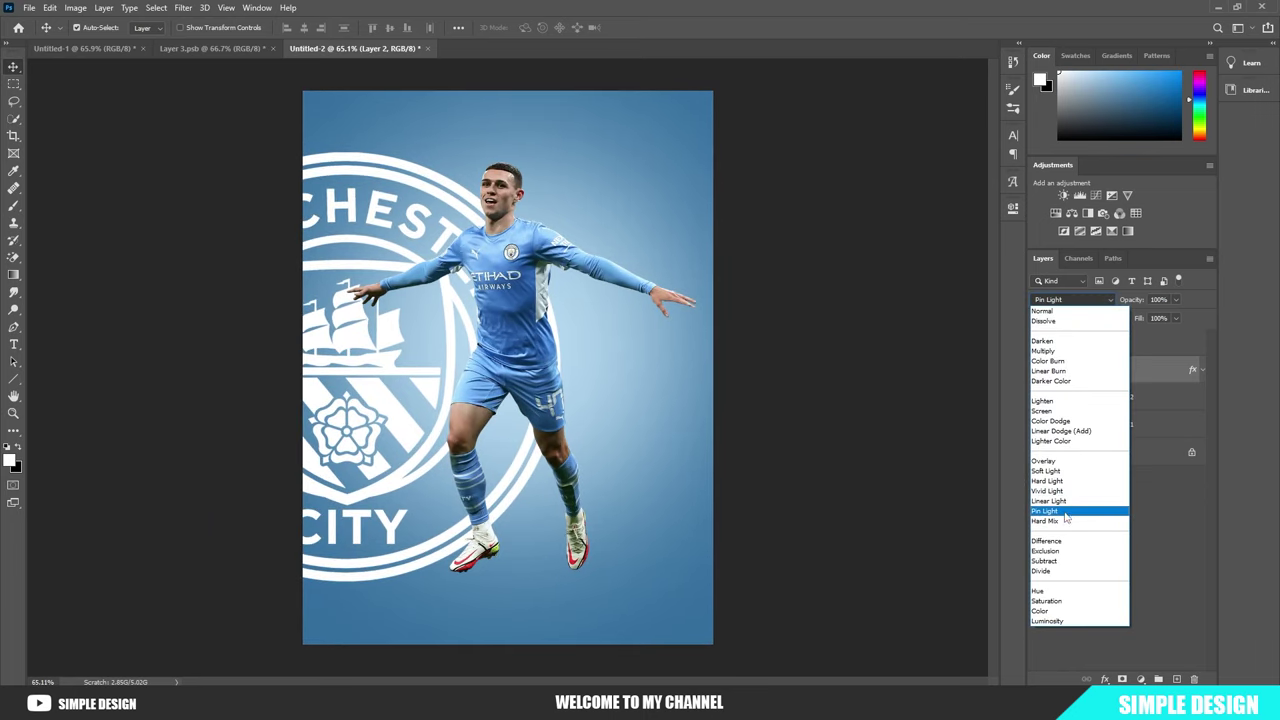
{"action": "key", "text": "Escape"}
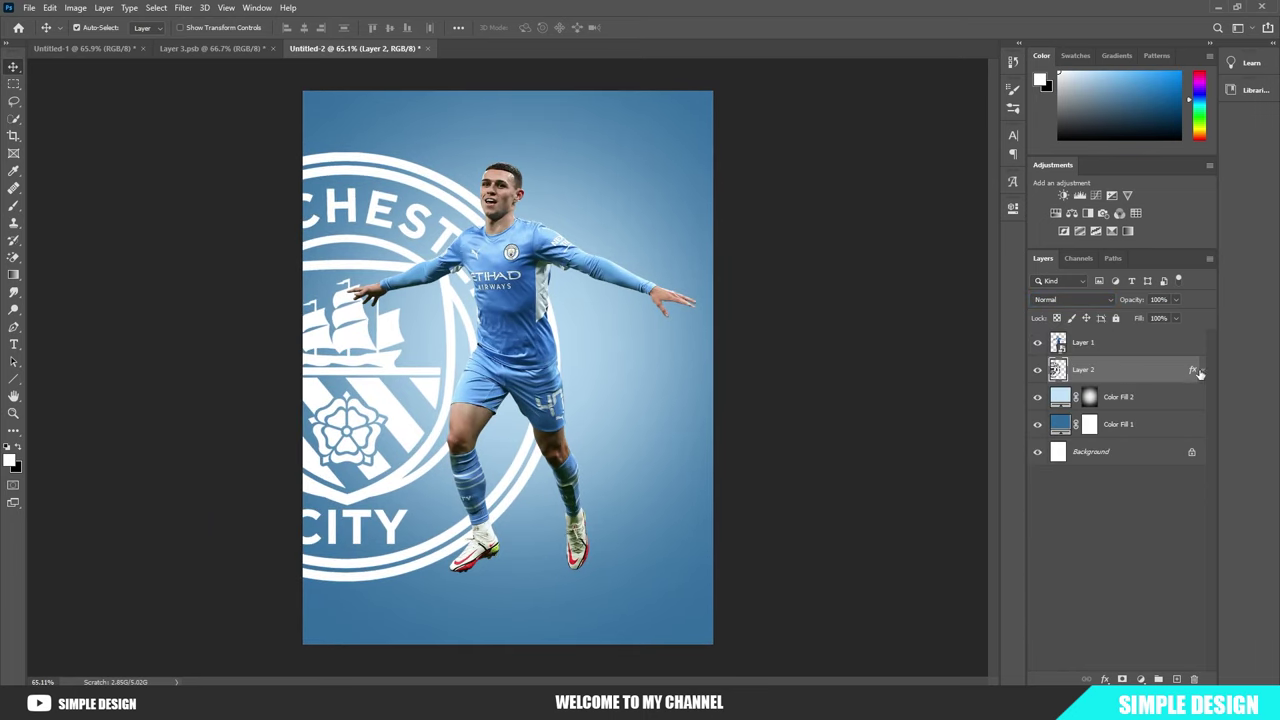
{"action": "left_click", "coordinate": [1199, 372]}
{"action": "left_click", "coordinate": [1065, 297]}
{"action": "left_click", "coordinate": [1065, 366]}
{"action": "left_click", "coordinate": [1071, 300]}
{"action": "left_click", "coordinate": [1059, 462]}
Step: Lower the crest layer's opacity to about 32% and deselect it
{"action": "mouse_move", "coordinate": [1128, 301]}
{"action": "left_mouse_down"}
{"action": "mouse_move", "coordinate": [1102, 304]}
{"action": "mouse_move", "coordinate": [1124, 304]}
{"action": "left_mouse_up"}
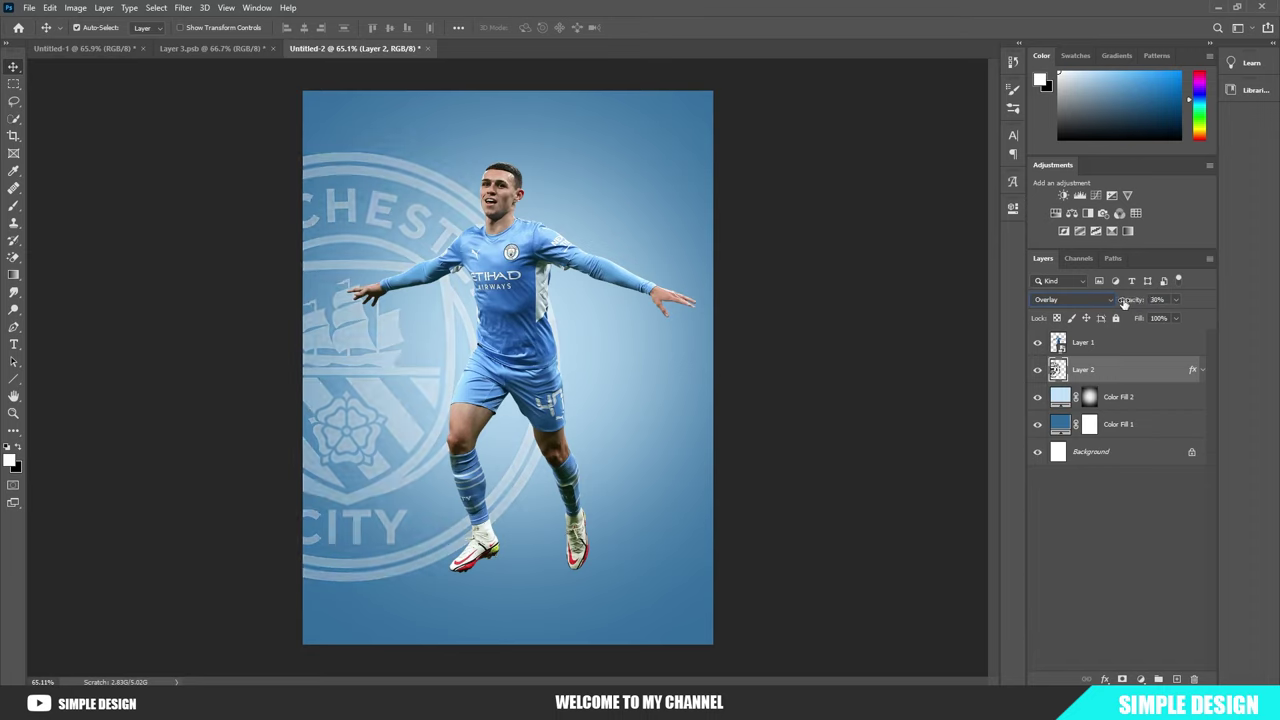
{"action": "left_click", "coordinate": [1145, 540]}
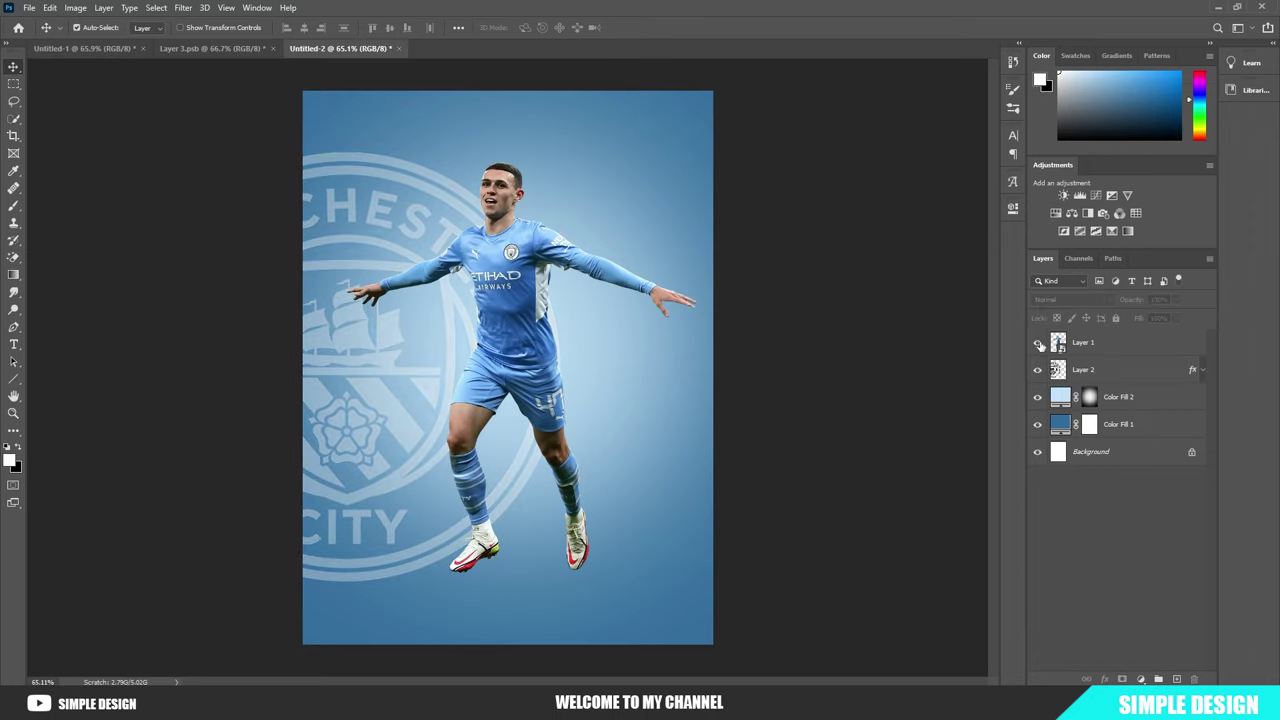
{"action": "scroll", "coordinate": [370, 415], "scroll_direction": "up", "scroll_amount": 2}
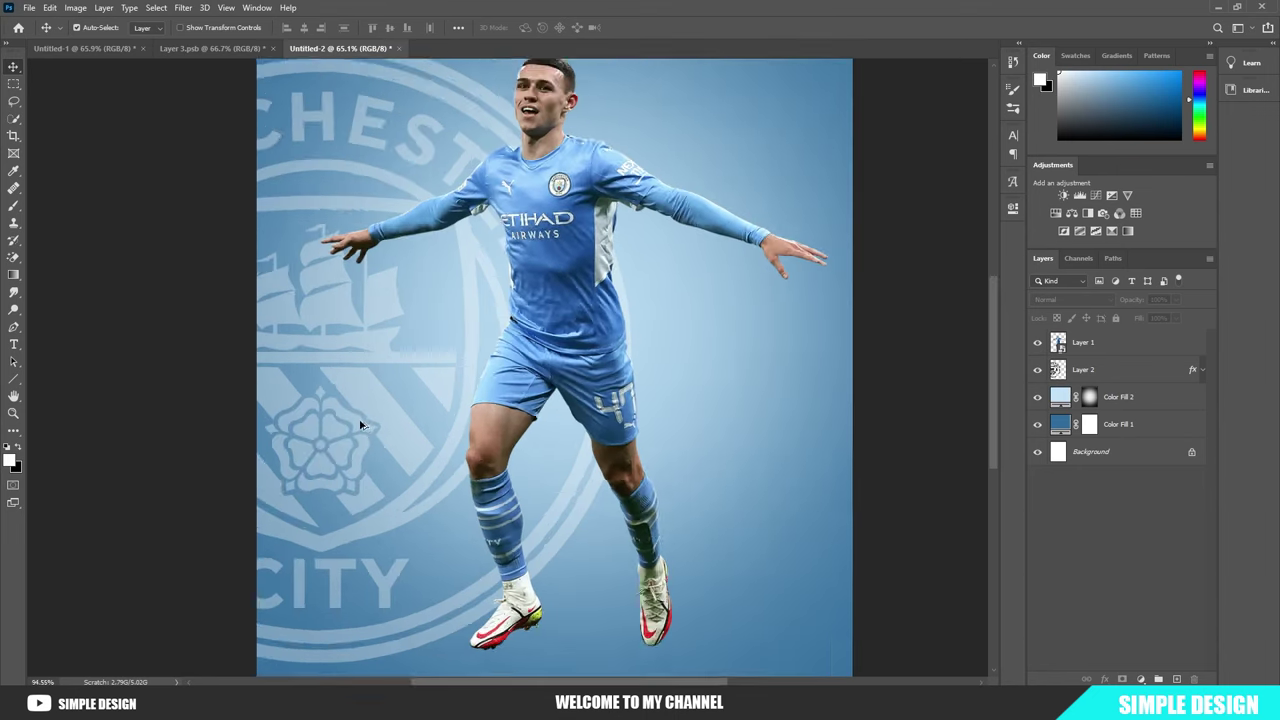
{"action": "scroll", "coordinate": [405, 400], "scroll_direction": "down", "scroll_amount": 2}
{"action": "scroll", "coordinate": [440, 340], "scroll_direction": "down", "scroll_amount": 1}
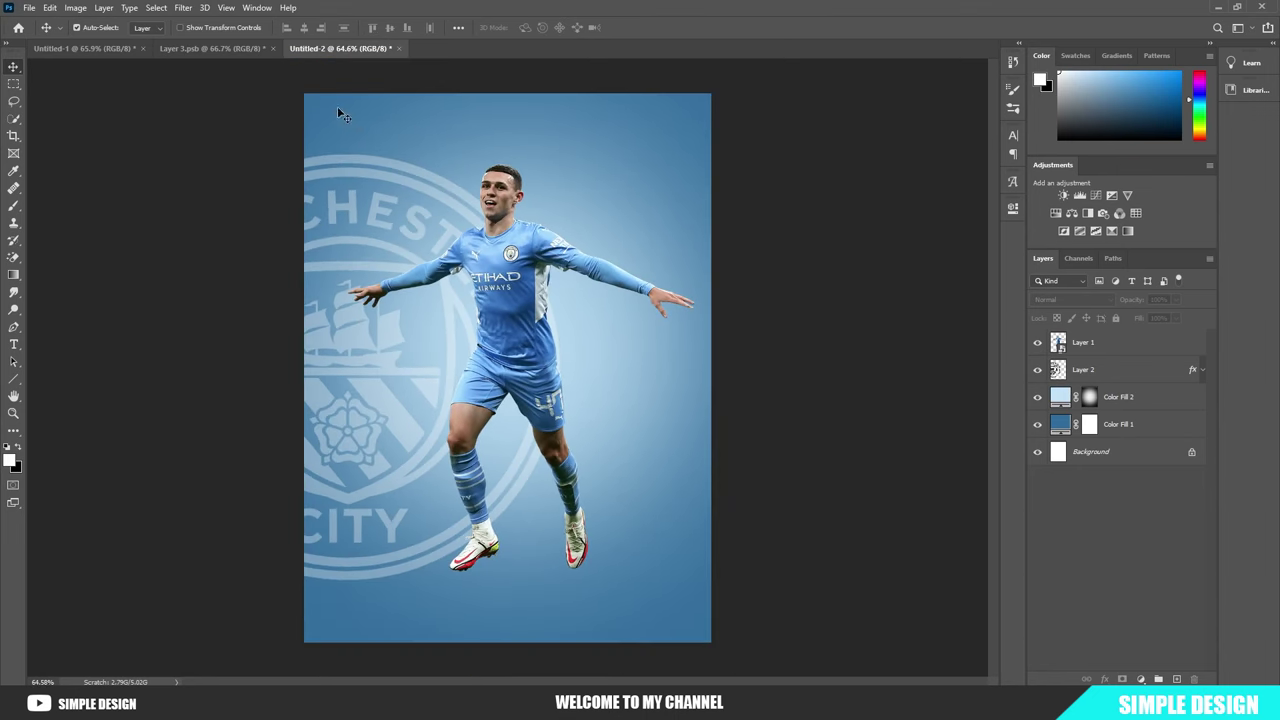
Step: Bring the stadium photo into the poster and mask out its lower grass
{"action": "left_click", "coordinate": [212, 48]}
{"action": "mouse_move", "coordinate": [534, 364]}
{"action": "left_mouse_down"}
{"action": "mouse_move", "coordinate": [352, 56]}
{"action": "mouse_move", "coordinate": [547, 363]}
{"action": "mouse_move", "coordinate": [538, 352]}
{"action": "left_mouse_up"}
{"action": "left_click", "coordinate": [1122, 679]}
{"action": "key", "text": "b"}
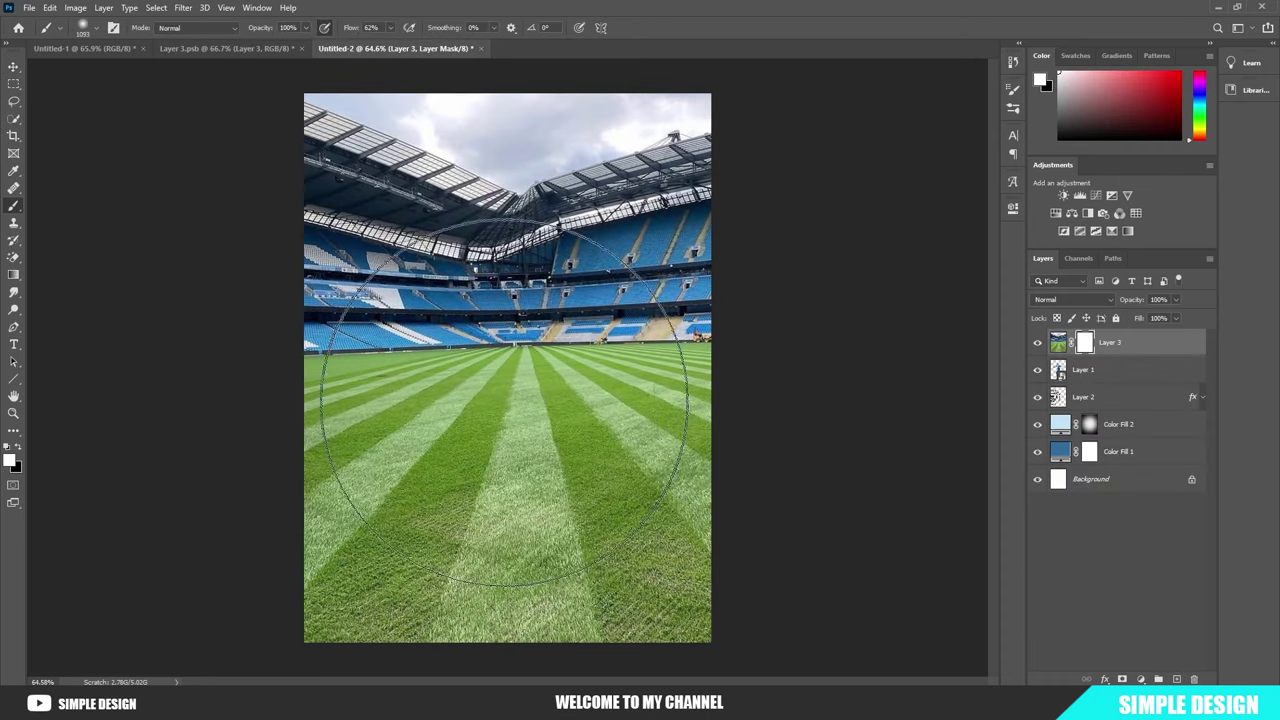
{"action": "key", "text": "x"}
{"action": "key", "text": "bracketleft"}
{"action": "key", "text": "bracketleft"}
{"action": "key", "text": "bracketleft"}
{"action": "left_click_drag", "start_coordinate": [809, 486], "coordinate": [800, 557]}
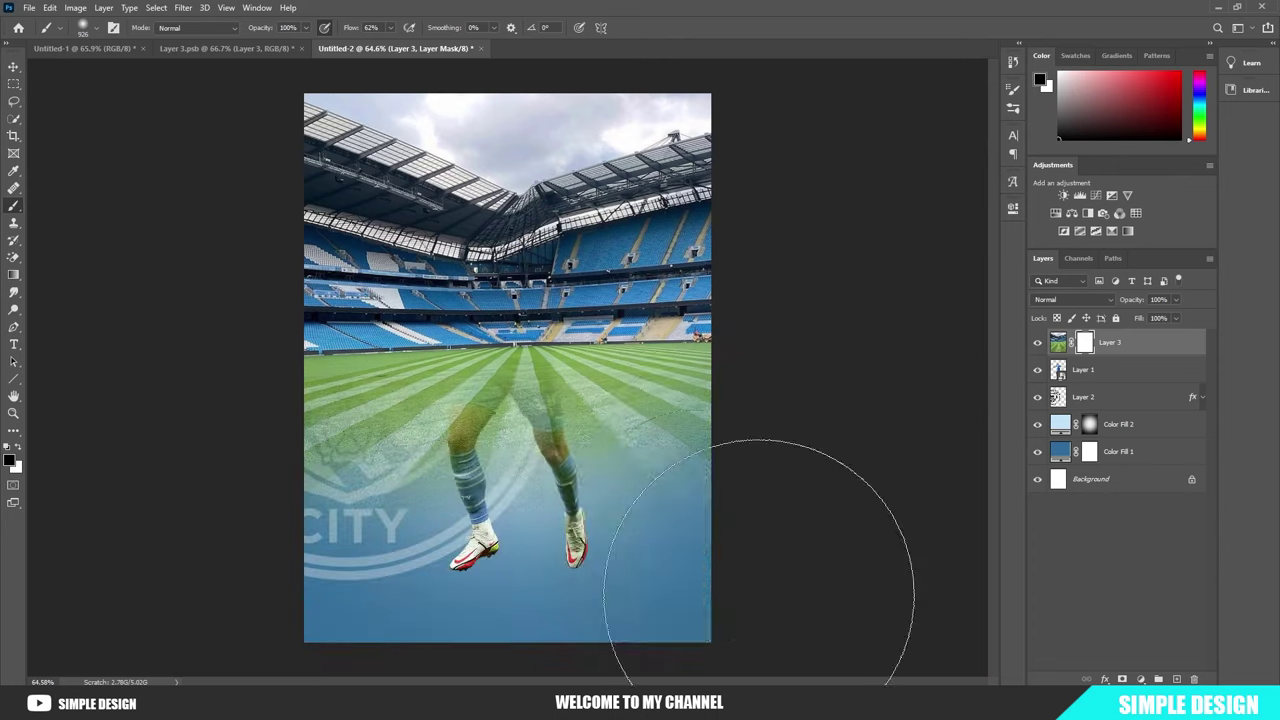
{"action": "mouse_move", "coordinate": [702, 518]}
{"action": "left_mouse_down"}
{"action": "mouse_move", "coordinate": [309, 452]}
{"action": "mouse_move", "coordinate": [486, 455]}
{"action": "mouse_move", "coordinate": [500, 470]}
{"action": "mouse_move", "coordinate": [475, 455]}
{"action": "mouse_move", "coordinate": [674, 437]}
{"action": "left_mouse_up"}
Step: Move the stadium layer below the crest, set it to Multiply, and lower its Fill
{"action": "left_click_drag", "start_coordinate": [1143, 345], "coordinate": [1124, 418]}
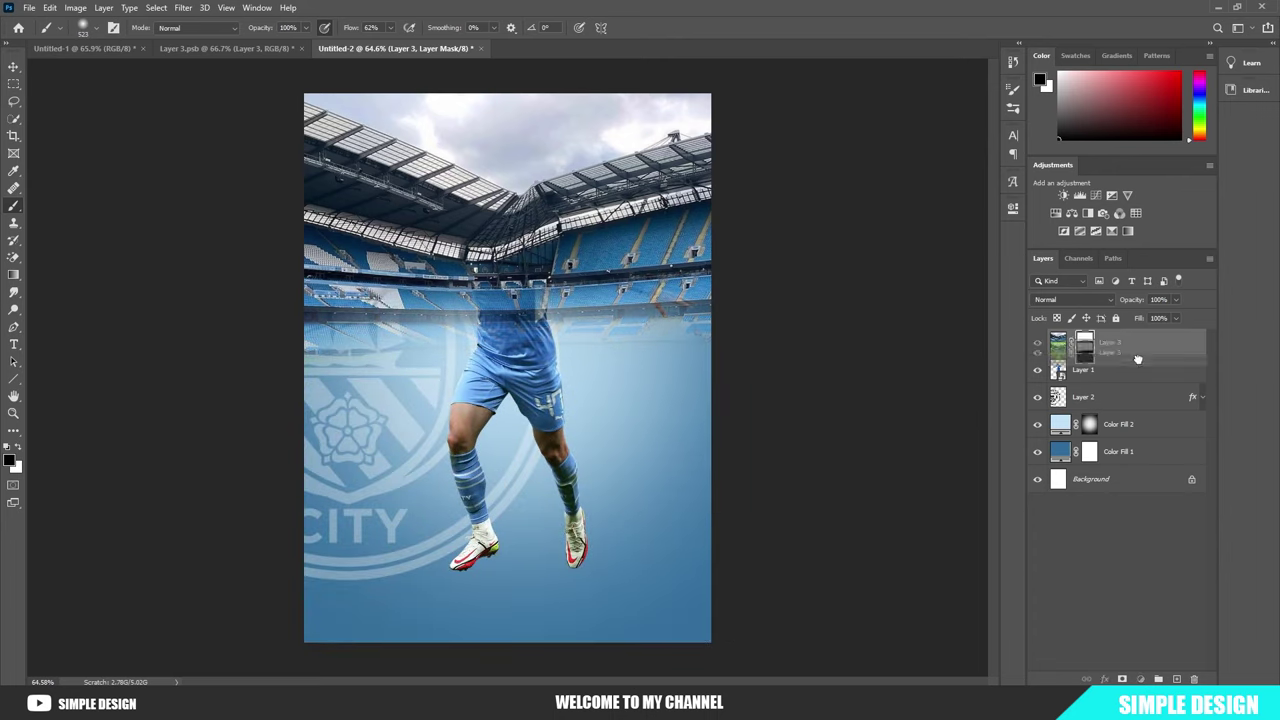
{"action": "left_click", "coordinate": [1082, 299]}
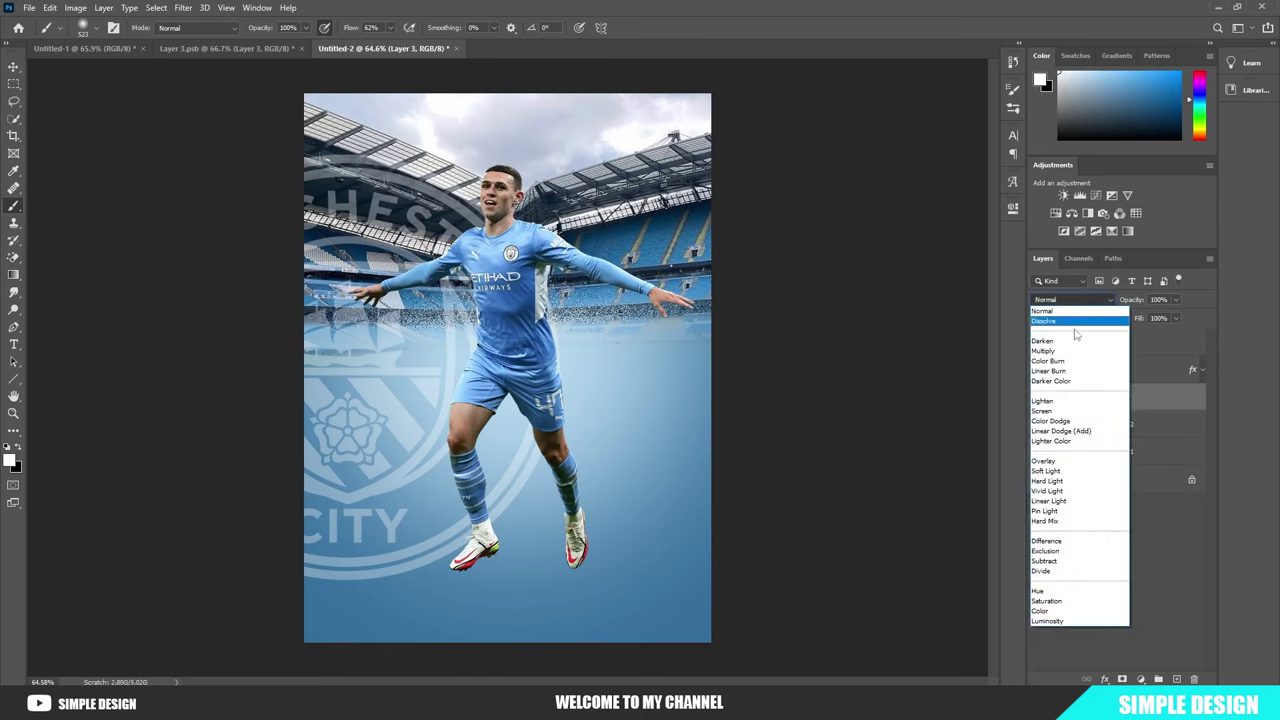
{"action": "left_click", "coordinate": [1062, 348]}
{"action": "left_click", "coordinate": [1154, 319]}
{"action": "type", "text": "67"}
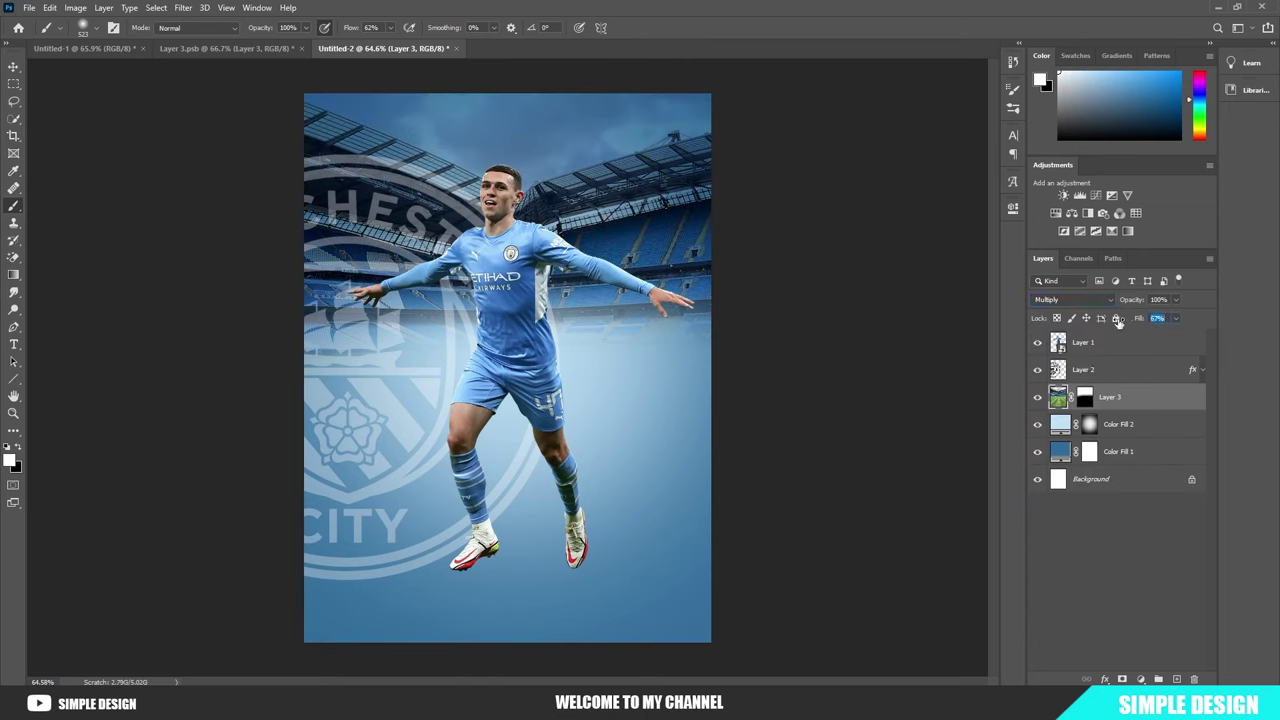
{"action": "left_click_drag", "start_coordinate": [1118, 321], "coordinate": [1122, 318]}
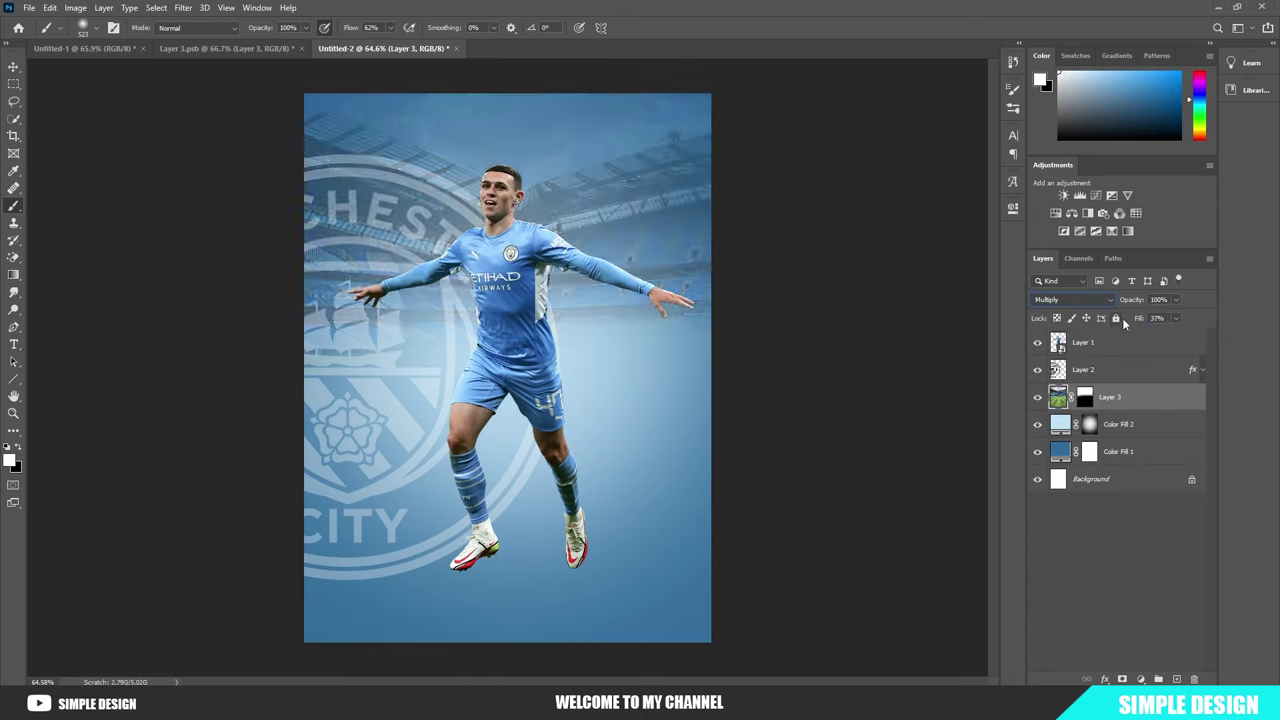
{"action": "left_click", "coordinate": [1059, 502]}
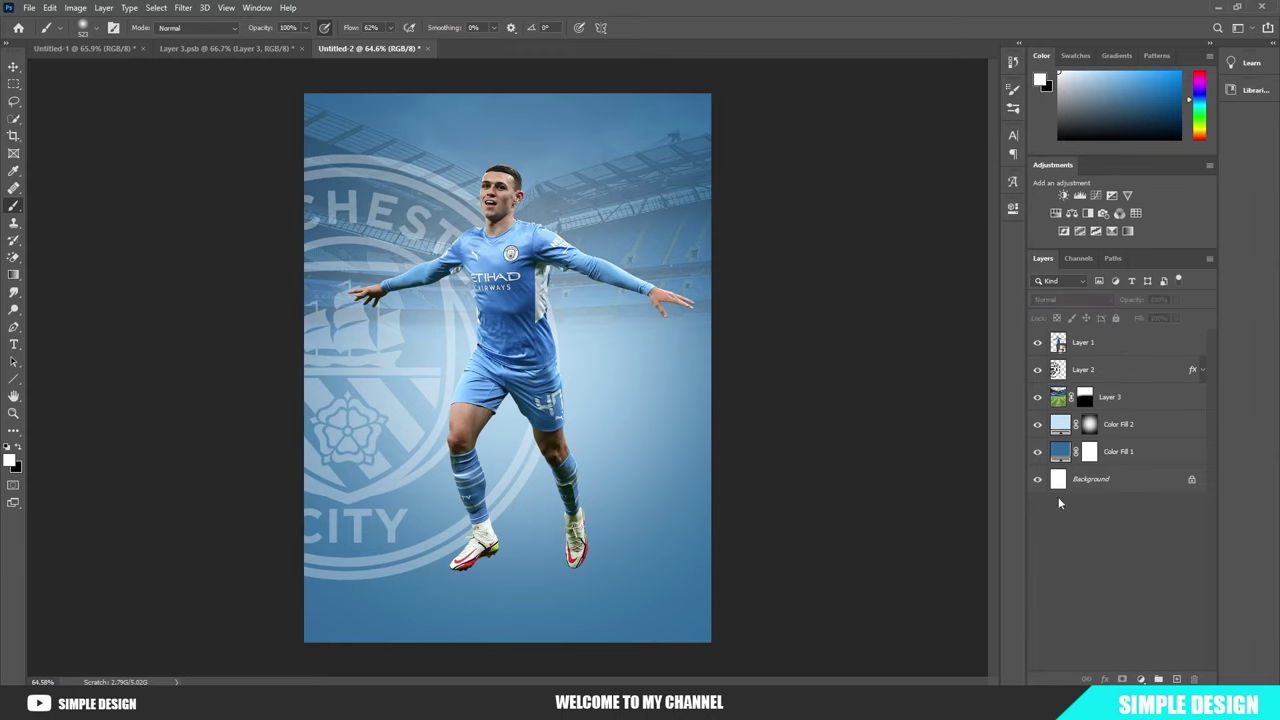
{"action": "left_click", "coordinate": [1084, 397]}
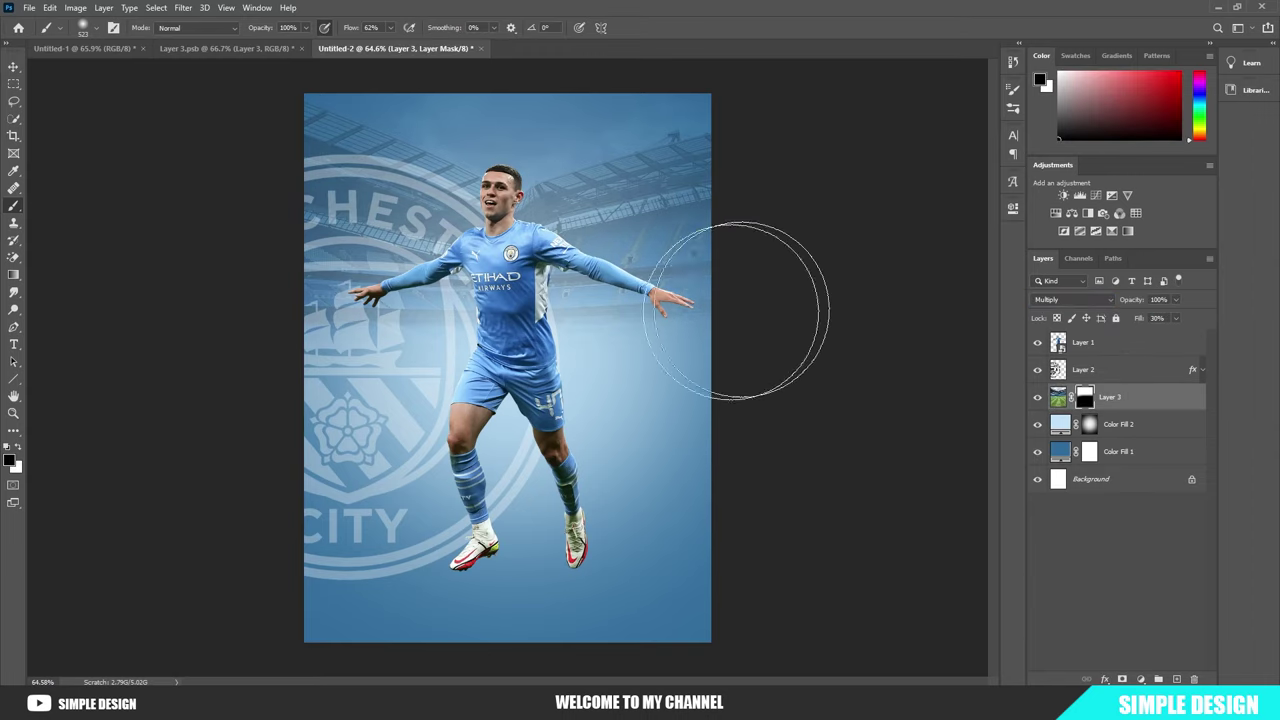
Step: Add a near-black 111111 Solid Color fill layer with its mask inverted to hide it
{"action": "scroll", "coordinate": [598, 484], "scroll_direction": "down", "scroll_amount": 1}
{"action": "scroll", "coordinate": [479, 444], "scroll_direction": "up", "scroll_amount": 1}
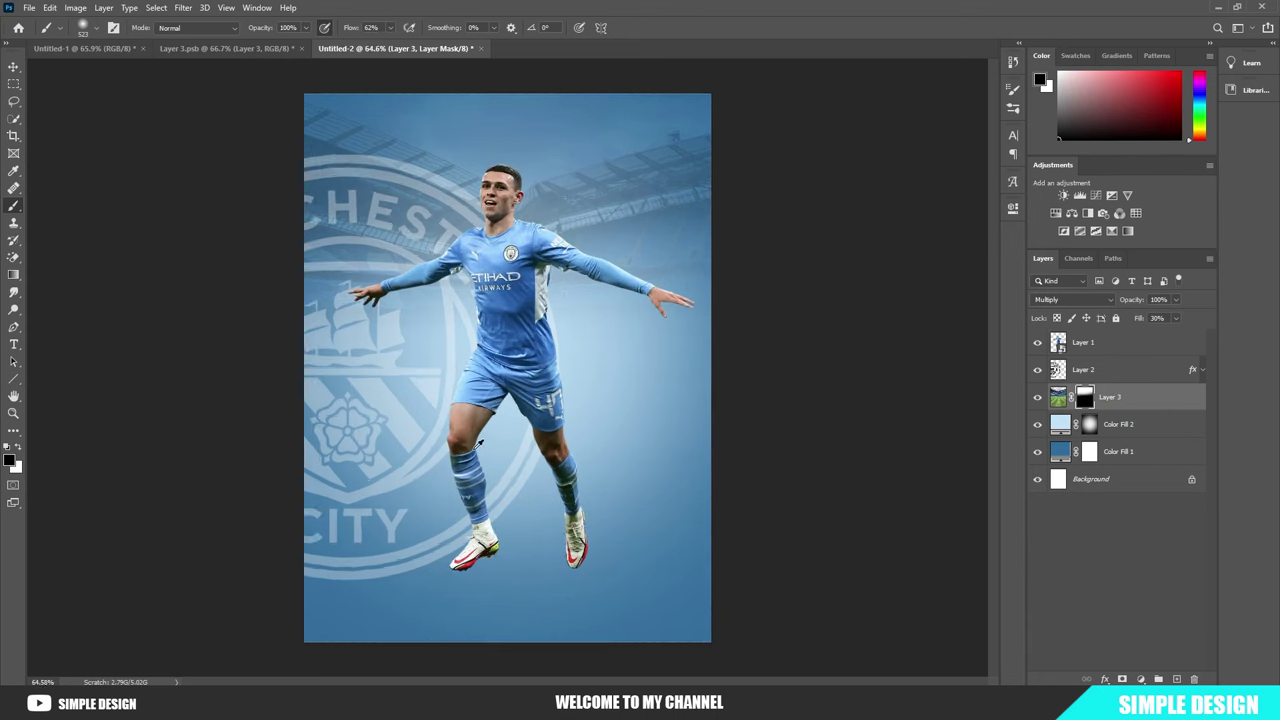
{"action": "scroll", "coordinate": [479, 444], "scroll_direction": "up", "scroll_amount": 1}
{"action": "left_click", "coordinate": [1122, 426]}
{"action": "left_click", "coordinate": [1140, 679]}
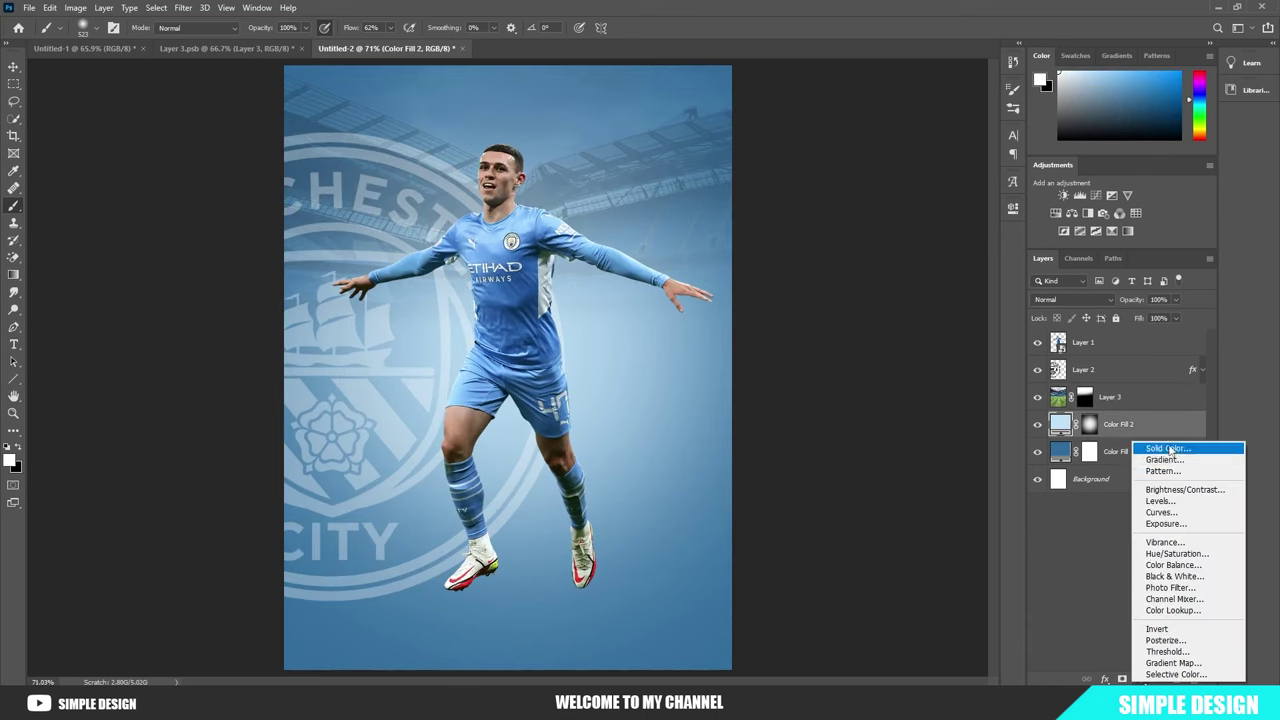
{"action": "left_click", "coordinate": [1150, 448]}
{"action": "left_click_drag", "start_coordinate": [968, 478], "coordinate": [767, 591]}
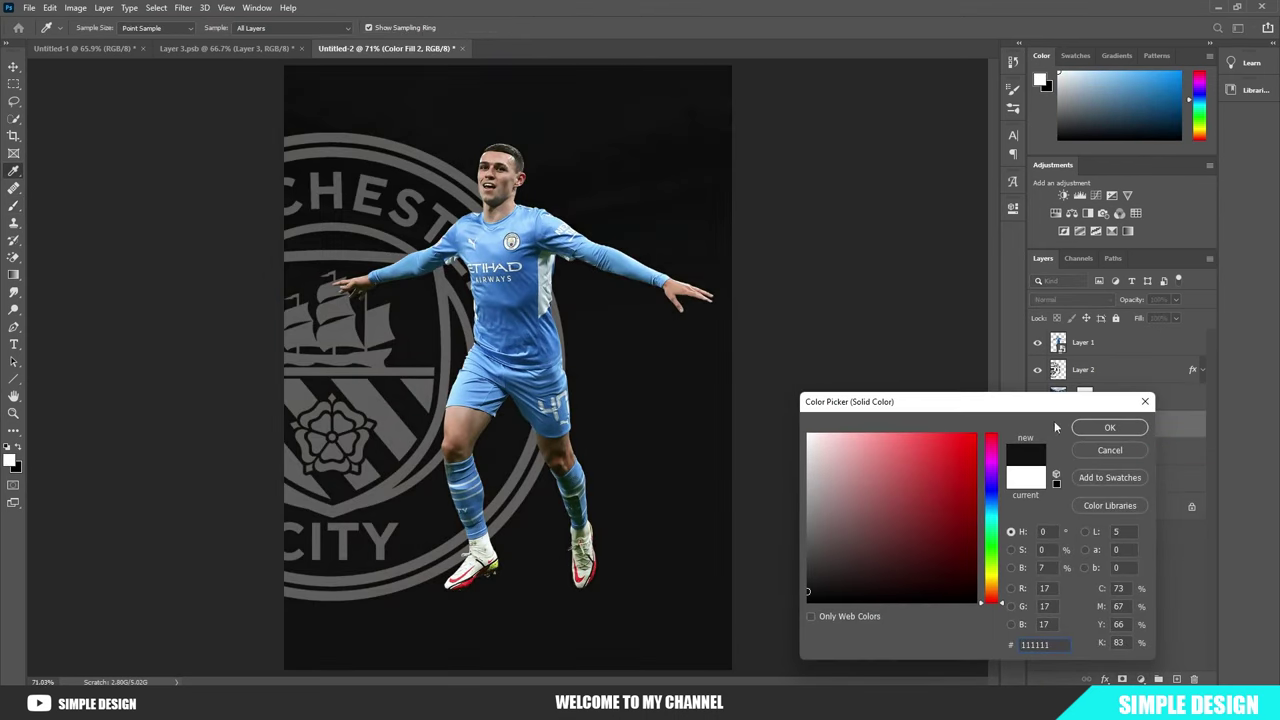
{"action": "left_click", "coordinate": [1109, 427]}
{"action": "key", "text": "ctrl+i"}
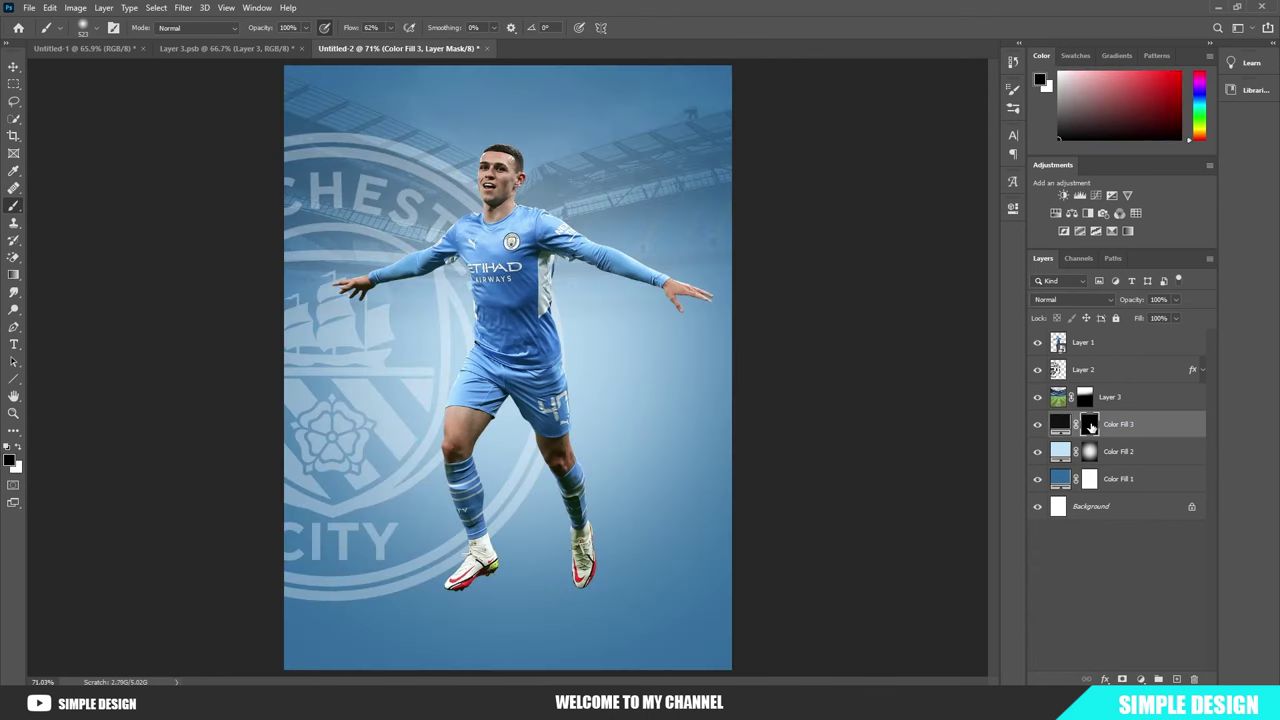
Step: Set up a soft white brush on the dark fill's mask and paint shadows under both shoes
{"action": "right_click", "coordinate": [487, 370]}
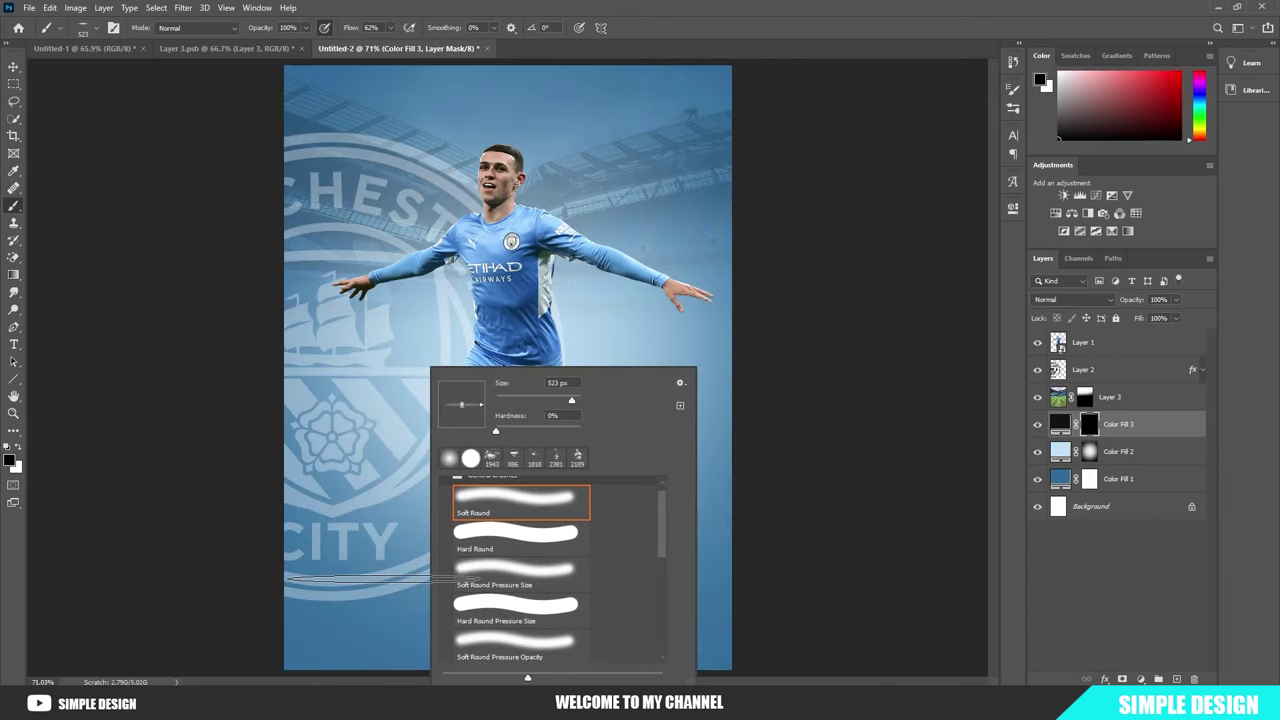
{"action": "scroll", "coordinate": [470, 590], "scroll_direction": "up", "scroll_amount": 3}
{"action": "scroll", "coordinate": [470, 595], "scroll_direction": "up", "scroll_amount": 2}
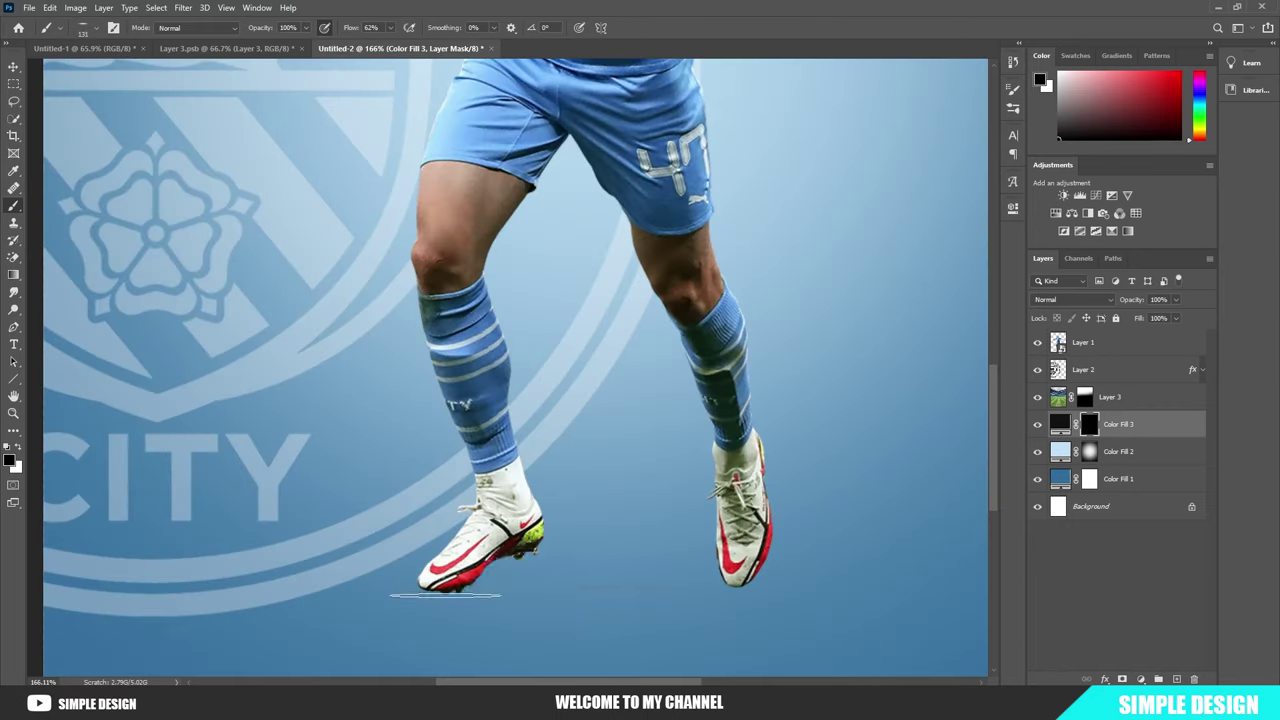
{"action": "right_click", "coordinate": [455, 590]}
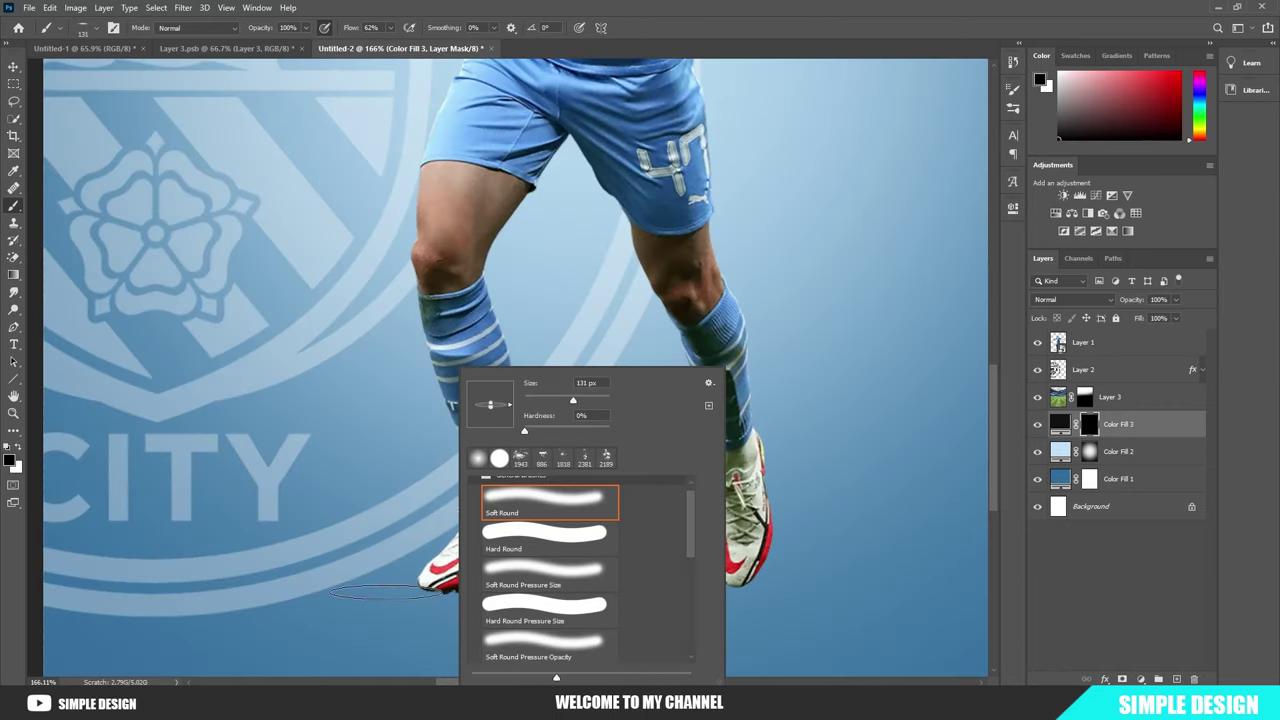
{"action": "key", "text": "Escape"}
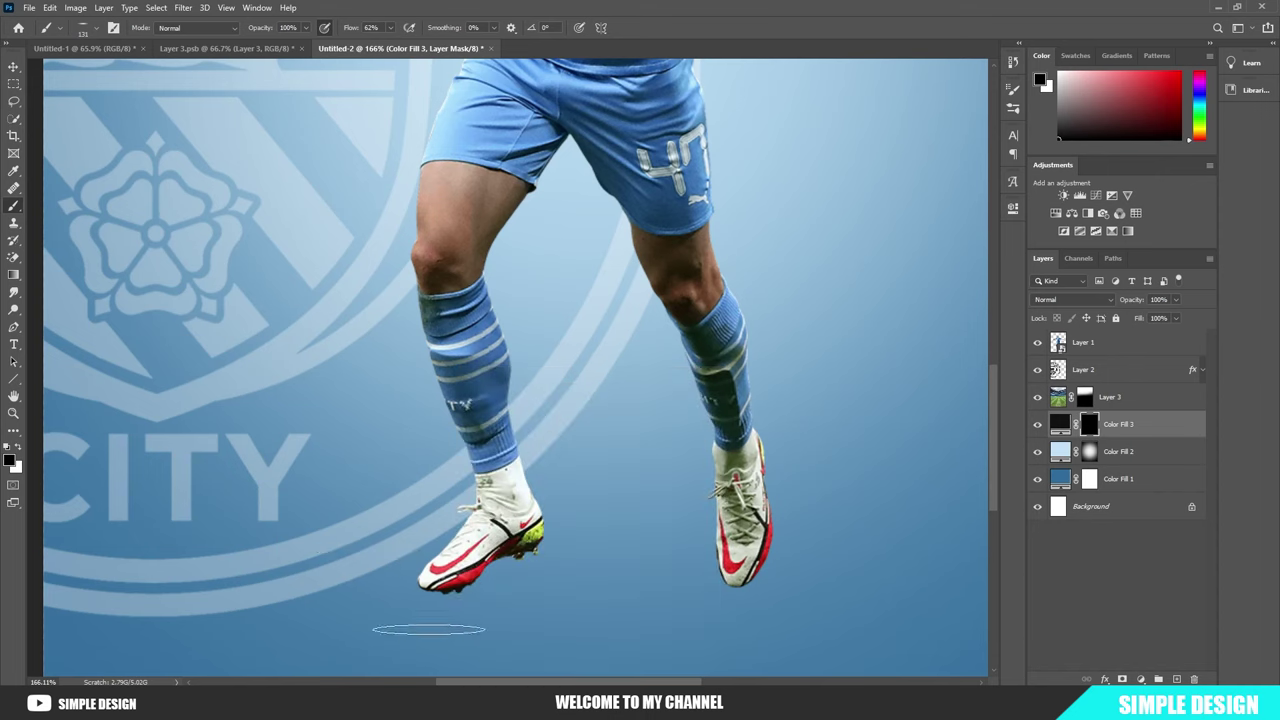
{"action": "key", "text": "x"}
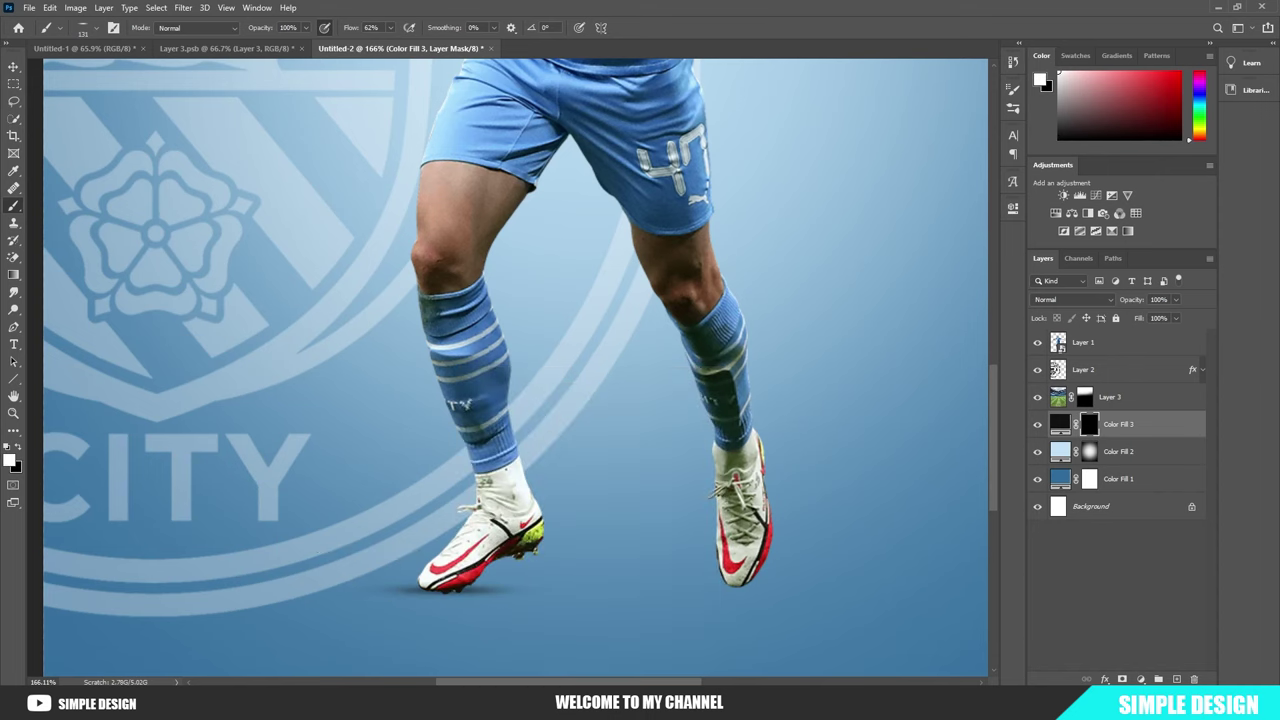
{"action": "scroll", "coordinate": [449, 600], "scroll_direction": "up", "scroll_amount": 2}
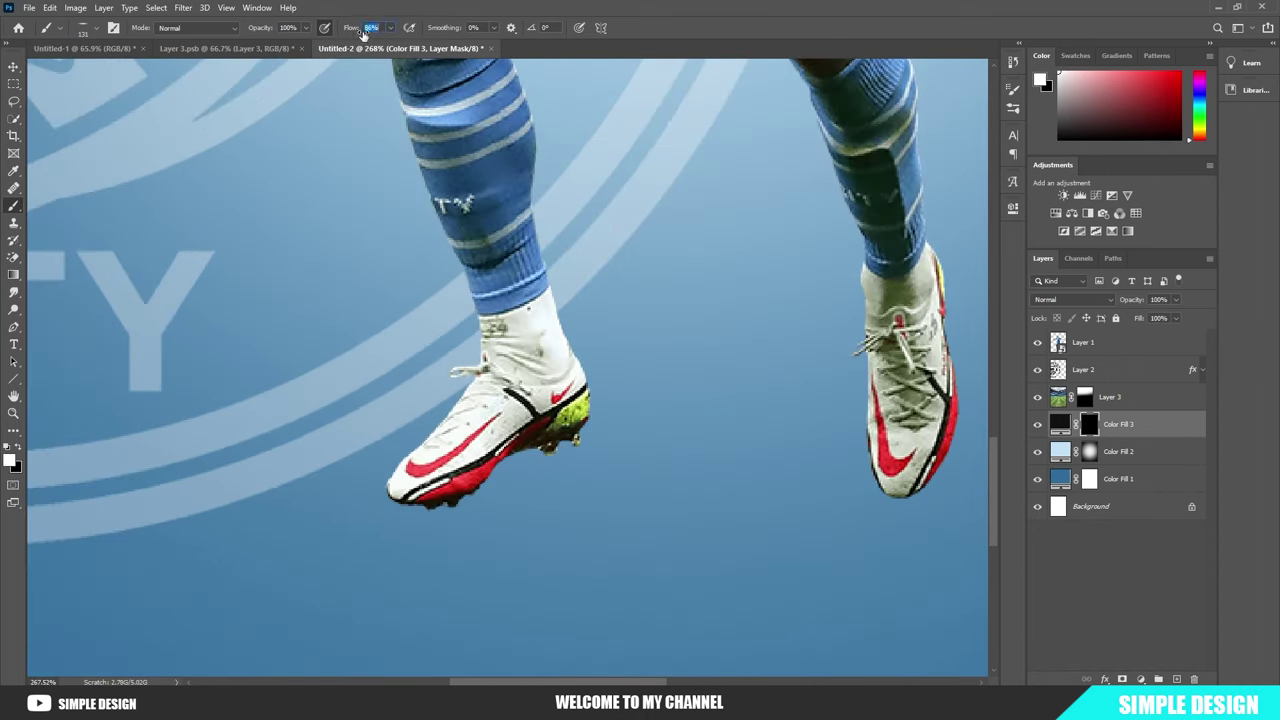
{"action": "left_click", "coordinate": [430, 505]}
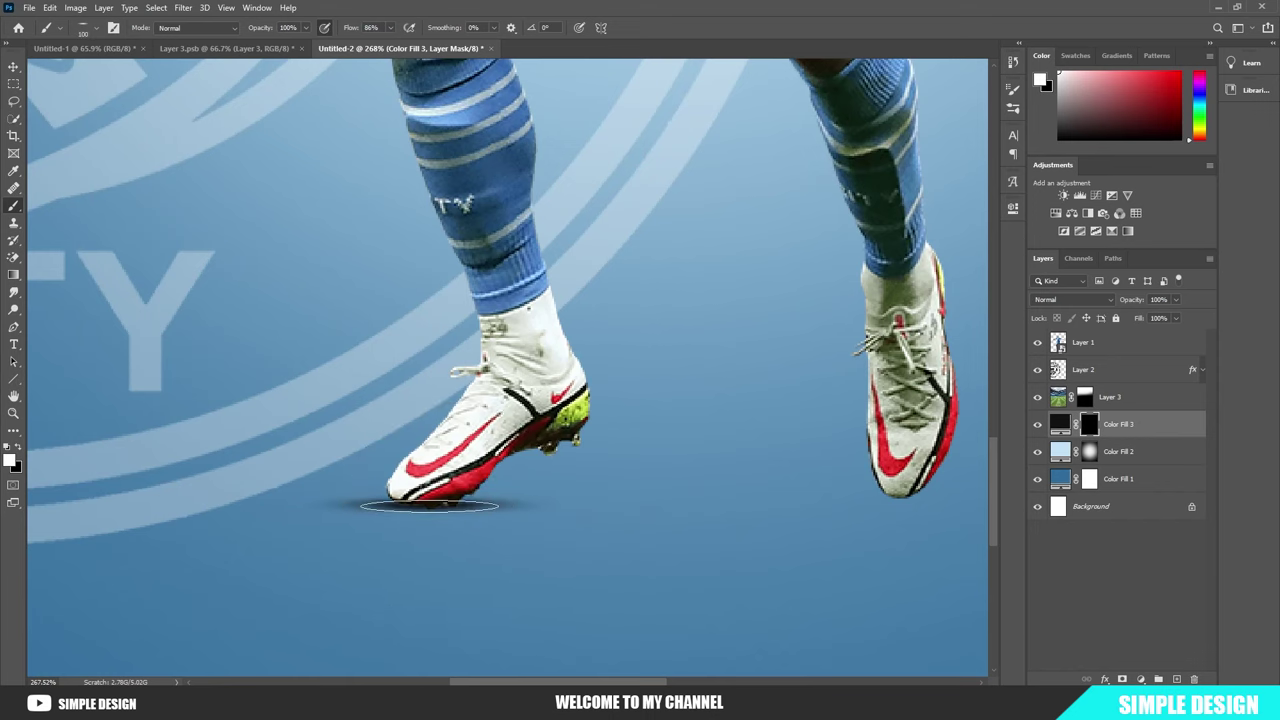
{"action": "scroll", "coordinate": [430, 505], "scroll_direction": "down", "scroll_amount": 1}
{"action": "scroll", "coordinate": [743, 529], "scroll_direction": "up", "scroll_amount": 1}
{"action": "scroll", "coordinate": [671, 505], "scroll_direction": "up", "scroll_amount": 1}
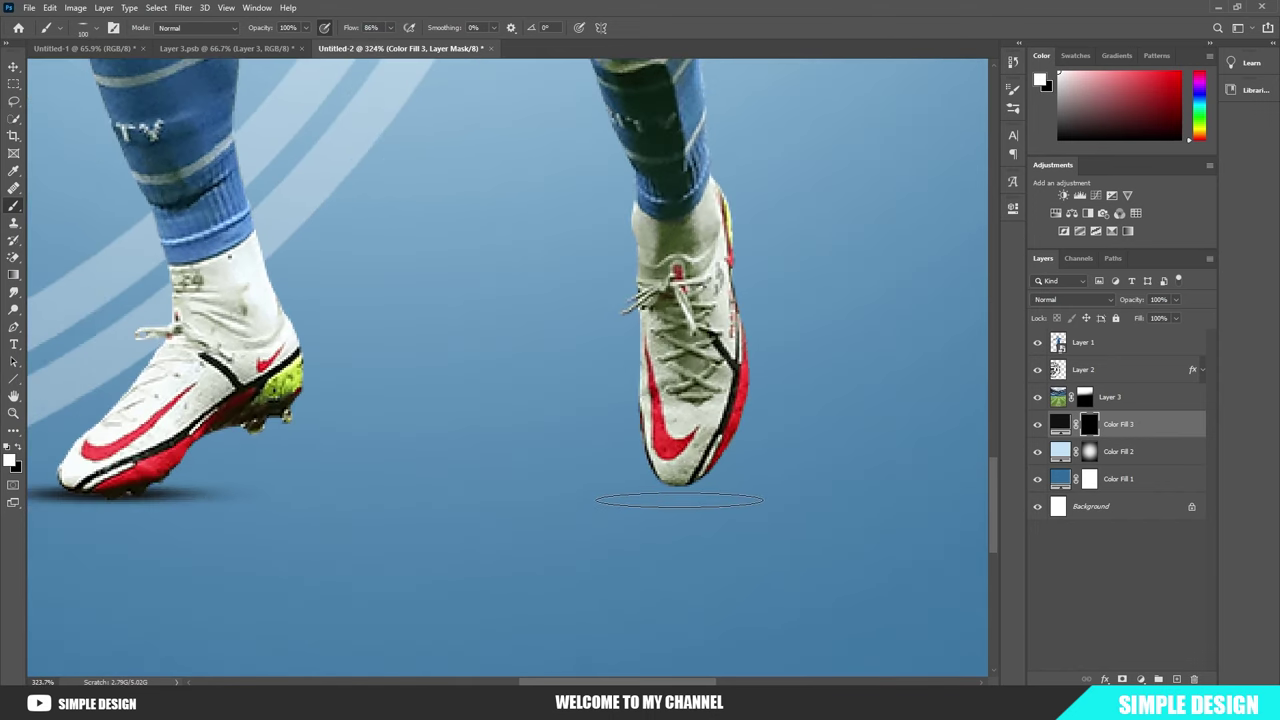
{"action": "left_click", "coordinate": [679, 500]}
Step: Darken the shadow under the left heel, then undo those shadow strokes
{"action": "key", "text": "ctrl+0"}
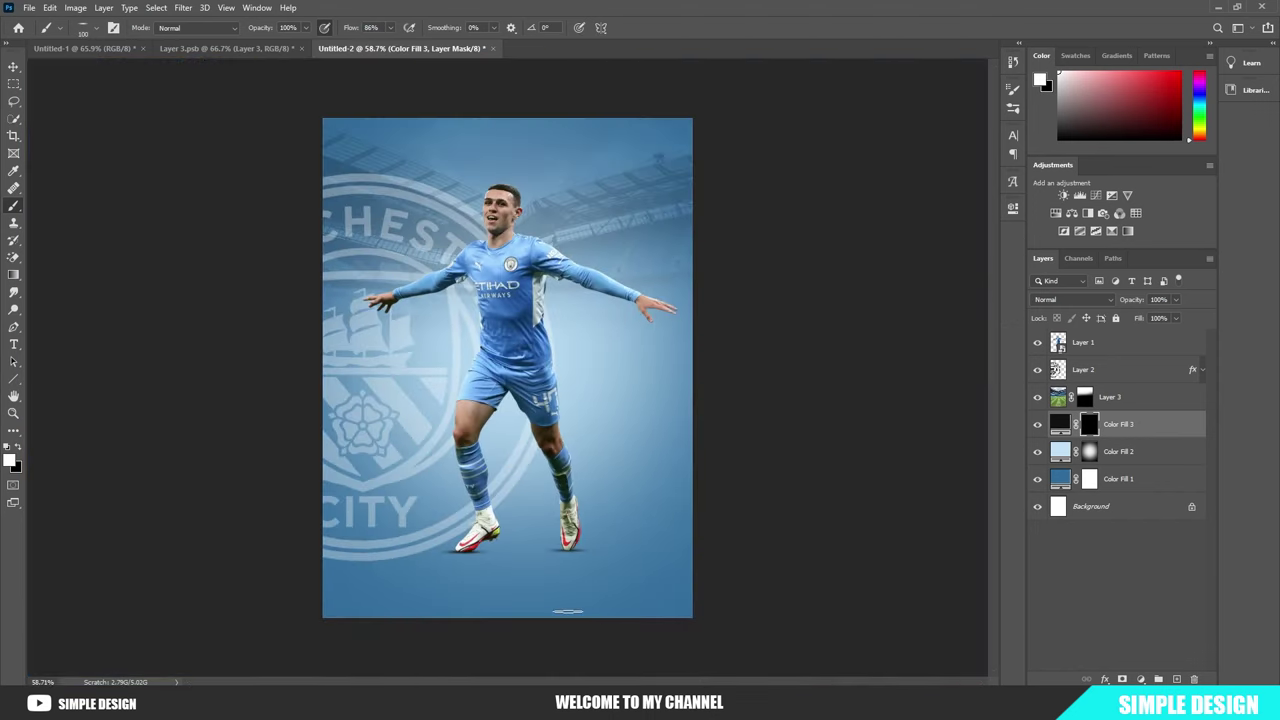
{"action": "scroll", "coordinate": [490, 582], "scroll_direction": "up", "scroll_amount": 3}
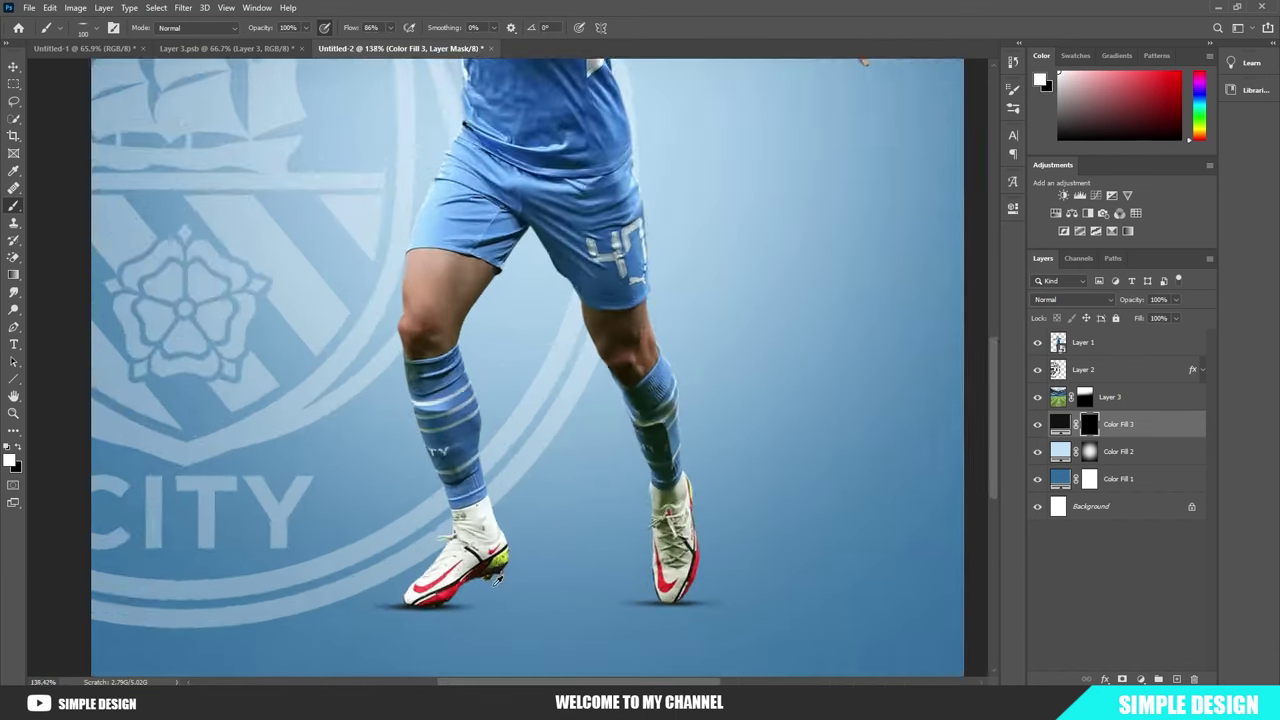
{"action": "scroll", "coordinate": [490, 582], "scroll_direction": "up", "scroll_amount": 2}
{"action": "left_click", "coordinate": [500, 582]}
{"action": "scroll", "coordinate": [550, 632], "scroll_direction": "down", "scroll_amount": 3}
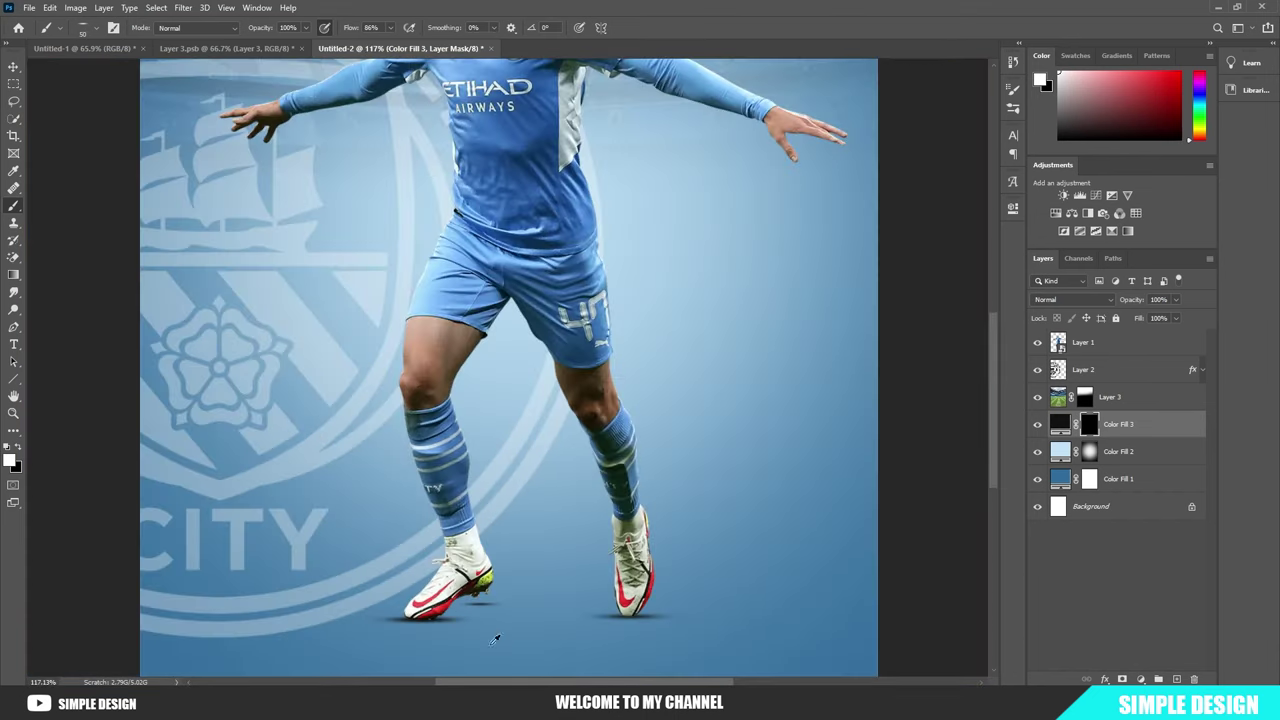
{"action": "scroll", "coordinate": [600, 628], "scroll_direction": "down", "scroll_amount": 1}
{"action": "scroll", "coordinate": [653, 622], "scroll_direction": "down", "scroll_amount": 1}
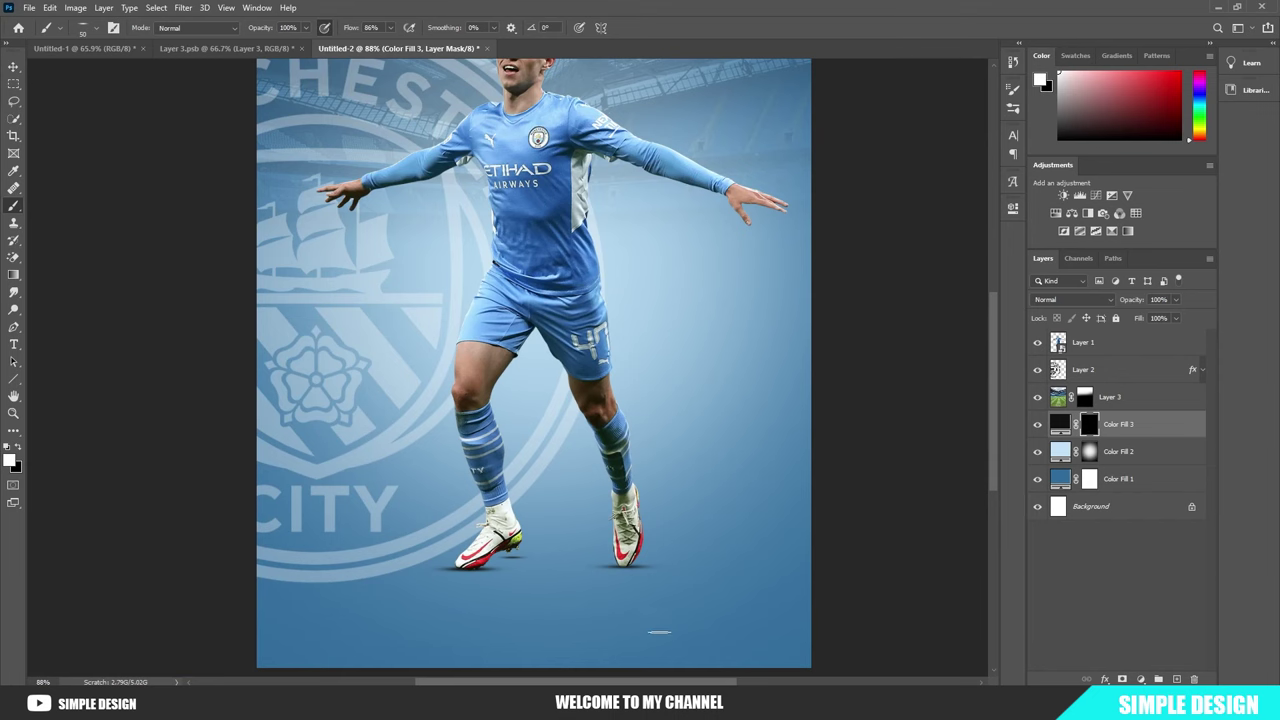
{"action": "scroll", "coordinate": [434, 600], "scroll_direction": "up", "scroll_amount": 2}
{"action": "scroll", "coordinate": [445, 590], "scroll_direction": "up", "scroll_amount": 2}
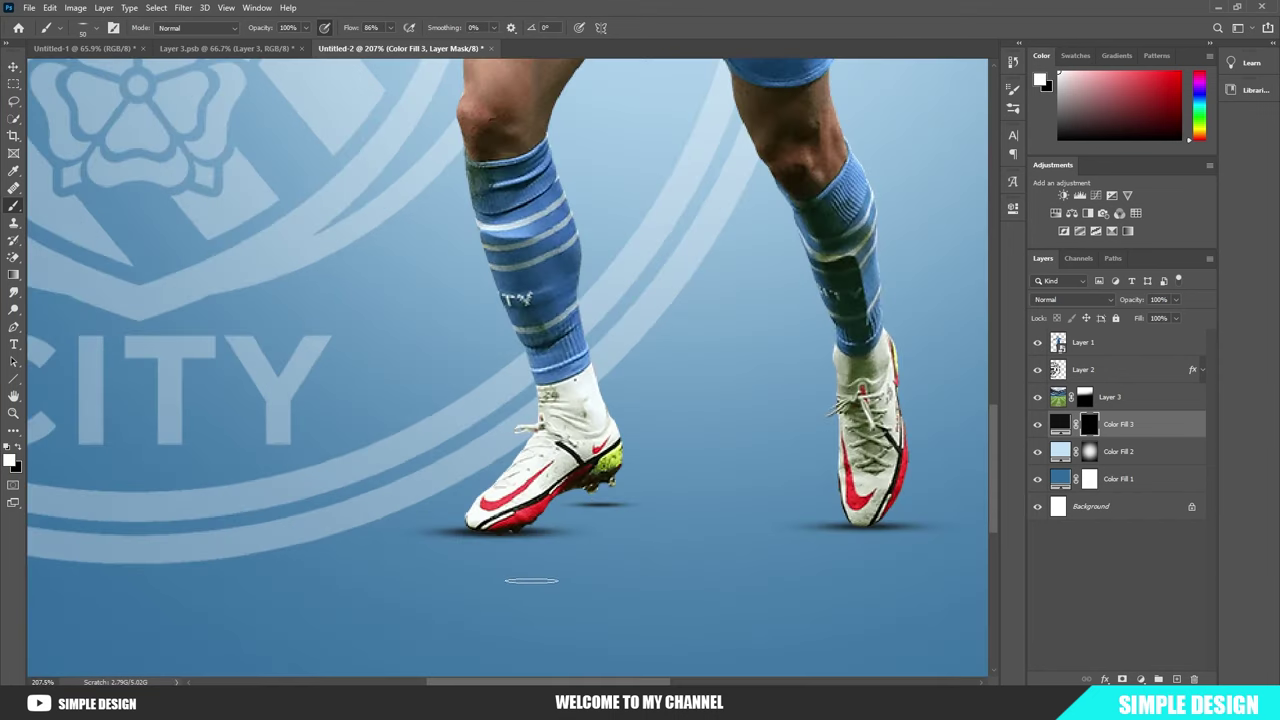
{"action": "key", "text": "ctrl+z"}
{"action": "key", "text": "ctrl+z"}
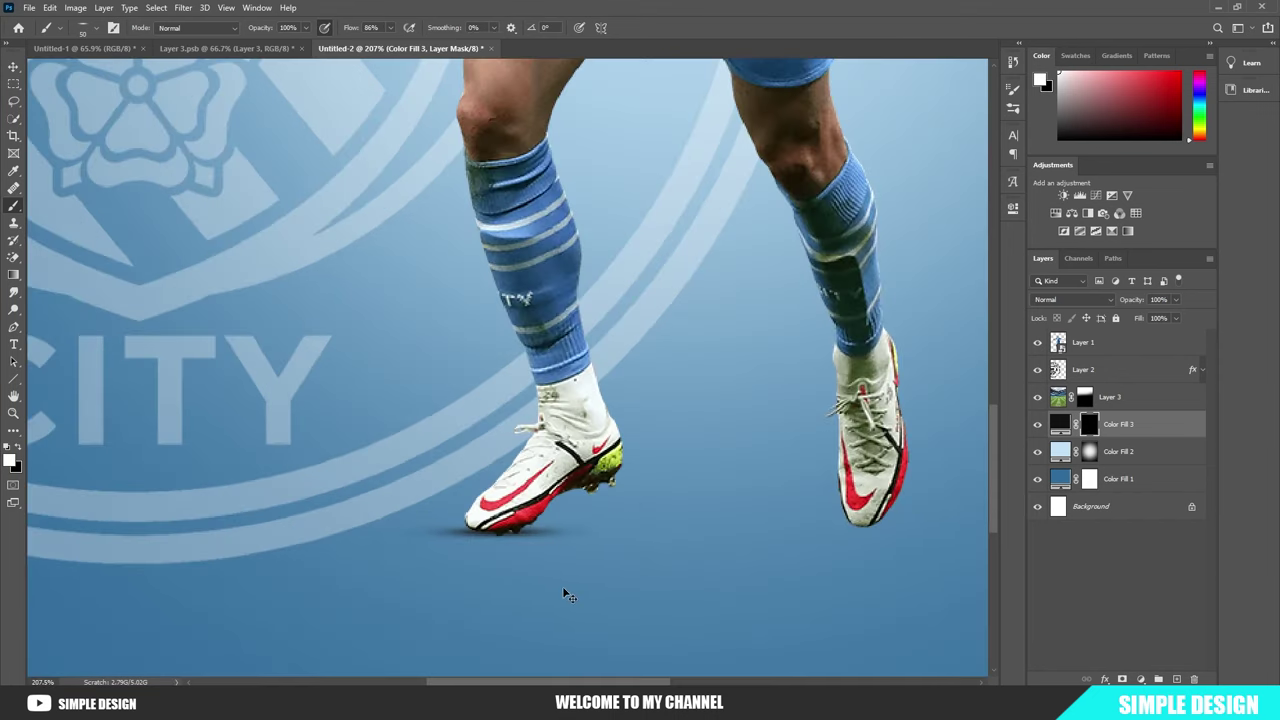
Step: Repaint the right boot's shadow with a larger brush, undoing the too-dark stroke
{"action": "scroll", "coordinate": [520, 545], "scroll_direction": "up", "scroll_amount": 1}
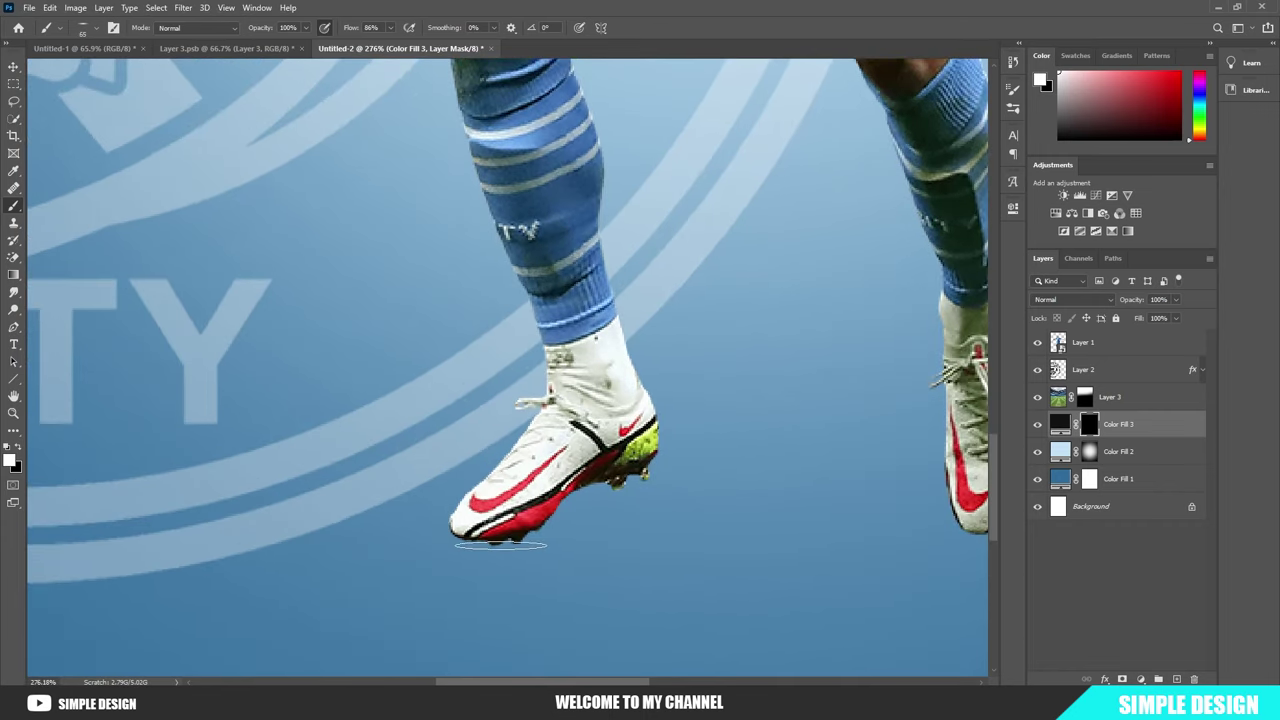
{"action": "scroll", "coordinate": [388, 585], "scroll_direction": "down", "scroll_amount": 2}
{"action": "scroll", "coordinate": [388, 585], "scroll_direction": "up", "scroll_amount": 2}
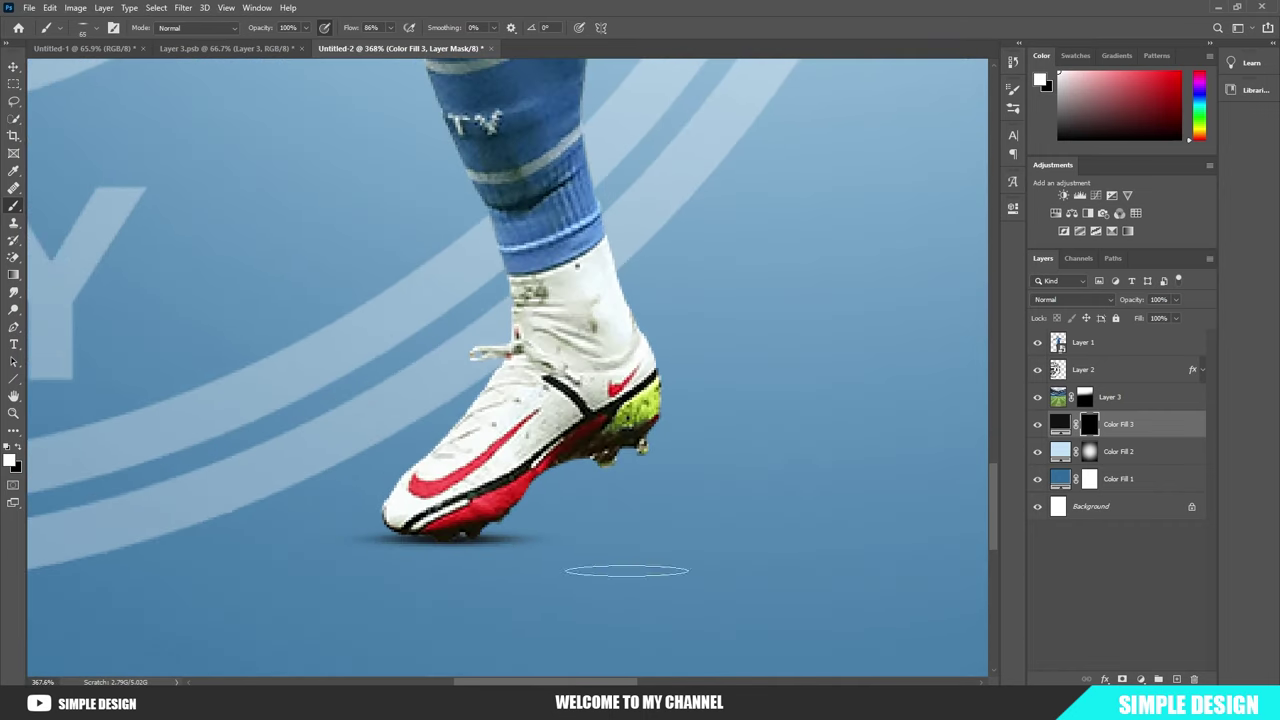
{"action": "scroll", "coordinate": [360, 574], "scroll_direction": "down", "scroll_amount": 2}
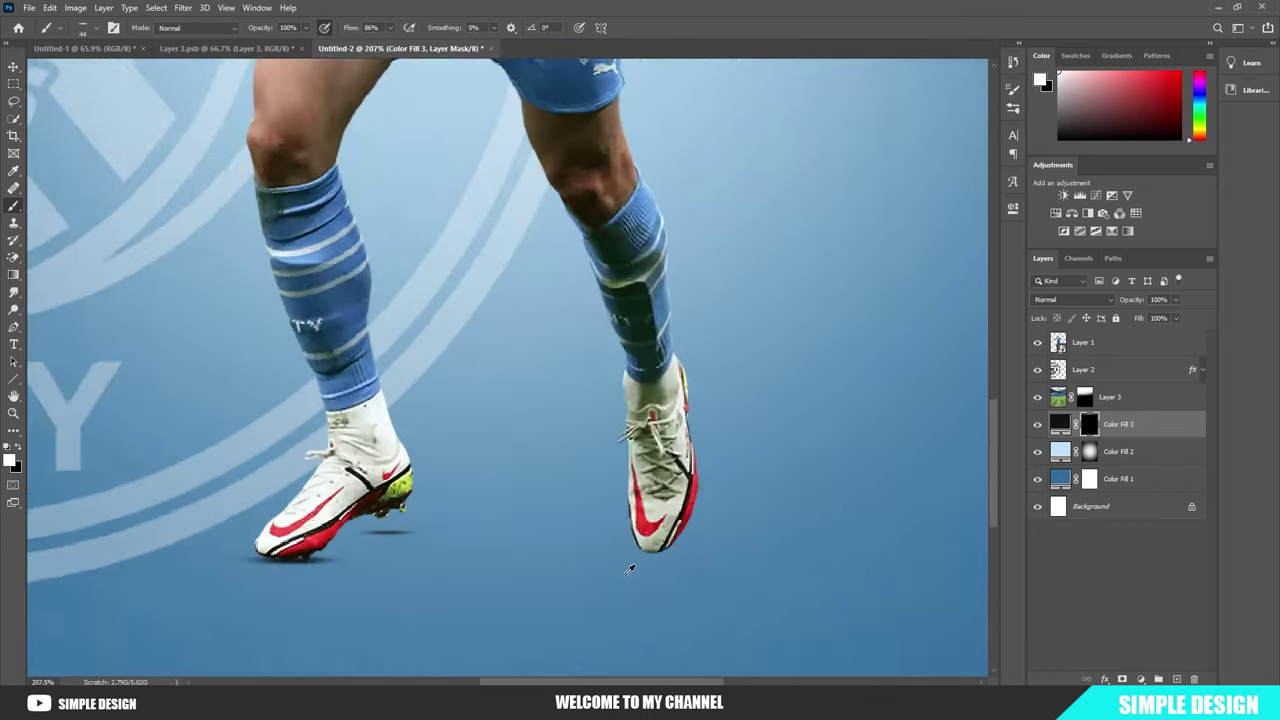
{"action": "scroll", "coordinate": [653, 556], "scroll_direction": "down", "scroll_amount": 3}
{"action": "scroll", "coordinate": [631, 602], "scroll_direction": "down", "scroll_amount": 3}
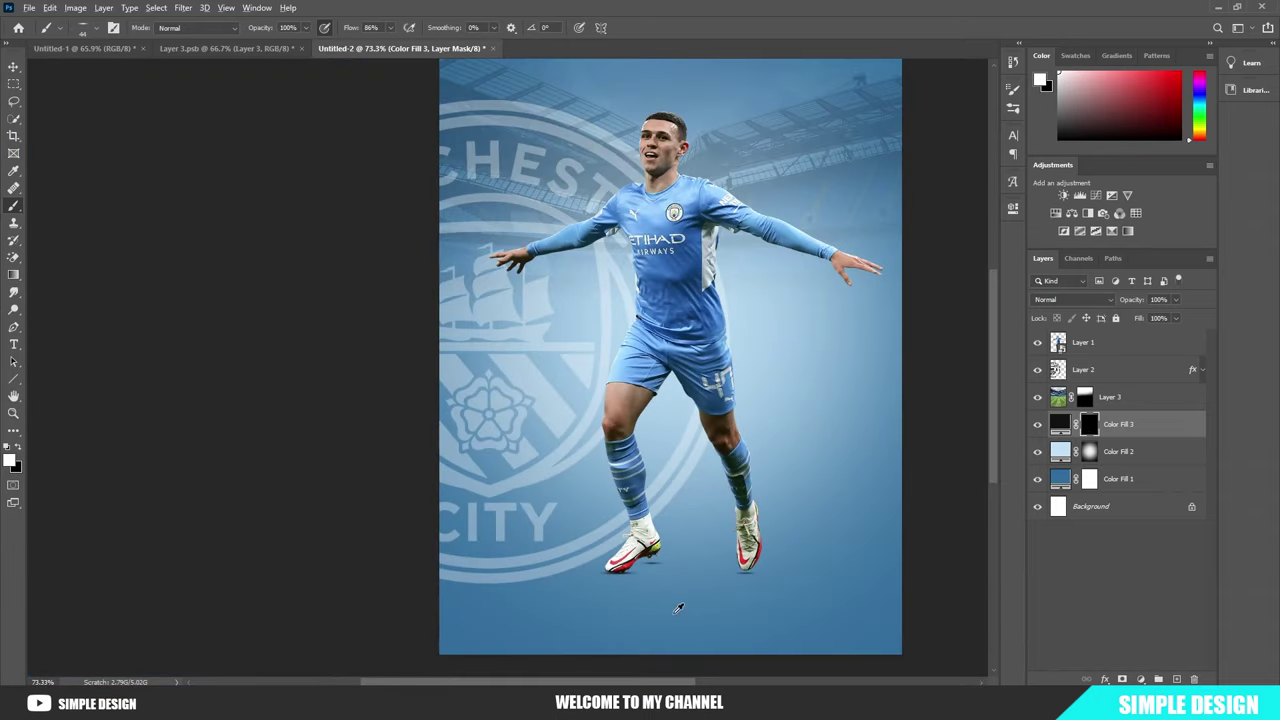
{"action": "scroll", "coordinate": [678, 607], "scroll_direction": "up", "scroll_amount": 3}
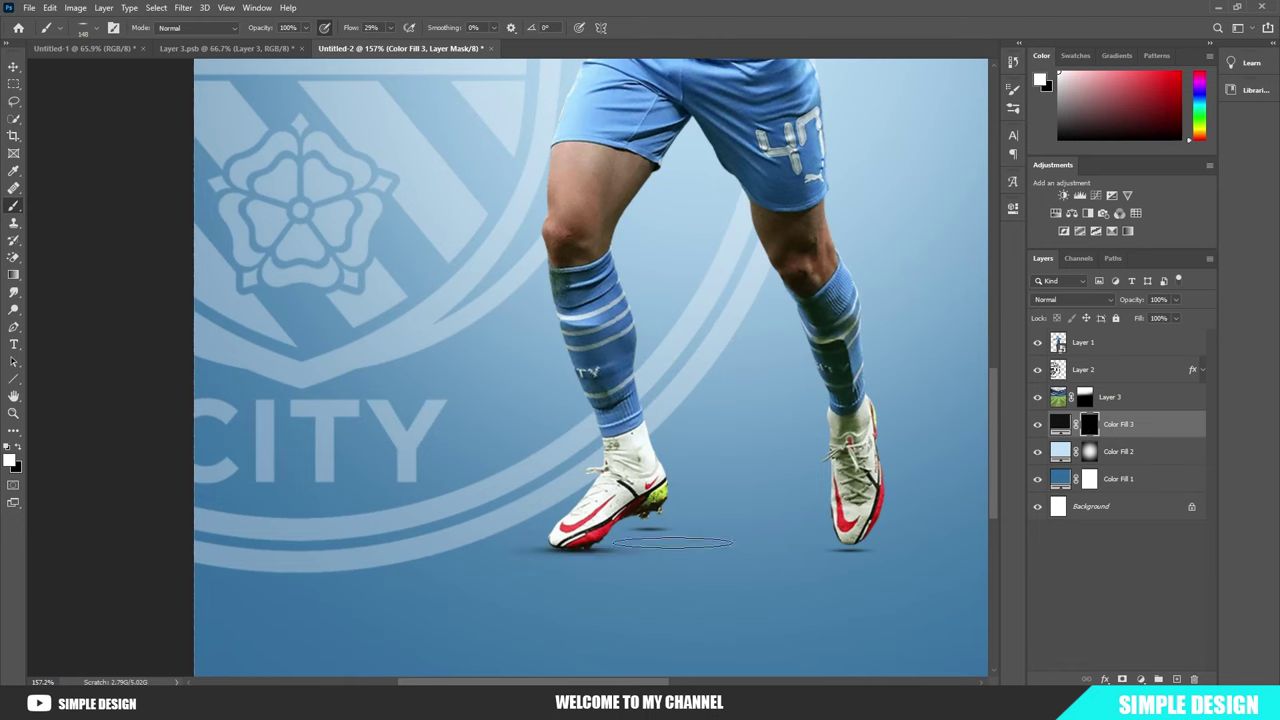
{"action": "mouse_move", "coordinate": [589, 538]}
{"action": "left_mouse_down"}
{"action": "mouse_move", "coordinate": [651, 533]}
{"action": "mouse_move", "coordinate": [614, 558]}
{"action": "left_mouse_up"}
{"action": "scroll", "coordinate": [650, 531], "scroll_direction": "right", "scroll_amount": 3}
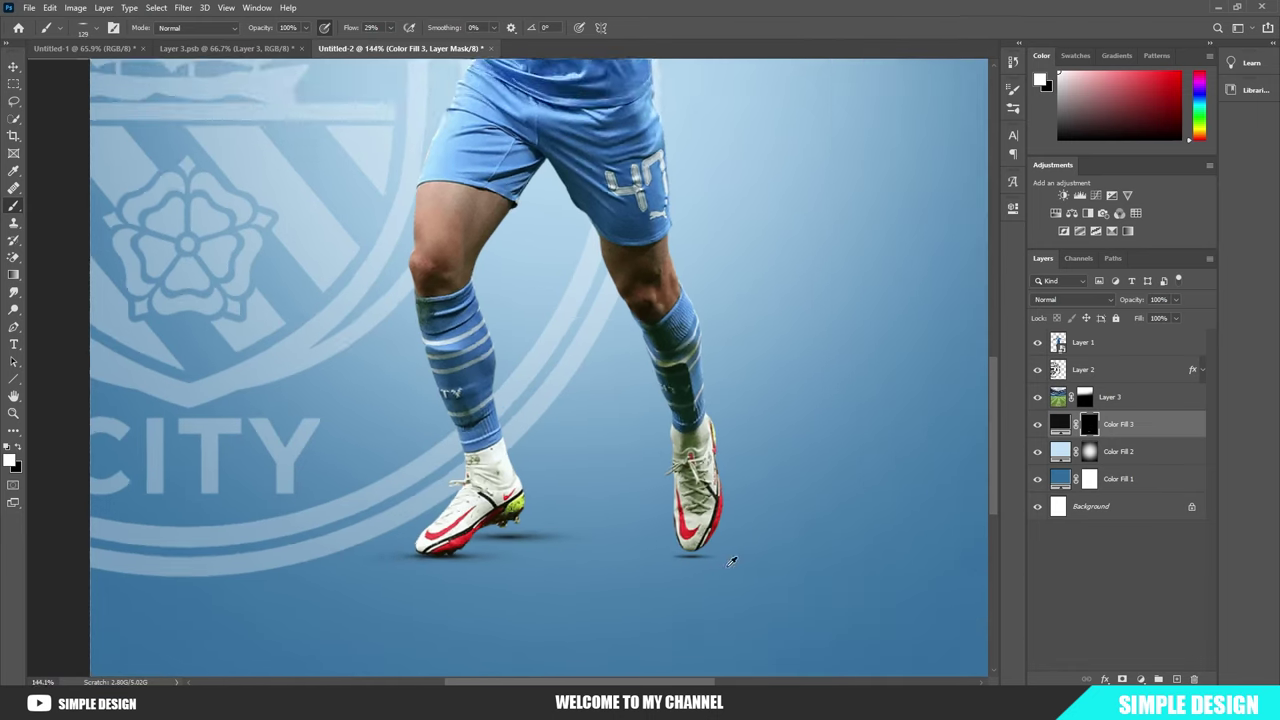
{"action": "left_click", "coordinate": [692, 553]}
{"action": "scroll", "coordinate": [741, 568], "scroll_direction": "down", "scroll_amount": 5}
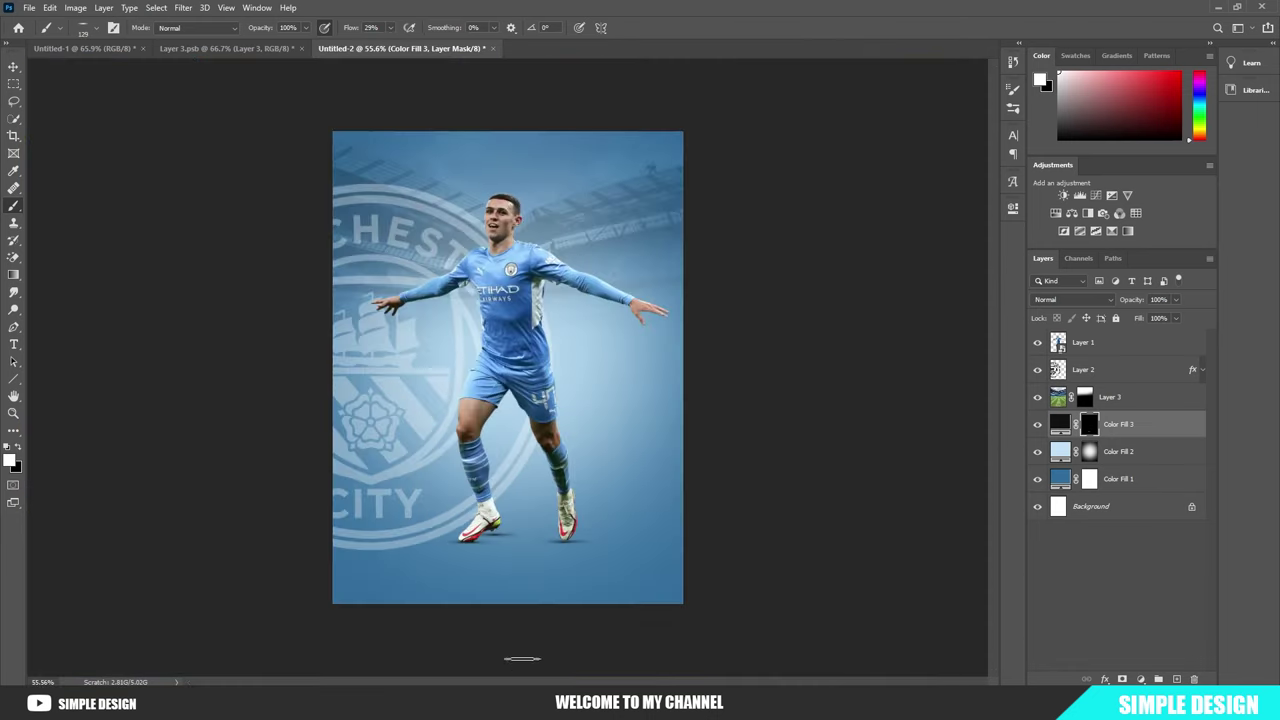
{"action": "scroll", "coordinate": [470, 581], "scroll_direction": "up", "scroll_amount": 3}
{"action": "key", "text": "ctrl+z"}
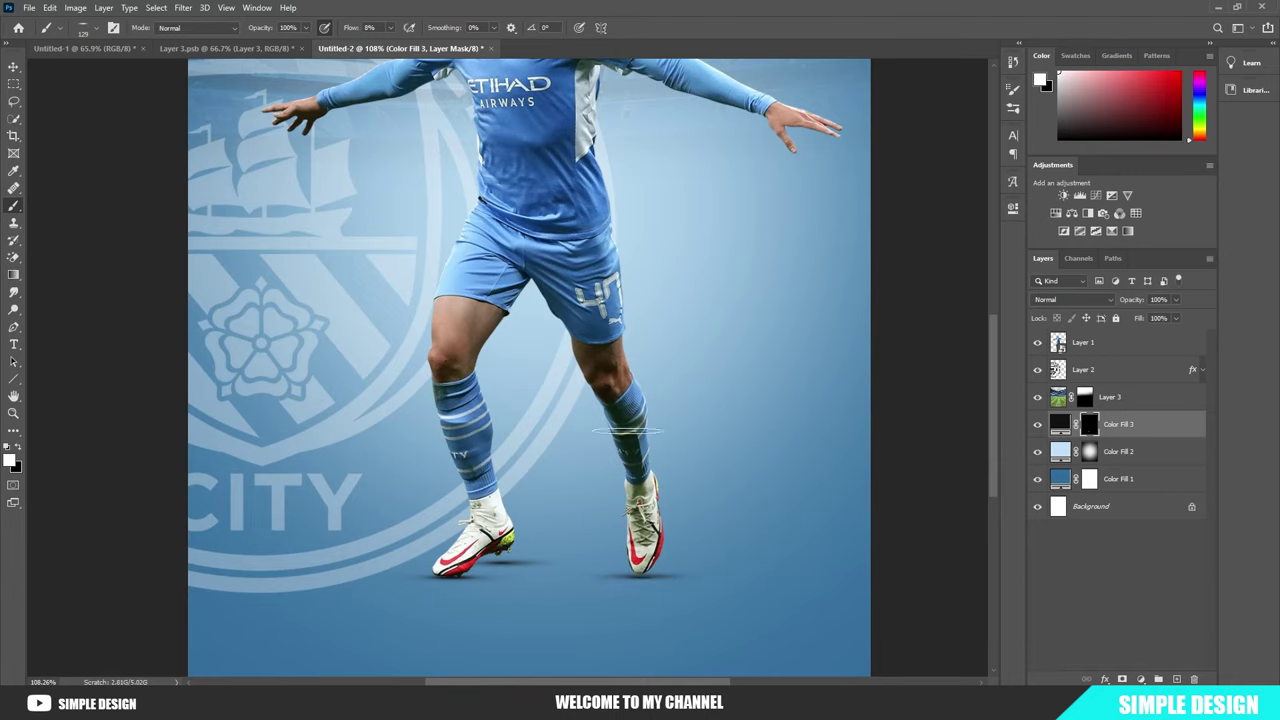
{"action": "scroll", "coordinate": [627, 431], "scroll_direction": "down", "scroll_amount": 1}
{"action": "scroll", "coordinate": [775, 465], "scroll_direction": "down", "scroll_amount": 1}
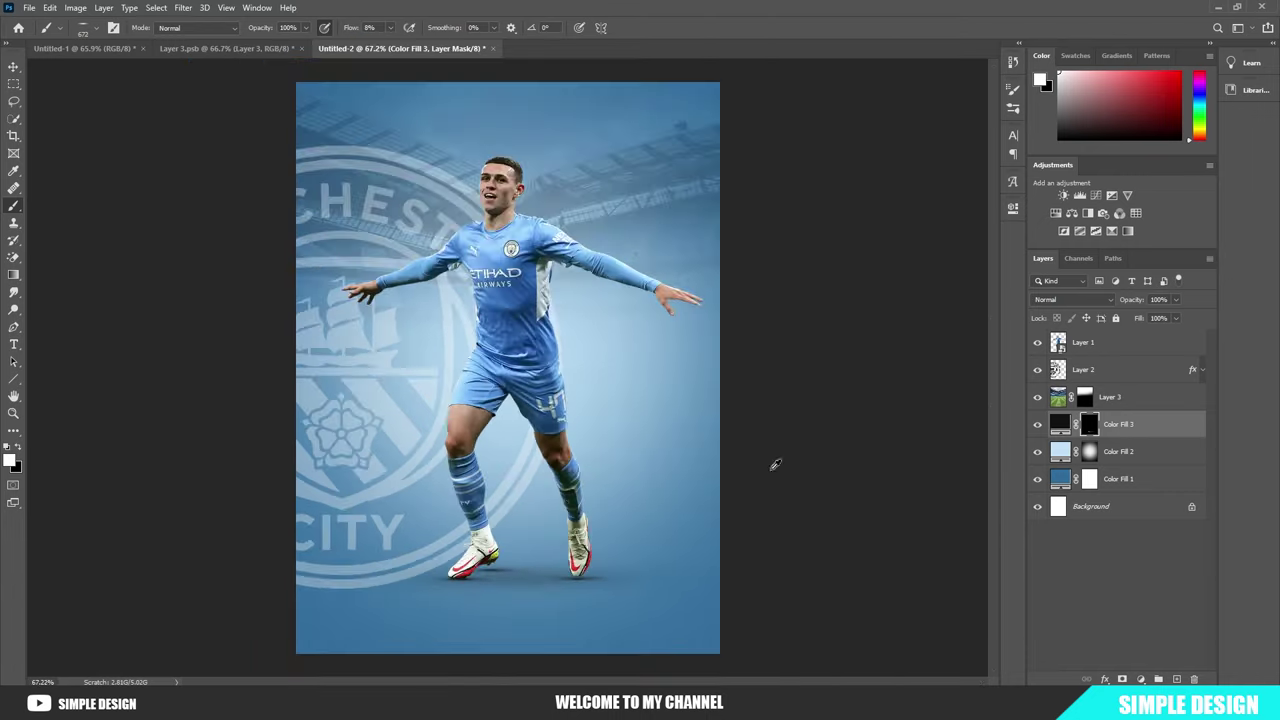
{"action": "scroll", "coordinate": [761, 585], "scroll_direction": "down", "scroll_amount": 1}
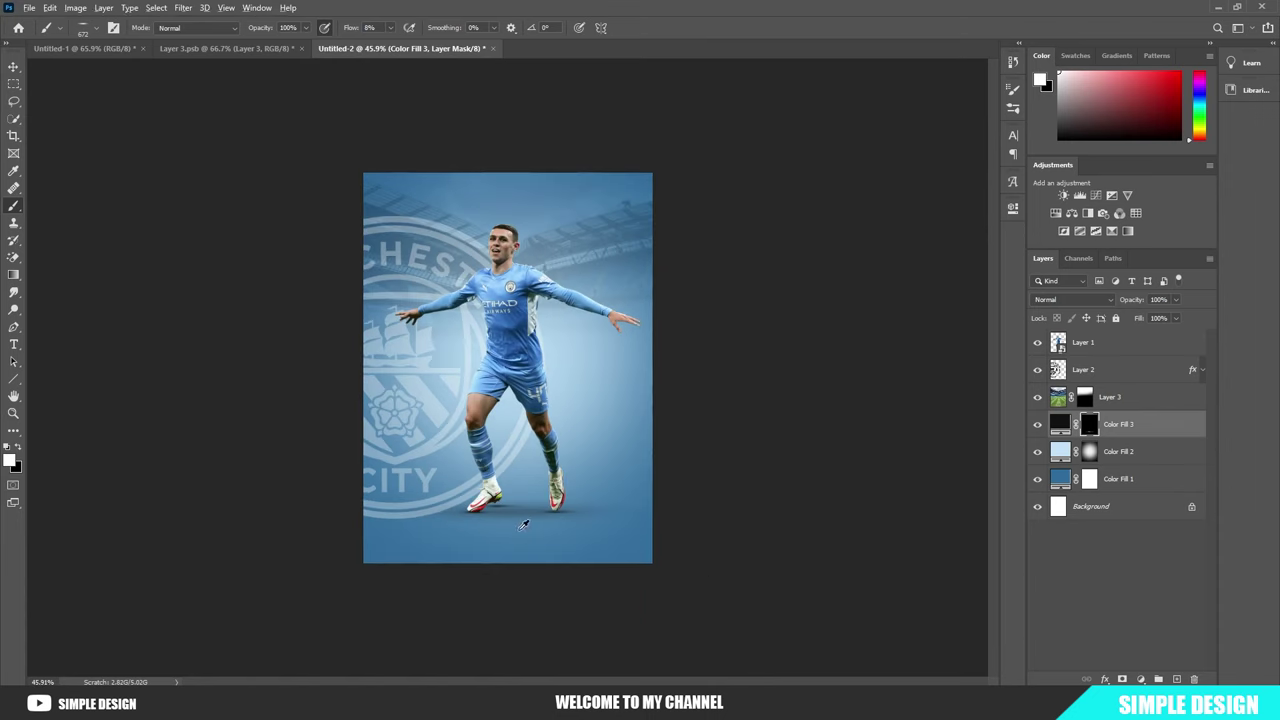
{"action": "scroll", "coordinate": [523, 524], "scroll_direction": "up", "scroll_amount": 1}
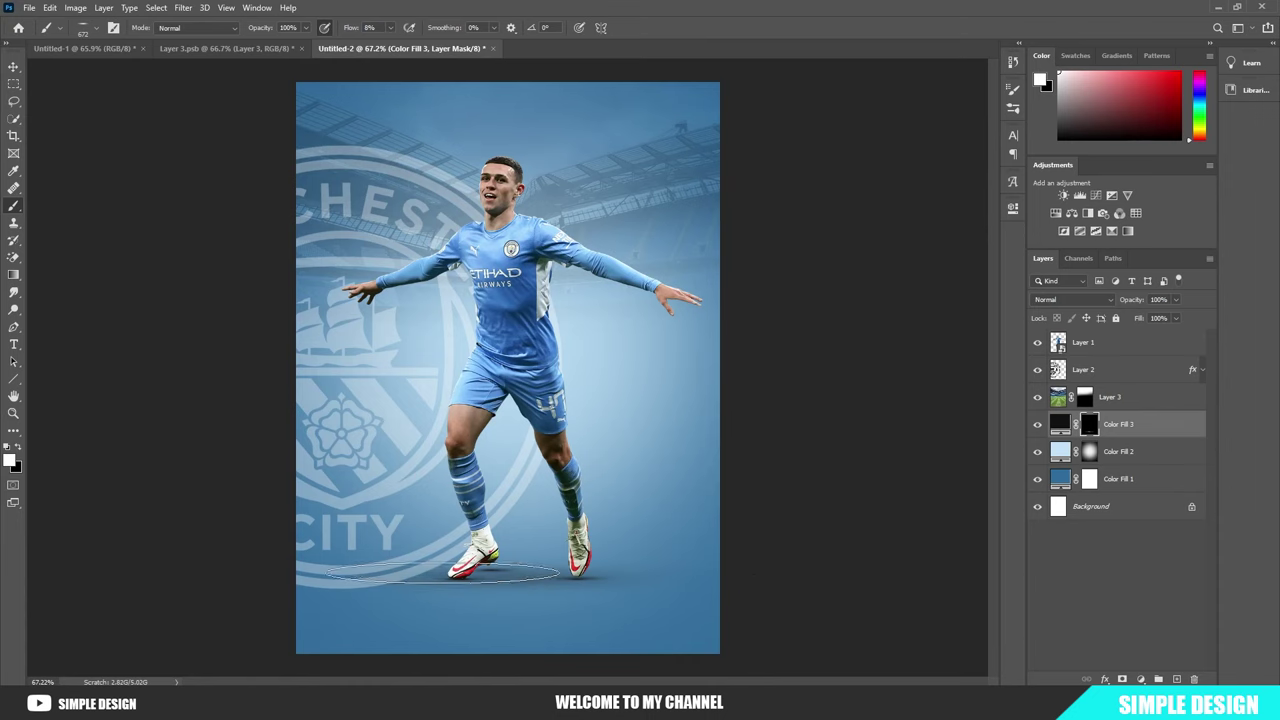
{"action": "scroll", "coordinate": [445, 570], "scroll_direction": "down", "scroll_amount": 1}
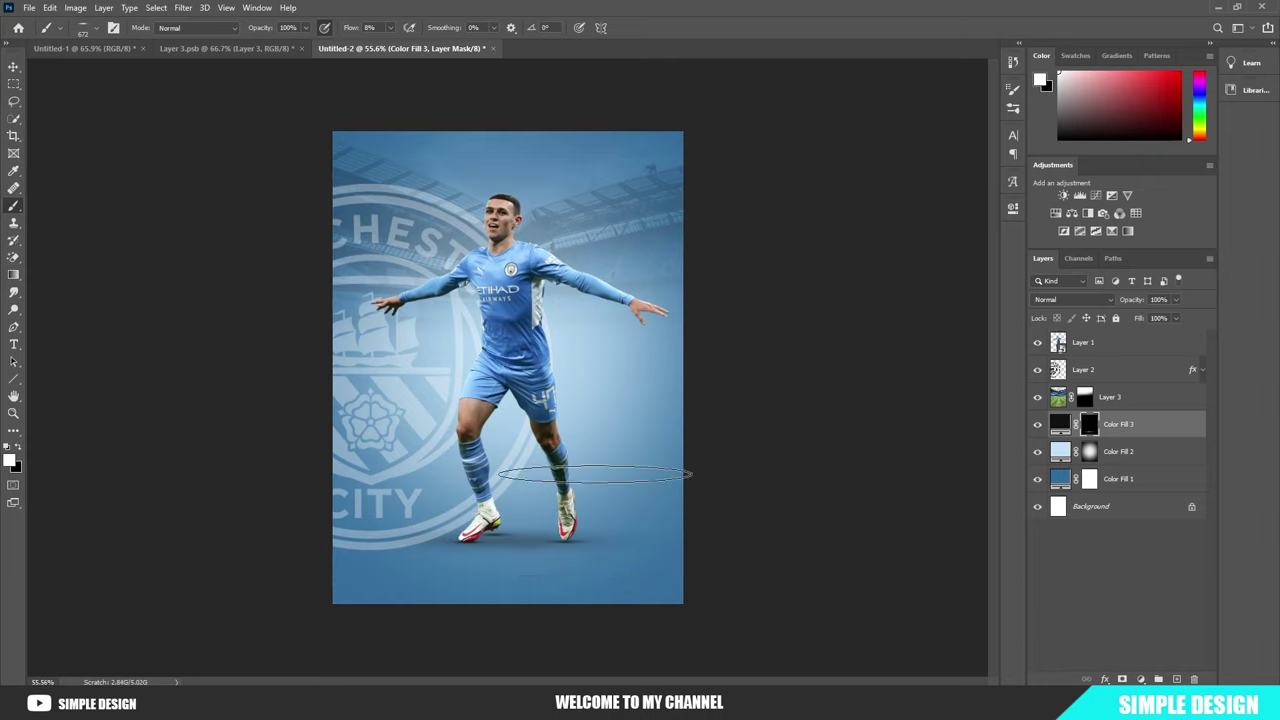
Step: Group the background layers from Layer 2 down to Color Fill 1 together
{"action": "left_click", "coordinate": [1038, 345]}
{"action": "left_click", "coordinate": [1106, 376]}
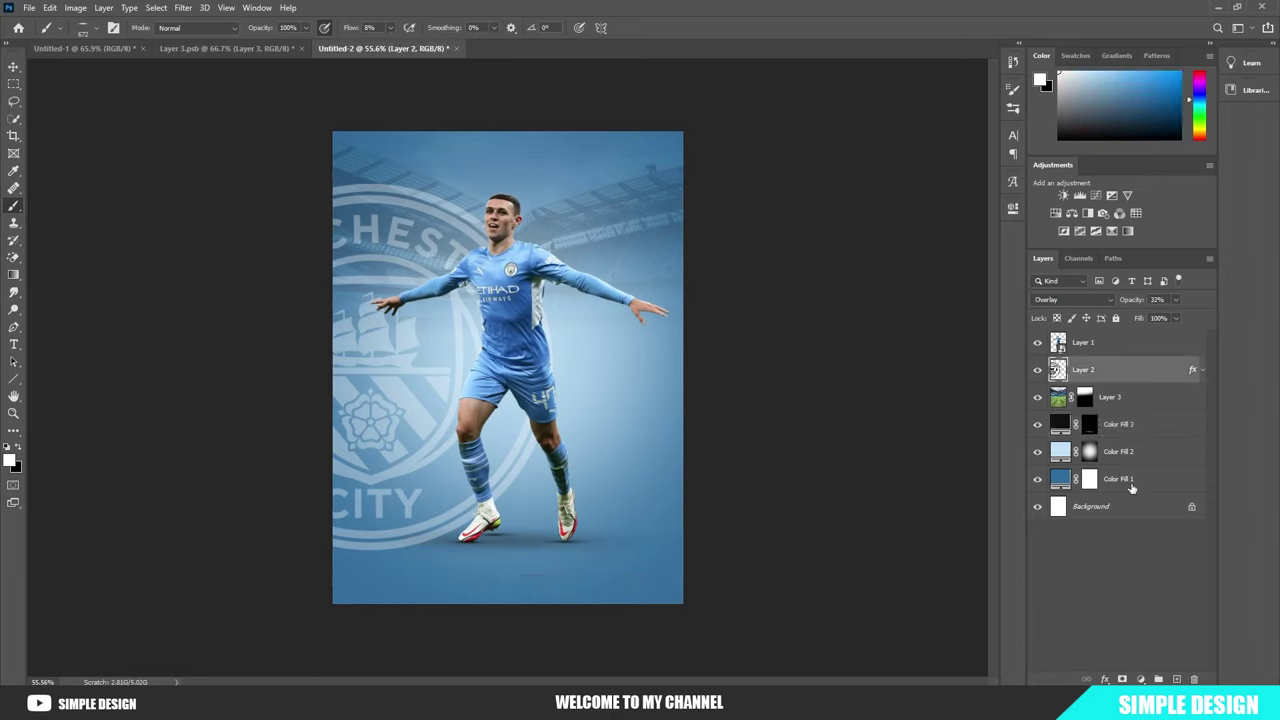
{"action": "left_click", "coordinate": [1131, 480], "text": "shift"}
{"action": "key", "text": "ctrl+g"}
Step: Add a Solid Color fill layer of #074b8d above the player layer
{"action": "left_click", "coordinate": [1090, 342]}
{"action": "left_click", "coordinate": [1140, 679]}
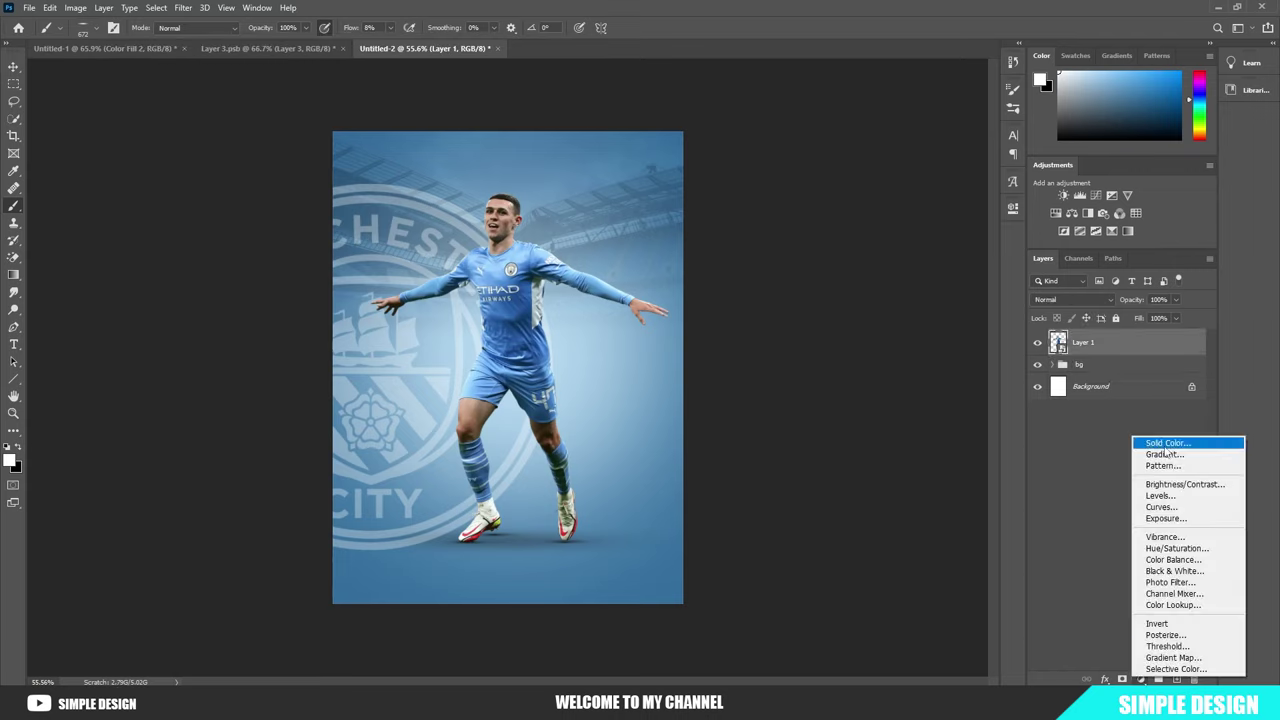
{"action": "left_click", "coordinate": [1166, 446]}
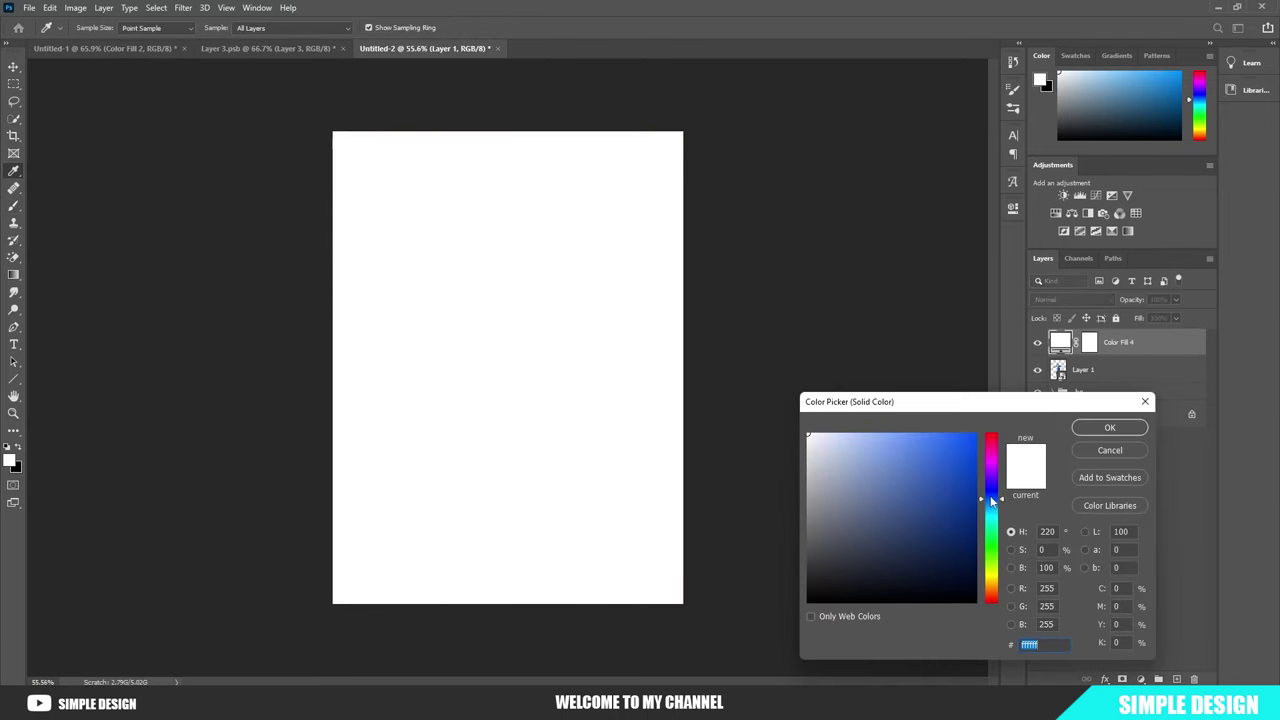
{"action": "left_click_drag", "start_coordinate": [963, 508], "coordinate": [977, 504]}
{"action": "type", "text": "074b8d"}
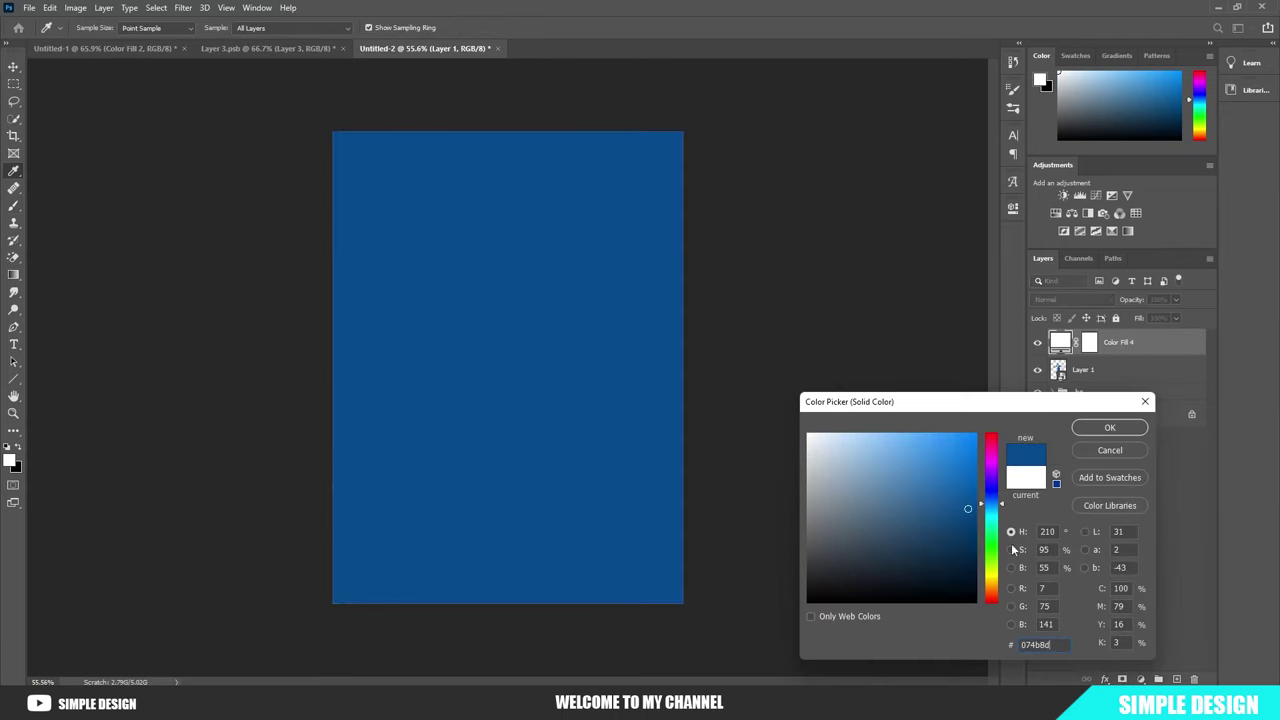
{"action": "left_click", "coordinate": [1110, 428]}
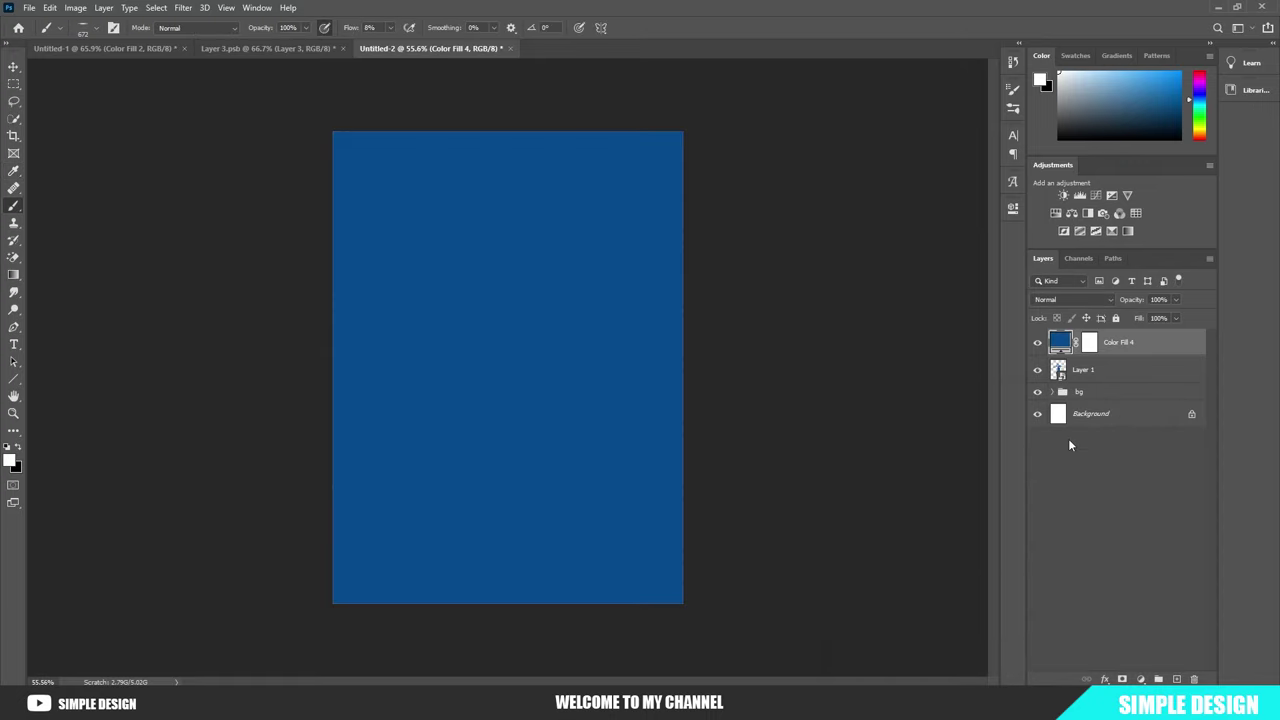
Step: Clip the blue fill to the player and set it to Hue blend with 86% fill
{"action": "left_click", "coordinate": [1130, 355], "text": "alt"}
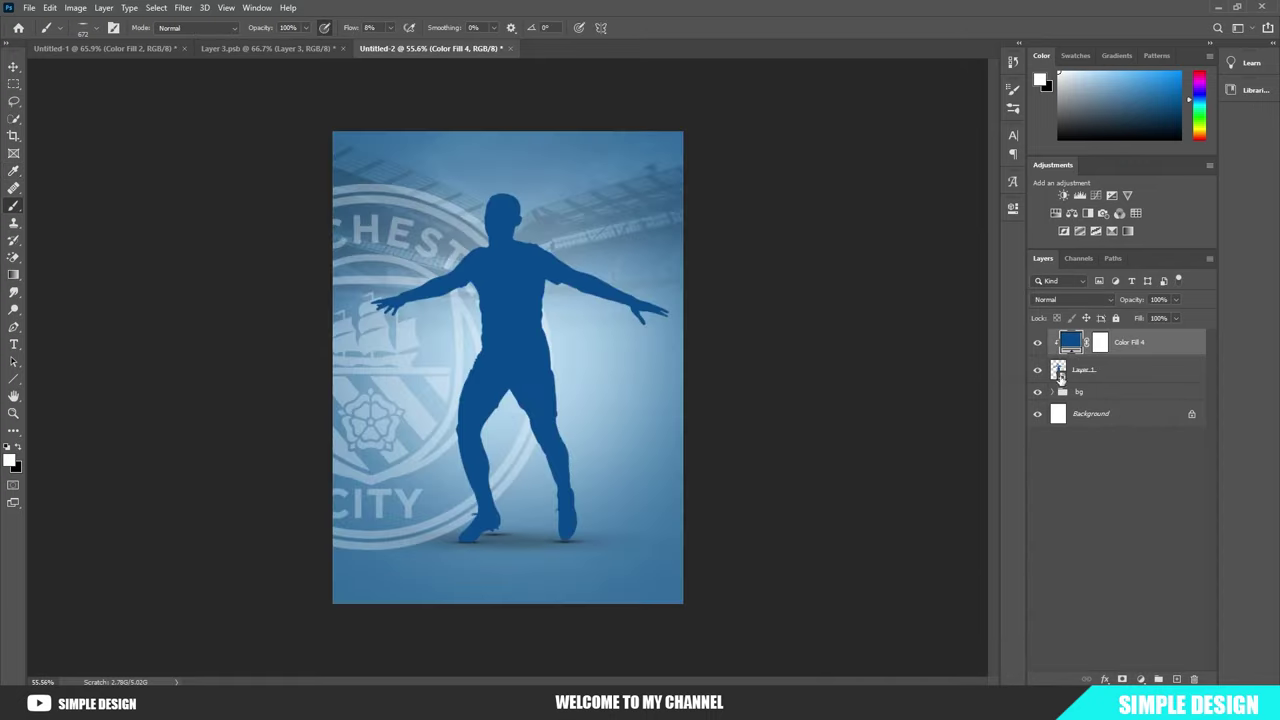
{"action": "left_click", "coordinate": [1062, 300]}
{"action": "left_click", "coordinate": [1048, 592]}
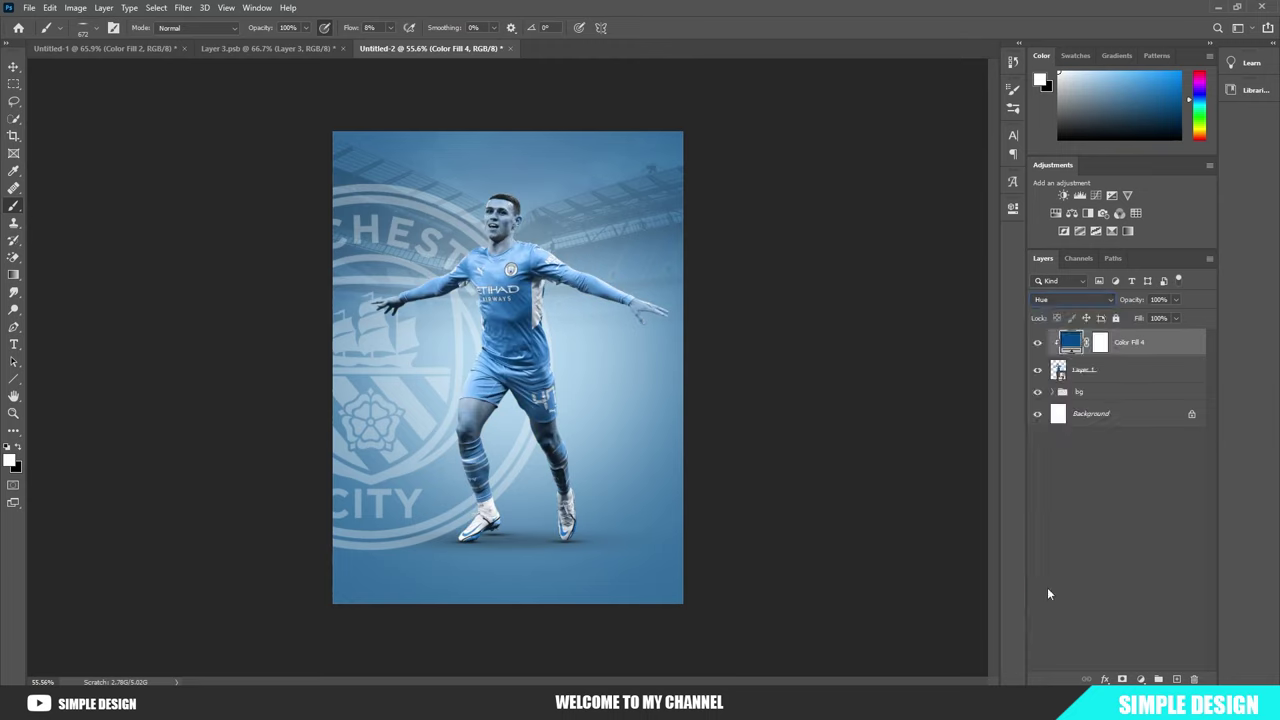
{"action": "mouse_move", "coordinate": [1139, 318]}
{"action": "left_mouse_down"}
{"action": "mouse_move", "coordinate": [1116, 320]}
{"action": "mouse_move", "coordinate": [1134, 321]}
{"action": "left_mouse_up"}
{"action": "left_click", "coordinate": [1100, 450]}
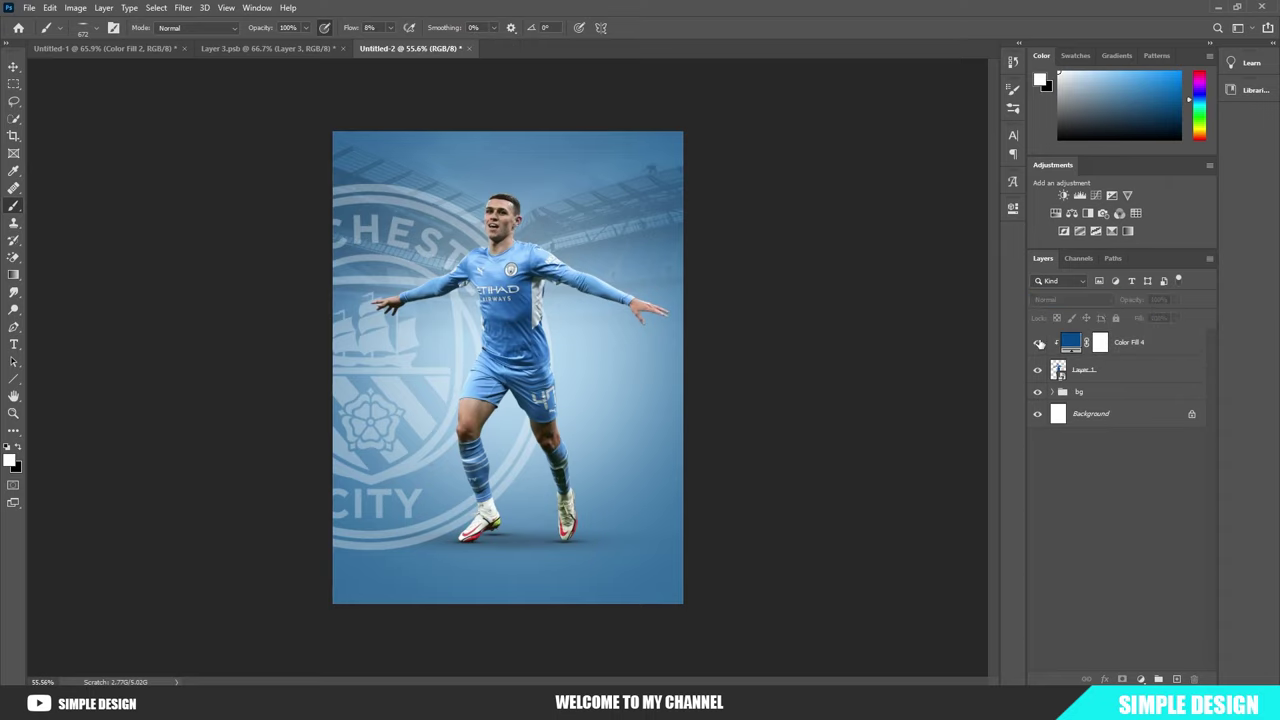
Step: Add a brightening Exposure adjustment above the player and invert its mask to hide it
{"action": "scroll", "coordinate": [493, 336], "scroll_direction": "up", "scroll_amount": 4}
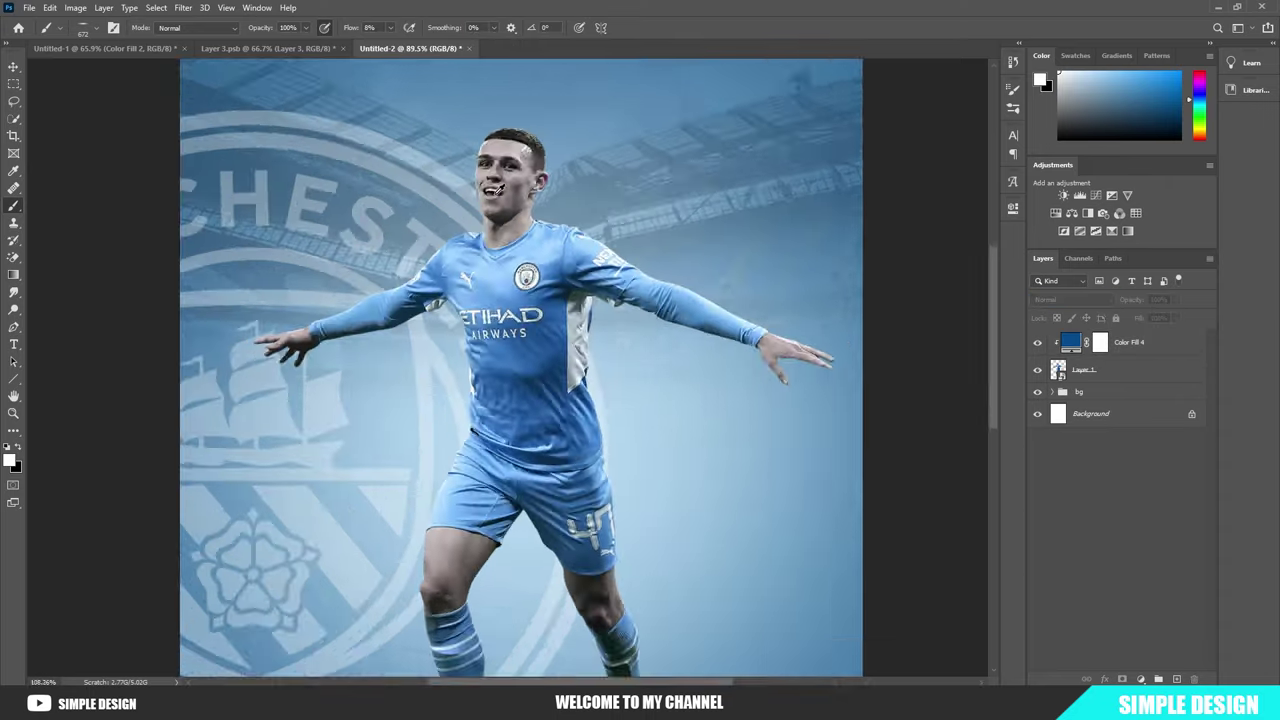
{"action": "scroll", "coordinate": [493, 336], "scroll_direction": "down", "scroll_amount": 2}
{"action": "left_click", "coordinate": [1133, 385]}
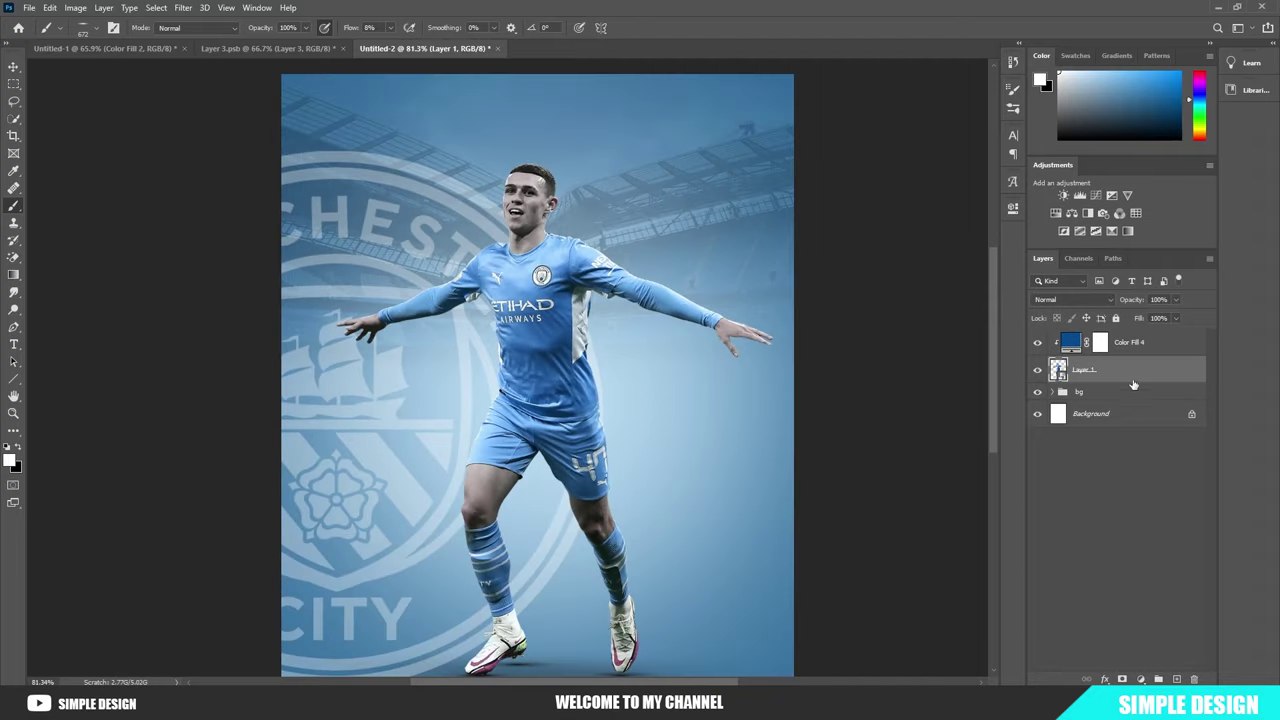
{"action": "left_click", "coordinate": [1141, 679]}
{"action": "left_click", "coordinate": [1165, 522]}
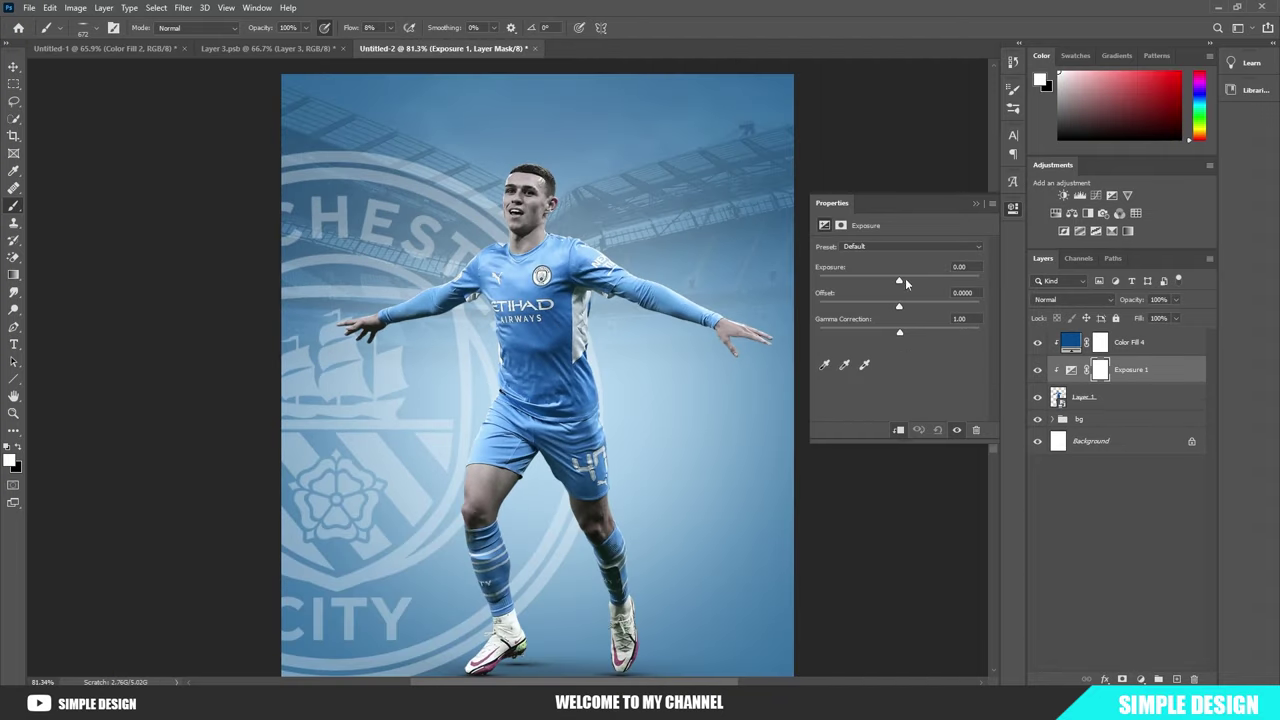
{"action": "left_click_drag", "start_coordinate": [900, 282], "coordinate": [904, 282]}
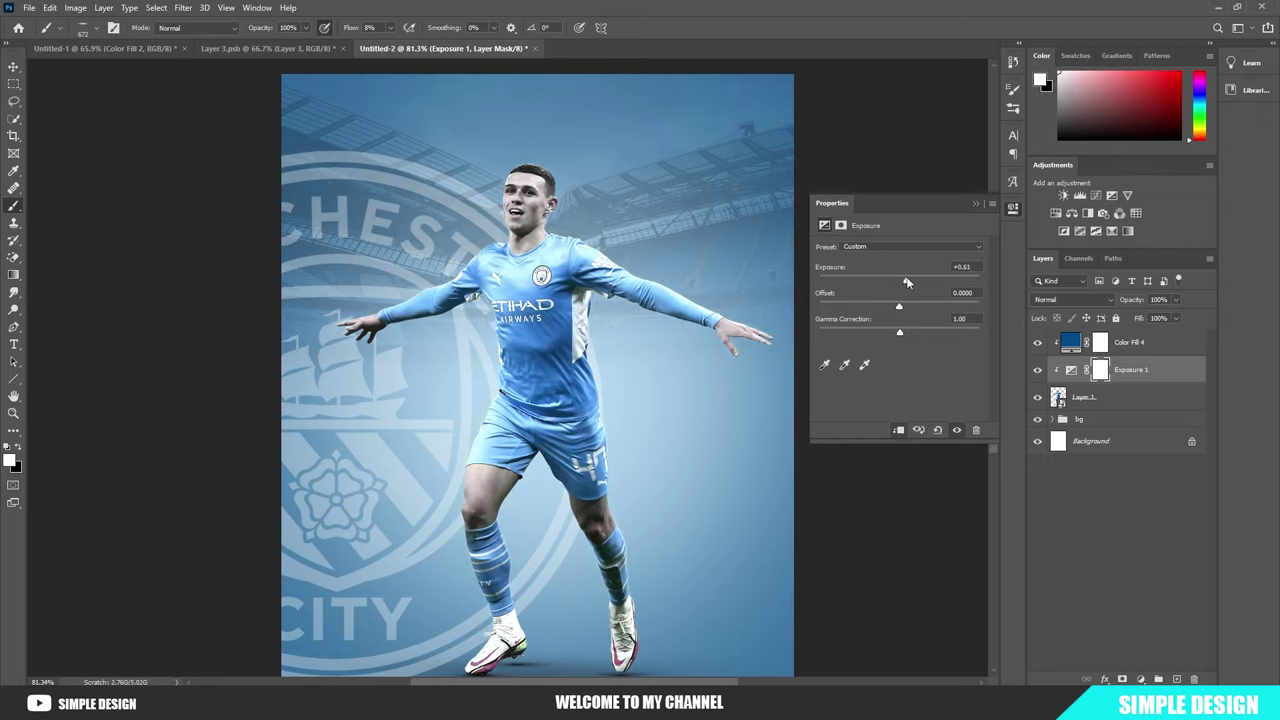
{"action": "left_click", "coordinate": [978, 205]}
{"action": "key", "text": "ctrl+i"}
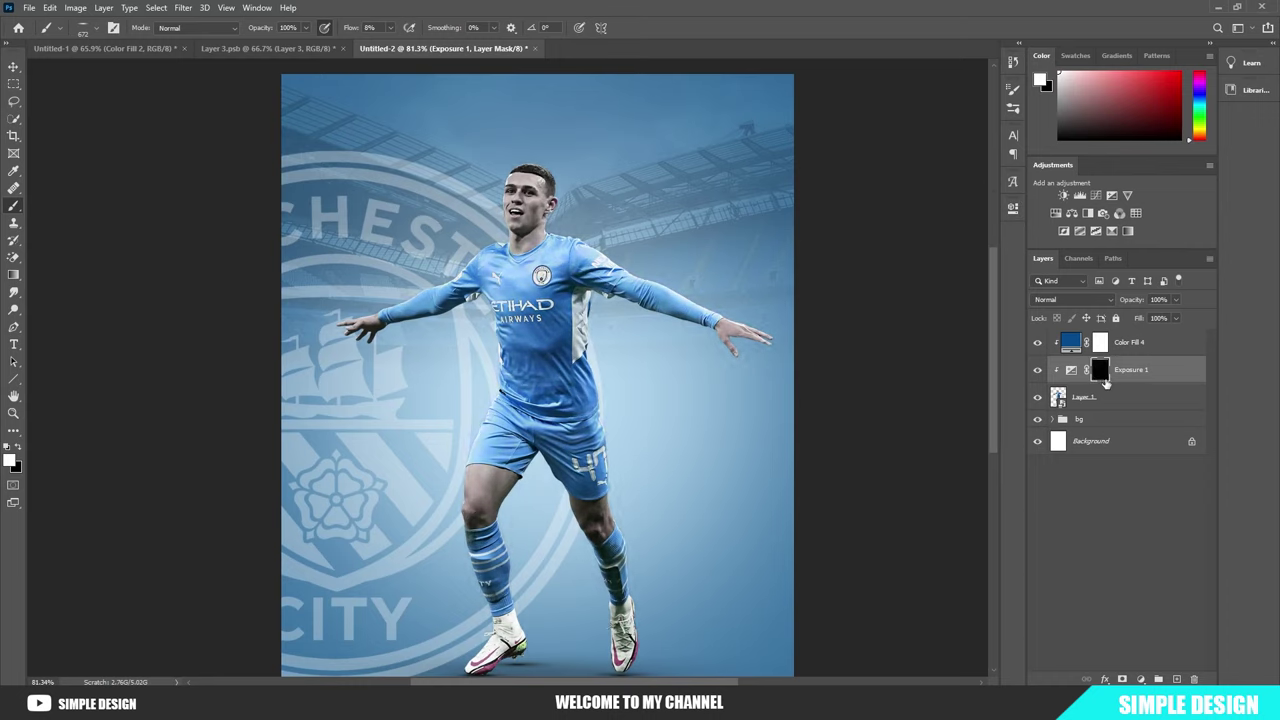
Step: Paint the brightening onto the player's head, face, shoulder and lower legs with a soft round brush
{"action": "right_click", "coordinate": [537, 368]}
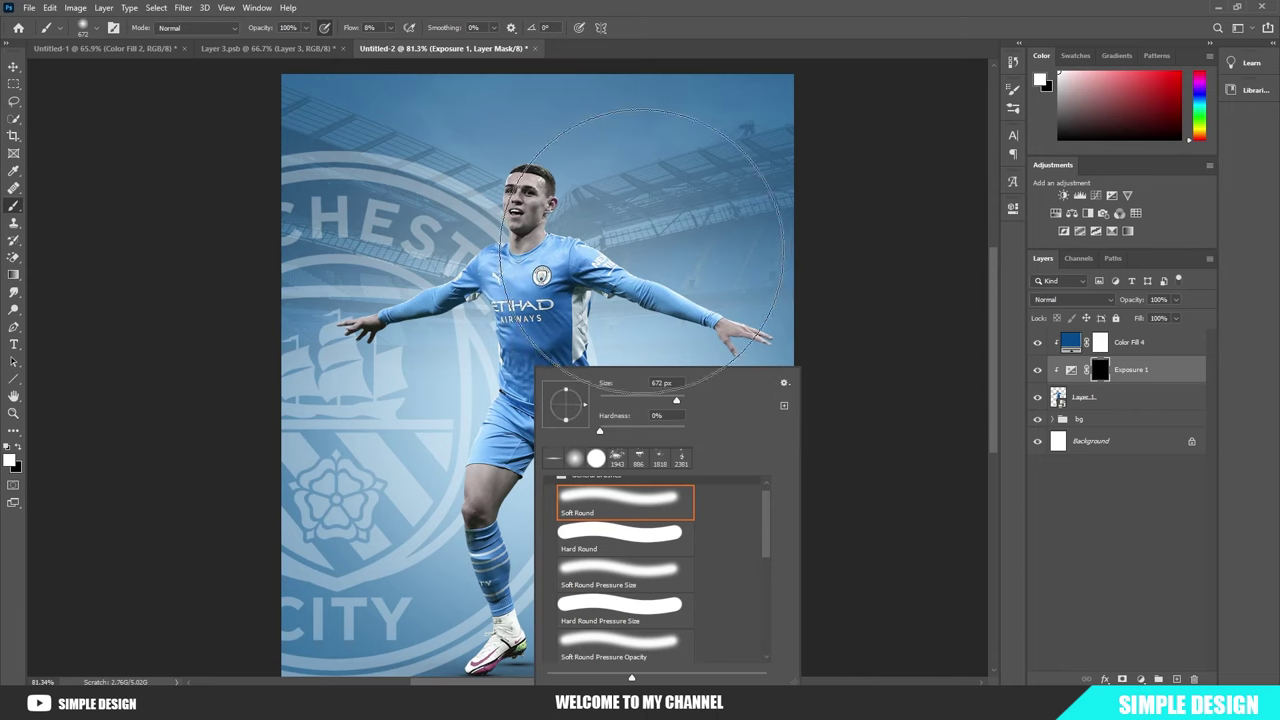
{"action": "double_click", "coordinate": [614, 502]}
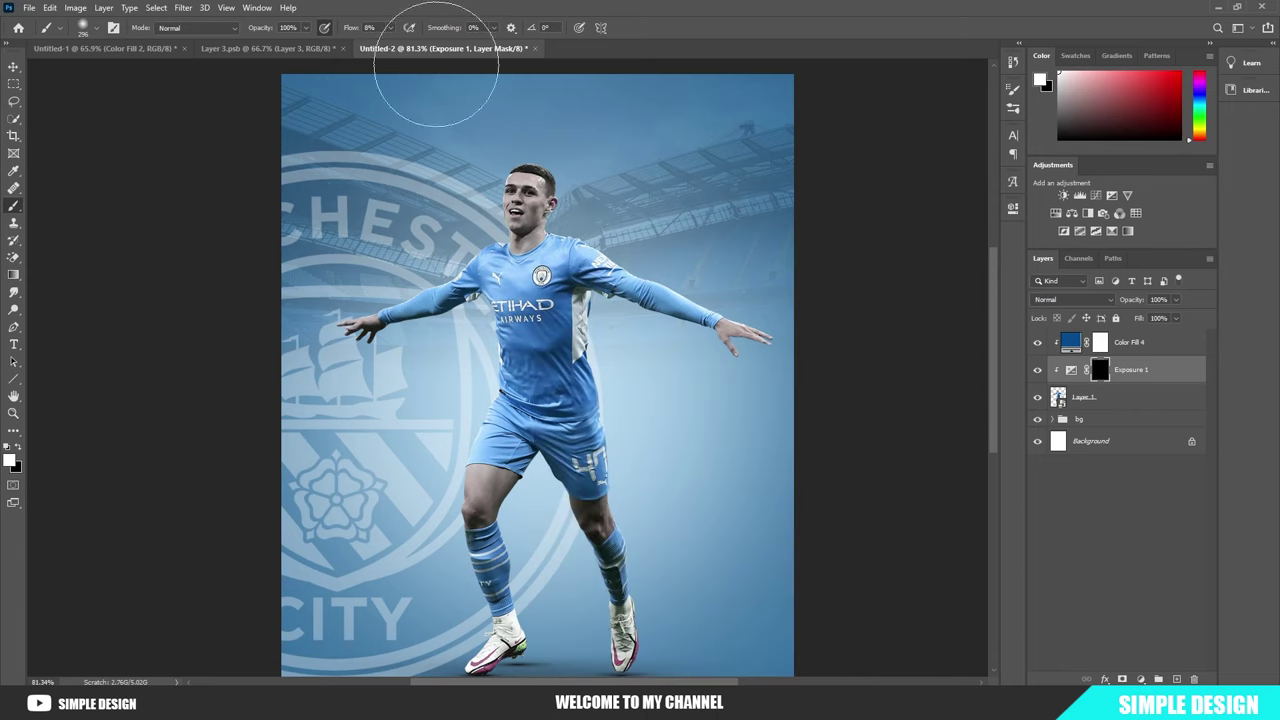
{"action": "left_click", "coordinate": [375, 27]}
{"action": "type", "text": "81"}
{"action": "left_click_drag", "start_coordinate": [651, 257], "coordinate": [620, 257]}
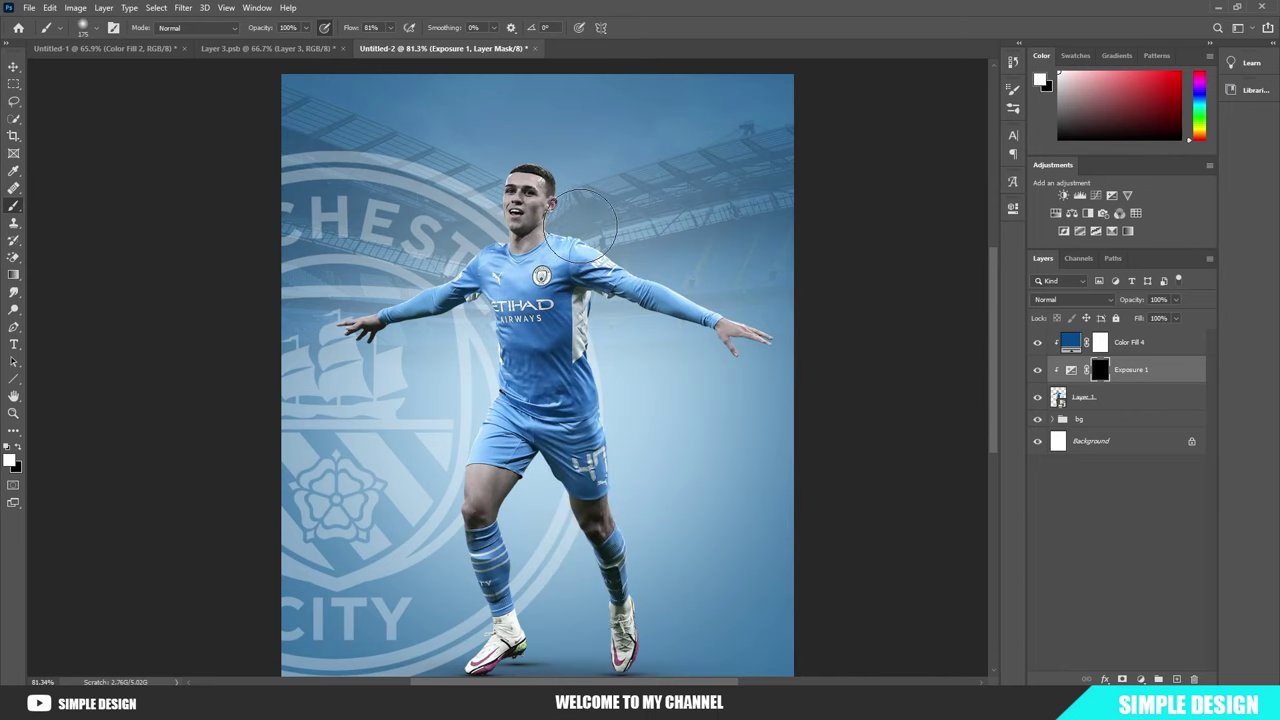
{"action": "left_click_drag", "start_coordinate": [573, 153], "coordinate": [510, 210]}
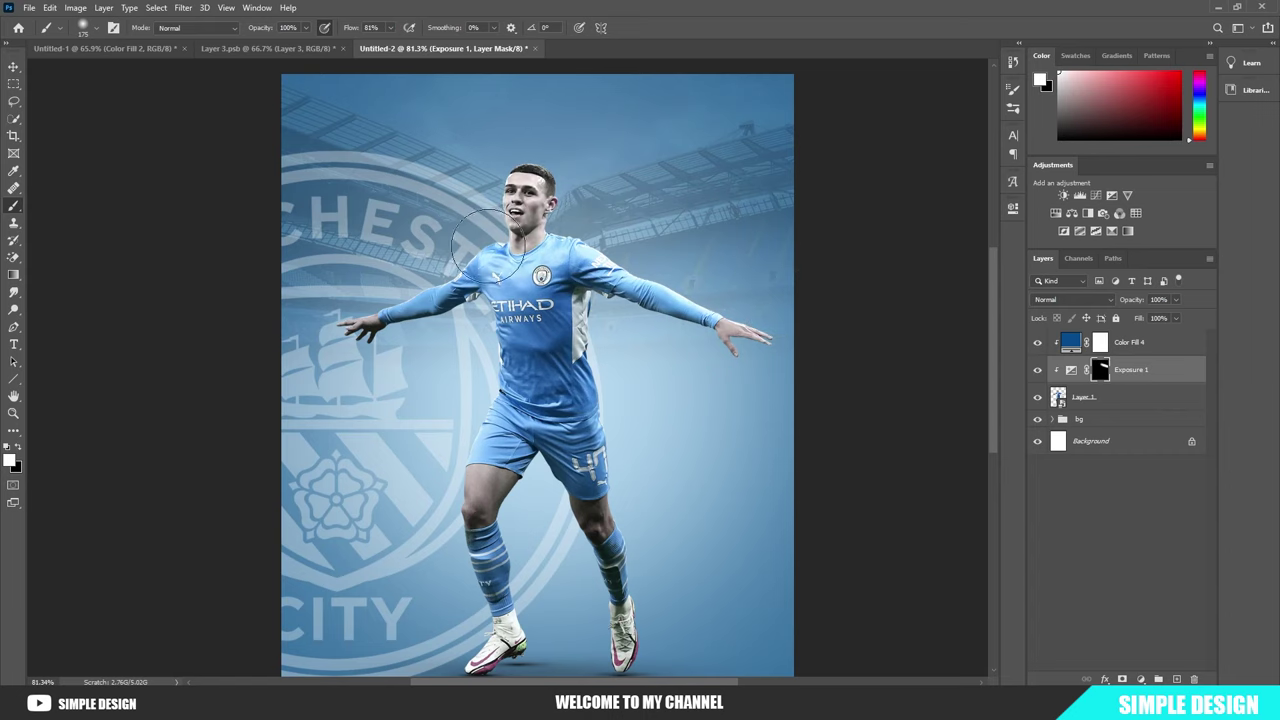
{"action": "left_click_drag", "start_coordinate": [417, 308], "coordinate": [386, 317]}
{"action": "left_click_drag", "start_coordinate": [591, 337], "coordinate": [605, 337]}
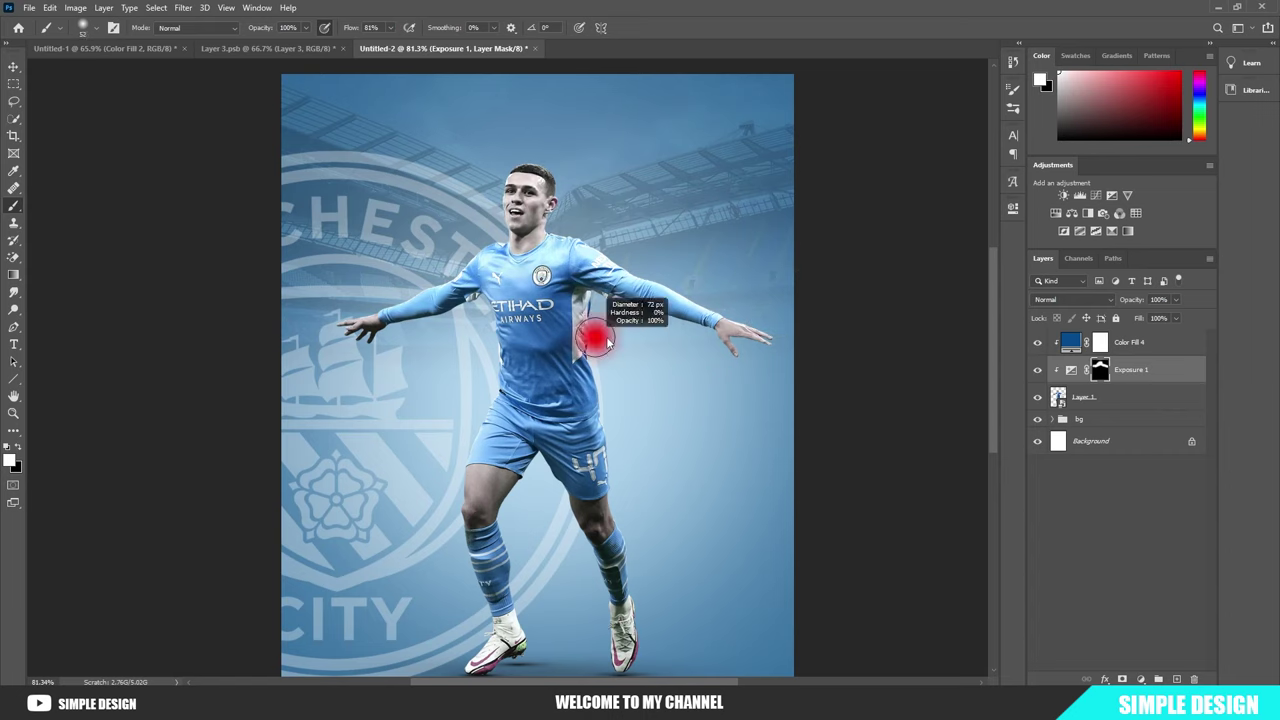
{"action": "mouse_move", "coordinate": [660, 567]}
{"action": "left_mouse_down"}
{"action": "mouse_move", "coordinate": [640, 520]}
{"action": "mouse_move", "coordinate": [660, 600]}
{"action": "left_mouse_up"}
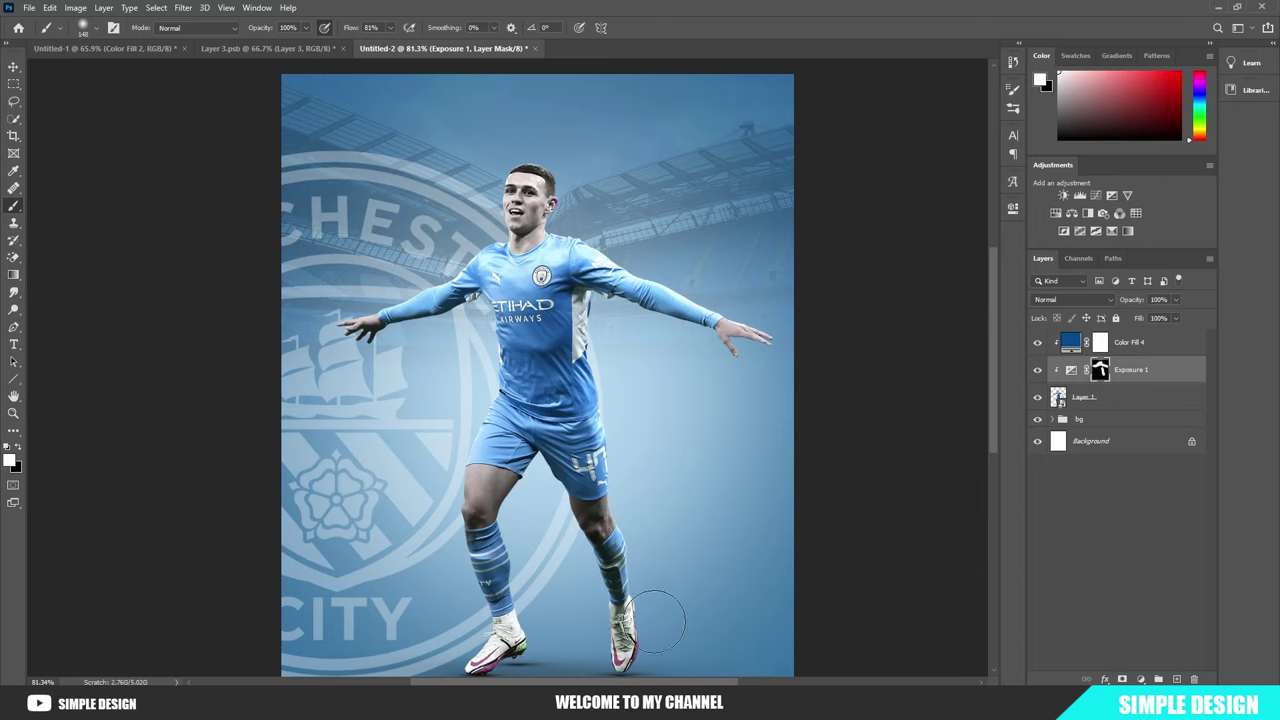
{"action": "left_click_drag", "start_coordinate": [440, 508], "coordinate": [462, 633]}
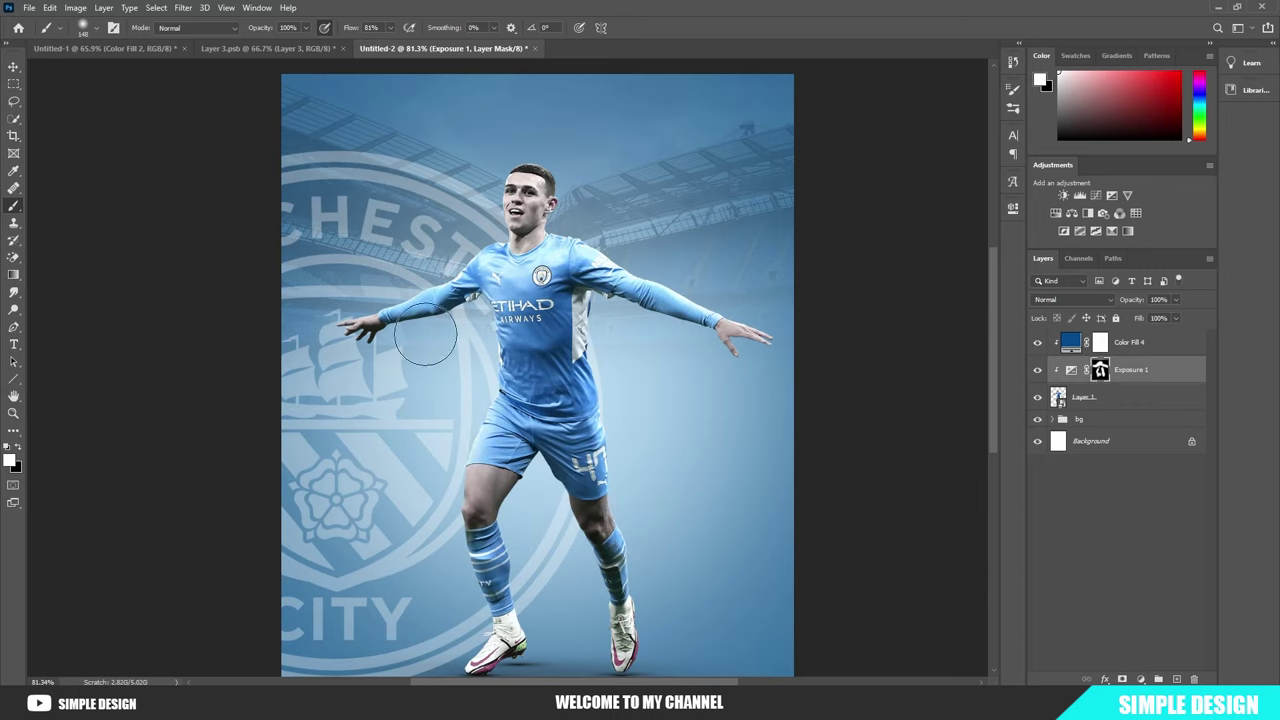
{"action": "scroll", "coordinate": [418, 211], "scroll_direction": "down", "scroll_amount": 2}
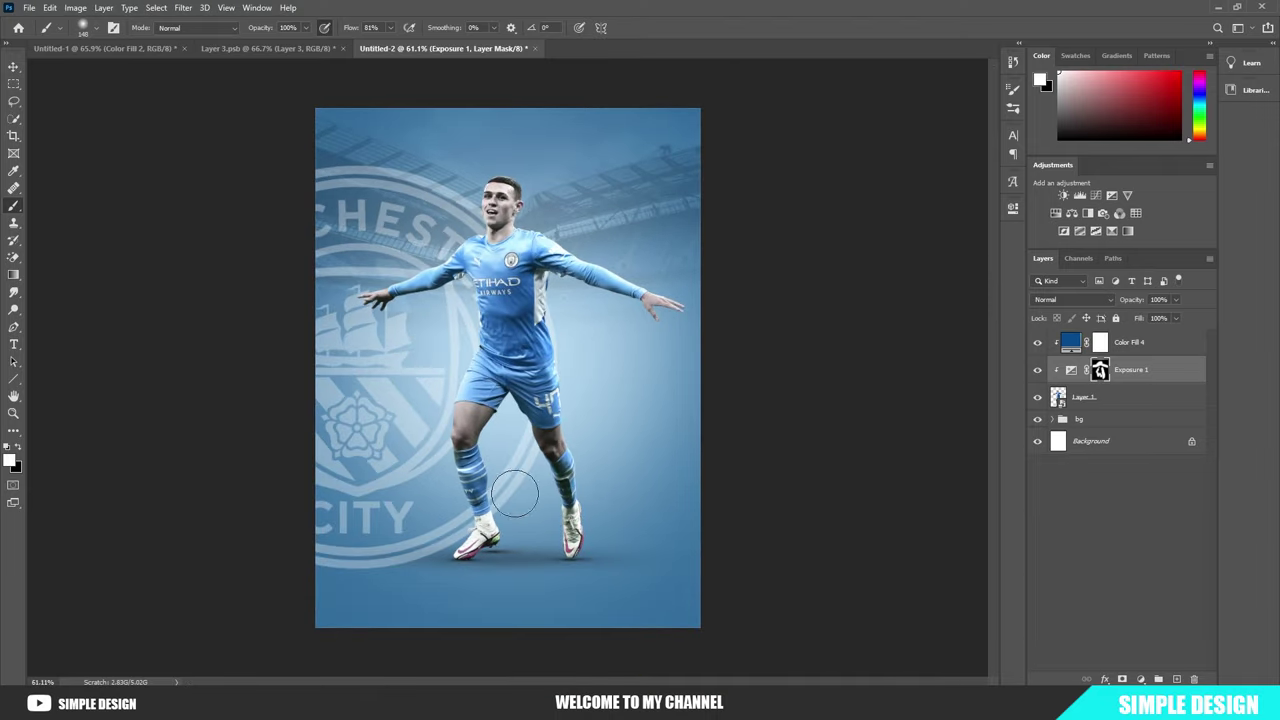
{"action": "scroll", "coordinate": [507, 368], "scroll_direction": "down", "scroll_amount": 1}
{"action": "scroll", "coordinate": [507, 368], "scroll_direction": "up", "scroll_amount": 2}
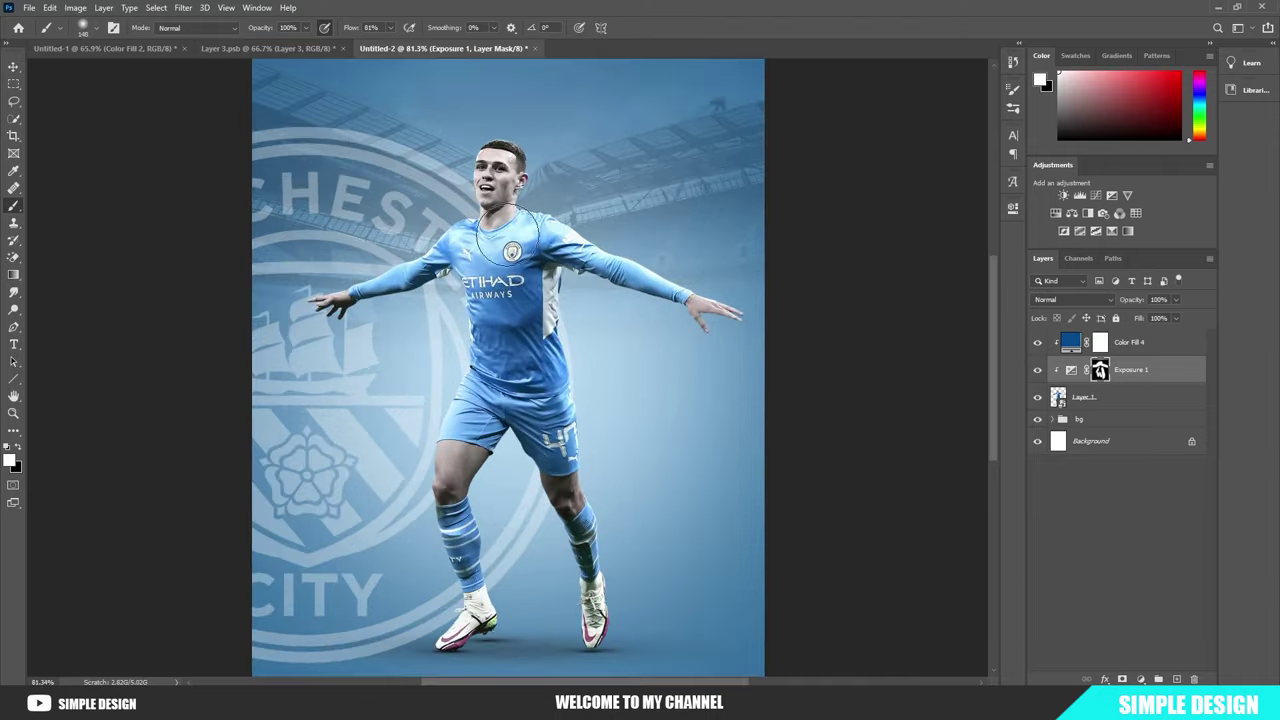
{"action": "scroll", "coordinate": [507, 368], "scroll_direction": "up", "scroll_amount": 1}
{"action": "scroll", "coordinate": [507, 368], "scroll_direction": "down", "scroll_amount": 1}
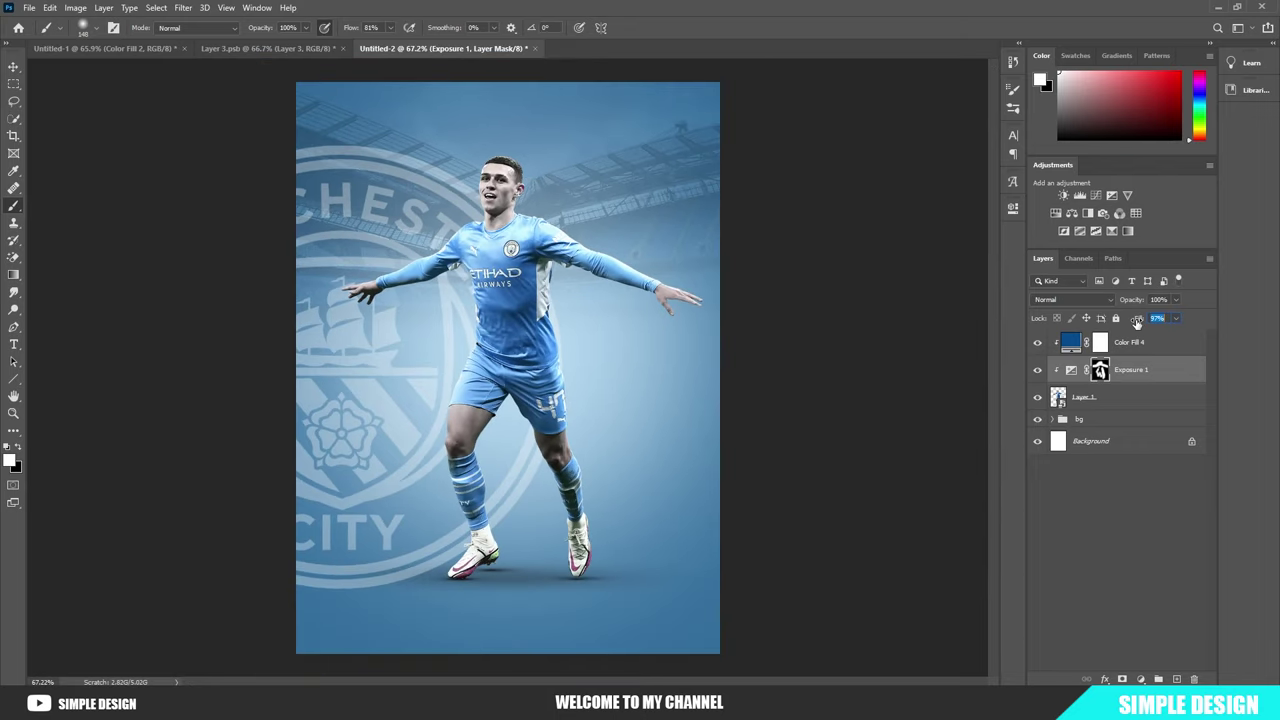
Step: Add a darkening Exposure adjustment on the player and invert its mask to hide it
{"action": "left_click", "coordinate": [1133, 408]}
{"action": "left_click", "coordinate": [1140, 679]}
{"action": "left_click", "coordinate": [1160, 518]}
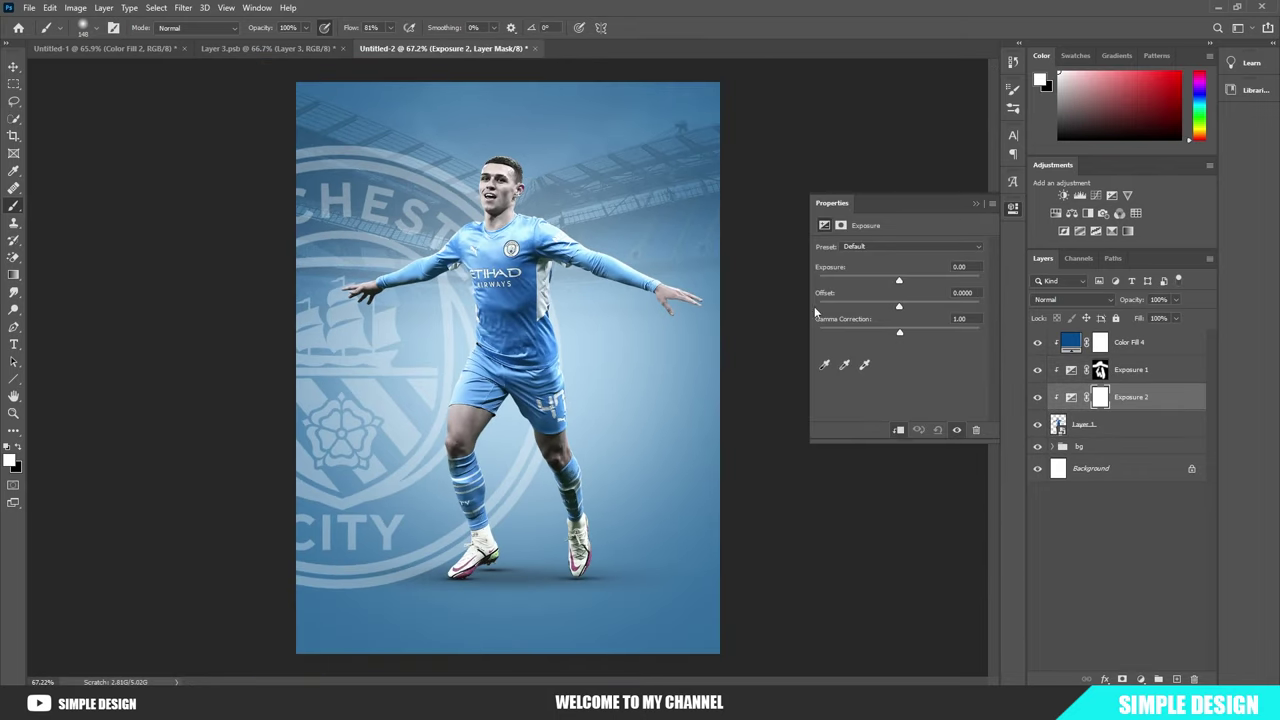
{"action": "left_click_drag", "start_coordinate": [899, 281], "coordinate": [848, 283]}
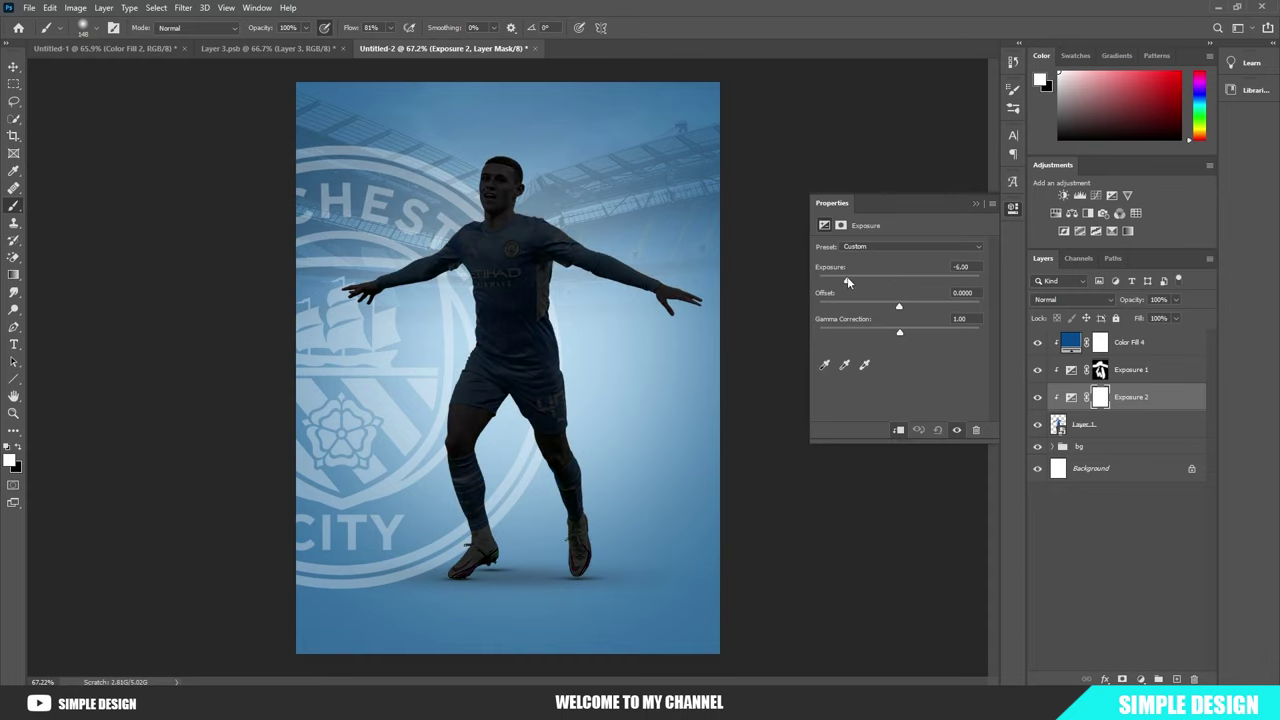
{"action": "left_click", "coordinate": [977, 205]}
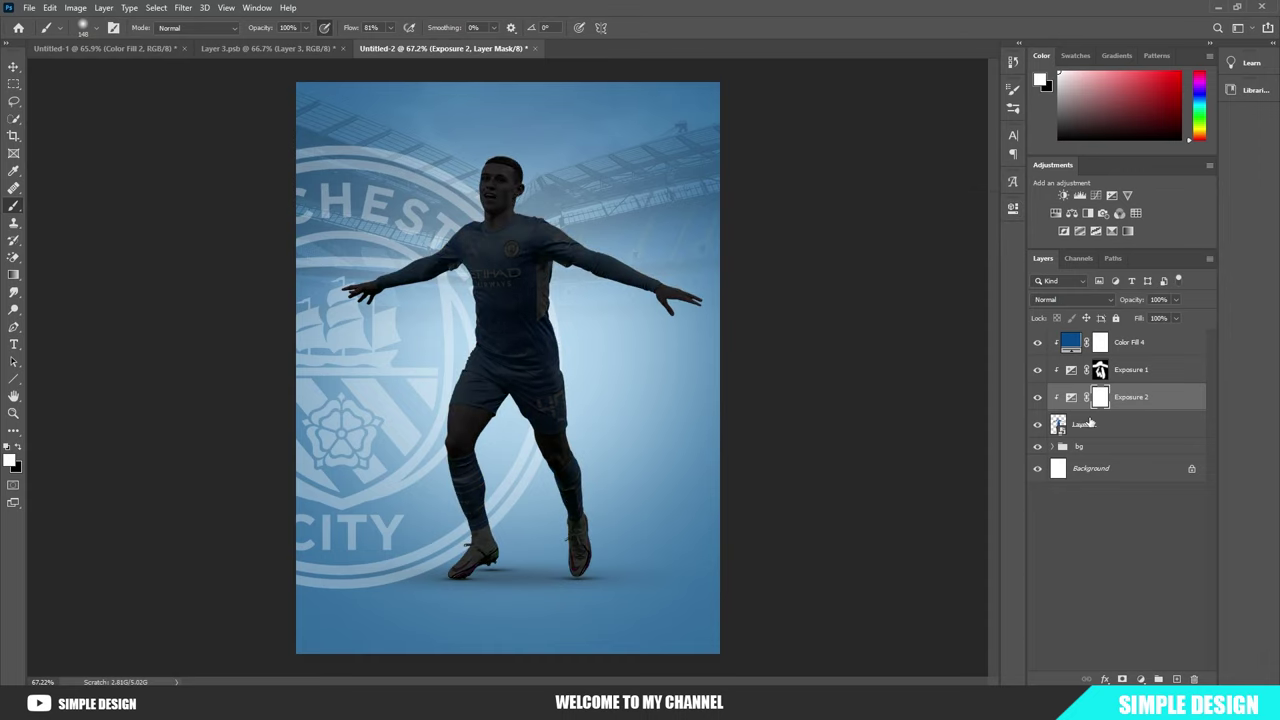
{"action": "key", "text": "ctrl+i"}
Step: Paint the darkening onto the left boot's green sole with brush flow at 44%
{"action": "scroll", "coordinate": [490, 580], "scroll_direction": "up", "scroll_amount": 5}
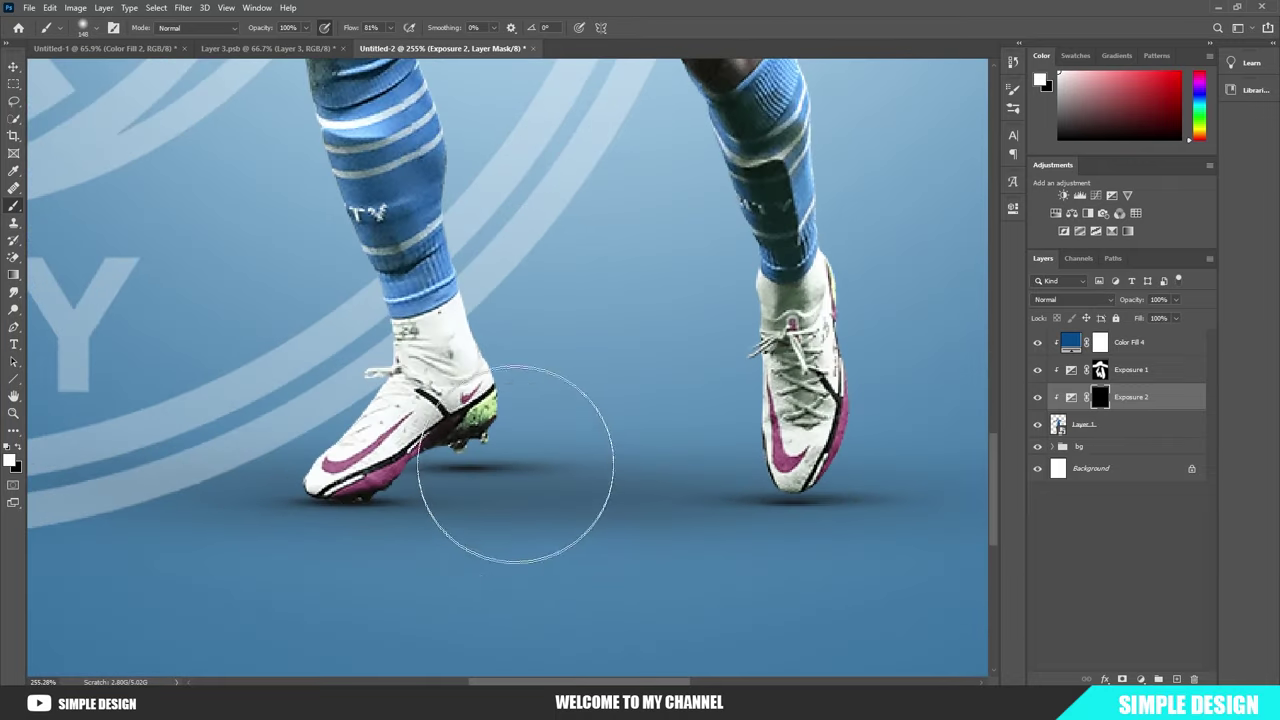
{"action": "left_click_drag", "start_coordinate": [515, 463], "coordinate": [450, 430]}
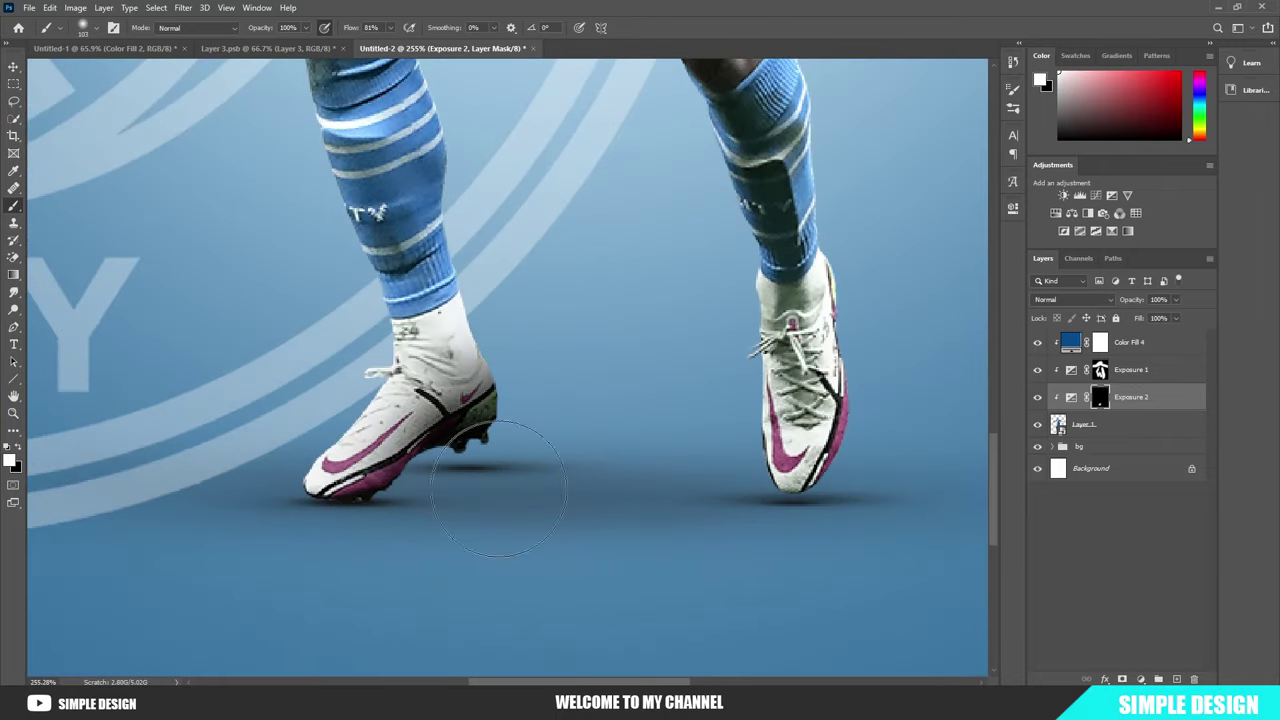
{"action": "scroll", "coordinate": [487, 545], "scroll_direction": "down", "scroll_amount": 2}
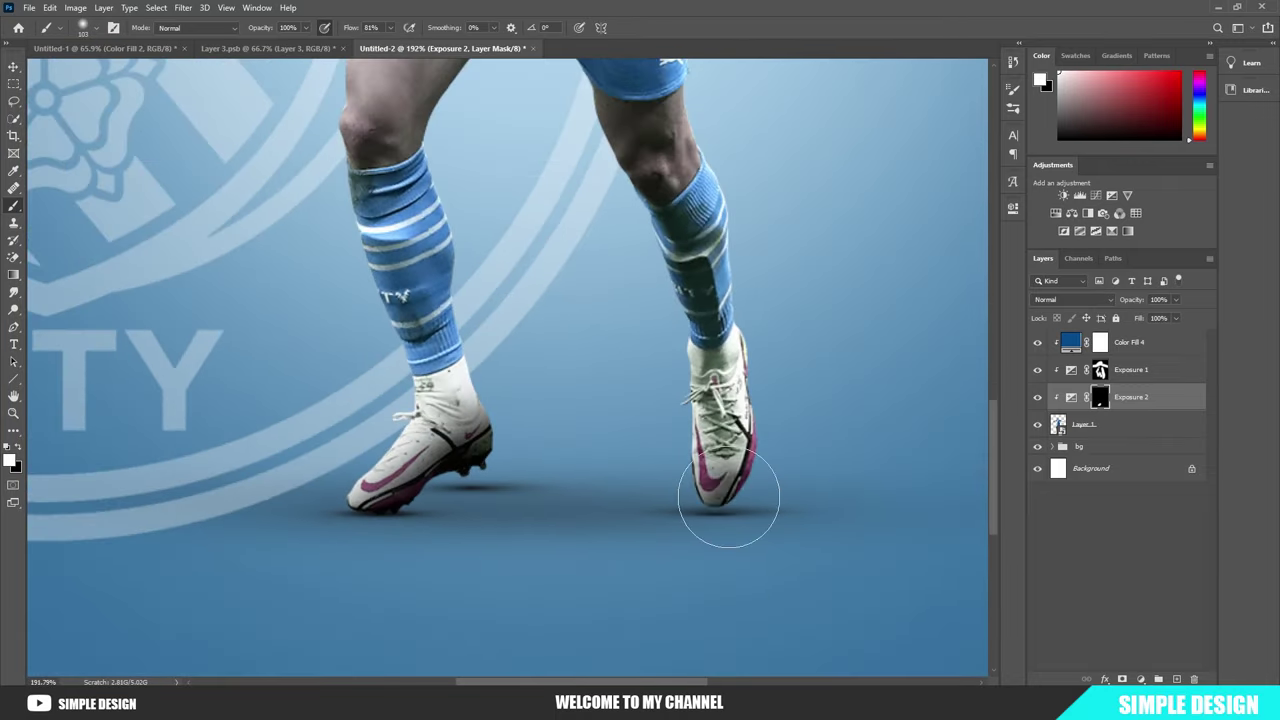
{"action": "scroll", "coordinate": [728, 497], "scroll_direction": "down", "scroll_amount": 5}
{"action": "scroll", "coordinate": [609, 586], "scroll_direction": "up", "scroll_amount": 5}
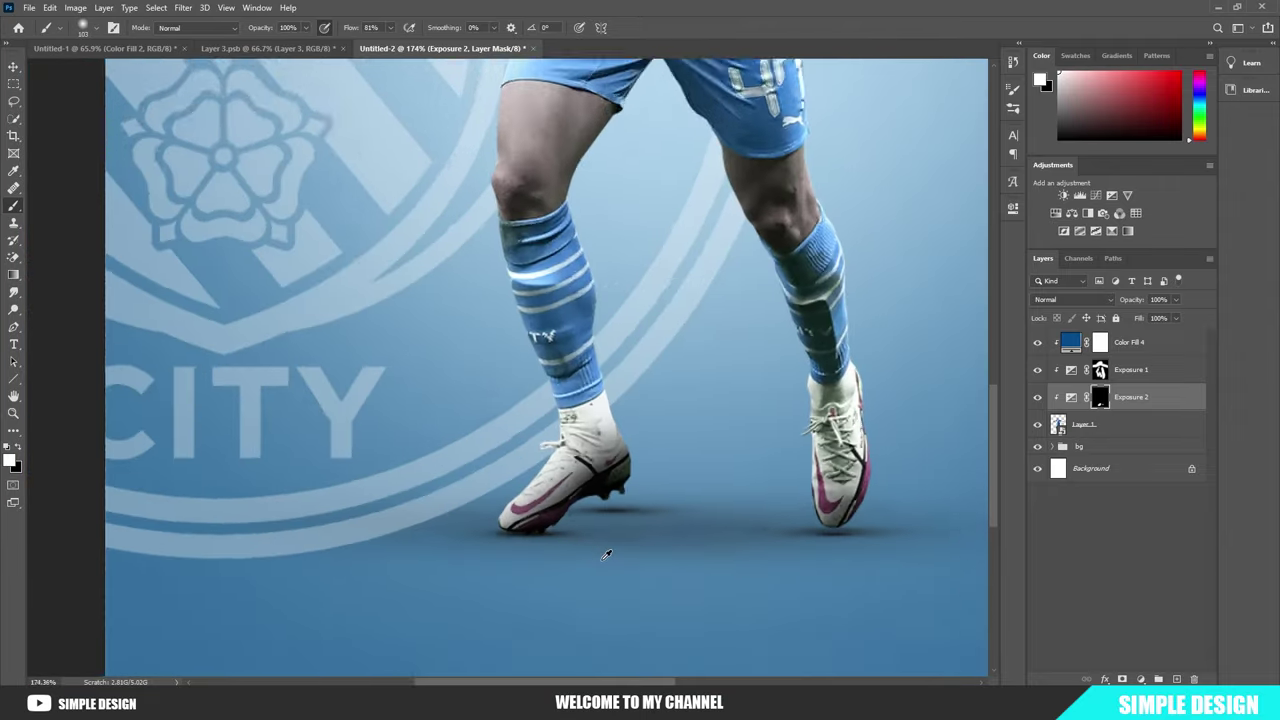
{"action": "scroll", "coordinate": [606, 554], "scroll_direction": "up", "scroll_amount": 3}
{"action": "key", "text": "x"}
{"action": "left_click_drag", "start_coordinate": [457, 457], "coordinate": [630, 440]}
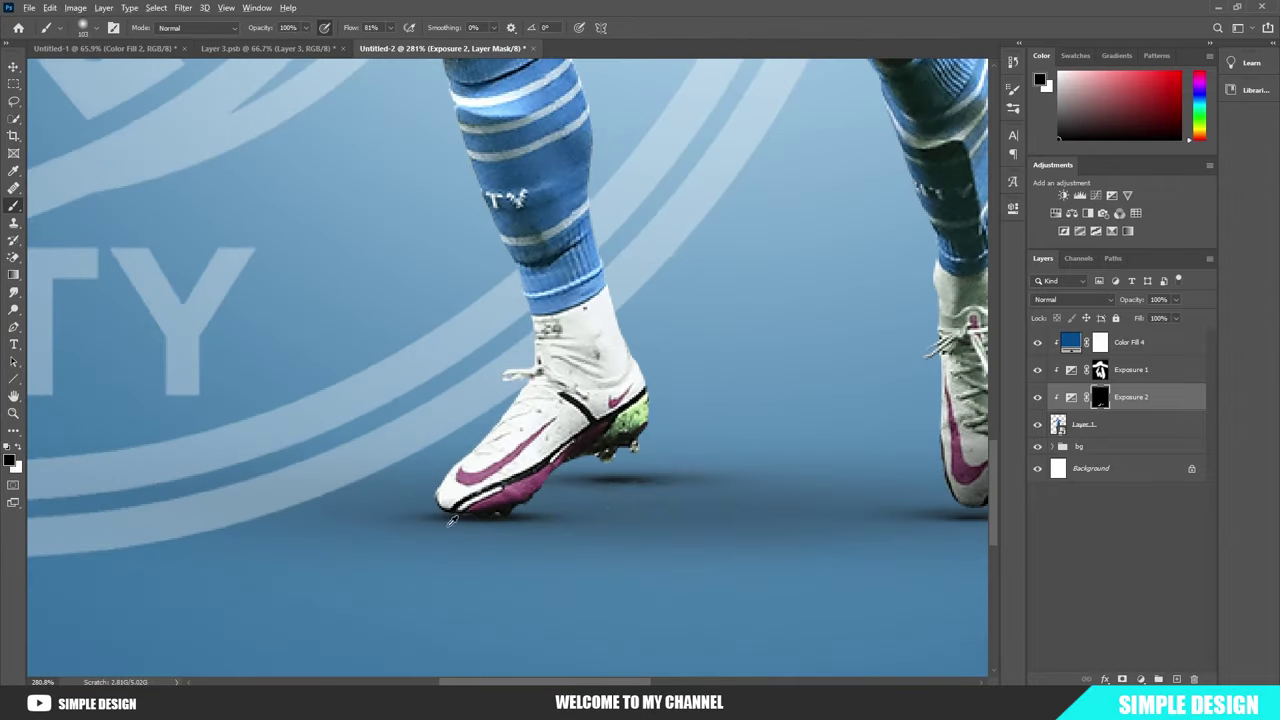
{"action": "scroll", "coordinate": [451, 520], "scroll_direction": "down", "scroll_amount": 3}
{"action": "key", "text": "x"}
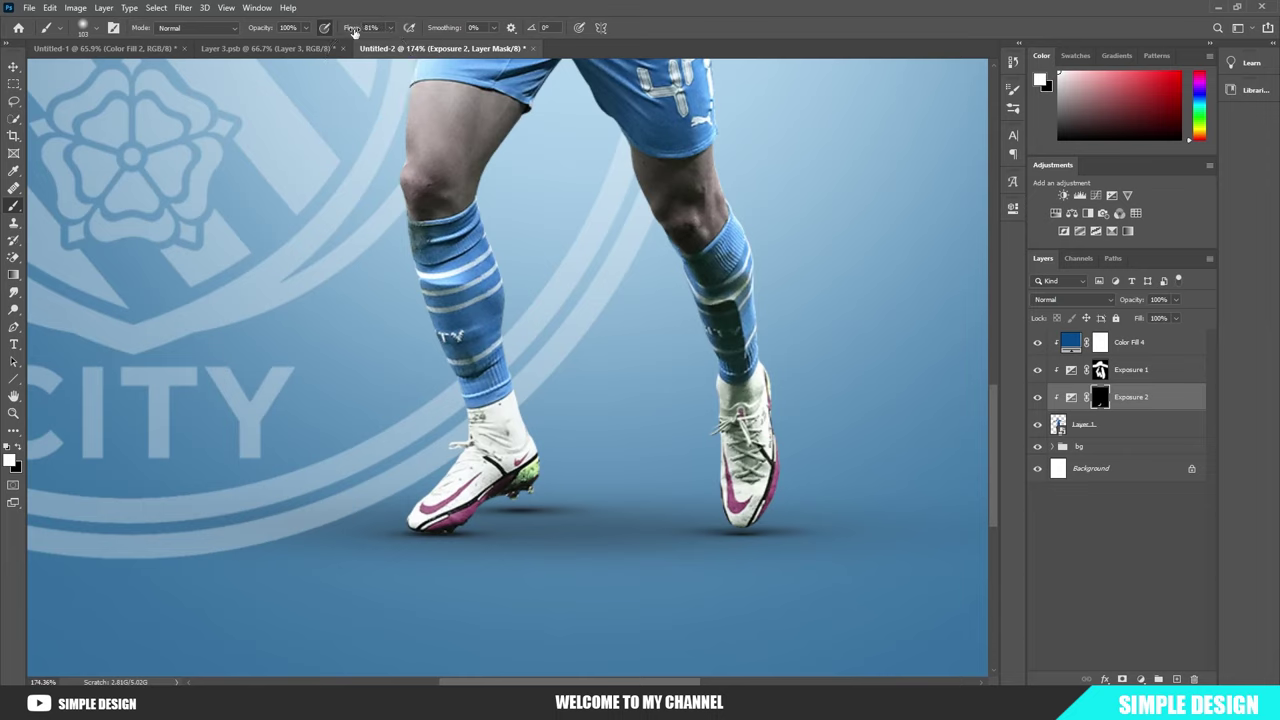
{"action": "left_click_drag", "start_coordinate": [353, 30], "coordinate": [330, 30]}
{"action": "mouse_move", "coordinate": [563, 477]}
{"action": "left_mouse_down"}
{"action": "mouse_move", "coordinate": [543, 514]}
{"action": "mouse_move", "coordinate": [500, 543]}
{"action": "mouse_move", "coordinate": [480, 530]}
{"action": "mouse_move", "coordinate": [468, 550]}
{"action": "left_mouse_up"}
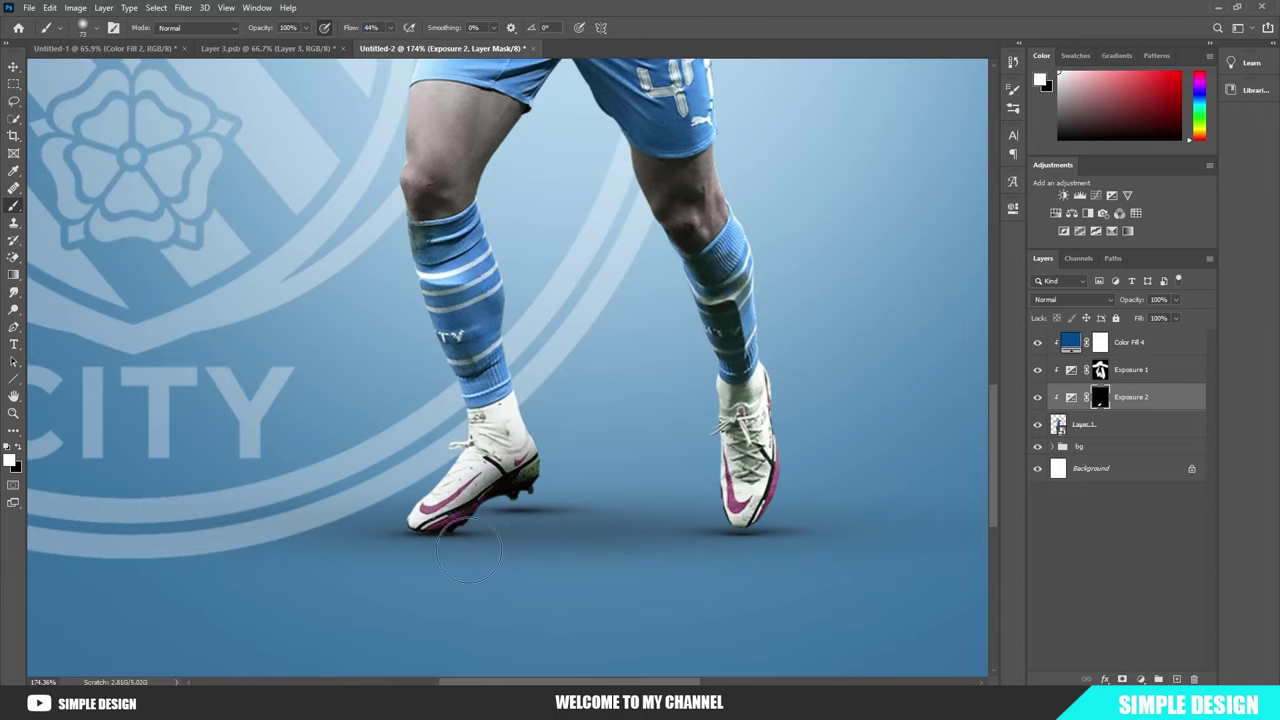
Step: Set the brush size to 140 and add a new empty layer clipped to the player
{"action": "key", "text": "bracketright"}
{"action": "key", "text": "bracketright"}
{"action": "key", "text": "bracketright"}
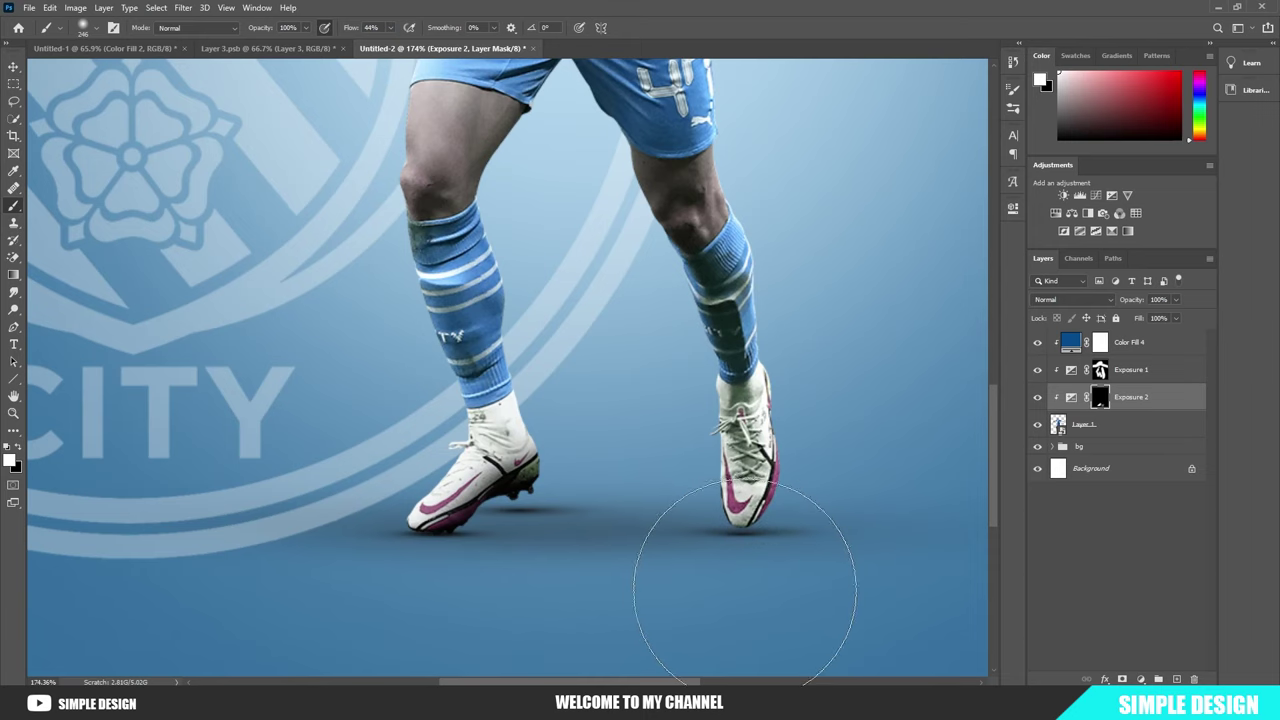
{"action": "scroll", "coordinate": [714, 557], "scroll_direction": "down", "scroll_amount": 3}
{"action": "left_click_drag", "start_coordinate": [587, 552], "coordinate": [560, 552]}
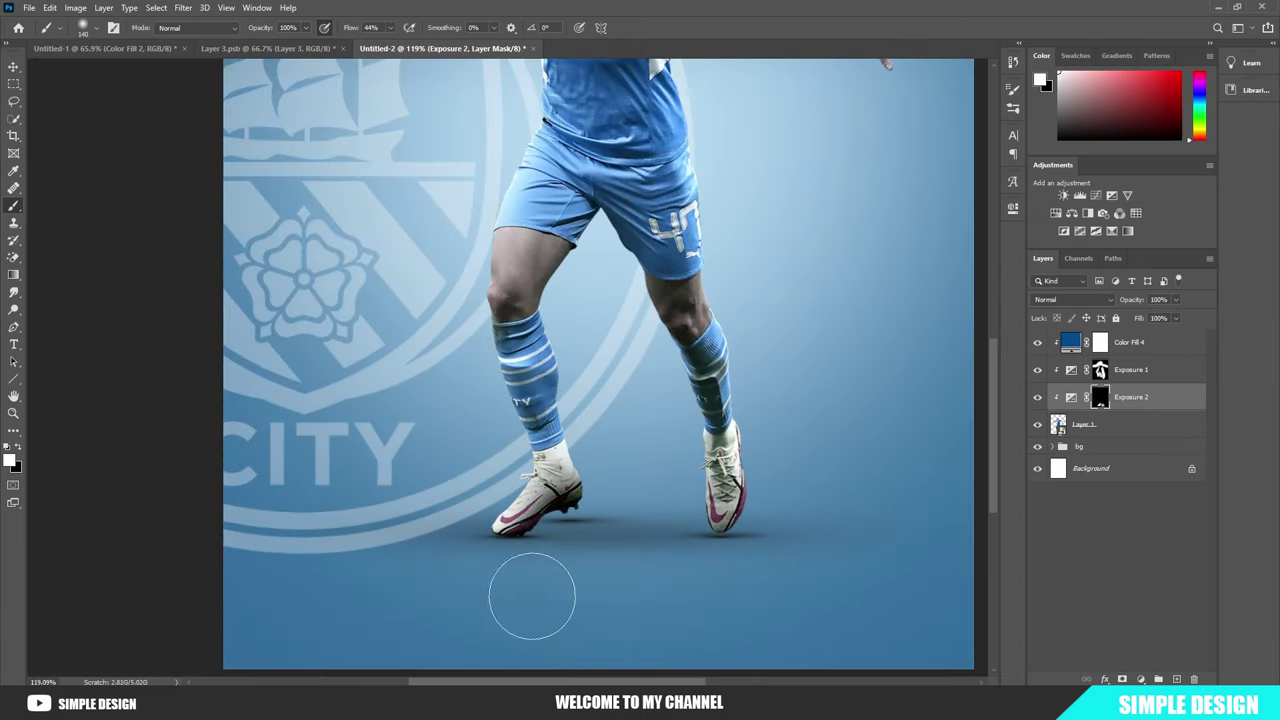
{"action": "scroll", "coordinate": [606, 577], "scroll_direction": "down", "scroll_amount": 3}
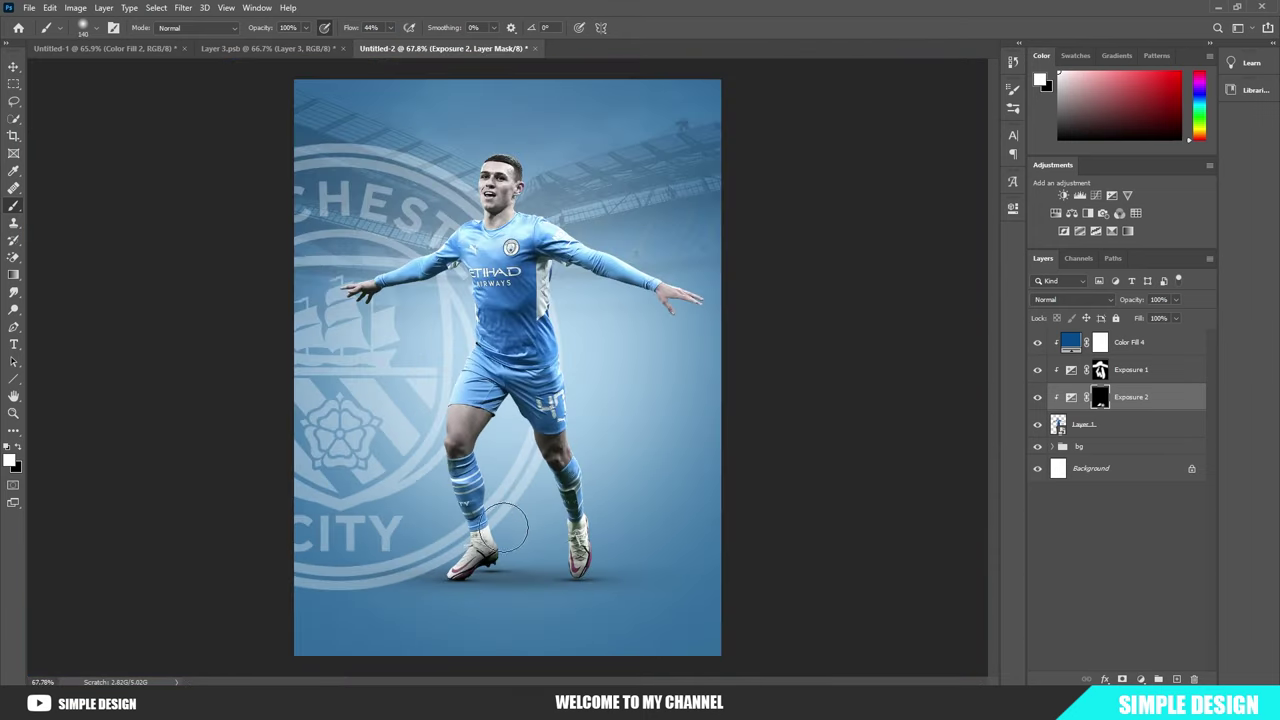
{"action": "scroll", "coordinate": [508, 620], "scroll_direction": "down", "scroll_amount": 2}
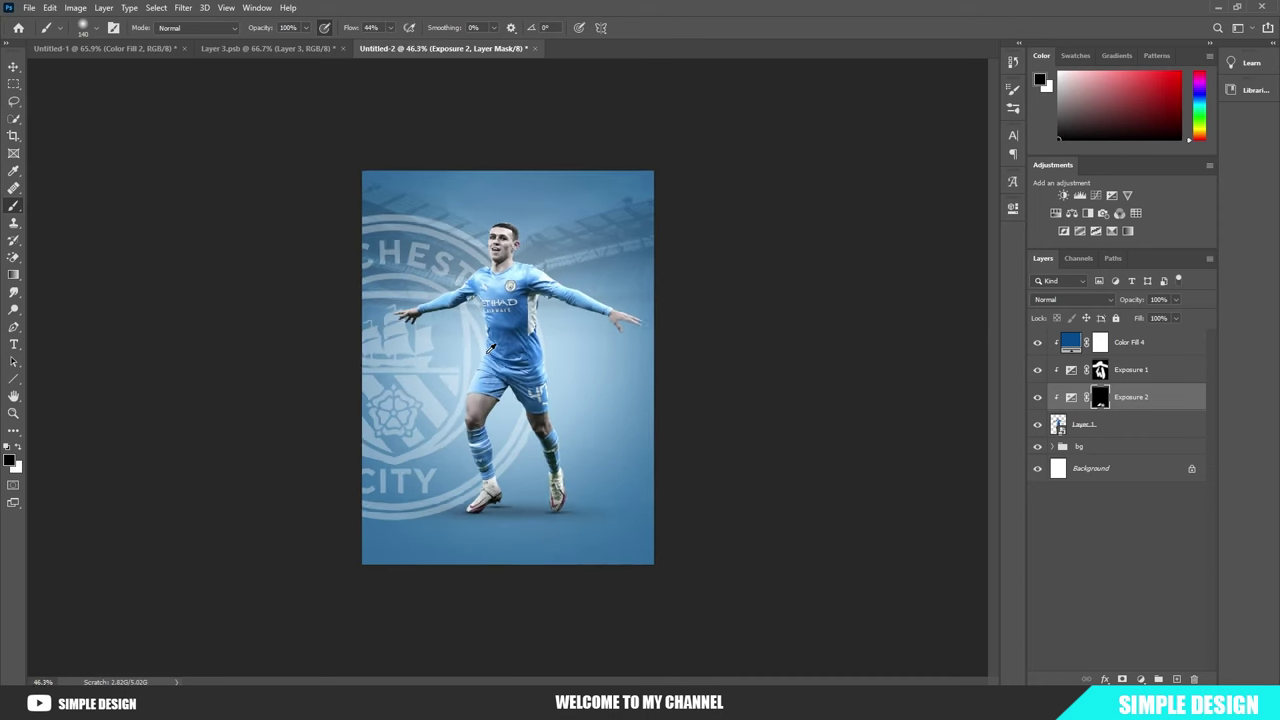
{"action": "scroll", "coordinate": [490, 347], "scroll_direction": "up", "scroll_amount": 2}
{"action": "scroll", "coordinate": [490, 347], "scroll_direction": "up", "scroll_amount": 1}
{"action": "scroll", "coordinate": [490, 347], "scroll_direction": "down", "scroll_amount": 1}
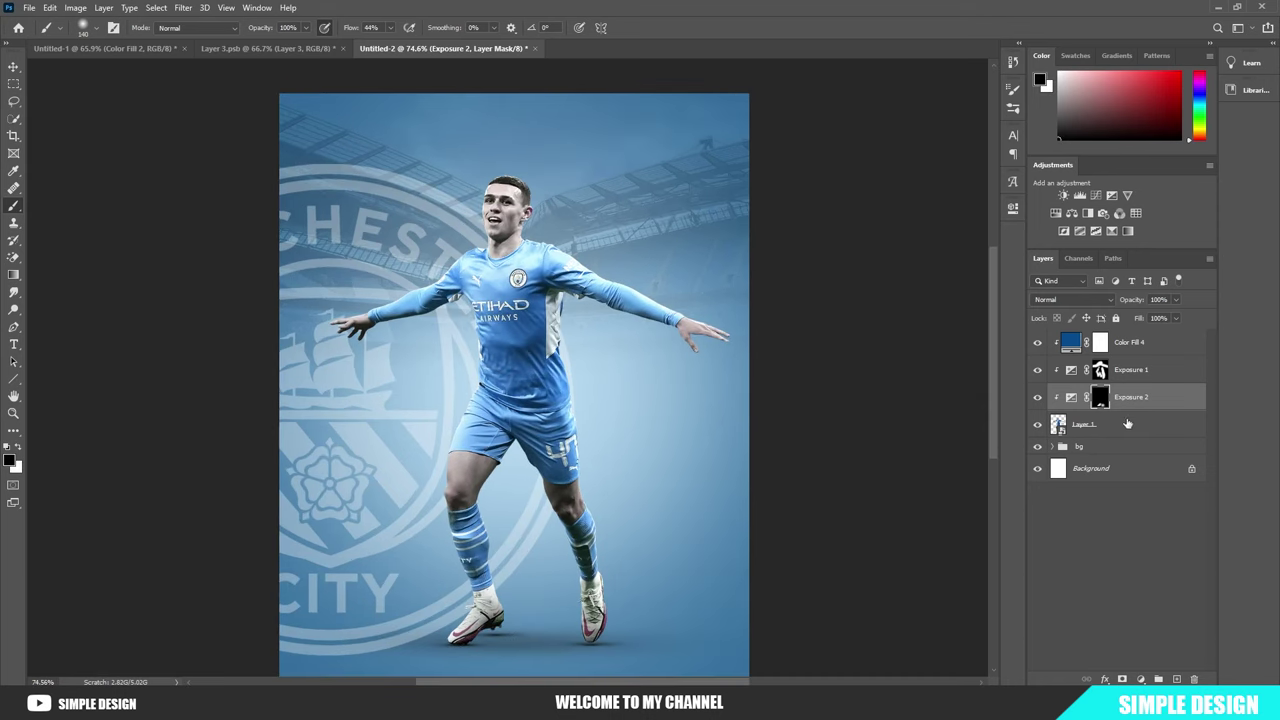
{"action": "left_click", "coordinate": [1176, 679], "text": "ctrl"}
{"action": "key", "text": "x"}
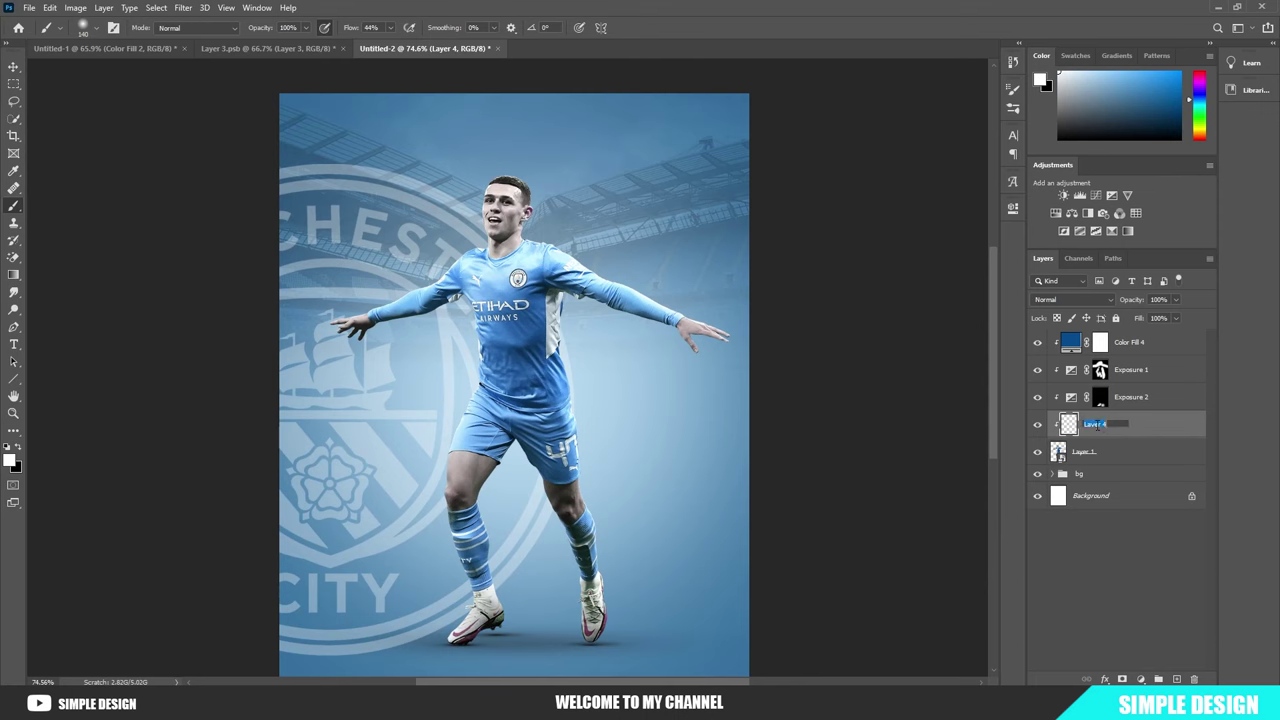
{"action": "type", "text": "light"}
Step: Name the clipped layer 'light' and choose the Soft Round Pressure Opacity brush
{"action": "key", "text": "Return"}
{"action": "scroll", "coordinate": [508, 200], "scroll_direction": "up", "scroll_amount": 2}
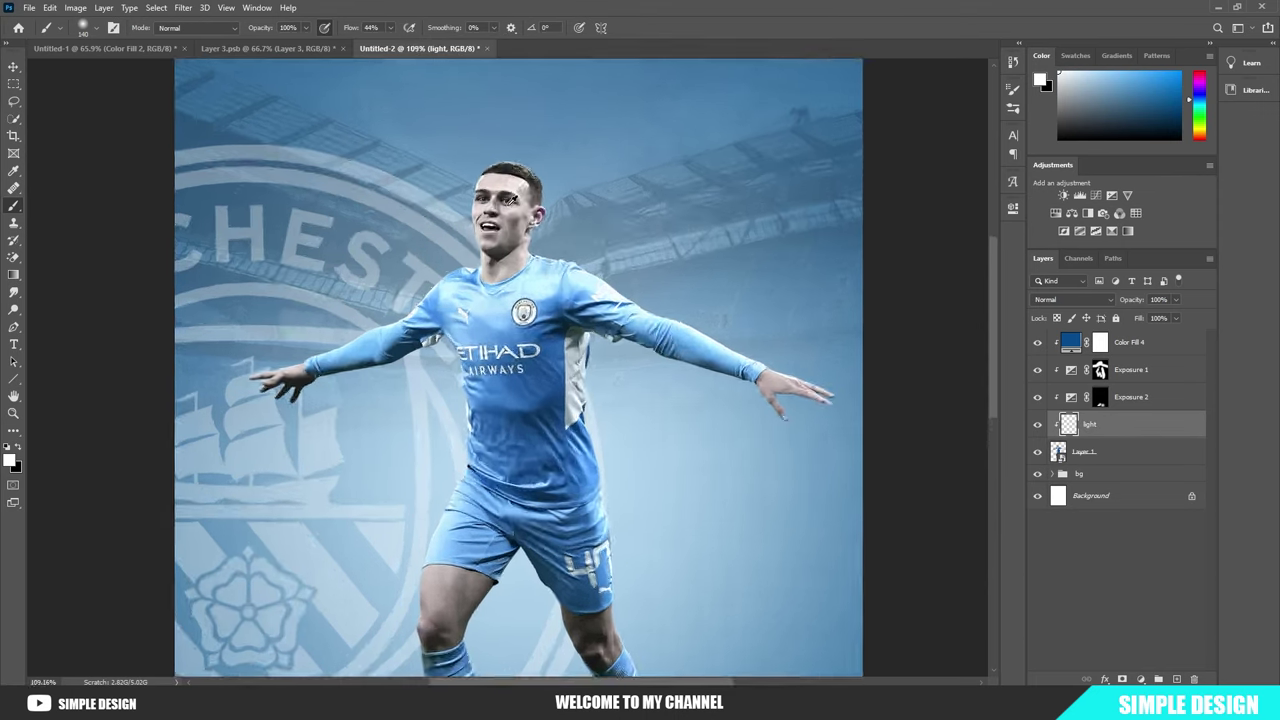
{"action": "scroll", "coordinate": [508, 200], "scroll_direction": "up", "scroll_amount": 3}
{"action": "right_click", "coordinate": [616, 262]}
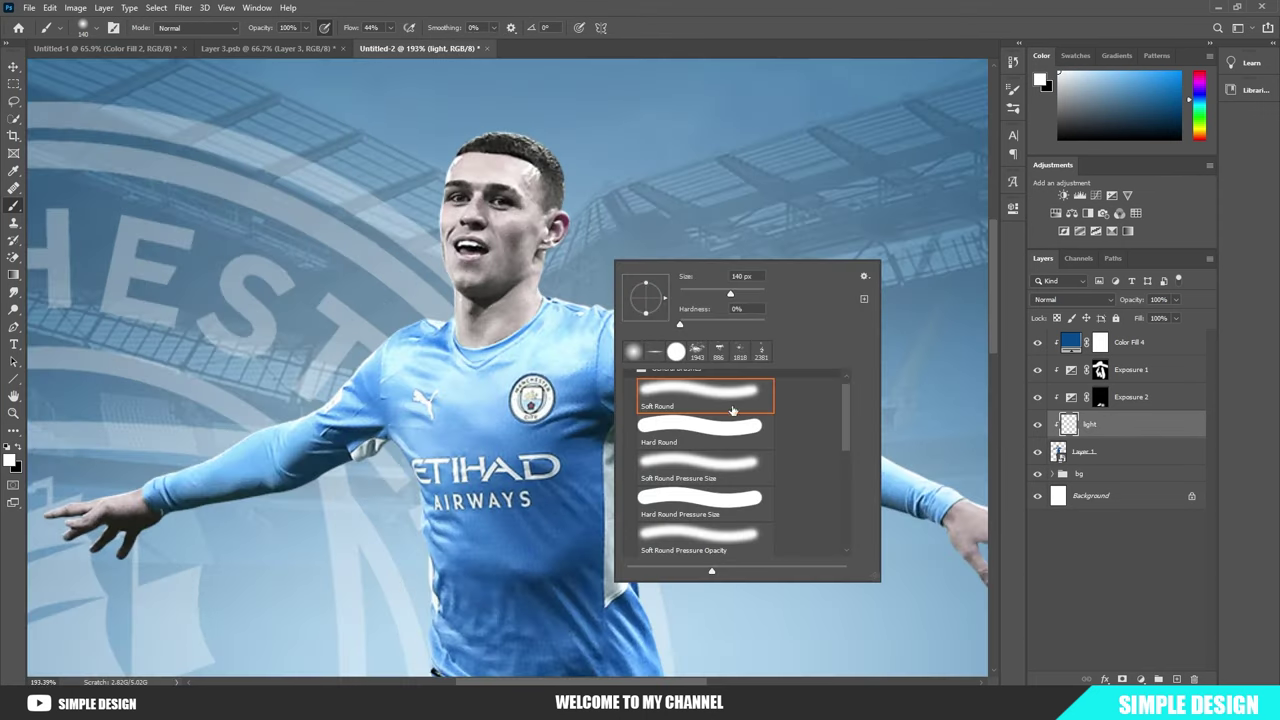
{"action": "left_click", "coordinate": [716, 538]}
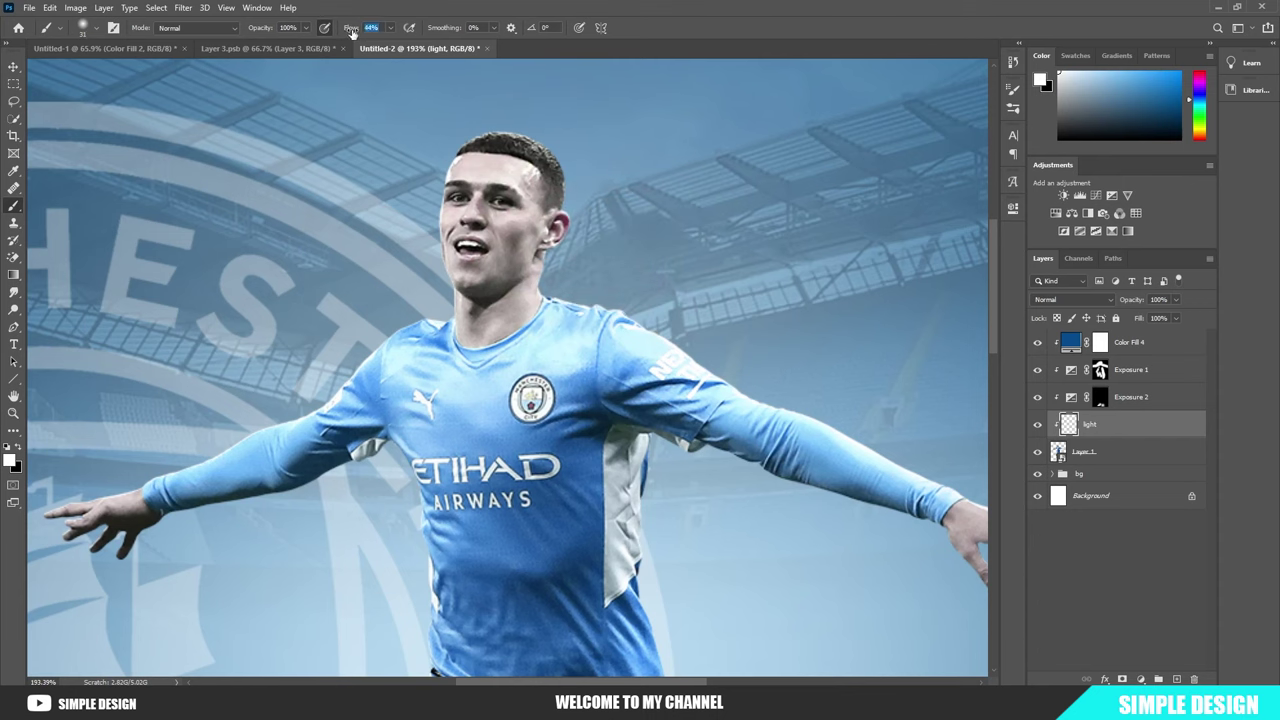
Step: Paint a soft white highlight at 42% flow along the hair's top-right edge
{"action": "scroll", "coordinate": [535, 190], "scroll_direction": "up", "scroll_amount": 4}
{"action": "left_click_drag", "start_coordinate": [600, 190], "coordinate": [588, 250]}
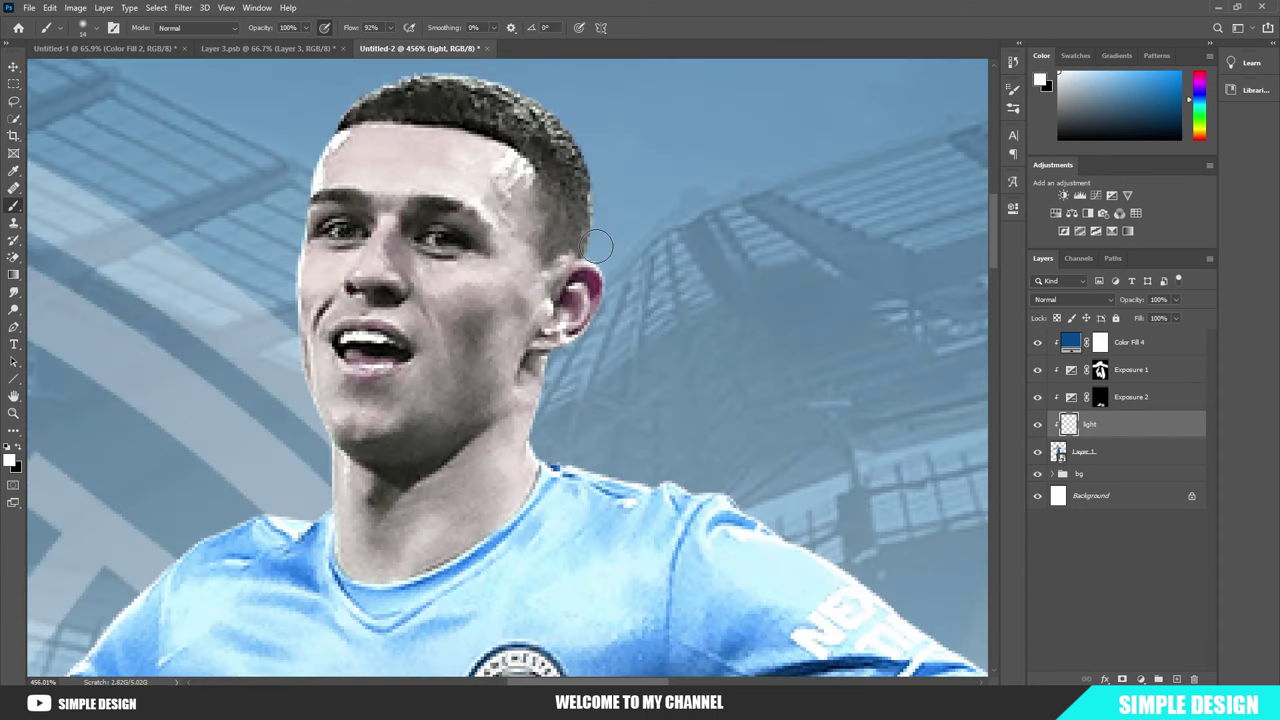
{"action": "key", "text": "ctrl+z"}
{"action": "type", "text": "42"}
{"action": "key", "text": "Return"}
{"action": "left_click_drag", "start_coordinate": [597, 242], "coordinate": [597, 135]}
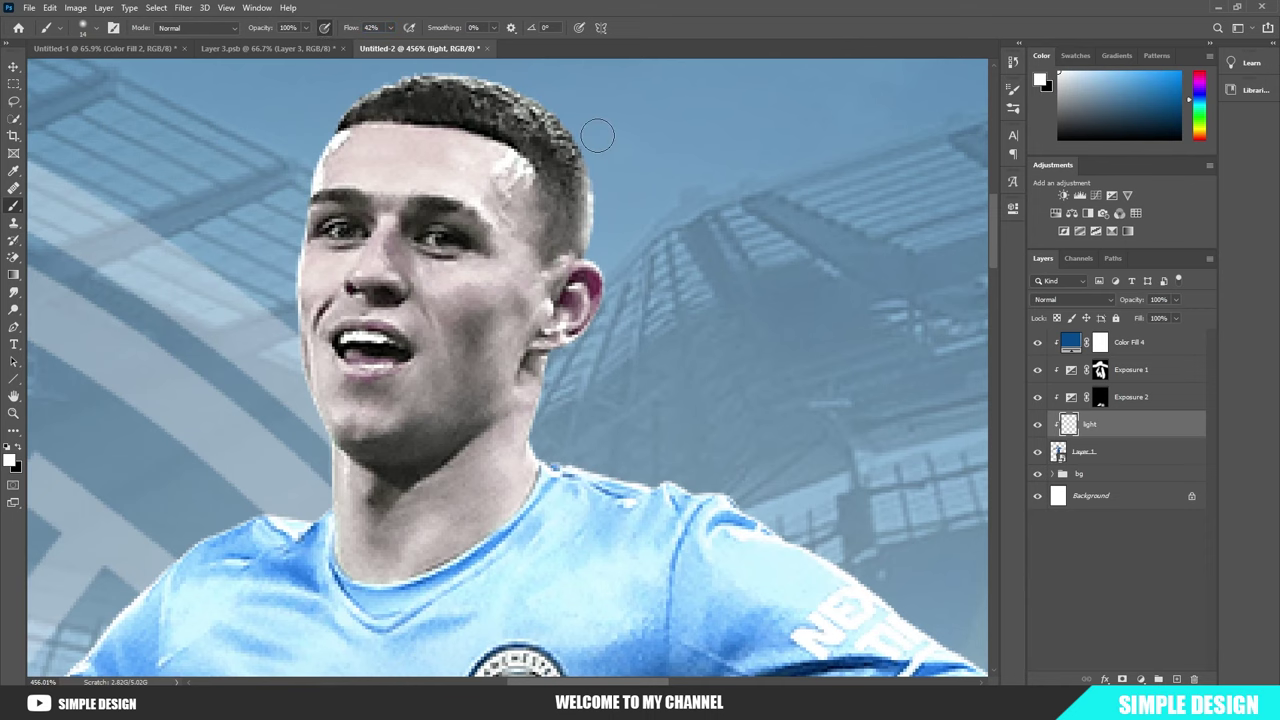
{"action": "key", "text": "ctrl+z"}
{"action": "left_click_drag", "start_coordinate": [598, 255], "coordinate": [614, 154]}
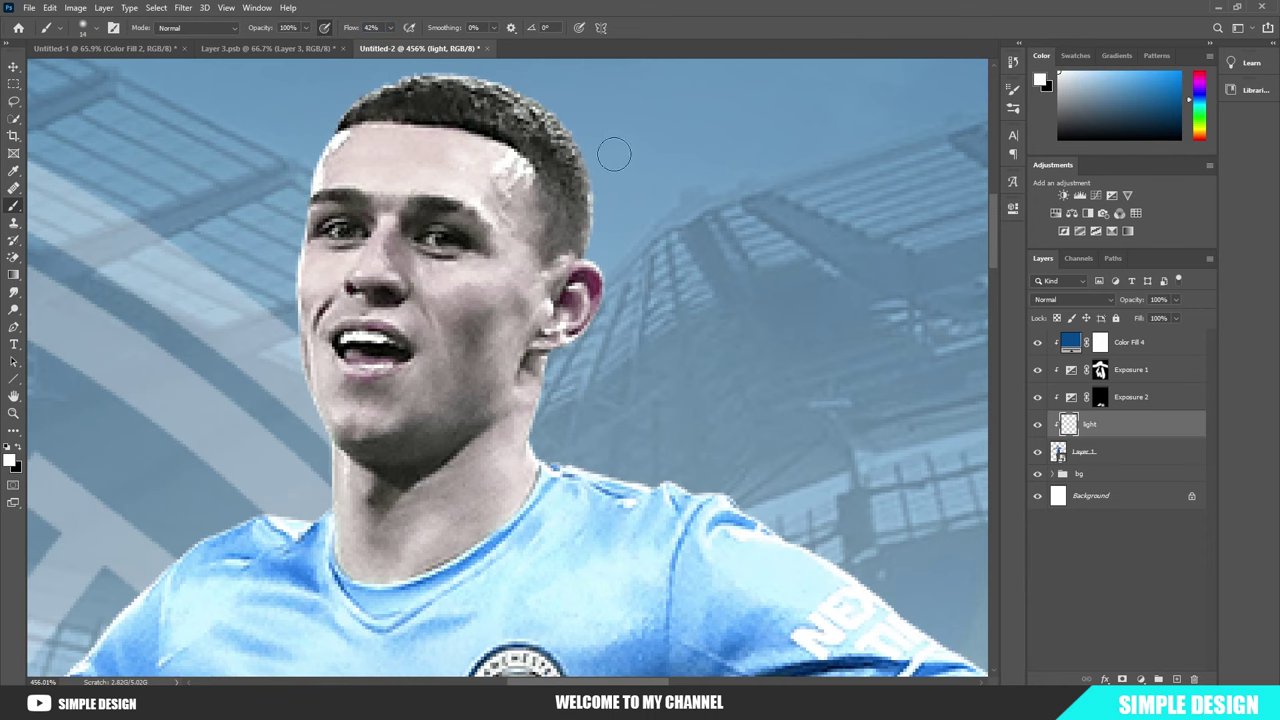
{"action": "scroll", "coordinate": [614, 154], "scroll_direction": "down", "scroll_amount": 3}
{"action": "scroll", "coordinate": [612, 170], "scroll_direction": "up", "scroll_amount": 2}
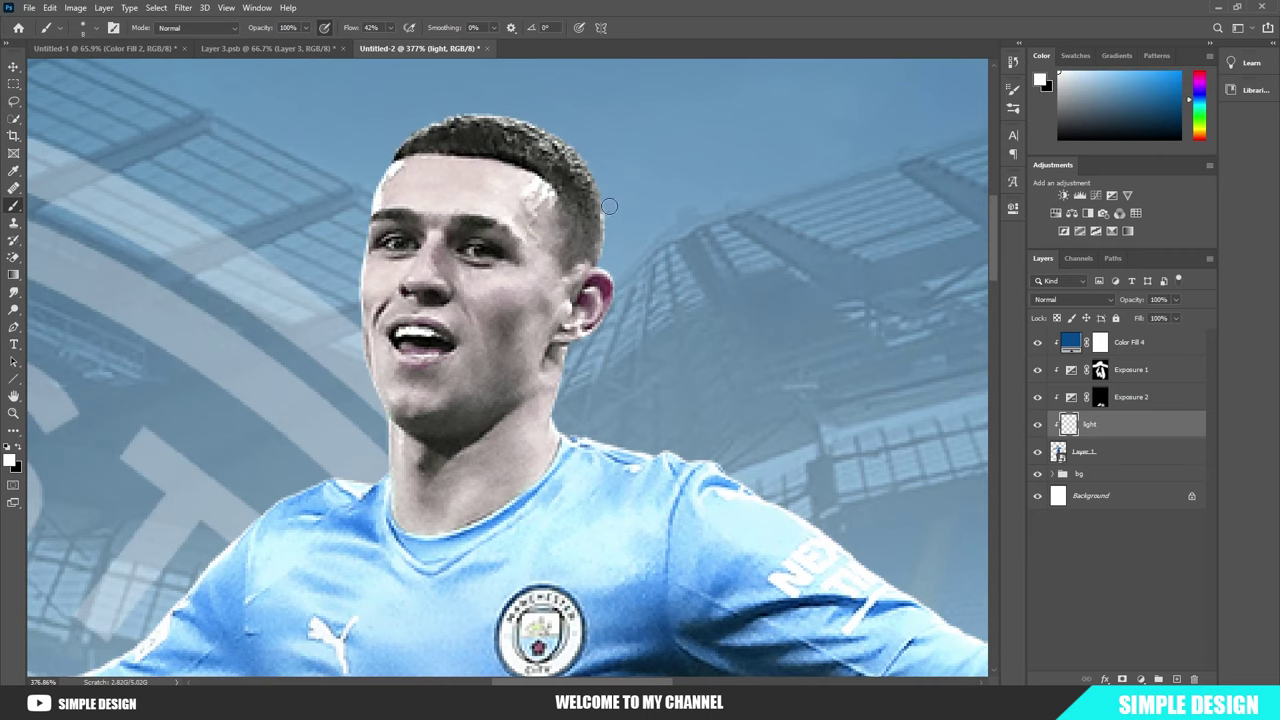
{"action": "mouse_move", "coordinate": [609, 206]}
{"action": "left_mouse_down"}
{"action": "mouse_move", "coordinate": [574, 140]}
{"action": "mouse_move", "coordinate": [471, 101]}
{"action": "left_mouse_up"}
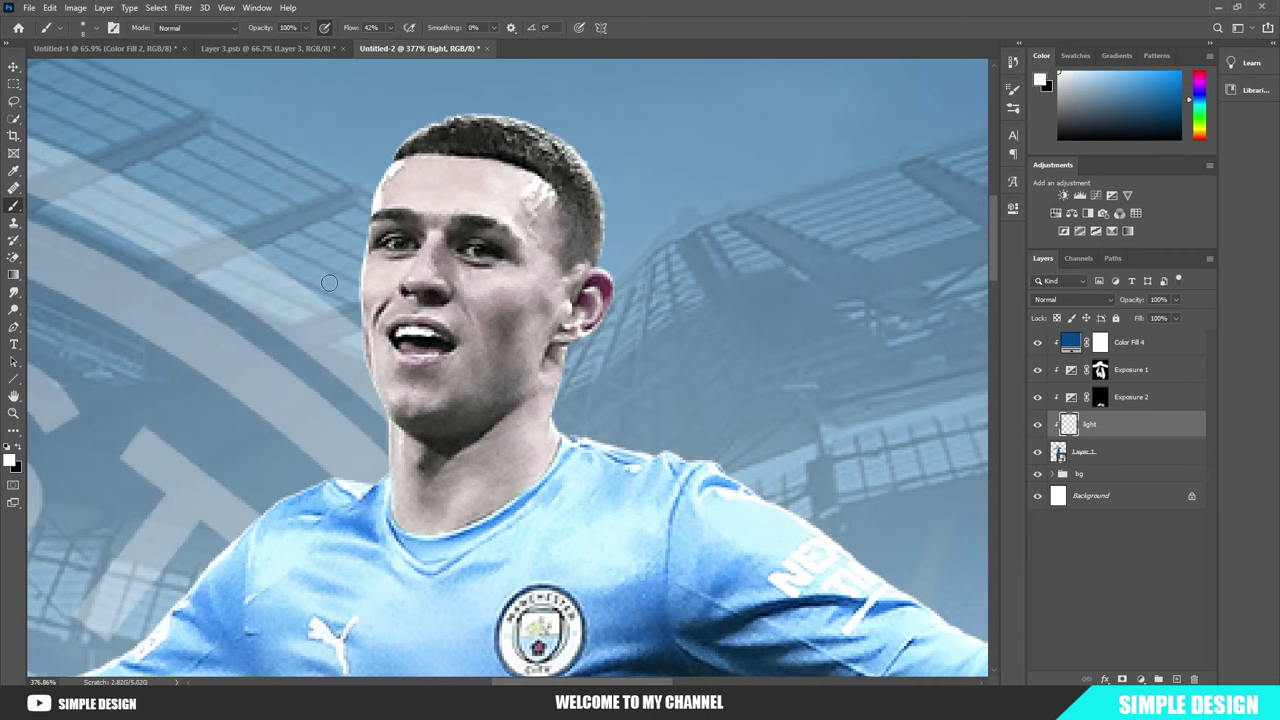
Step: Paint light rims down the left cheek and along the shoulder edge
{"action": "right_click", "coordinate": [360, 226]}
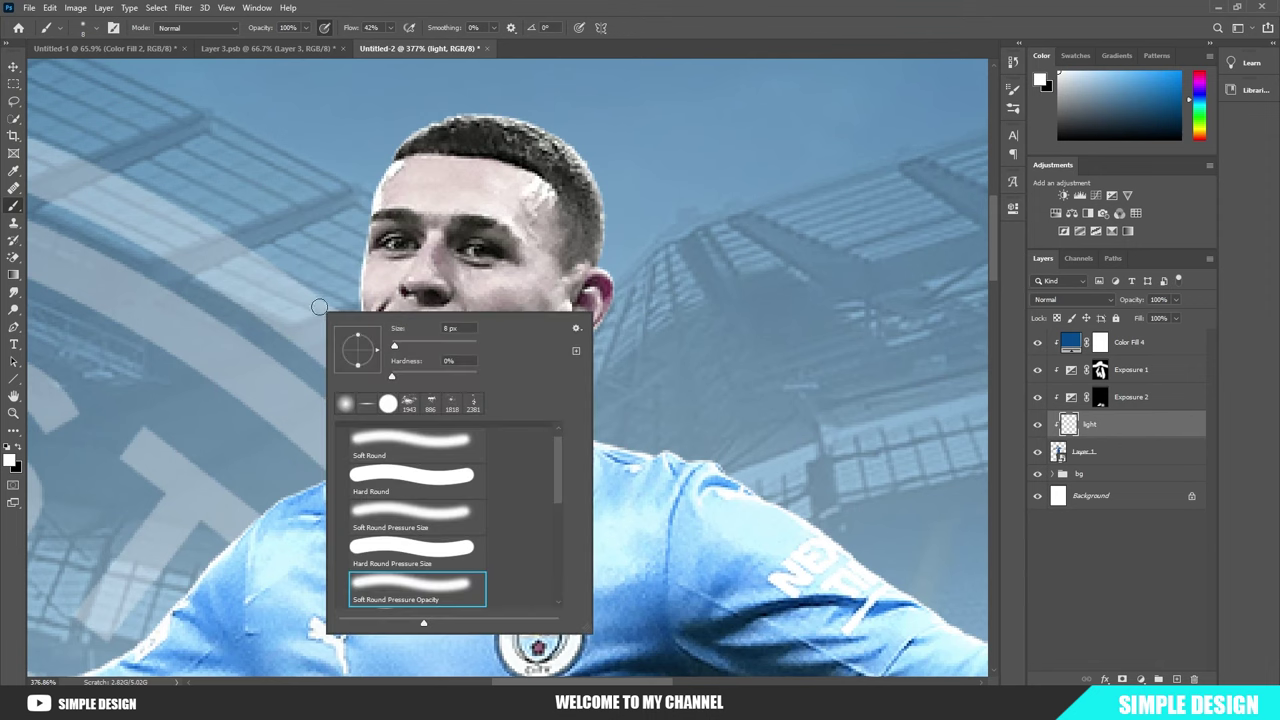
{"action": "key", "text": "Escape"}
{"action": "left_click_drag", "start_coordinate": [352, 281], "coordinate": [362, 409]}
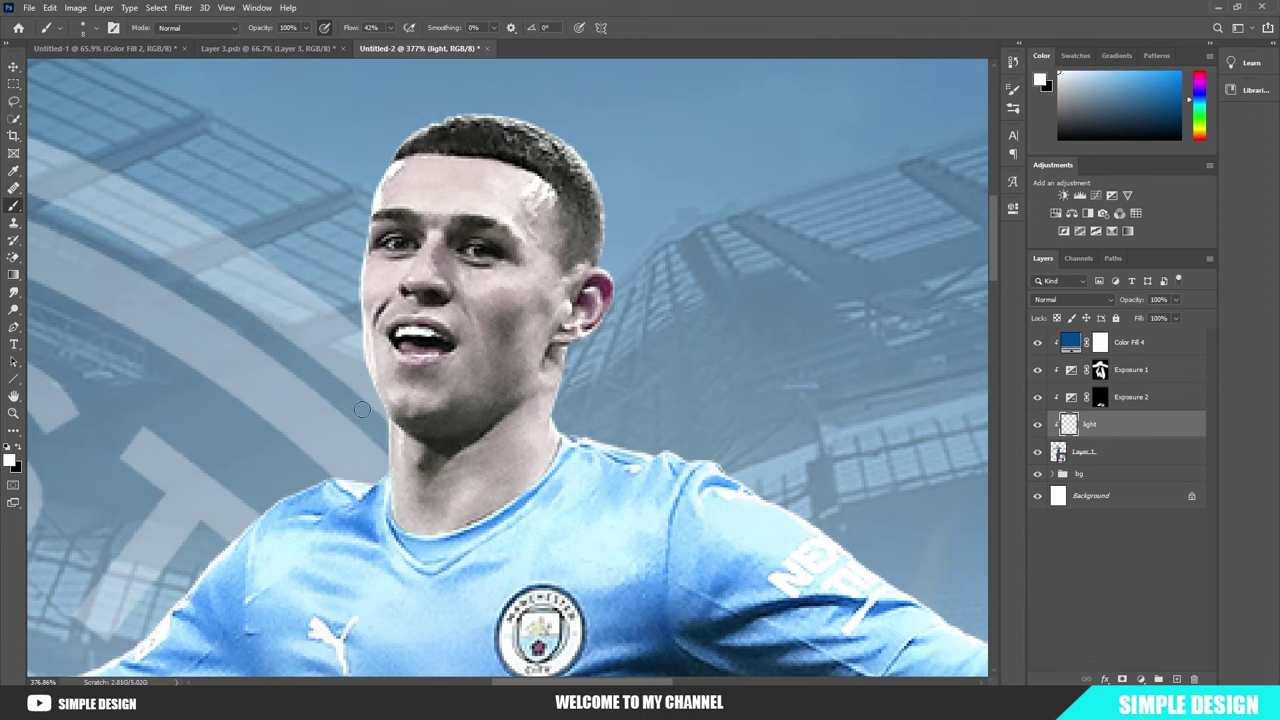
{"action": "scroll", "coordinate": [383, 453], "scroll_direction": "down", "scroll_amount": 1}
{"action": "scroll", "coordinate": [383, 453], "scroll_direction": "up", "scroll_amount": 2}
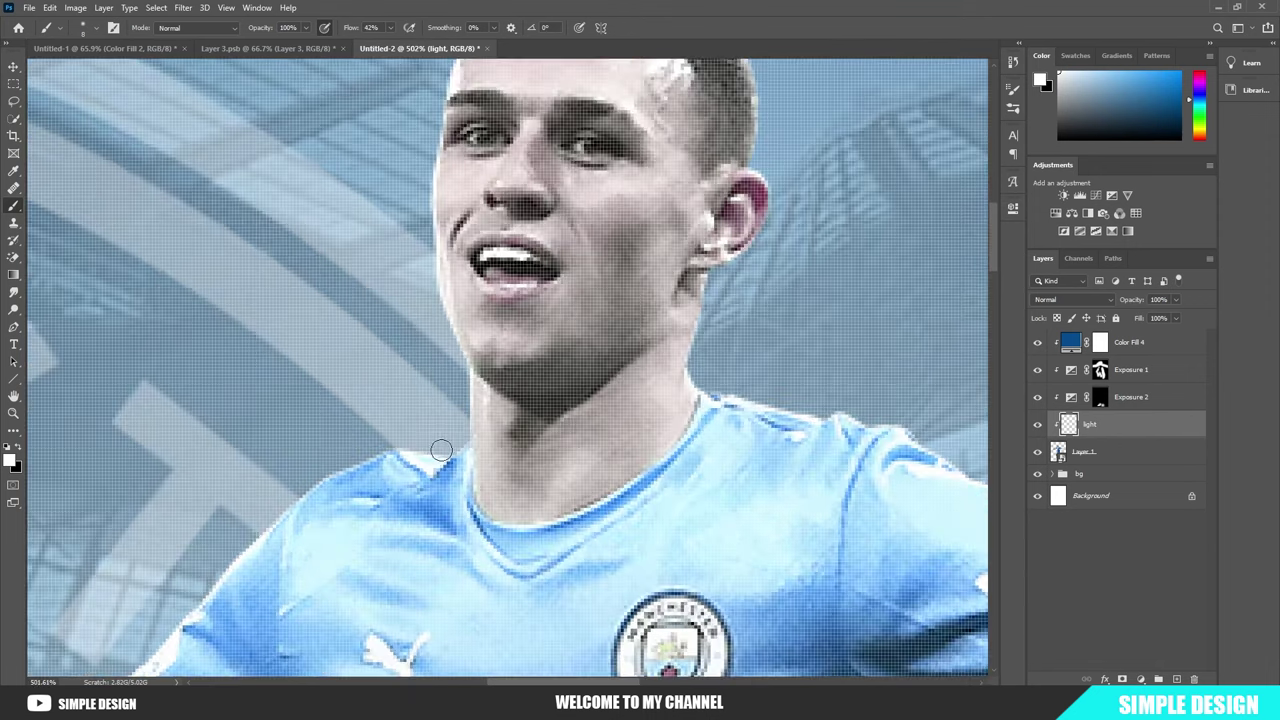
{"action": "scroll", "coordinate": [298, 488], "scroll_direction": "up", "scroll_amount": 1}
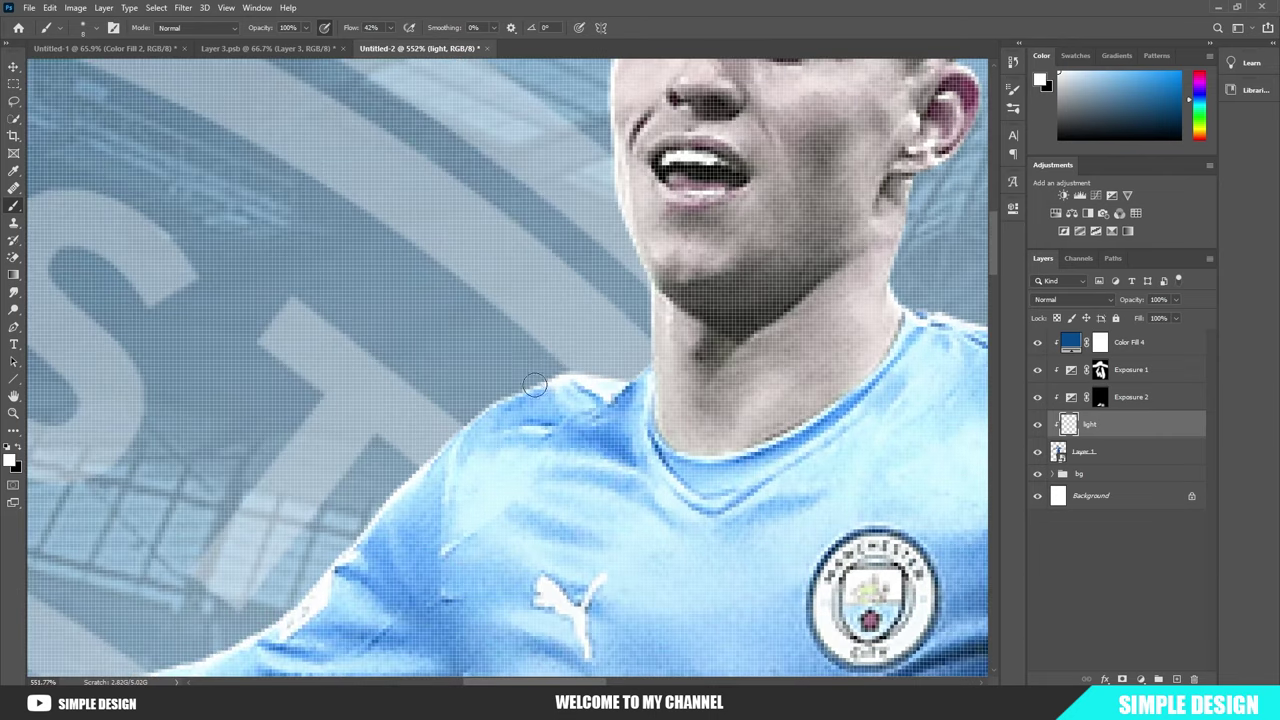
{"action": "left_click_drag", "start_coordinate": [500, 393], "coordinate": [326, 520]}
Step: Add light rims along the upper forearm, arm edge and top of the hand
{"action": "scroll", "coordinate": [413, 465], "scroll_direction": "down", "scroll_amount": 3}
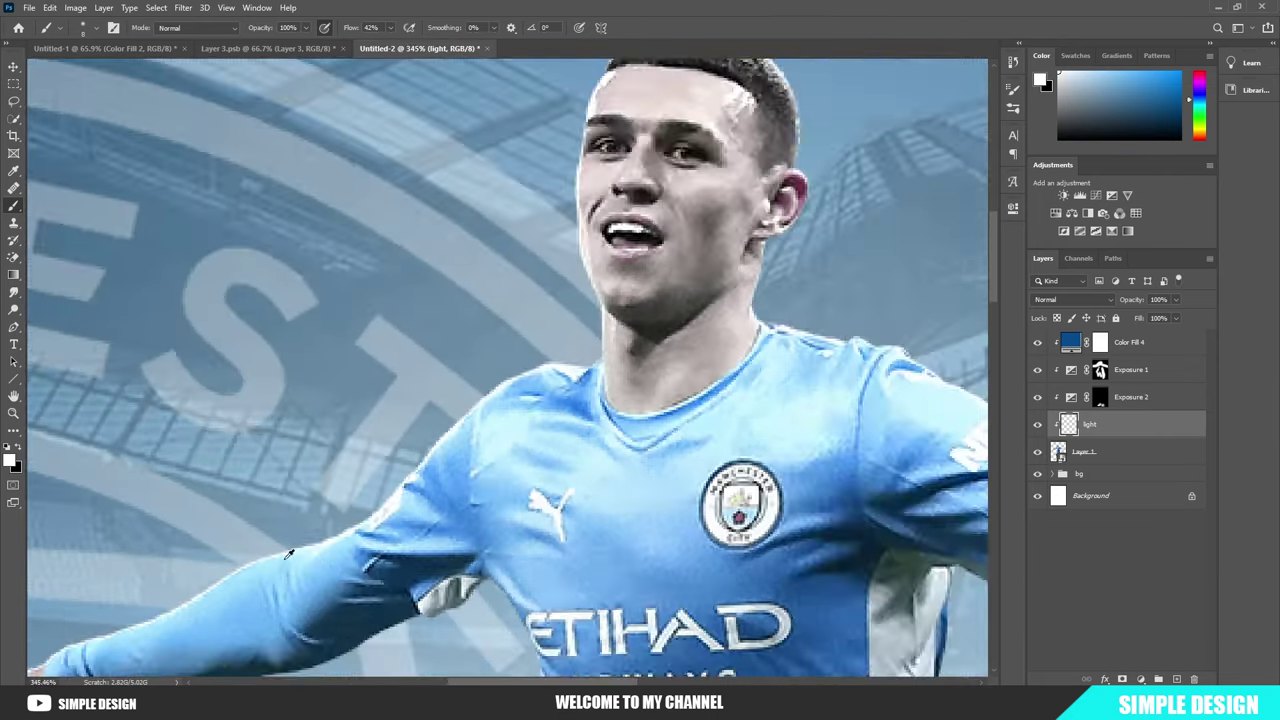
{"action": "scroll", "coordinate": [444, 470], "scroll_direction": "up", "scroll_amount": 3}
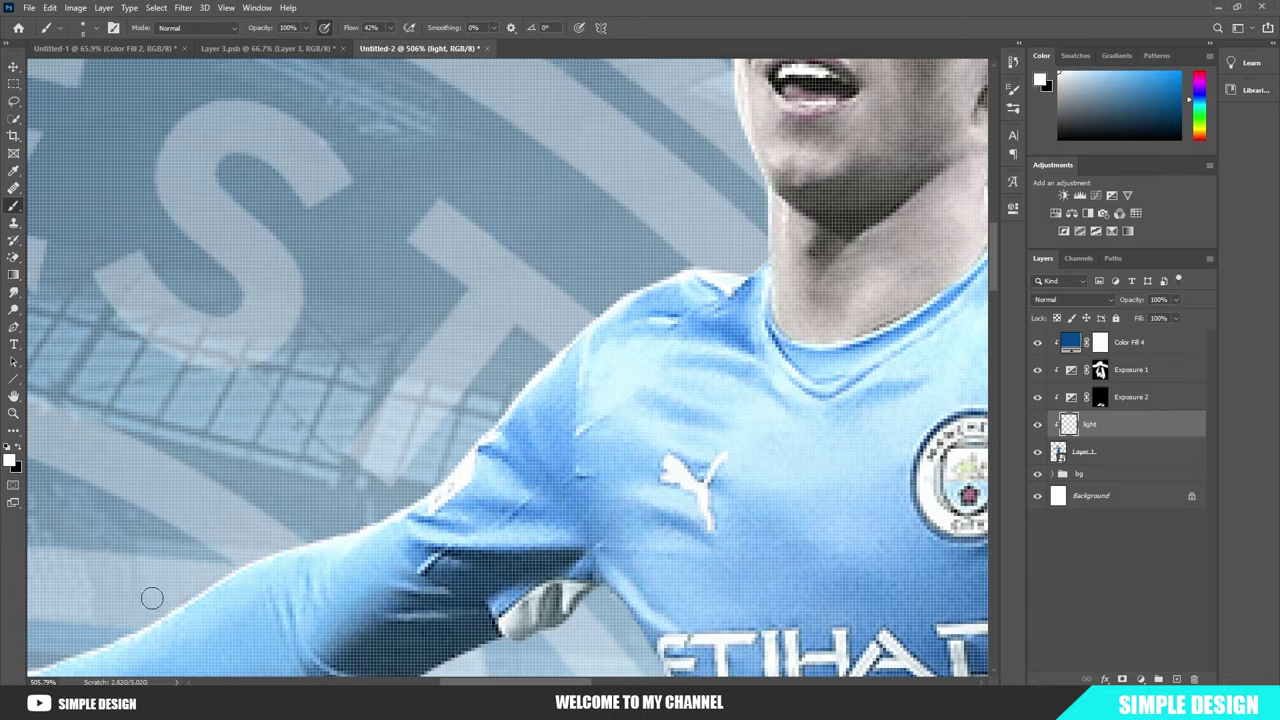
{"action": "scroll", "coordinate": [152, 597], "scroll_direction": "down", "scroll_amount": 1}
{"action": "left_click_drag", "start_coordinate": [444, 423], "coordinate": [164, 547]}
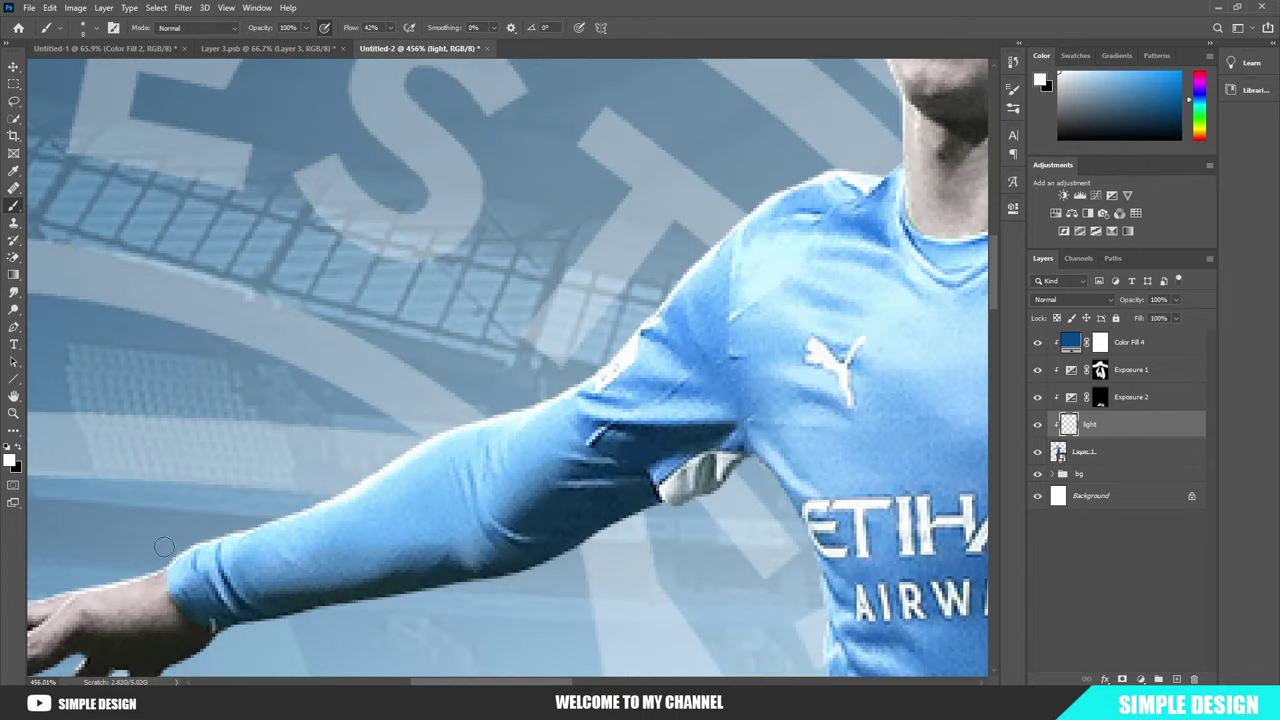
{"action": "mouse_move", "coordinate": [308, 494]}
{"action": "left_mouse_down"}
{"action": "mouse_move", "coordinate": [285, 522]}
{"action": "mouse_move", "coordinate": [205, 550]}
{"action": "left_mouse_up"}
{"action": "scroll", "coordinate": [205, 550], "scroll_direction": "down", "scroll_amount": 3}
{"action": "scroll", "coordinate": [528, 506], "scroll_direction": "up", "scroll_amount": 3}
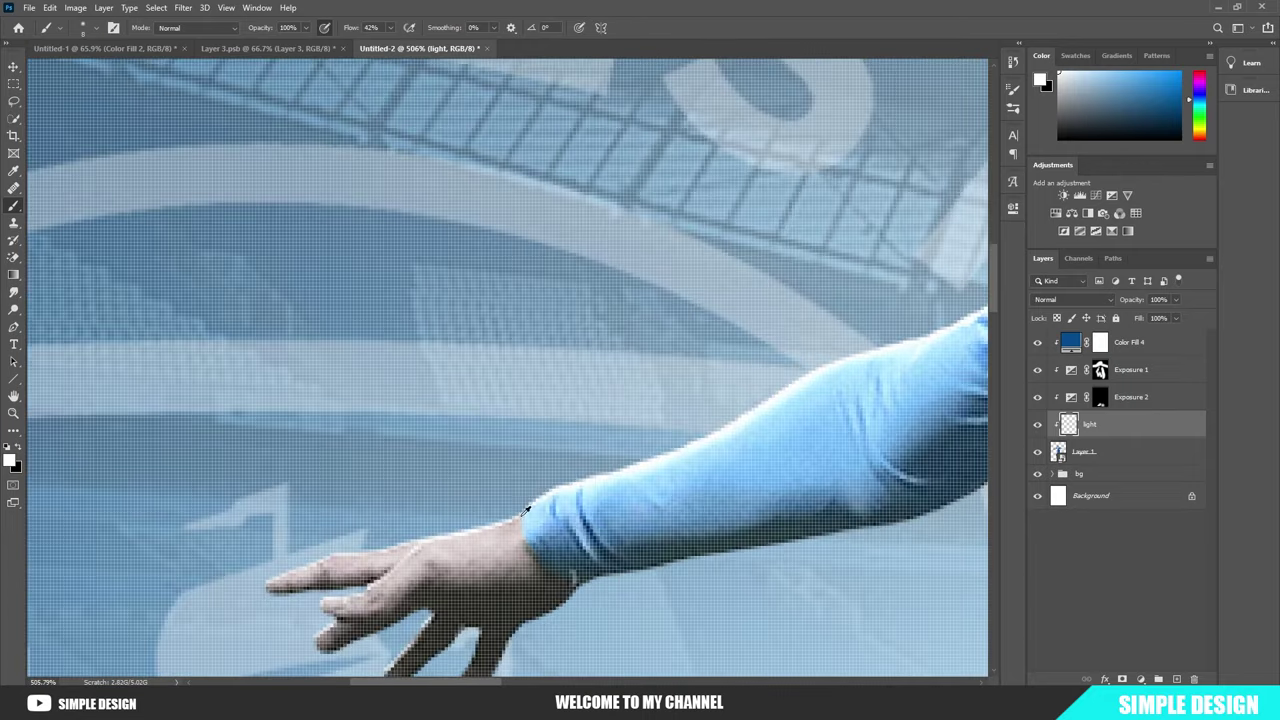
{"action": "mouse_move", "coordinate": [498, 518]}
{"action": "left_mouse_down"}
{"action": "mouse_move", "coordinate": [343, 541]}
{"action": "mouse_move", "coordinate": [320, 604]}
{"action": "left_mouse_up"}
Step: Add a faint highlight along the jaw and neck and brighten the finger tops
{"action": "scroll", "coordinate": [195, 614], "scroll_direction": "down", "scroll_amount": 5}
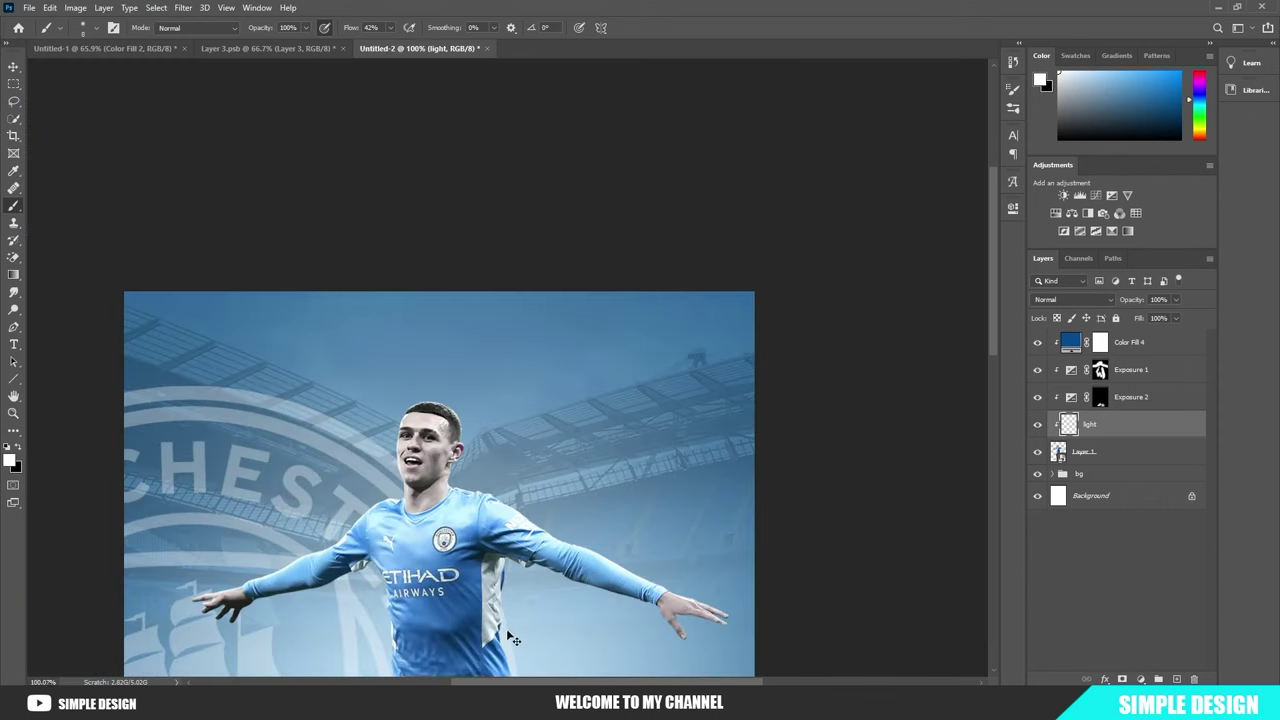
{"action": "scroll", "coordinate": [225, 181], "scroll_direction": "up", "scroll_amount": 5}
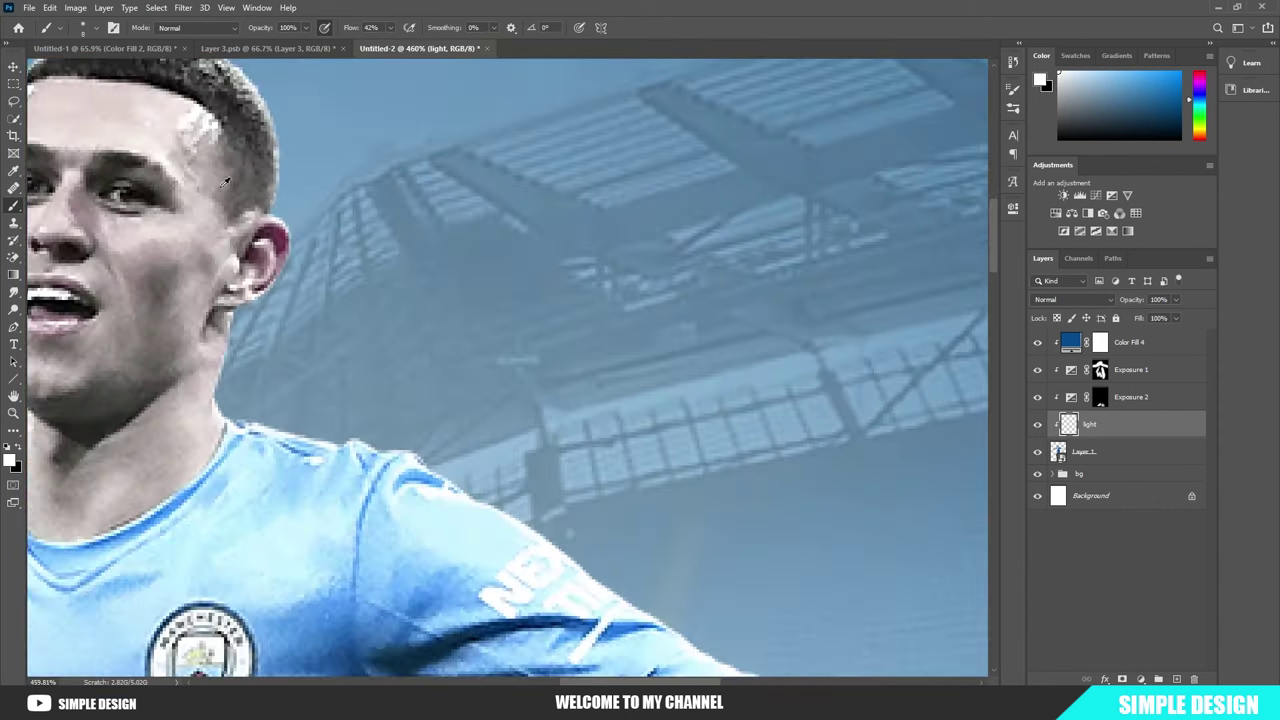
{"action": "scroll", "coordinate": [282, 184], "scroll_direction": "up", "scroll_amount": 2}
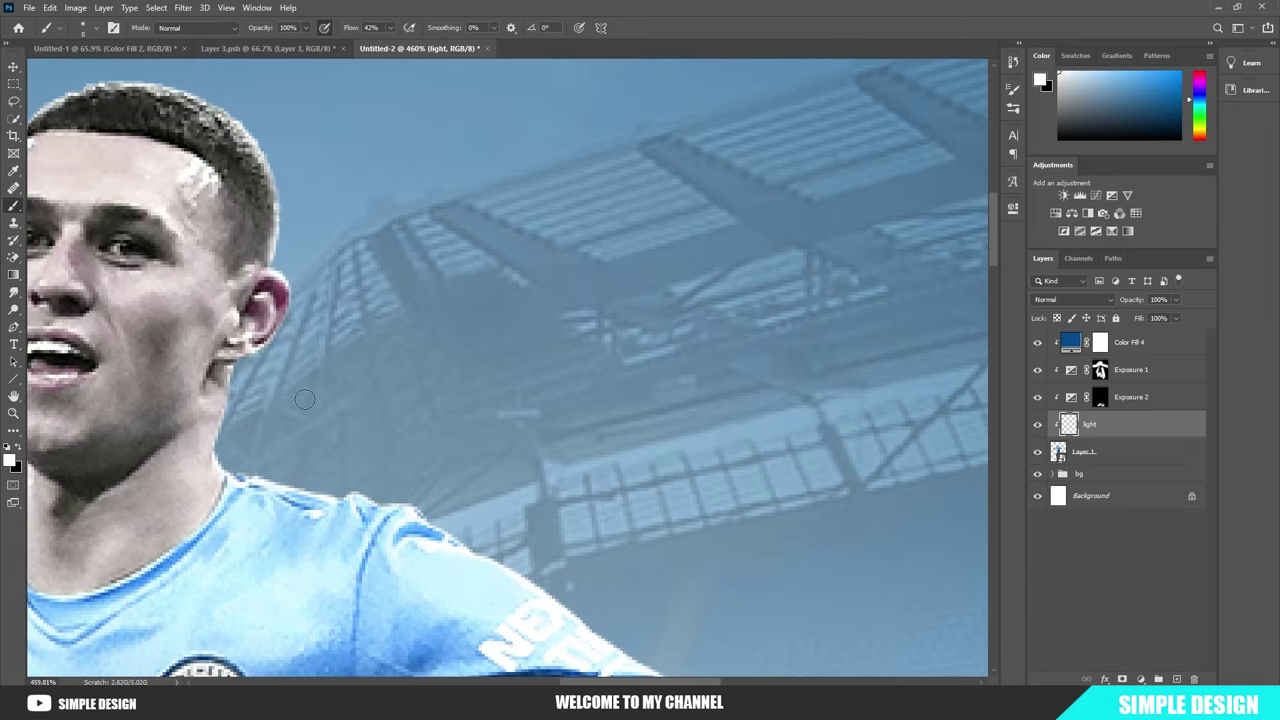
{"action": "left_click_drag", "start_coordinate": [282, 338], "coordinate": [229, 423]}
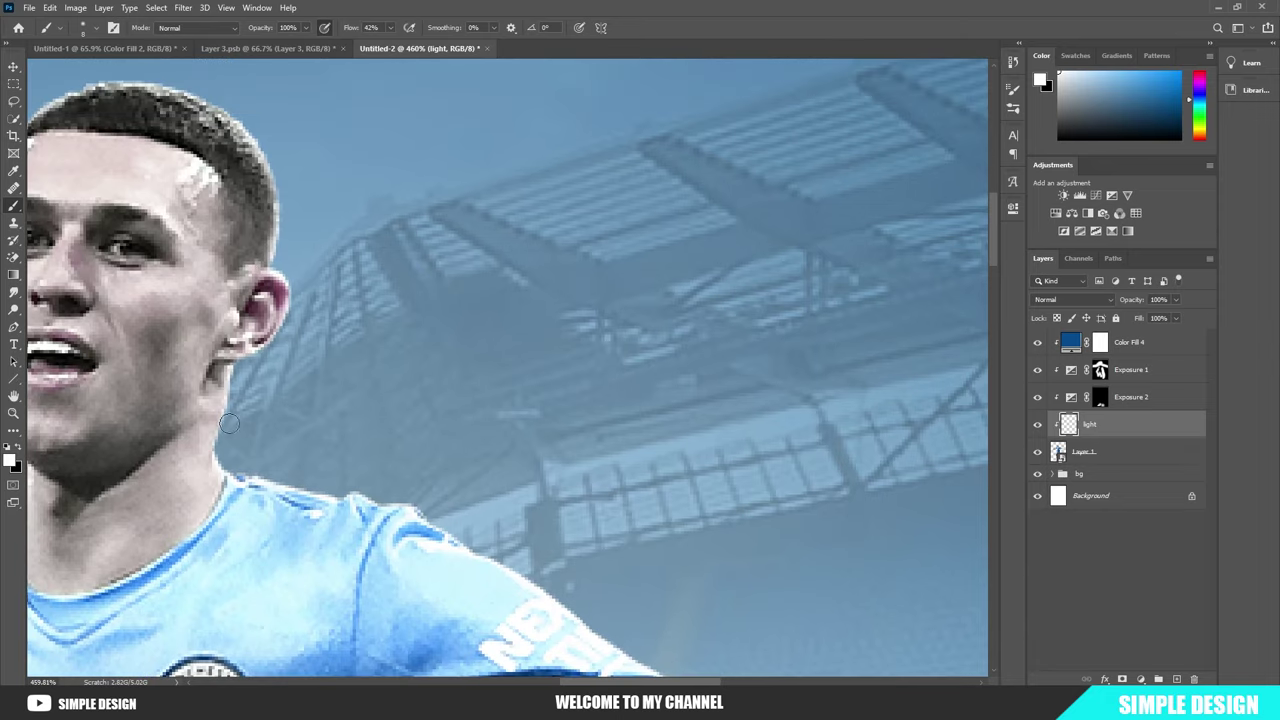
{"action": "scroll", "coordinate": [456, 434], "scroll_direction": "down", "scroll_amount": 2}
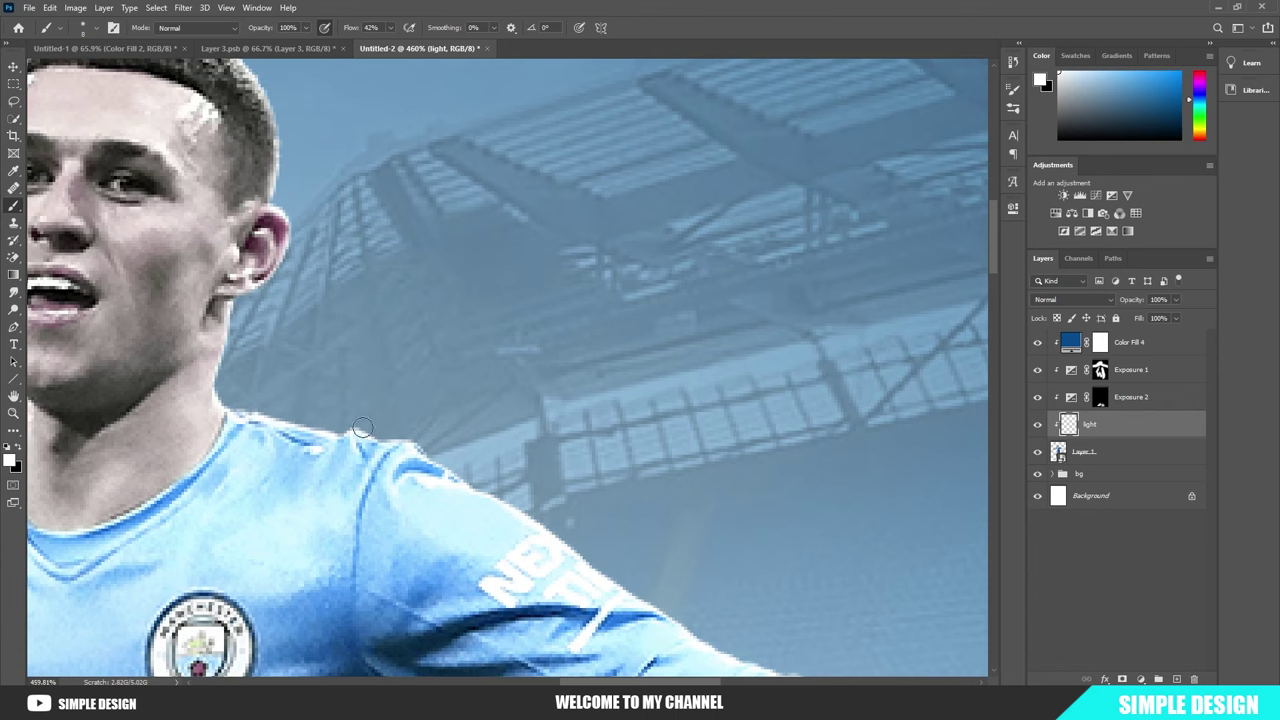
{"action": "scroll", "coordinate": [620, 550], "scroll_direction": "down", "scroll_amount": 2}
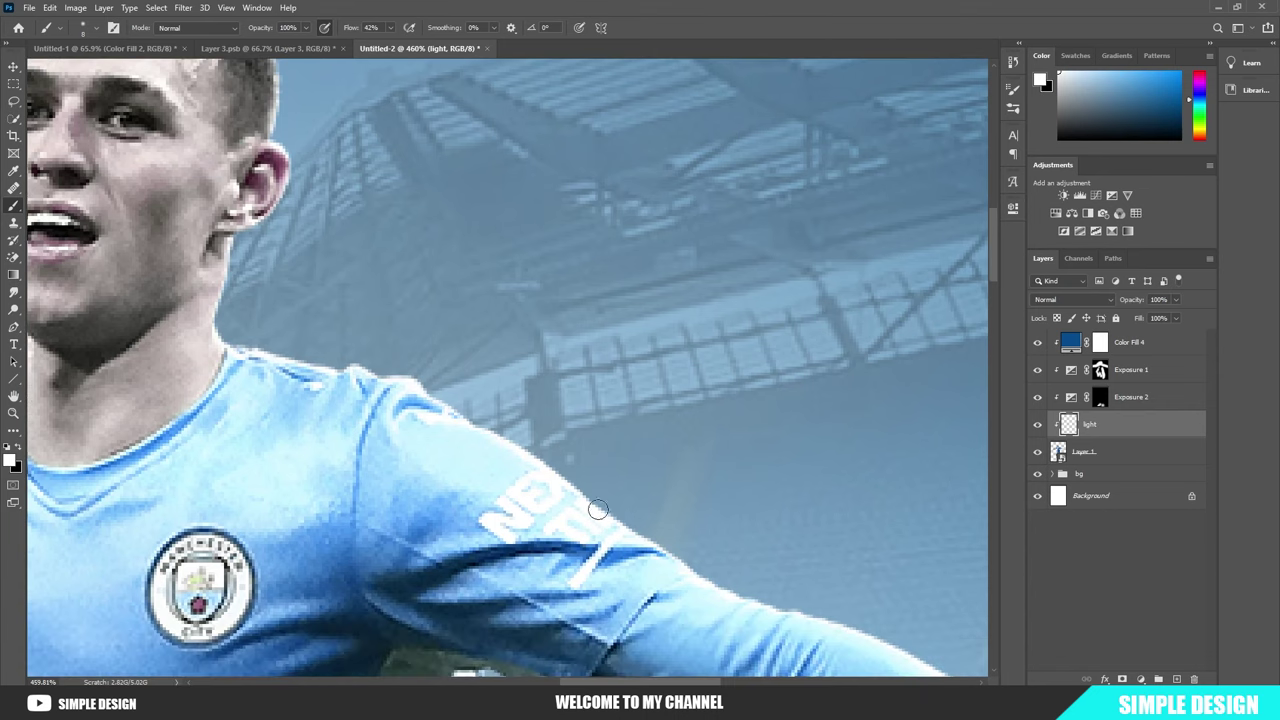
{"action": "key", "text": "ctrl+0"}
{"action": "scroll", "coordinate": [564, 552], "scroll_direction": "up", "scroll_amount": 10}
{"action": "scroll", "coordinate": [607, 542], "scroll_direction": "down", "scroll_amount": 5}
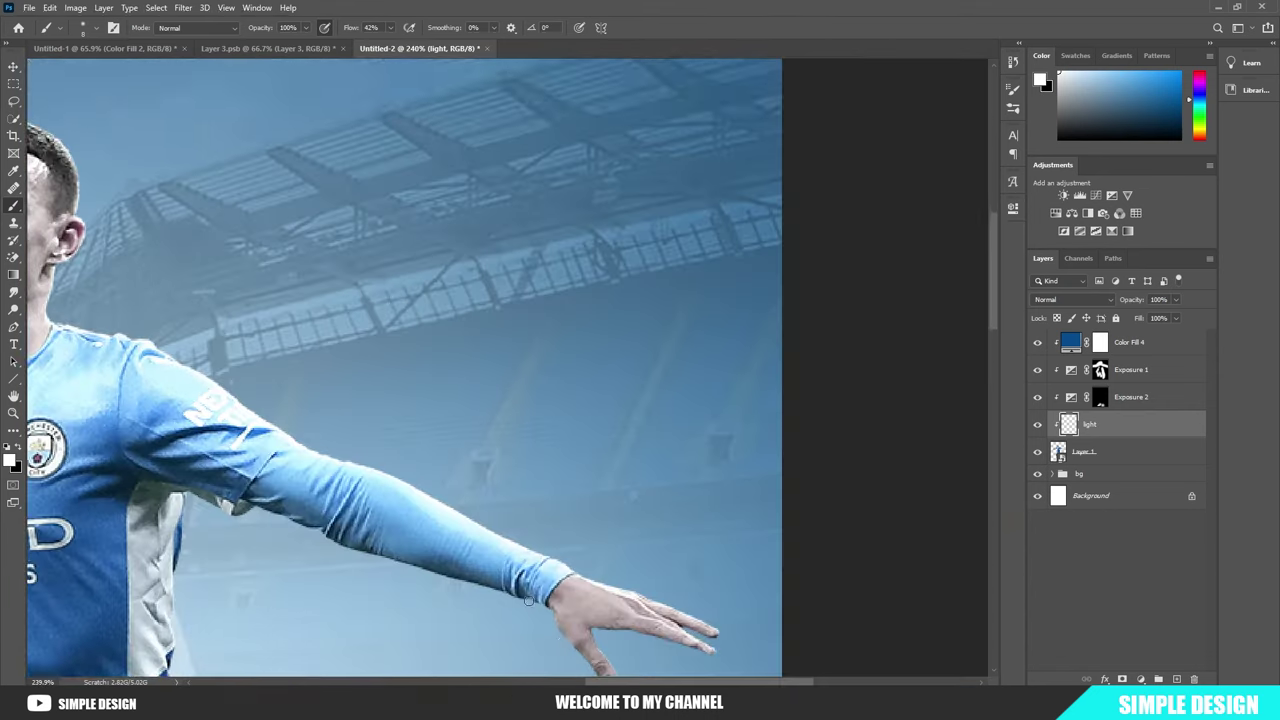
{"action": "scroll", "coordinate": [611, 457], "scroll_direction": "up", "scroll_amount": 6}
{"action": "left_click_drag", "start_coordinate": [733, 515], "coordinate": [885, 585]}
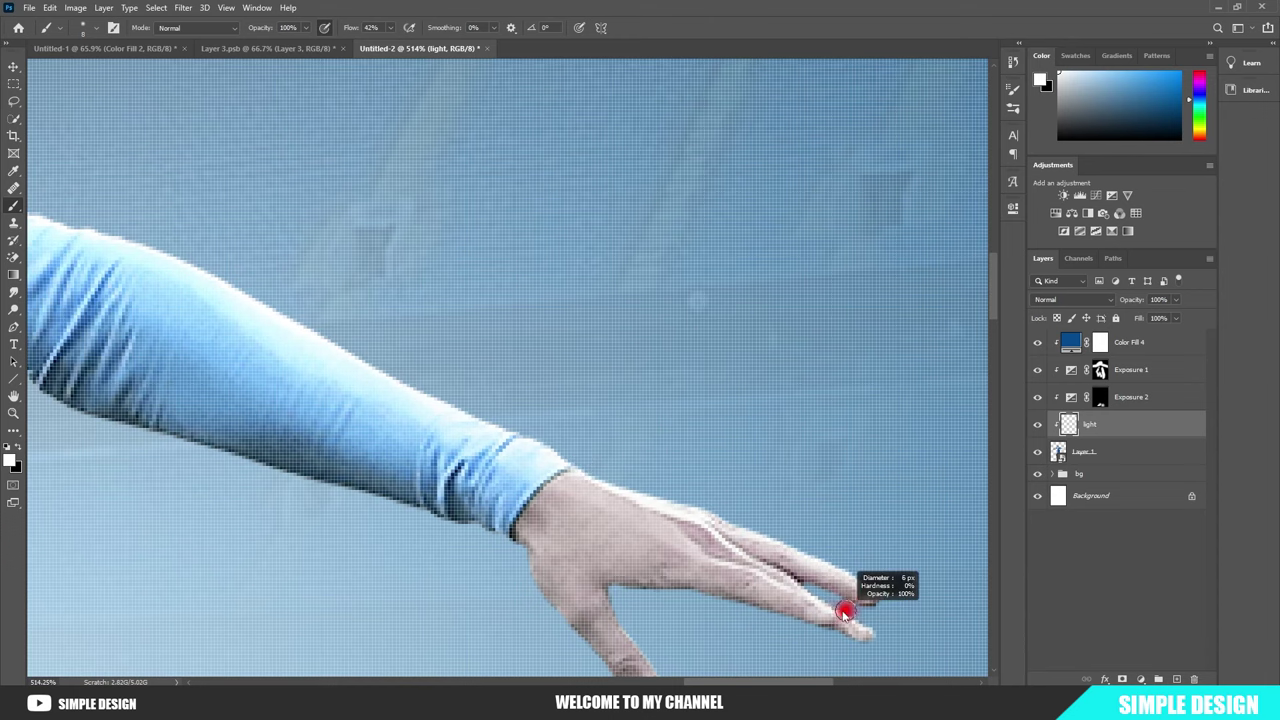
Step: Zoom in and out to review the rim highlights across the whole poster
{"action": "scroll", "coordinate": [630, 600], "scroll_direction": "down", "scroll_amount": 2}
{"action": "scroll", "coordinate": [627, 580], "scroll_direction": "down", "scroll_amount": 2}
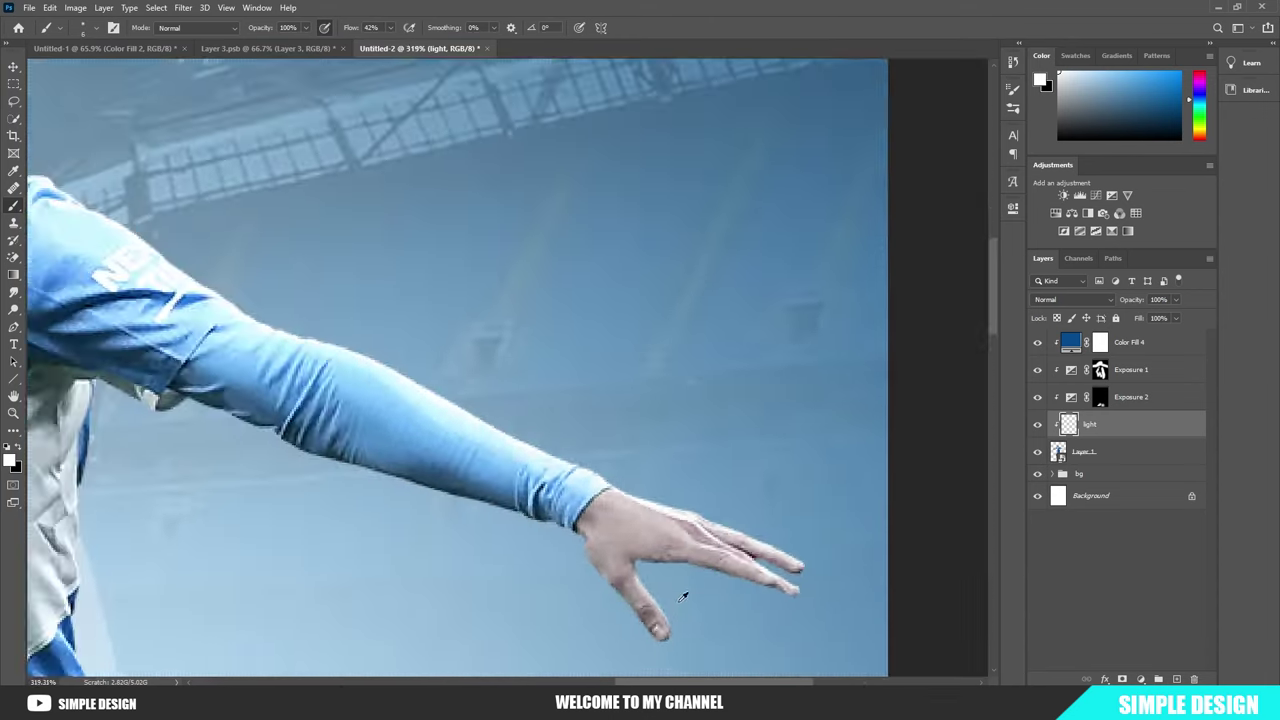
{"action": "scroll", "coordinate": [680, 590], "scroll_direction": "down", "scroll_amount": 2}
{"action": "scroll", "coordinate": [600, 560], "scroll_direction": "down", "scroll_amount": 2}
{"action": "scroll", "coordinate": [468, 458], "scroll_direction": "up", "scroll_amount": 3}
{"action": "scroll", "coordinate": [468, 458], "scroll_direction": "up", "scroll_amount": 2}
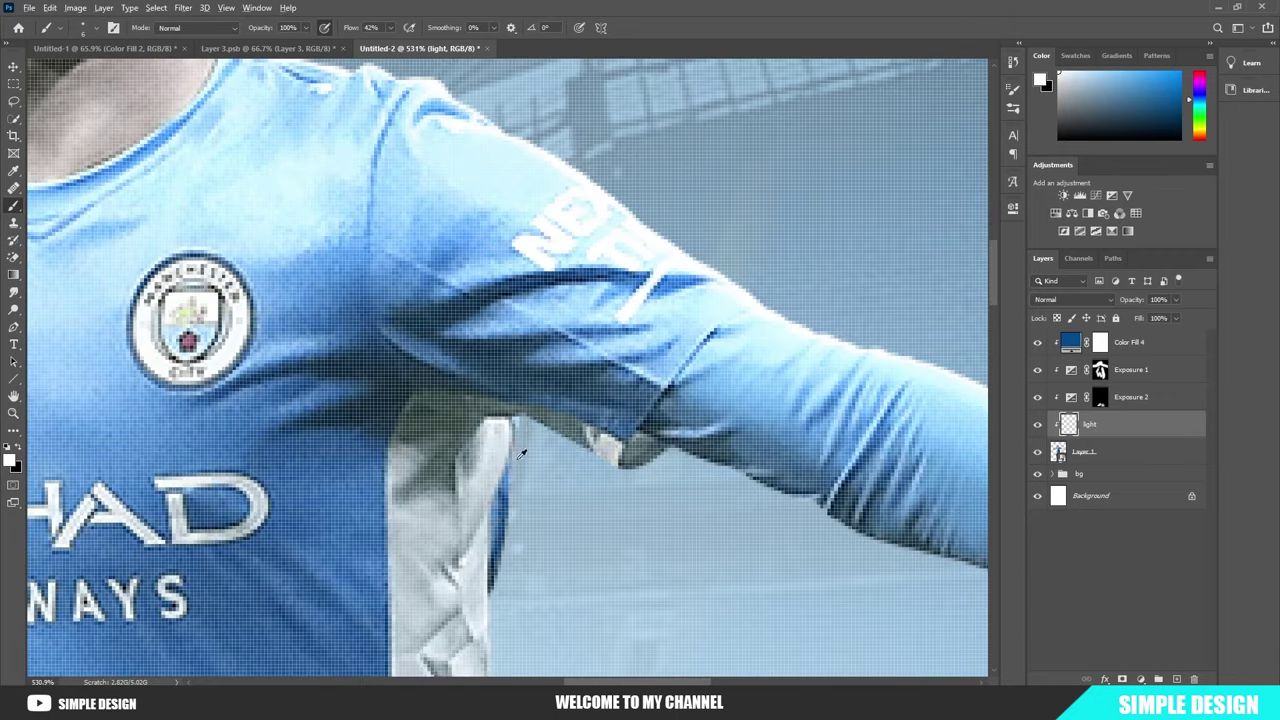
{"action": "scroll", "coordinate": [592, 583], "scroll_direction": "down", "scroll_amount": 2}
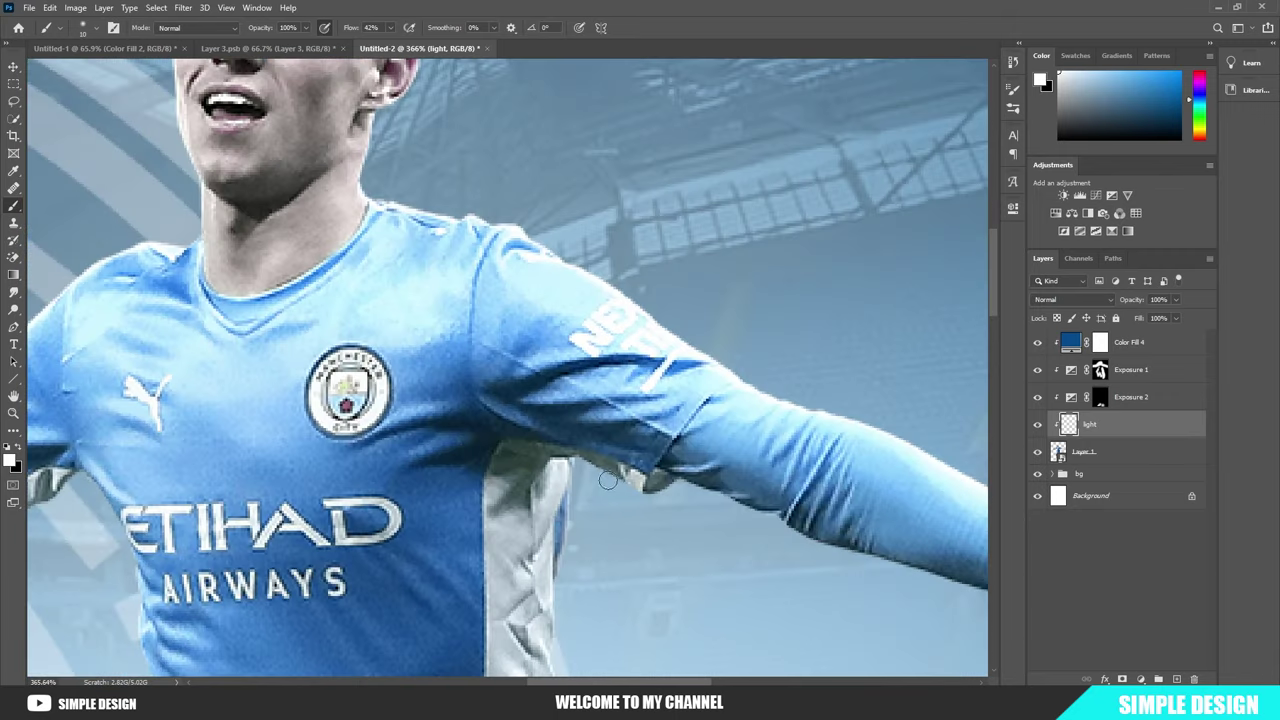
{"action": "scroll", "coordinate": [749, 551], "scroll_direction": "down", "scroll_amount": 2}
{"action": "scroll", "coordinate": [326, 462], "scroll_direction": "up", "scroll_amount": 2}
{"action": "scroll", "coordinate": [326, 462], "scroll_direction": "up", "scroll_amount": 1}
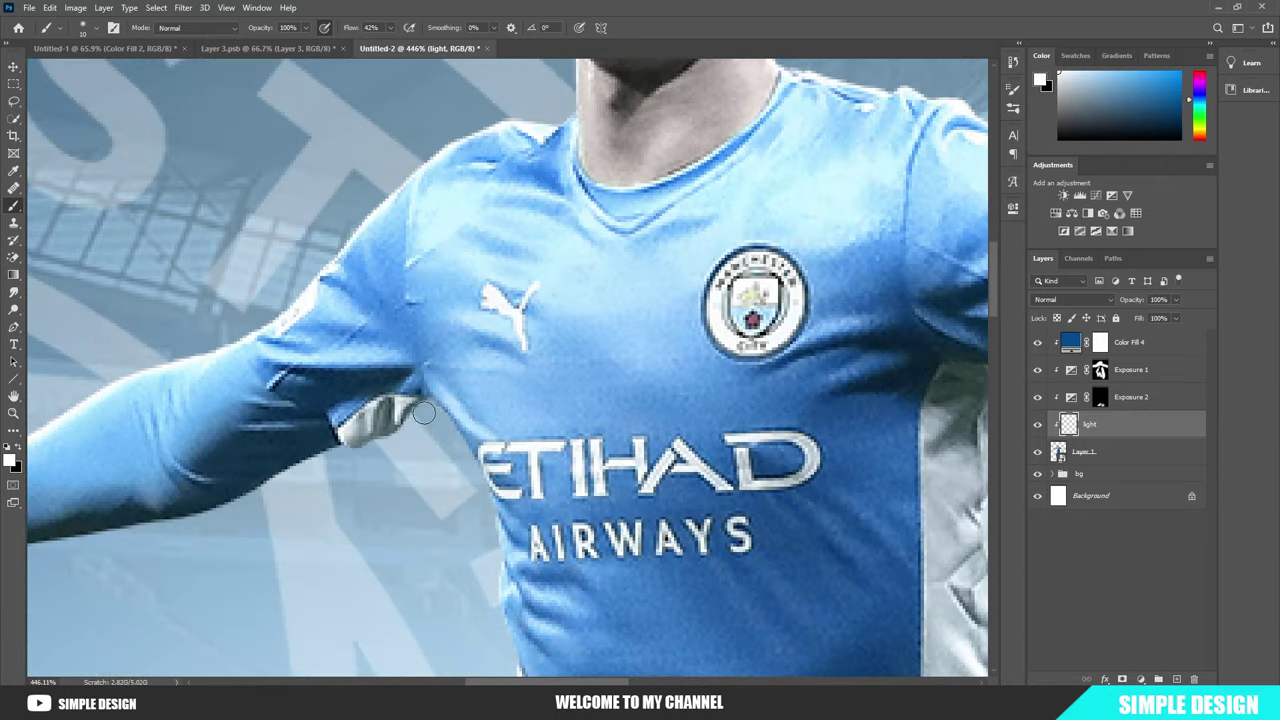
{"action": "scroll", "coordinate": [310, 498], "scroll_direction": "down", "scroll_amount": 1}
{"action": "scroll", "coordinate": [380, 580], "scroll_direction": "down", "scroll_amount": 2}
{"action": "scroll", "coordinate": [505, 200], "scroll_direction": "up", "scroll_amount": 2}
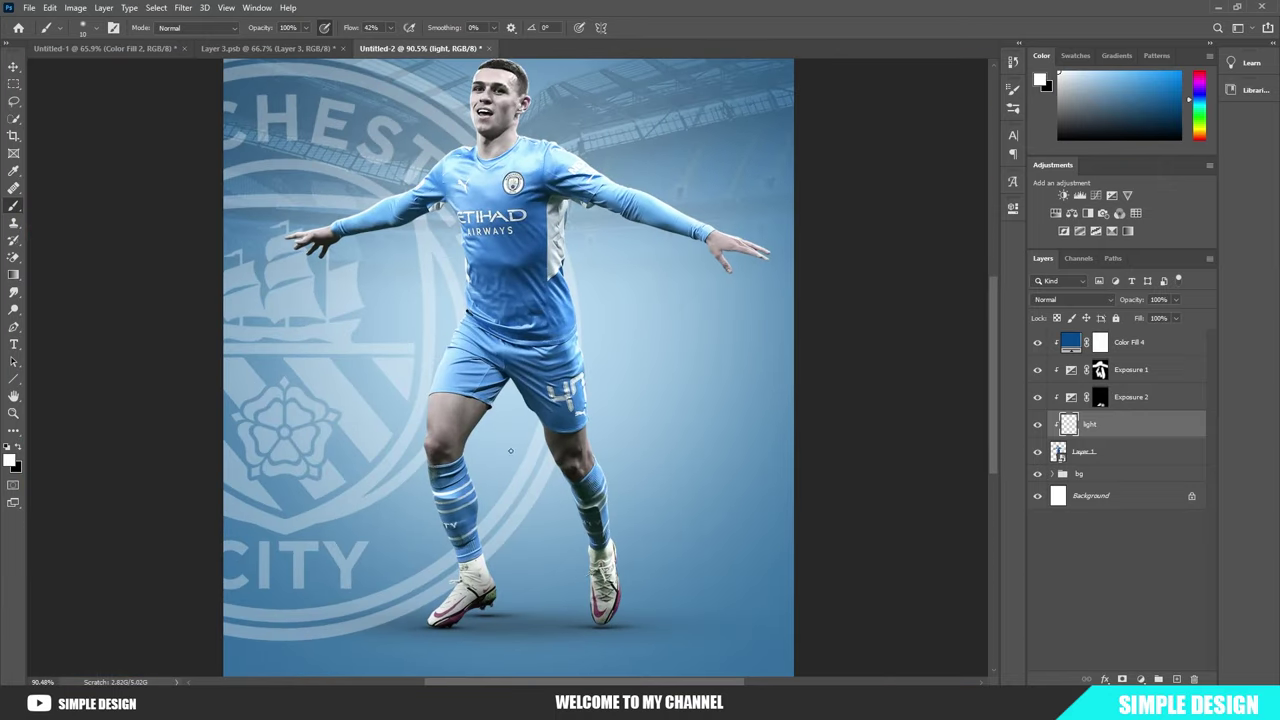
{"action": "scroll", "coordinate": [549, 150], "scroll_direction": "down", "scroll_amount": 1}
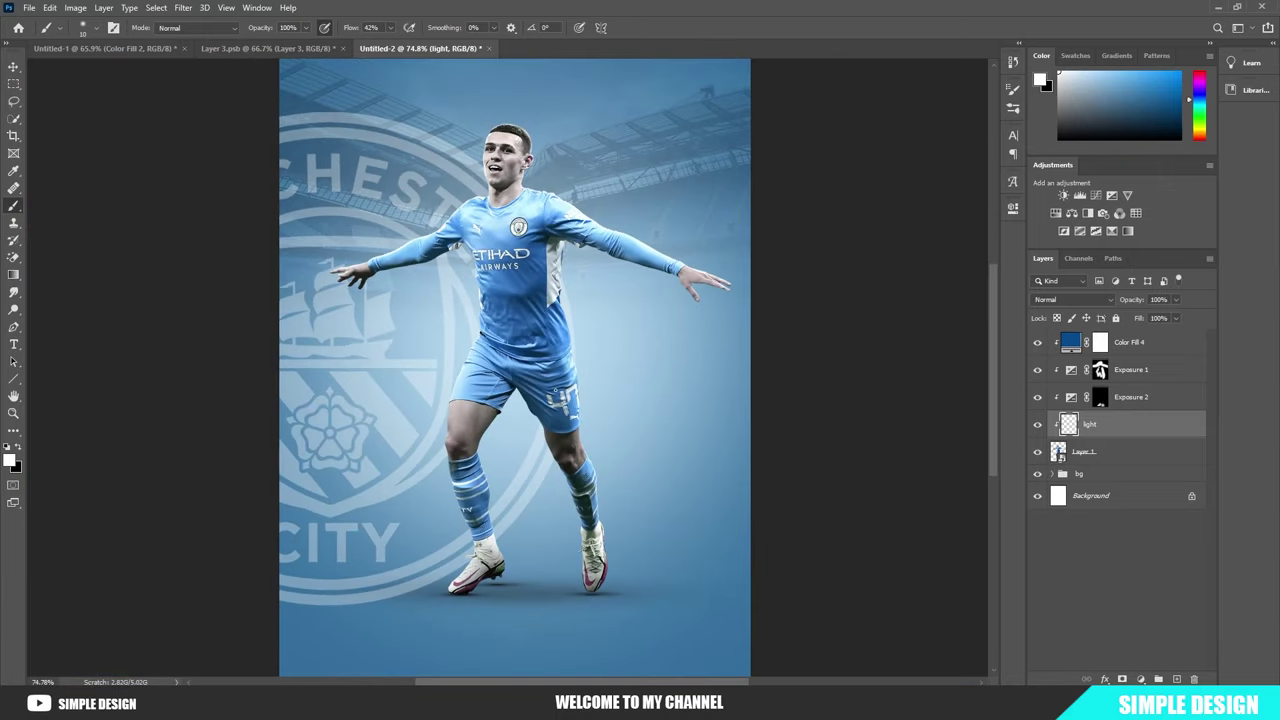
{"action": "scroll", "coordinate": [474, 328], "scroll_direction": "down", "scroll_amount": 2}
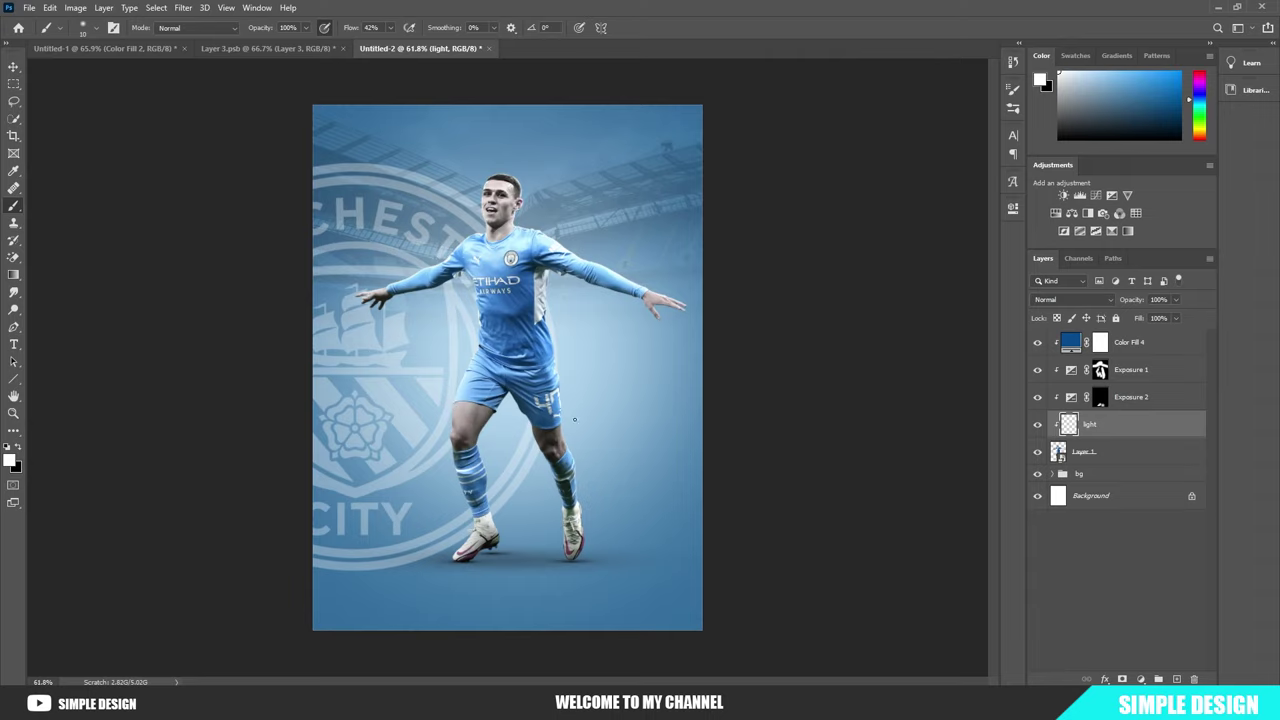
Step: Add an Exposure adjustment above the light layer with a negative exposure value
{"action": "left_click", "coordinate": [1037, 370]}
{"action": "left_click", "coordinate": [1037, 397]}
{"action": "left_click", "coordinate": [1141, 679]}
{"action": "left_click", "coordinate": [1160, 524]}
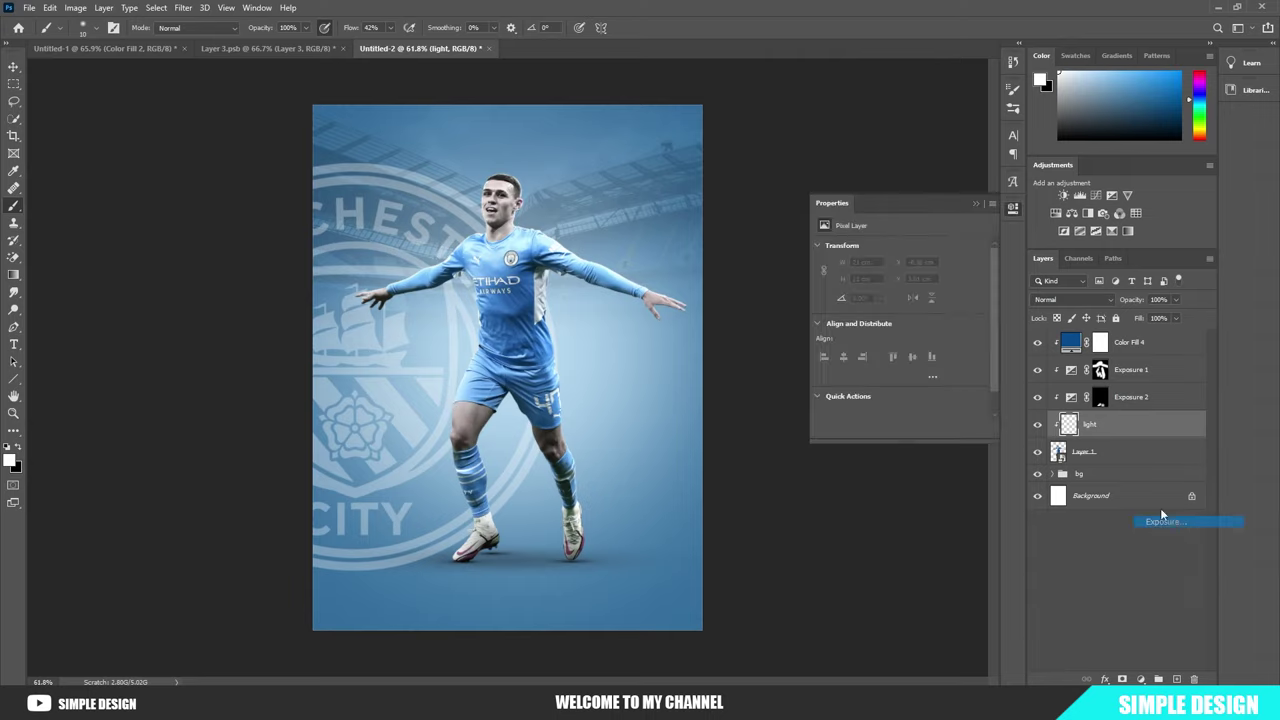
{"action": "left_click_drag", "start_coordinate": [899, 283], "coordinate": [891, 283]}
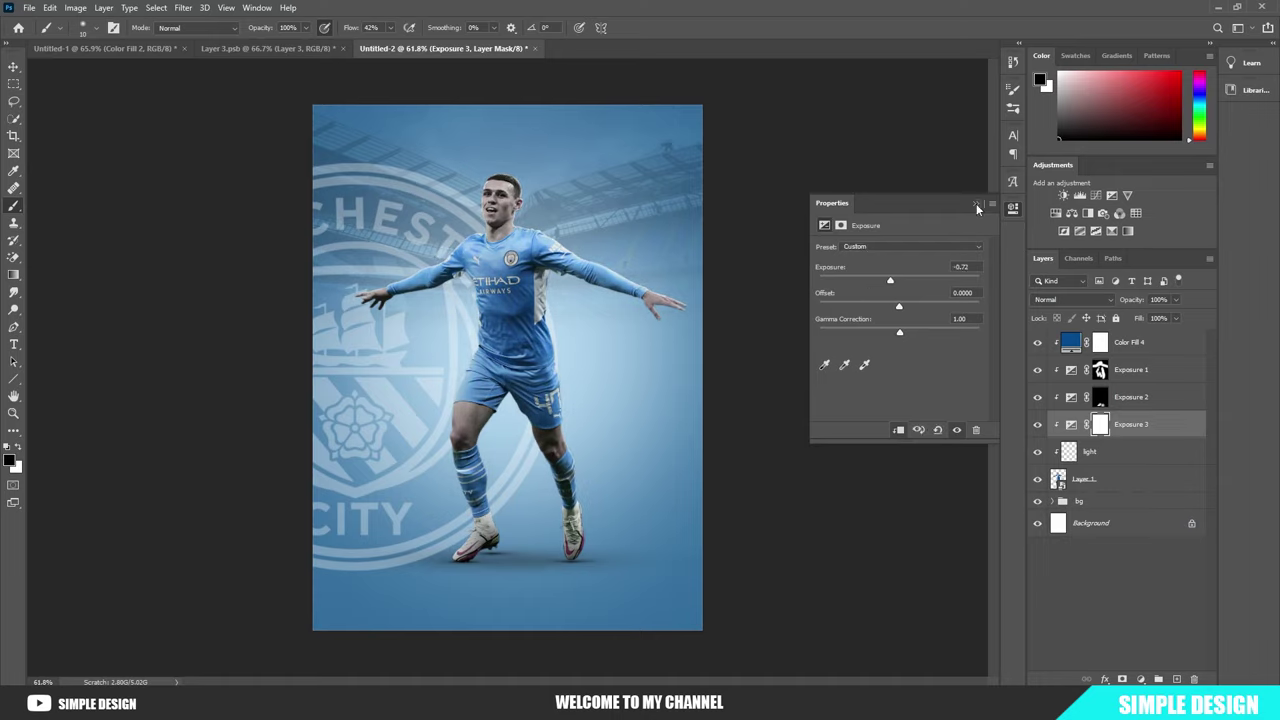
{"action": "left_click", "coordinate": [977, 205]}
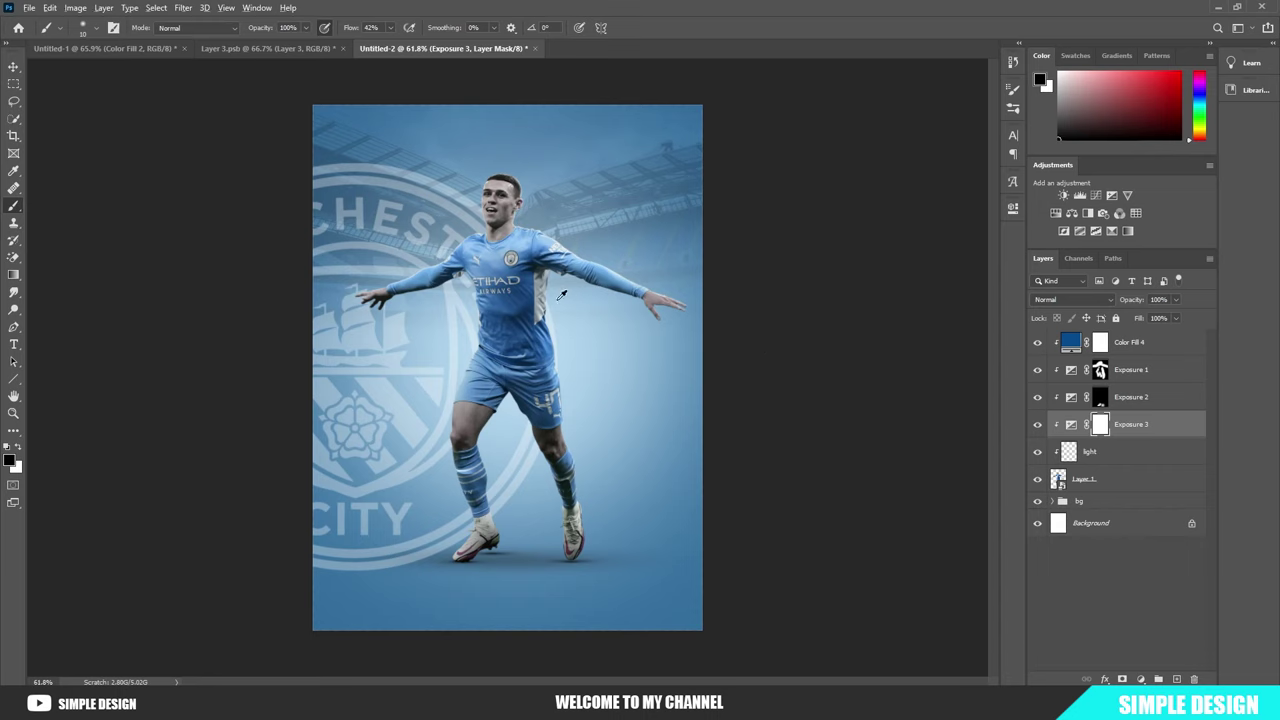
Step: Paint the Exposure 3 mask over the player with a large soft brush of about 500 px
{"action": "right_click", "coordinate": [482, 236]}
{"action": "key", "text": "Escape"}
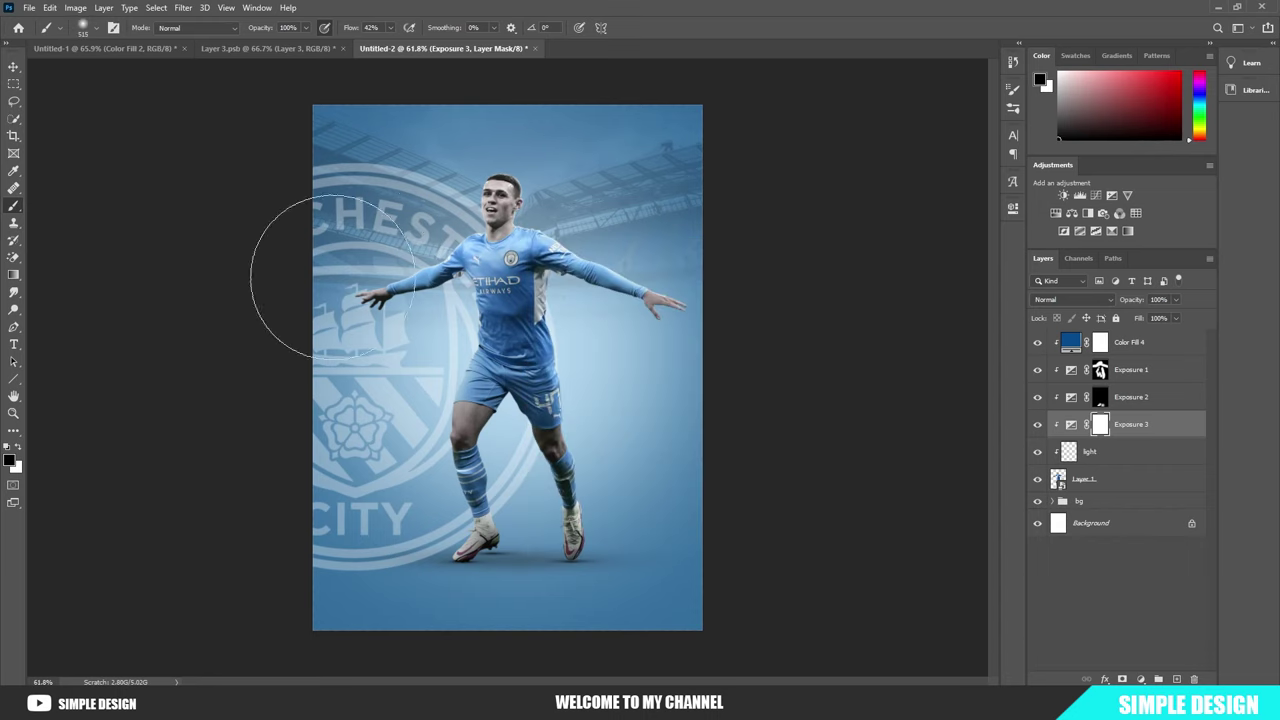
{"action": "mouse_move", "coordinate": [333, 277]}
{"action": "left_mouse_down"}
{"action": "mouse_move", "coordinate": [766, 271]}
{"action": "mouse_move", "coordinate": [671, 570]}
{"action": "mouse_move", "coordinate": [417, 479]}
{"action": "mouse_move", "coordinate": [418, 577]}
{"action": "left_mouse_up"}
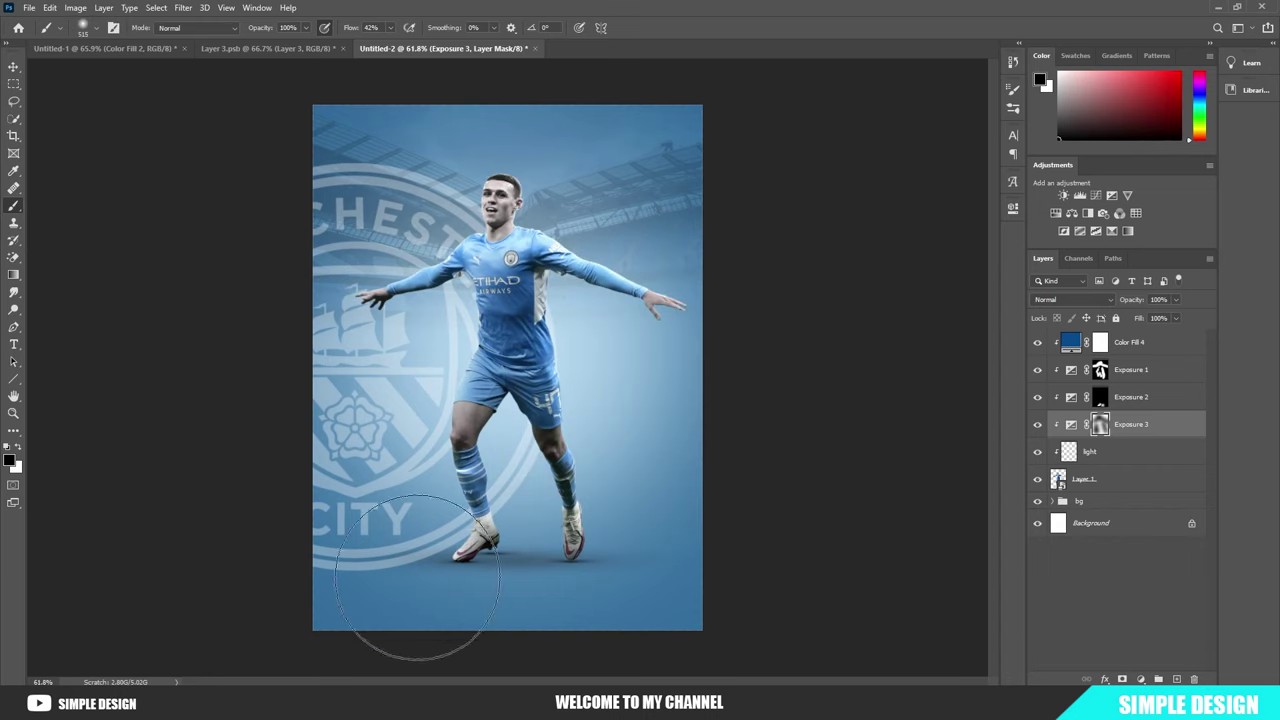
{"action": "left_click_drag", "start_coordinate": [418, 352], "coordinate": [390, 361]}
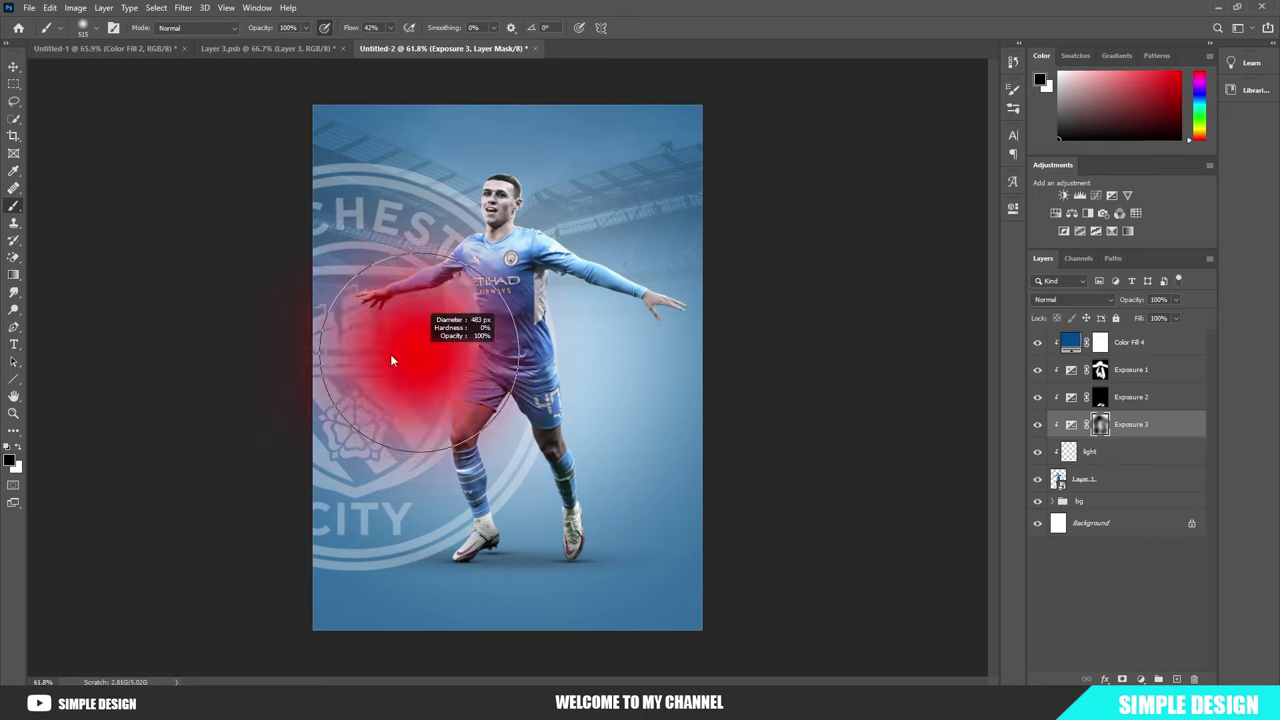
{"action": "left_click", "coordinate": [1038, 424]}
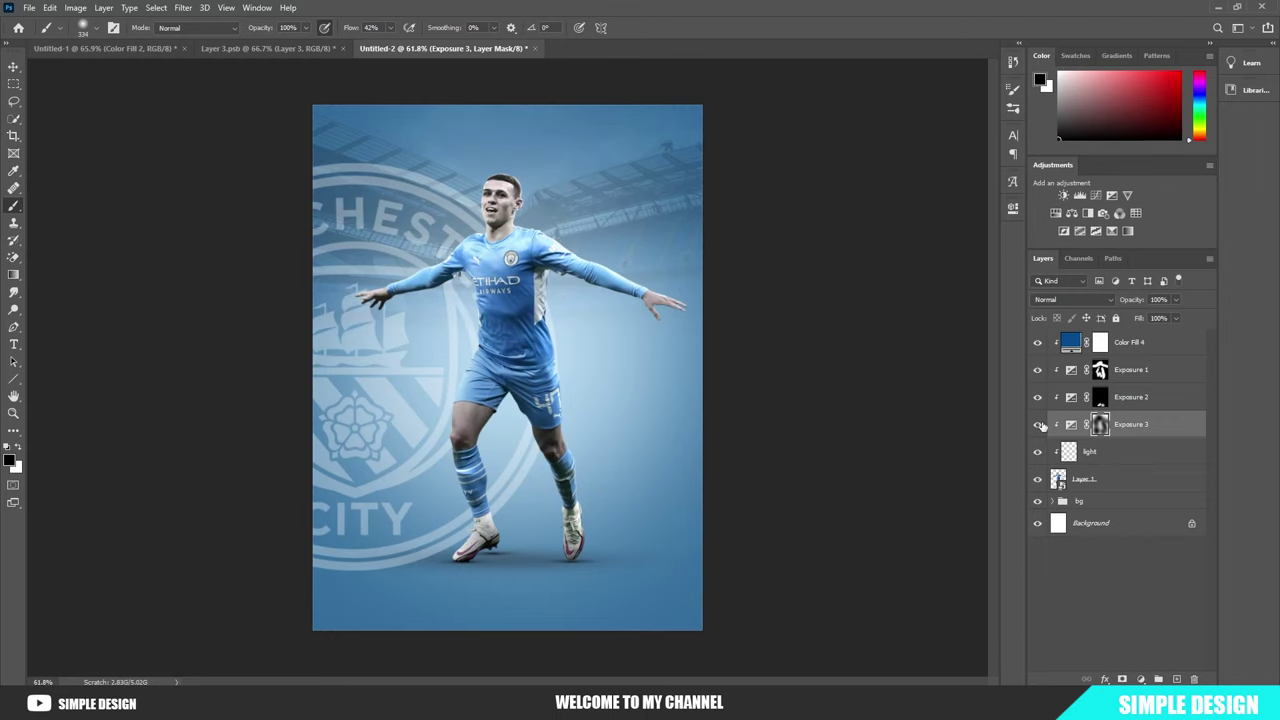
Step: Lower the Exposure 3 layer's opacity to 81%
{"action": "left_click_drag", "start_coordinate": [1135, 301], "coordinate": [1123, 304]}
{"action": "scroll", "coordinate": [478, 293], "scroll_direction": "up", "scroll_amount": 1}
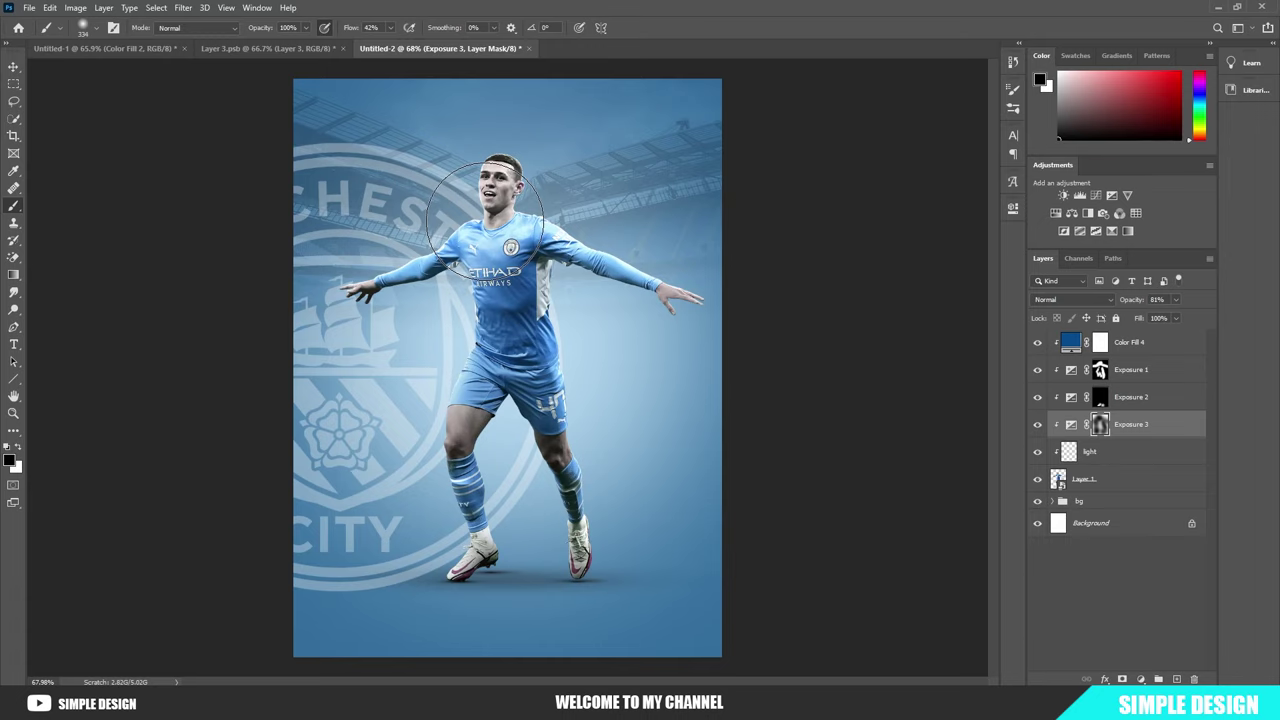
{"action": "scroll", "coordinate": [560, 400], "scroll_direction": "up", "scroll_amount": 3}
{"action": "scroll", "coordinate": [548, 375], "scroll_direction": "down", "scroll_amount": 5}
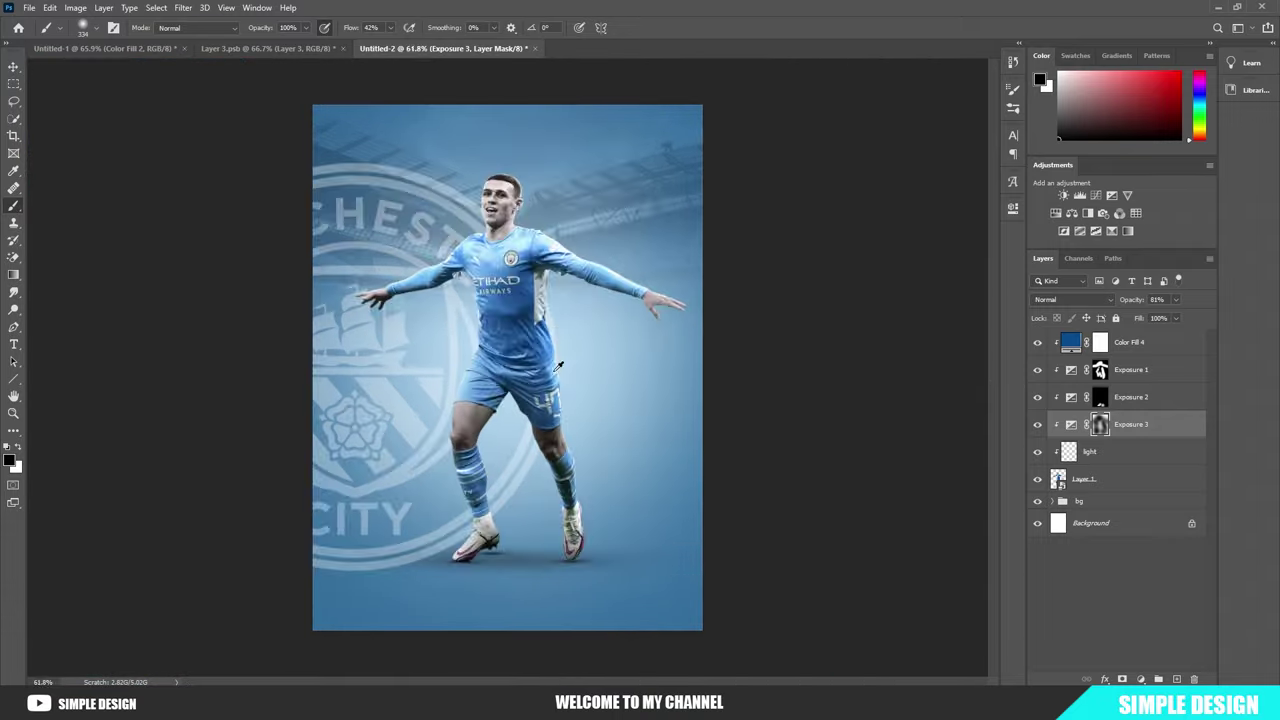
{"action": "scroll", "coordinate": [571, 314], "scroll_direction": "down", "scroll_amount": 1}
{"action": "scroll", "coordinate": [571, 314], "scroll_direction": "up", "scroll_amount": 2}
{"action": "scroll", "coordinate": [640, 290], "scroll_direction": "down", "scroll_amount": 1}
{"action": "scroll", "coordinate": [555, 187], "scroll_direction": "up", "scroll_amount": 3}
{"action": "scroll", "coordinate": [555, 187], "scroll_direction": "up", "scroll_amount": 2}
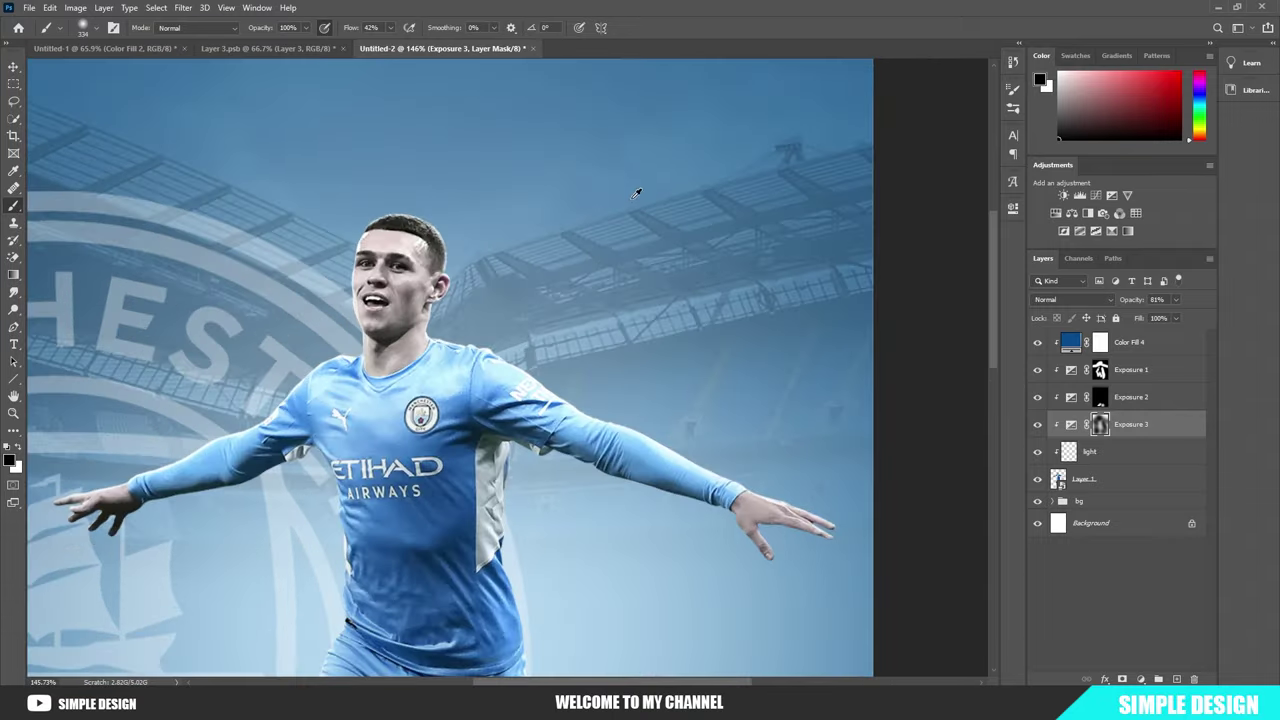
{"action": "scroll", "coordinate": [640, 250], "scroll_direction": "down", "scroll_amount": 5}
{"action": "scroll", "coordinate": [560, 420], "scroll_direction": "up", "scroll_amount": 3}
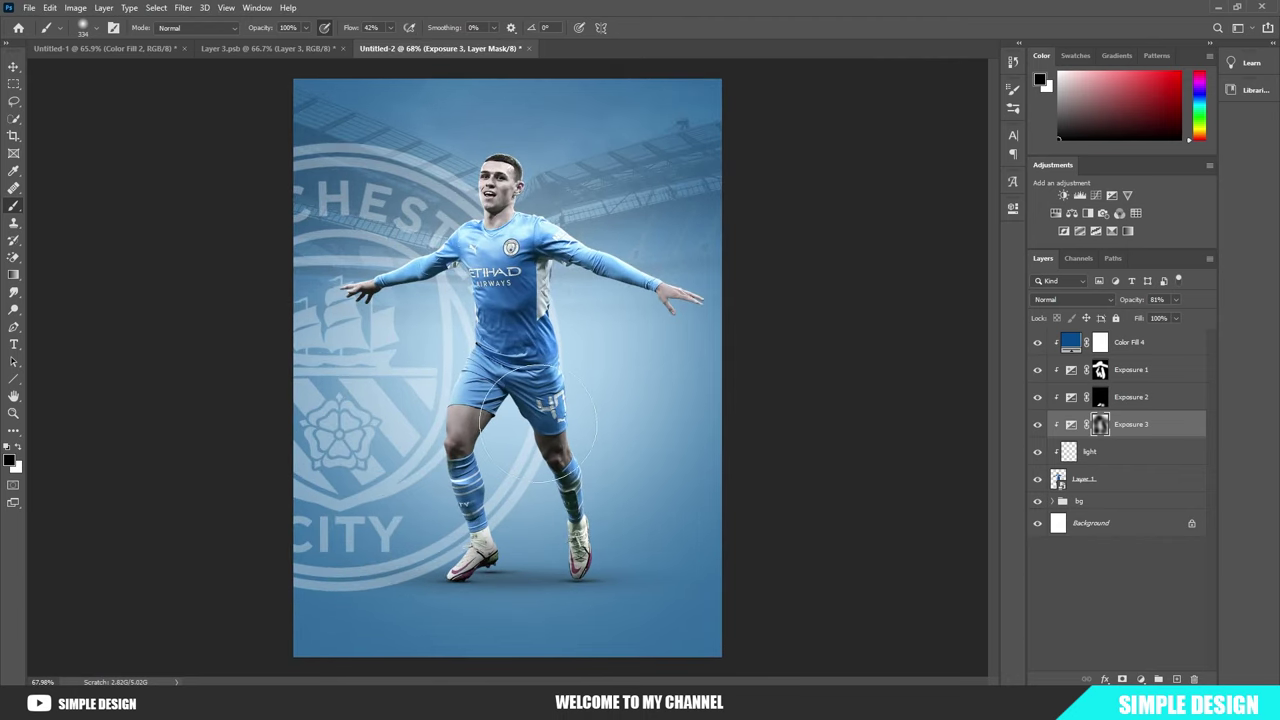
Step: Group the player's layers, from Color Fill 4 down to Layer 1, into Group 1
{"action": "left_click", "coordinate": [1138, 345]}
{"action": "left_click", "coordinate": [1140, 455], "text": "shift"}
{"action": "left_click", "coordinate": [1128, 481], "text": "shift"}
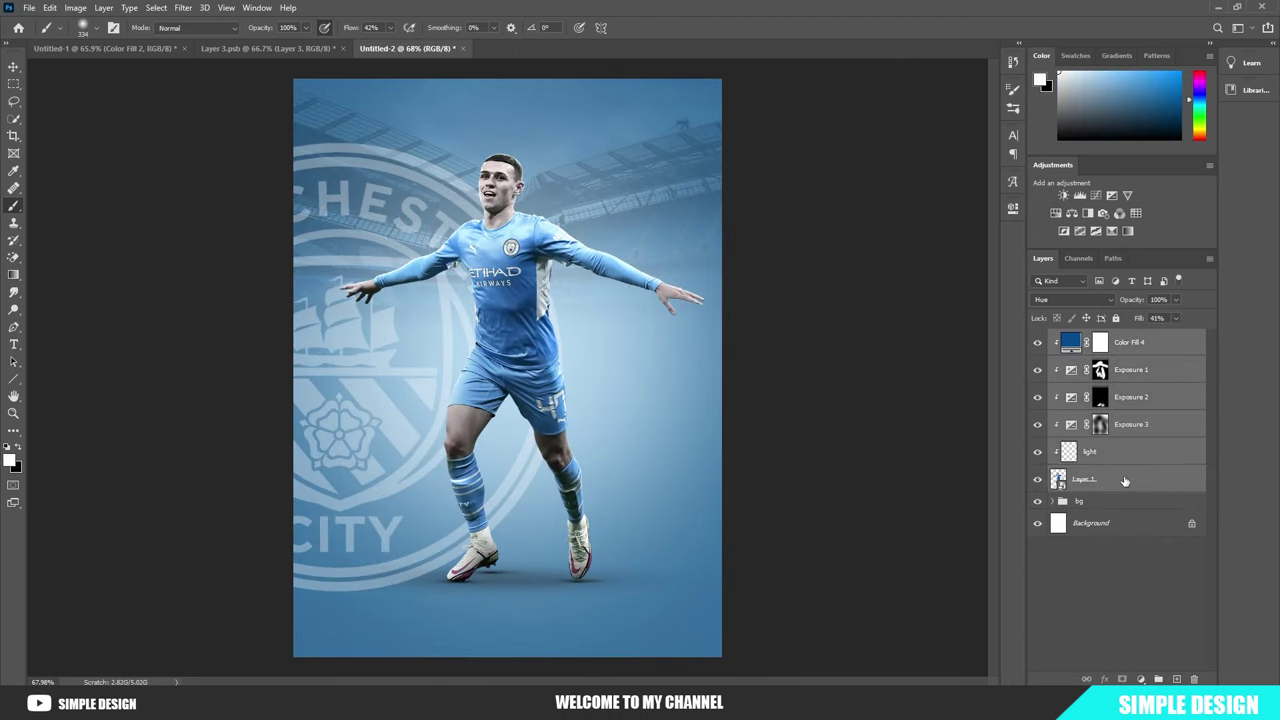
{"action": "key", "text": "ctrl+g"}
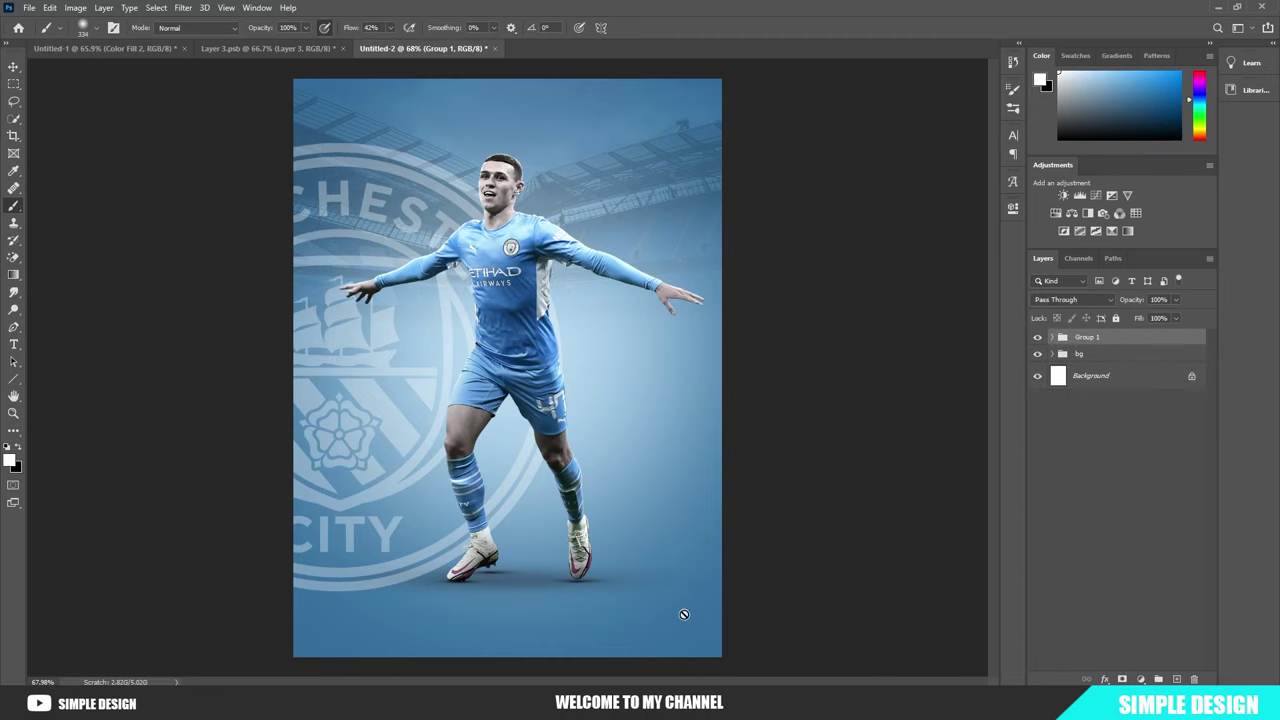
Step: Type PHIL below the player's feet with tracking 0 and All Caps off
{"action": "key", "text": "t"}
{"action": "left_click", "coordinate": [371, 586]}
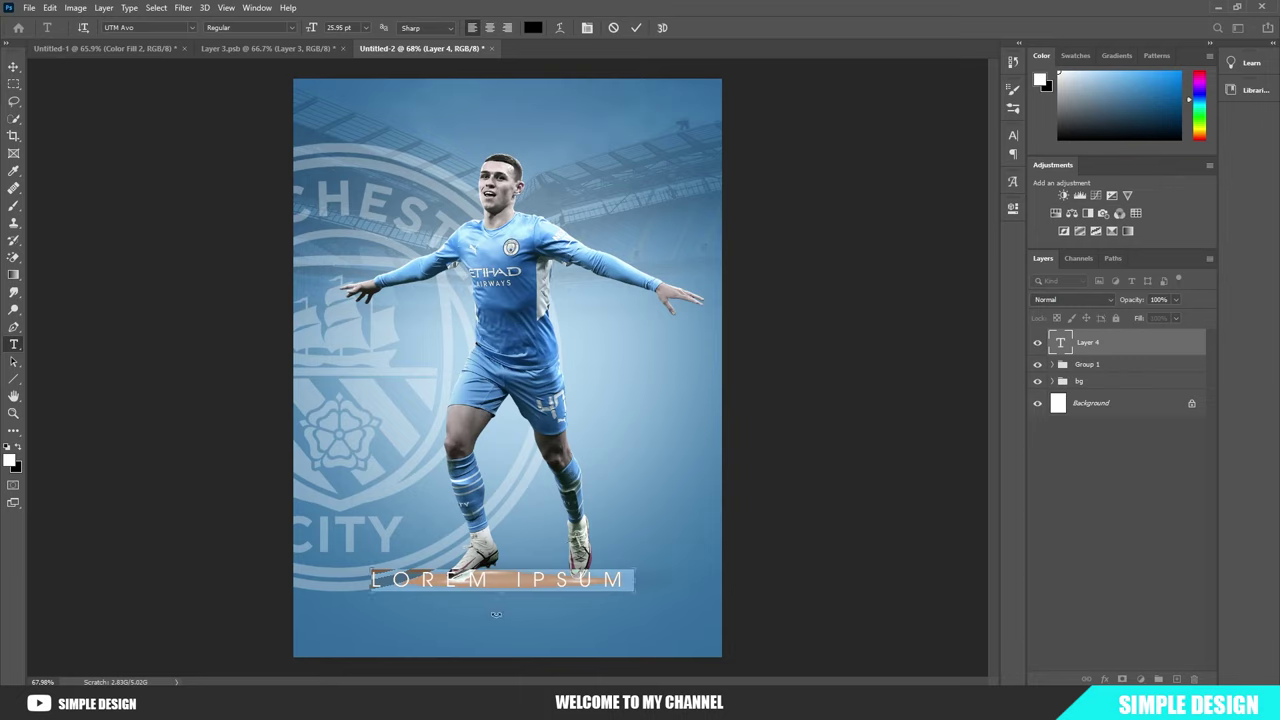
{"action": "type", "text": "PHIL"}
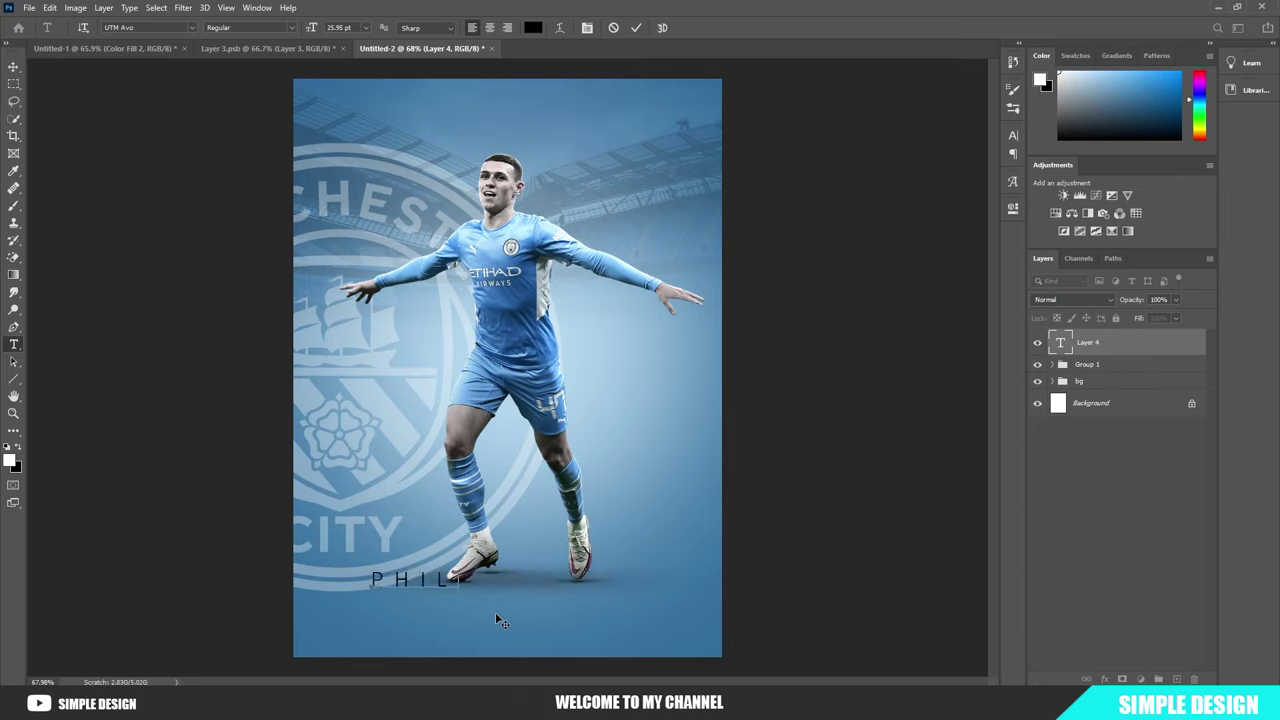
{"action": "key", "text": "ctrl+a"}
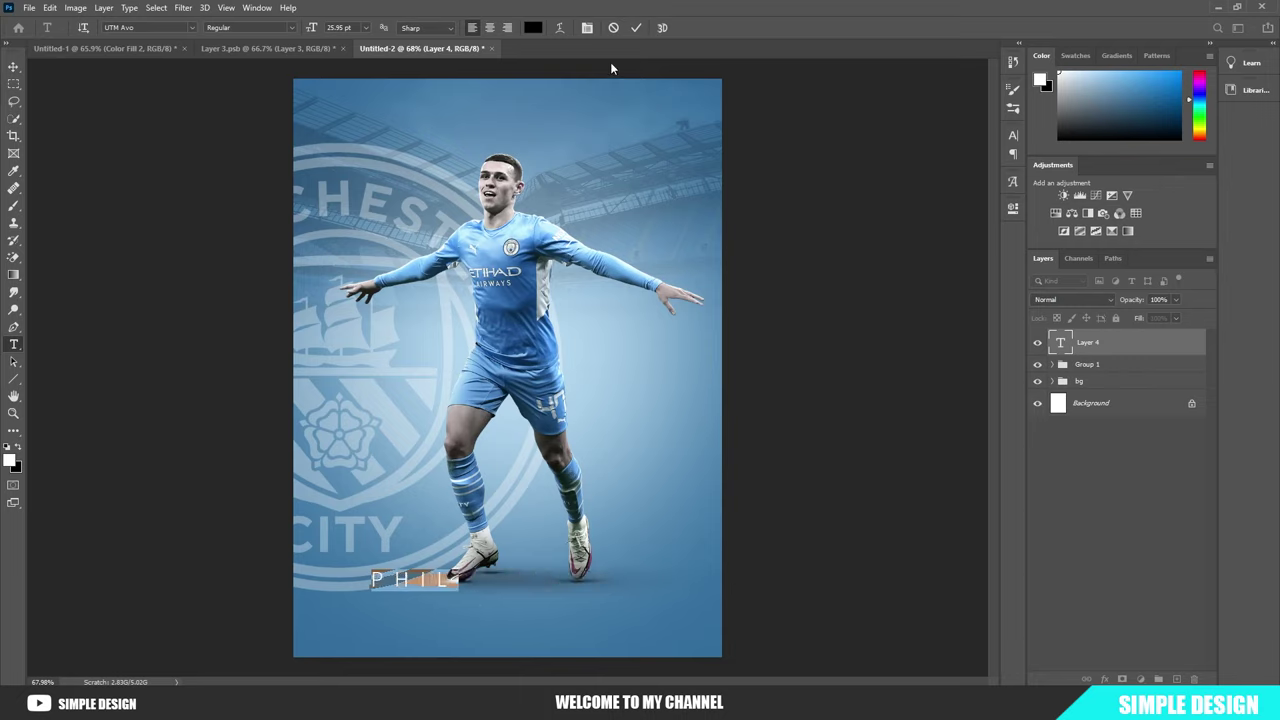
{"action": "left_click", "coordinate": [588, 28]}
{"action": "left_click", "coordinate": [990, 184]}
{"action": "left_click", "coordinate": [972, 261]}
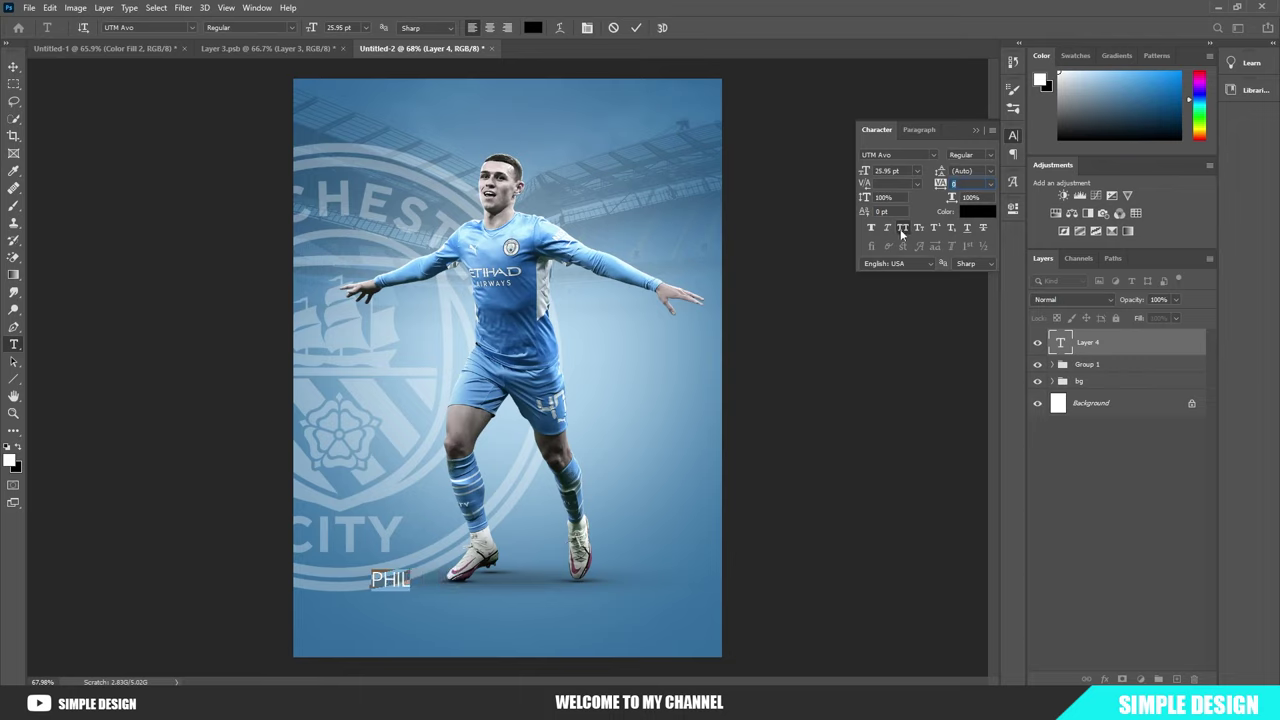
{"action": "left_click", "coordinate": [902, 229]}
{"action": "left_click", "coordinate": [975, 131]}
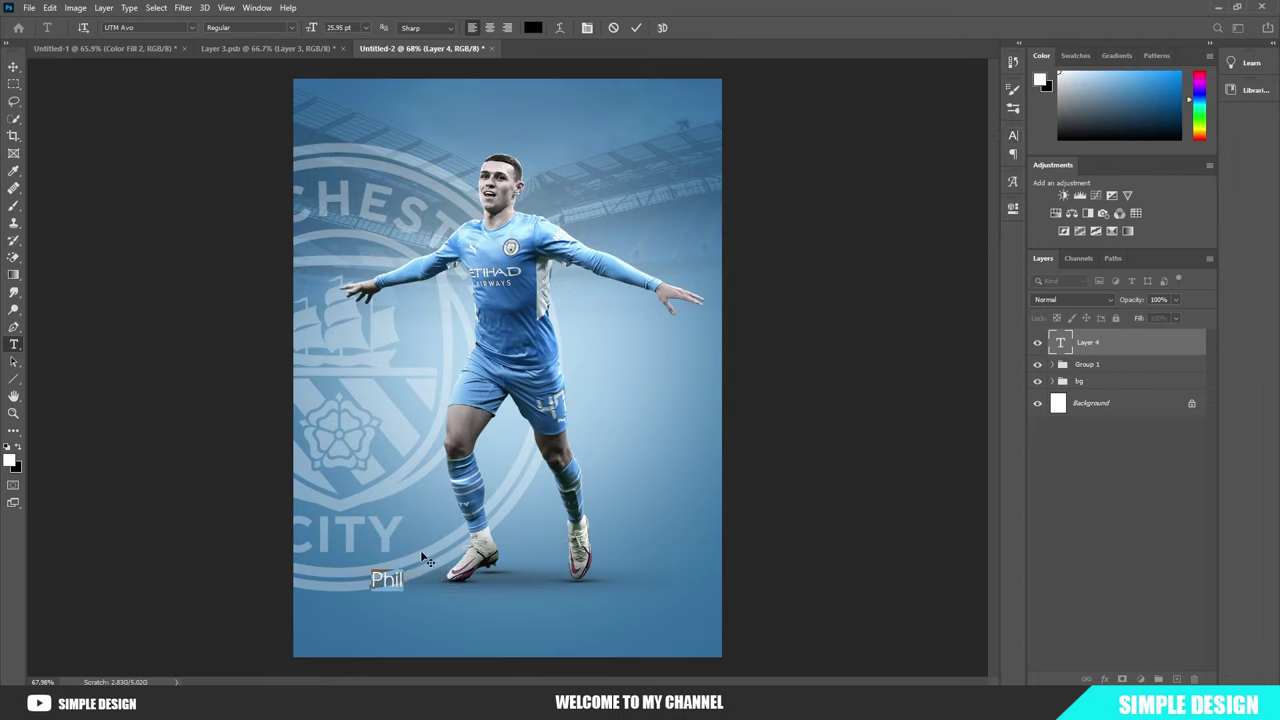
Step: Set Phil in the SVN-Unthrift script font and scale it up about three times
{"action": "left_click", "coordinate": [192, 27]}
{"action": "left_click", "coordinate": [200, 65]}
{"action": "left_click", "coordinate": [636, 27]}
{"action": "key", "text": "ctrl+t"}
{"action": "left_click_drag", "start_coordinate": [400, 571], "coordinate": [472, 512]}
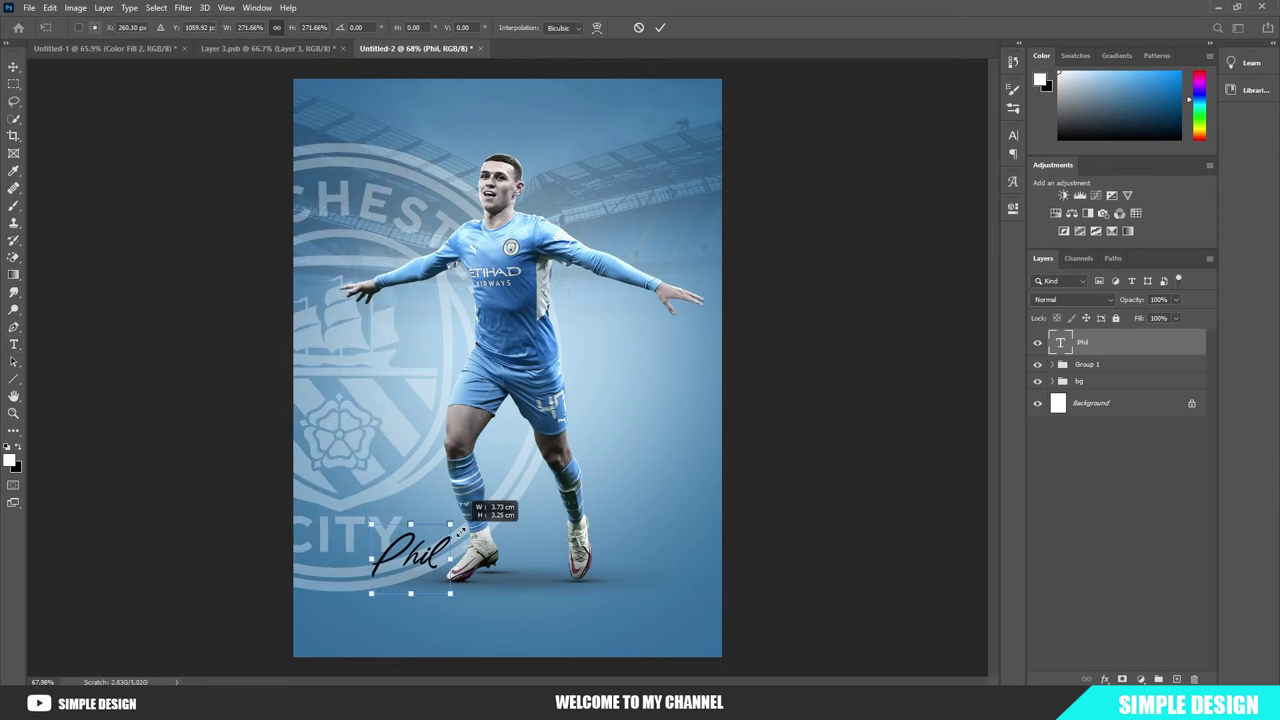
{"action": "key", "text": "Return"}
Step: Colour the Phil text white (#ffffff) and place a new text line near the poster bottom
{"action": "double_click", "coordinate": [1060, 342]}
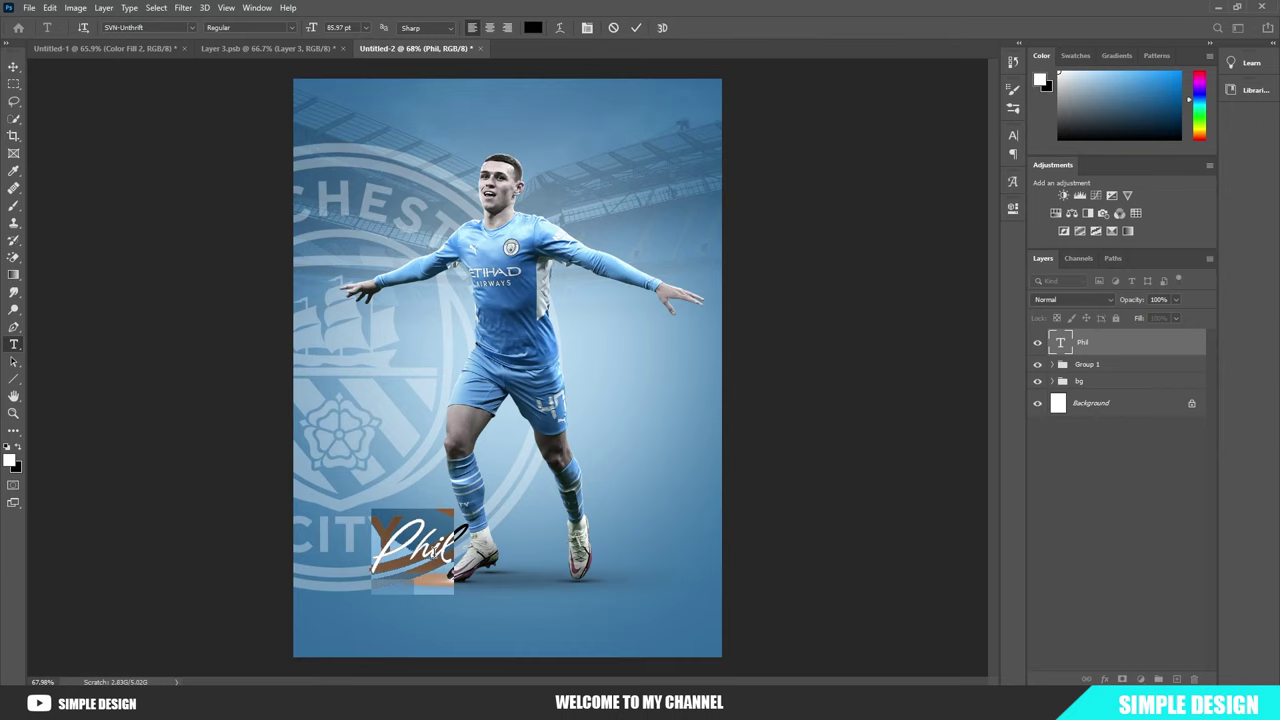
{"action": "left_click", "coordinate": [533, 27]}
{"action": "type", "text": "ffffff"}
{"action": "key", "text": "Return"}
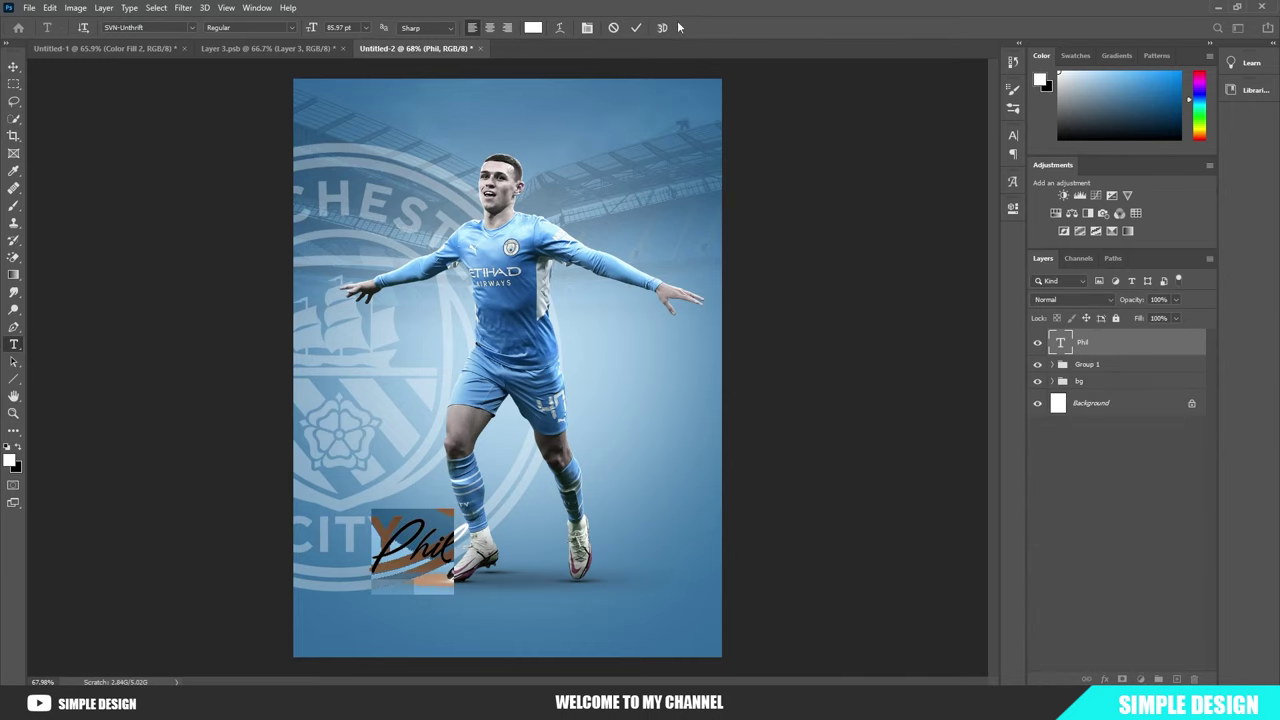
{"action": "left_click", "coordinate": [494, 612]}
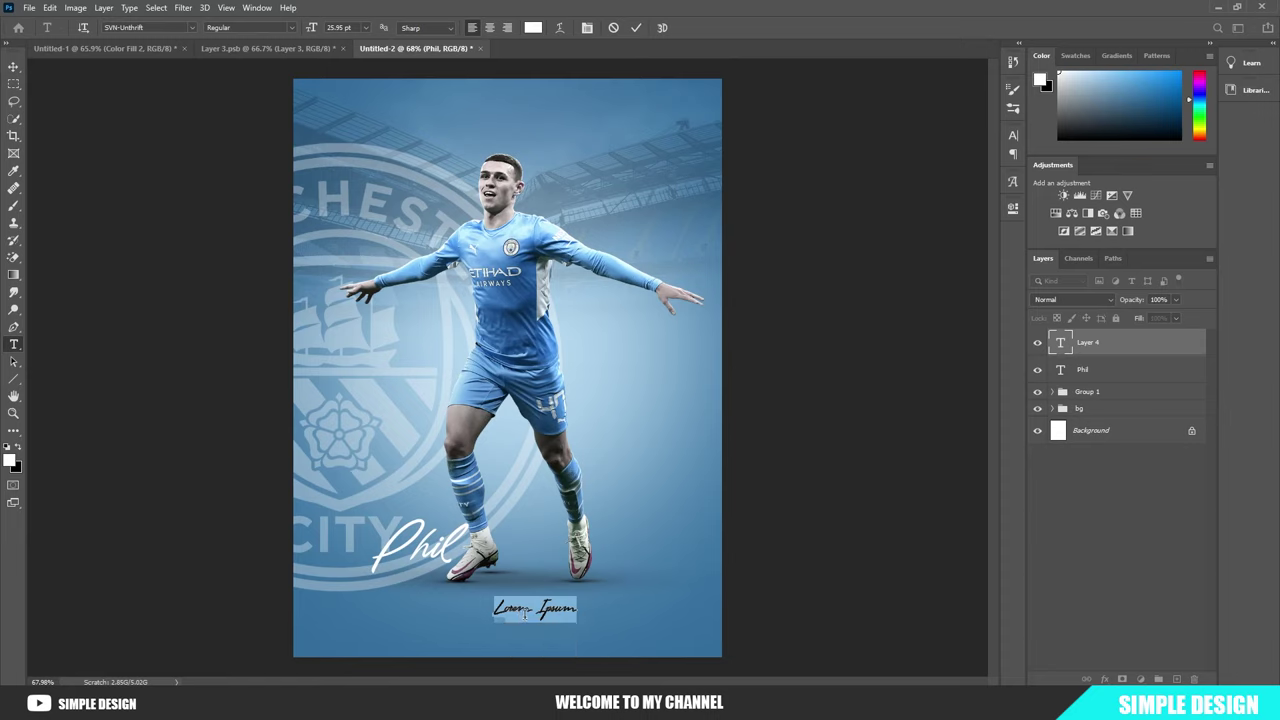
Step: Finish the Foden text line and scale it up to about 470%
{"action": "type", "text": "Foden"}
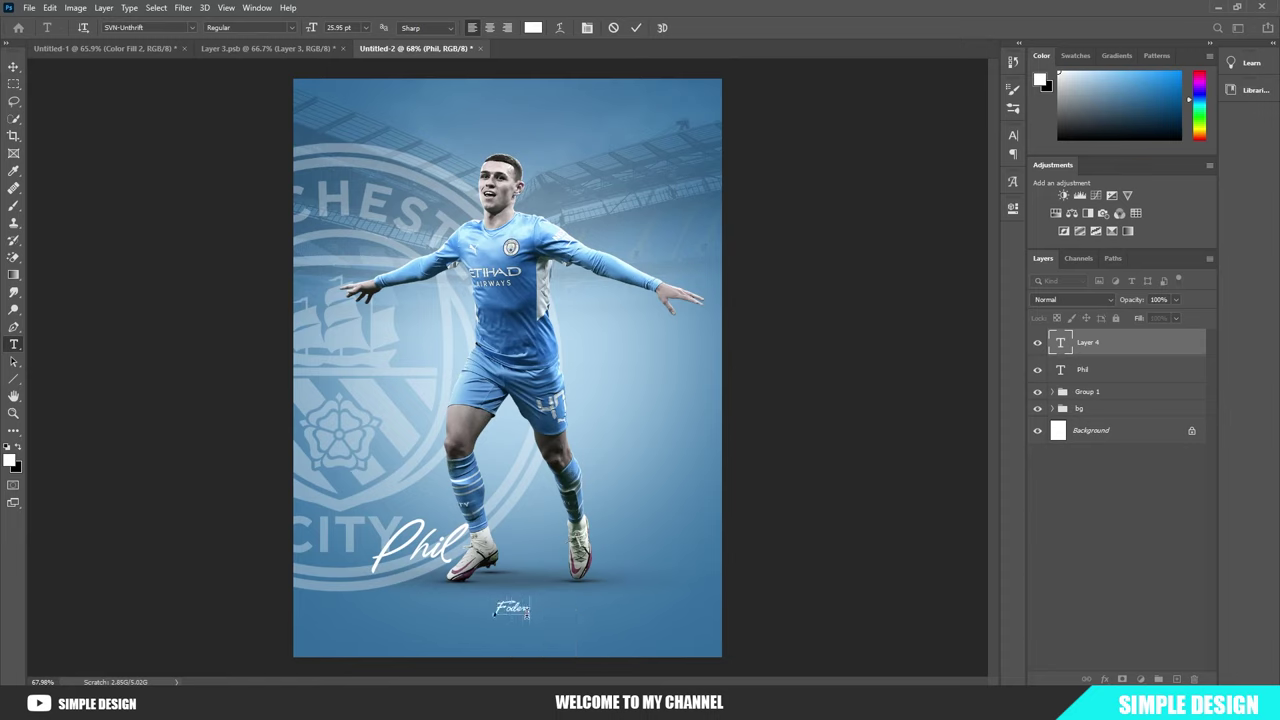
{"action": "left_click", "coordinate": [636, 27]}
{"action": "key", "text": "ctrl+t"}
{"action": "mouse_move", "coordinate": [530, 599]}
{"action": "left_mouse_down"}
{"action": "mouse_move", "coordinate": [659, 499]}
{"action": "mouse_move", "coordinate": [504, 541]}
{"action": "left_mouse_up"}
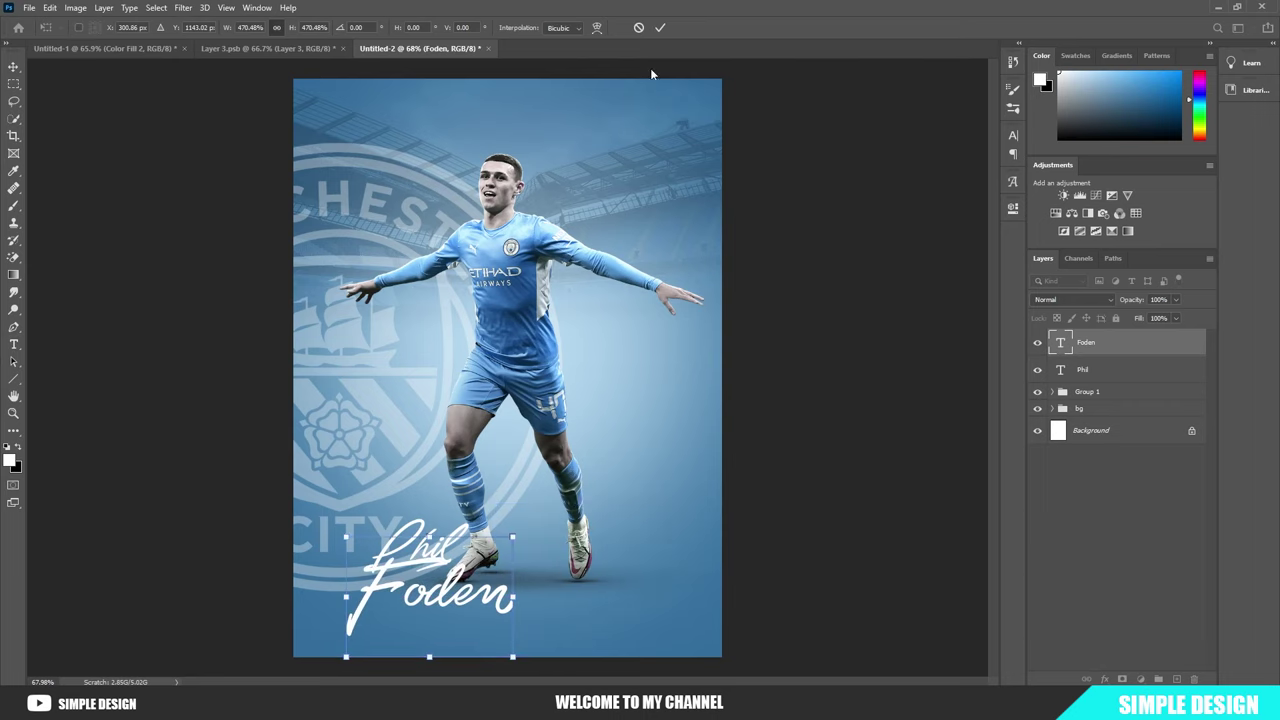
{"action": "left_click", "coordinate": [660, 28]}
Step: Resize Phil so it sits just above Foden
{"action": "left_click", "coordinate": [1110, 369]}
{"action": "key", "text": "ctrl+t"}
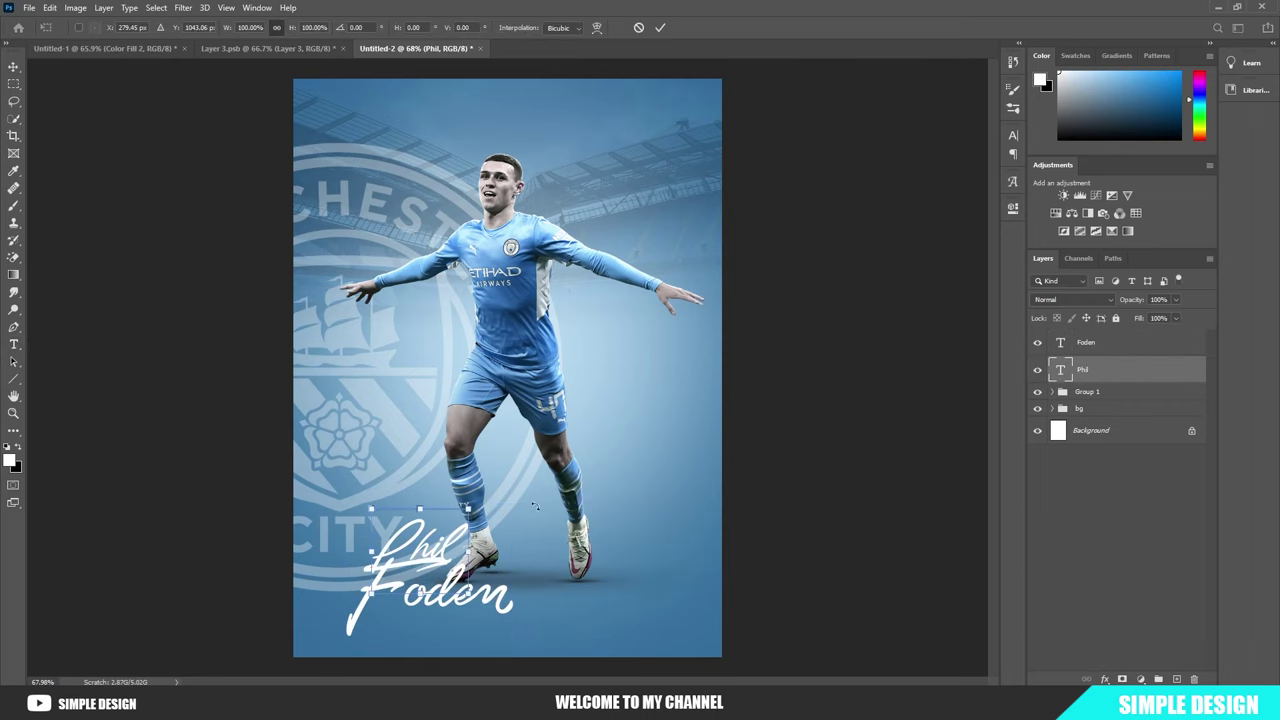
{"action": "left_click_drag", "start_coordinate": [458, 548], "coordinate": [444, 545]}
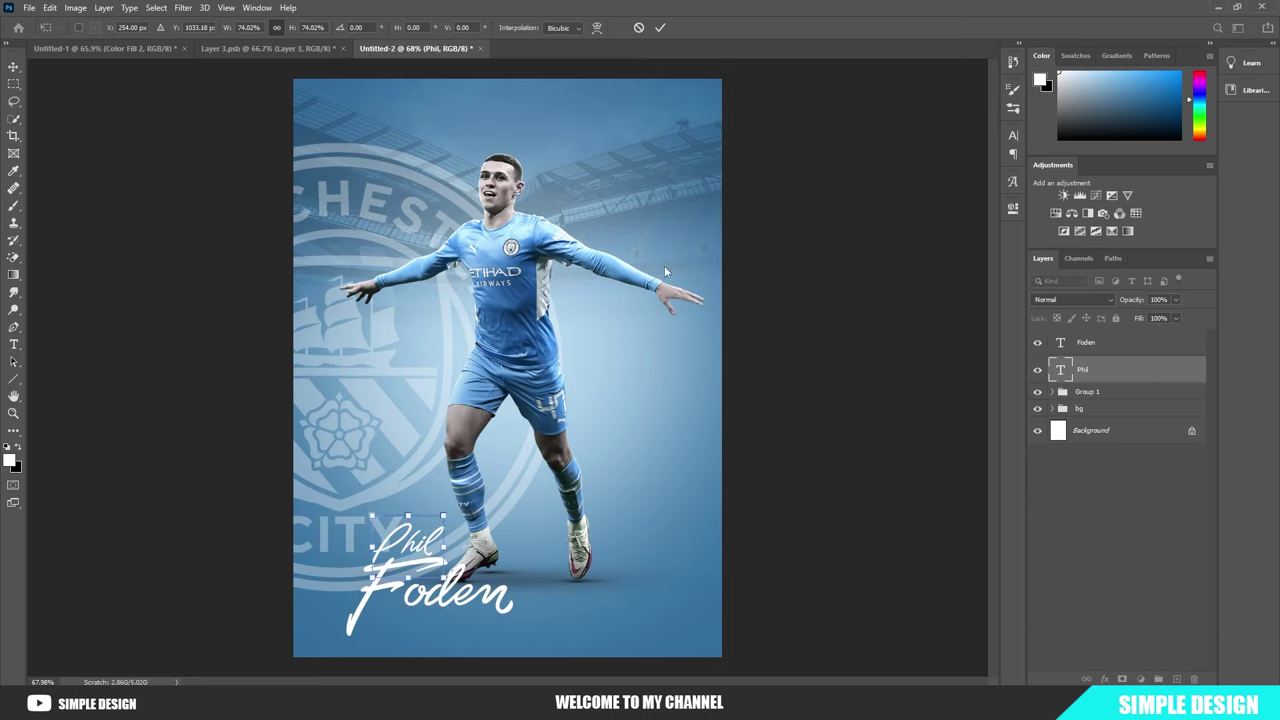
{"action": "left_click", "coordinate": [660, 28]}
Step: Rotate both name layers about -6.77° and enlarge them together to 115%
{"action": "left_click", "coordinate": [1110, 342], "text": "shift"}
{"action": "key", "text": "ctrl+t"}
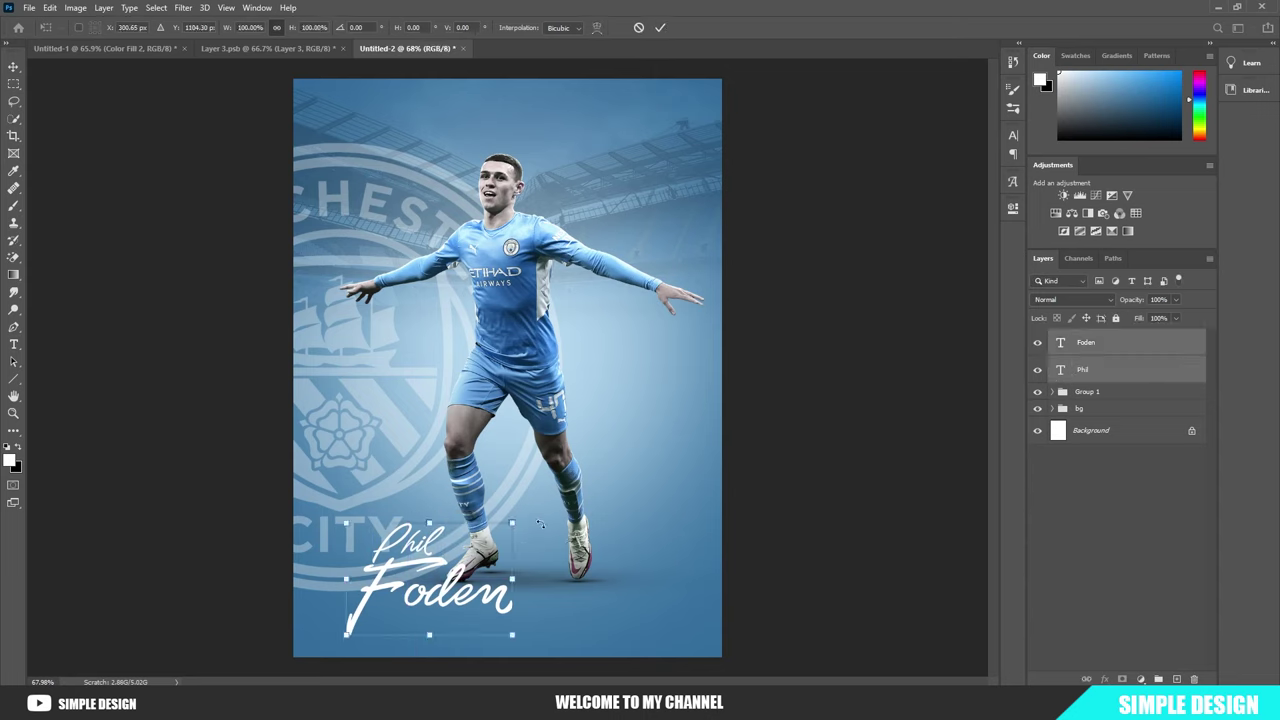
{"action": "left_click_drag", "start_coordinate": [534, 538], "coordinate": [529, 510]}
{"action": "left_click_drag", "start_coordinate": [511, 568], "coordinate": [522, 541]}
{"action": "left_click", "coordinate": [660, 28]}
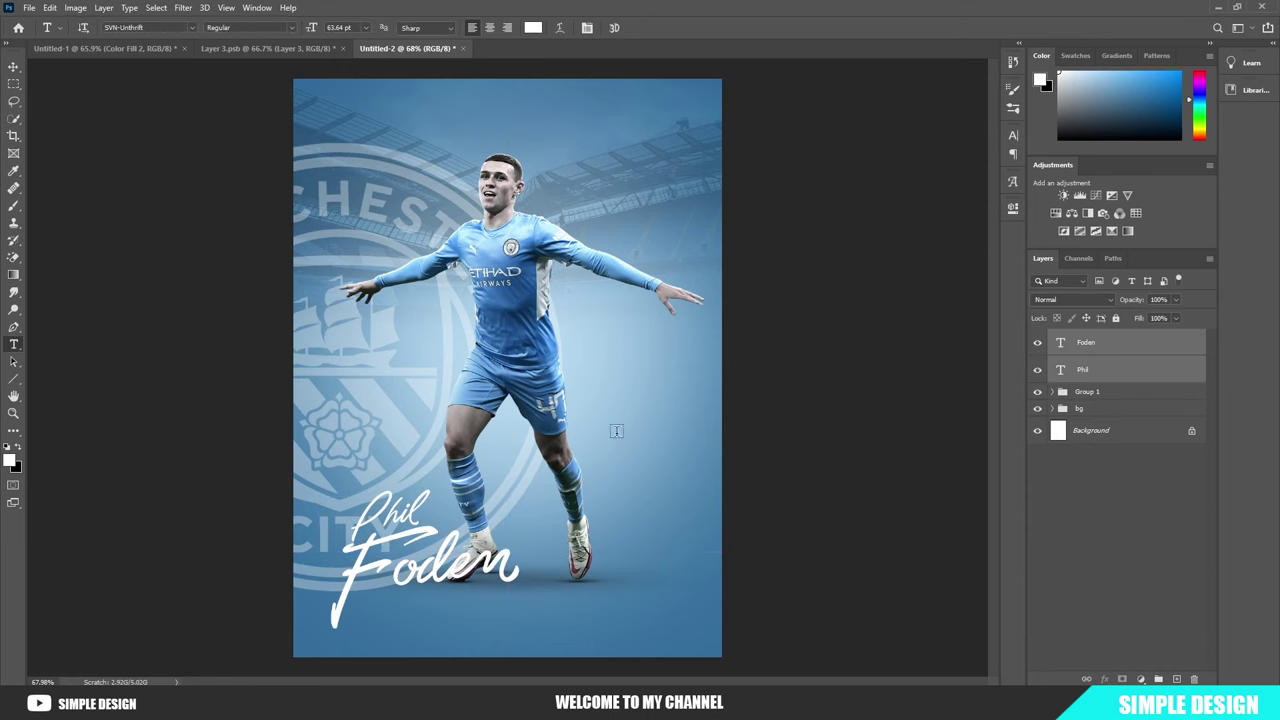
{"action": "scroll", "coordinate": [602, 543], "scroll_direction": "down", "scroll_amount": 2}
{"action": "scroll", "coordinate": [602, 543], "scroll_direction": "up", "scroll_amount": 2}
Step: Type 'manchester city' in UTM Avo at the top of the poster
{"action": "left_click", "coordinate": [1124, 347]}
{"action": "left_click", "coordinate": [426, 118]}
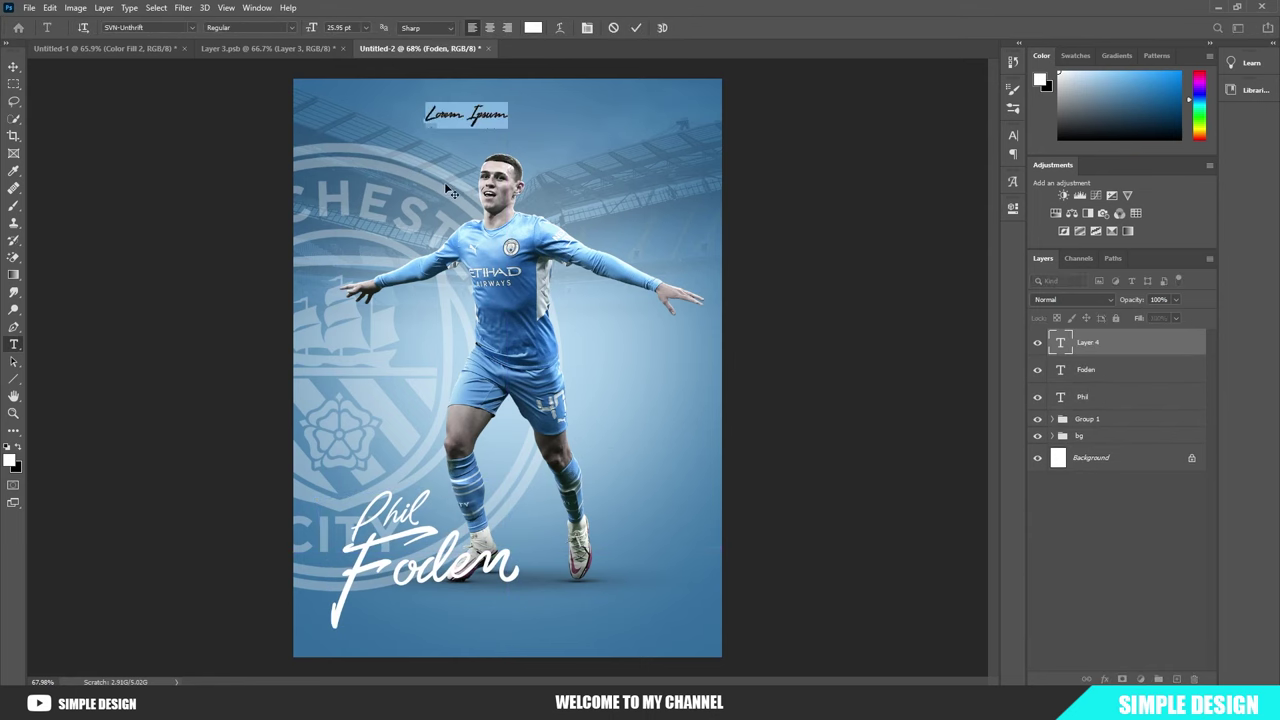
{"action": "left_click", "coordinate": [191, 27]}
{"action": "left_click", "coordinate": [160, 80]}
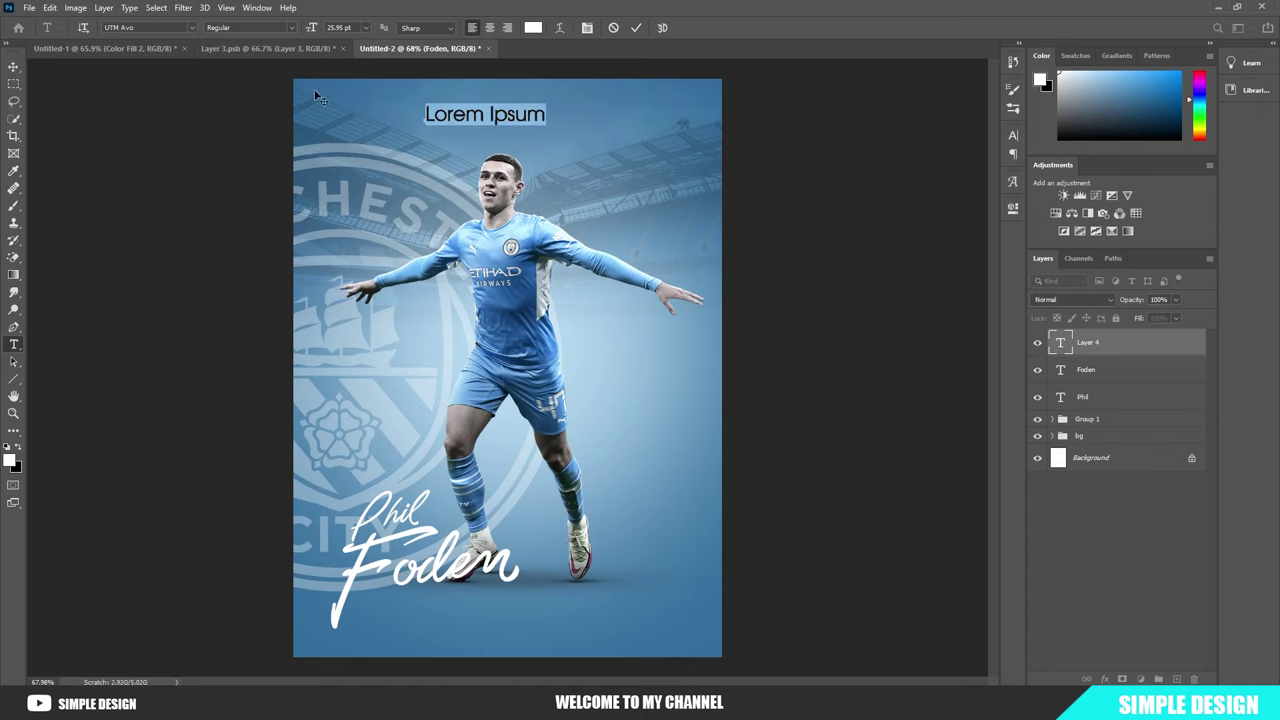
{"action": "type", "text": "manchester city"}
Step: Make the title All Caps with letter spacing of 600
{"action": "triple_click", "coordinate": [534, 114]}
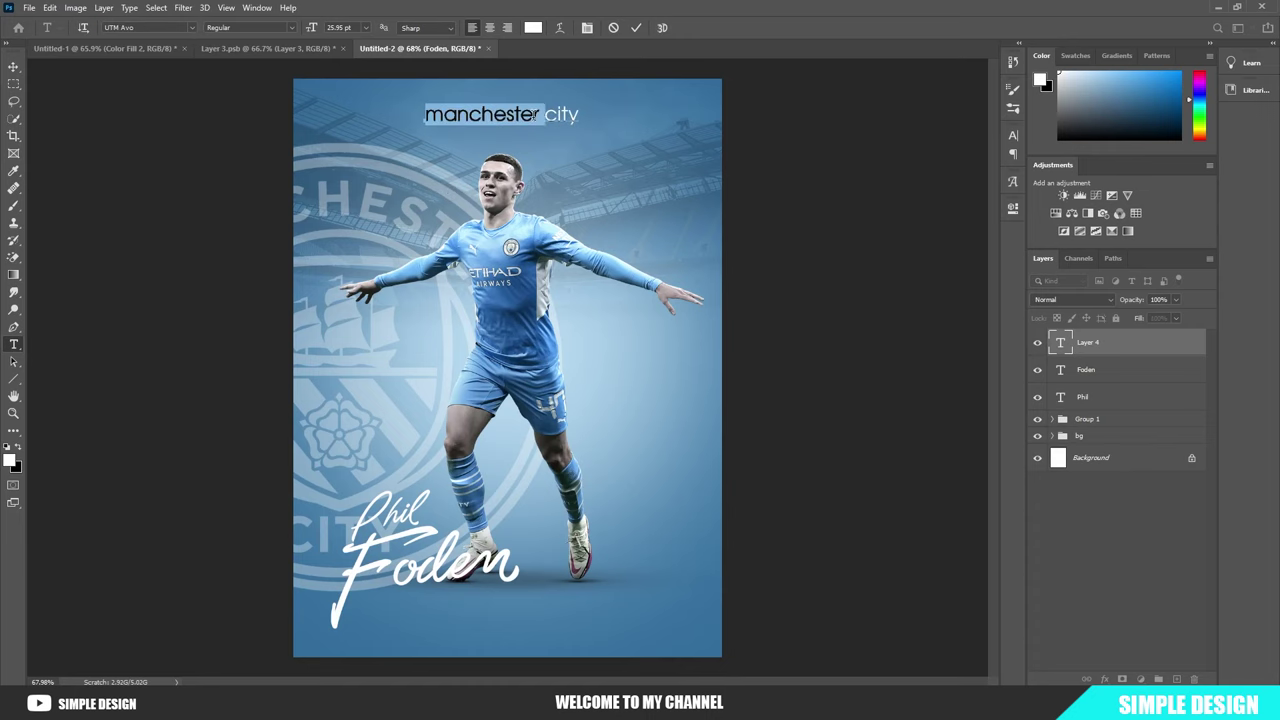
{"action": "left_click", "coordinate": [588, 28]}
{"action": "left_click", "coordinate": [903, 228]}
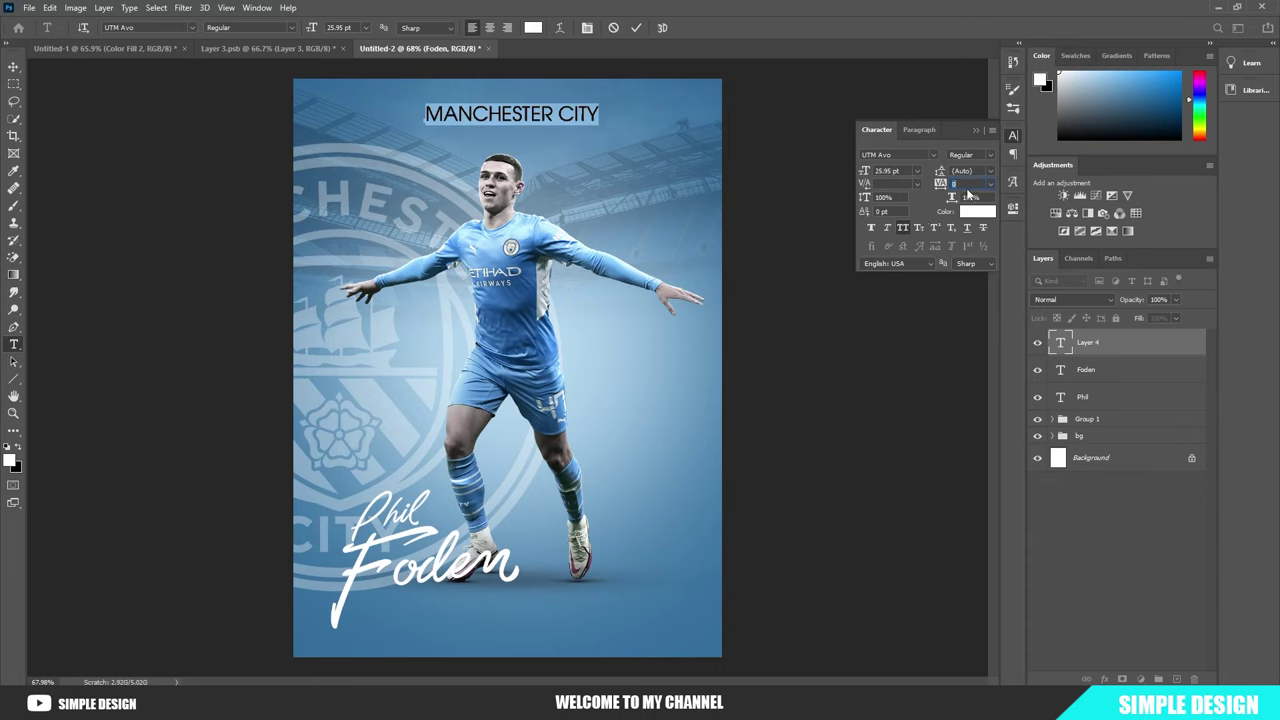
{"action": "type", "text": "00"}
{"action": "key", "text": "Return"}
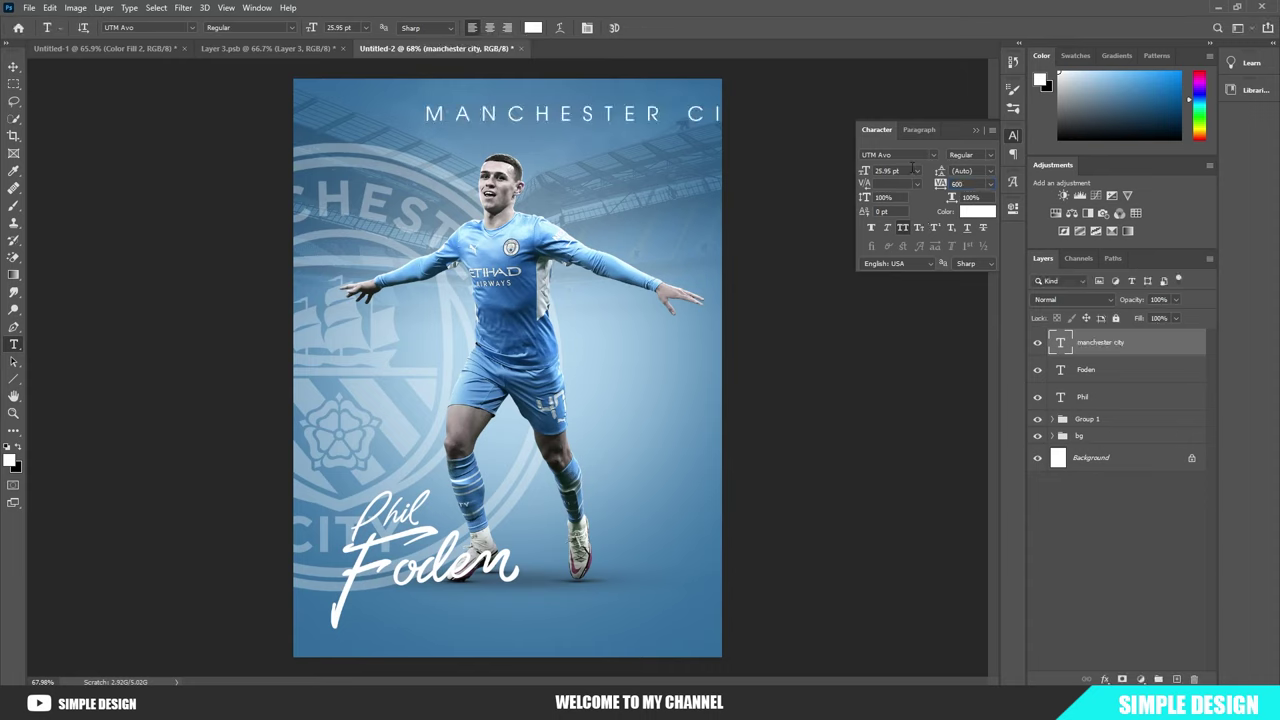
{"action": "left_click", "coordinate": [977, 132]}
Step: Shrink the title to about 64% and centre it horizontally on the Background
{"action": "key", "text": "ctrl+t"}
{"action": "left_click_drag", "start_coordinate": [650, 120], "coordinate": [565, 115]}
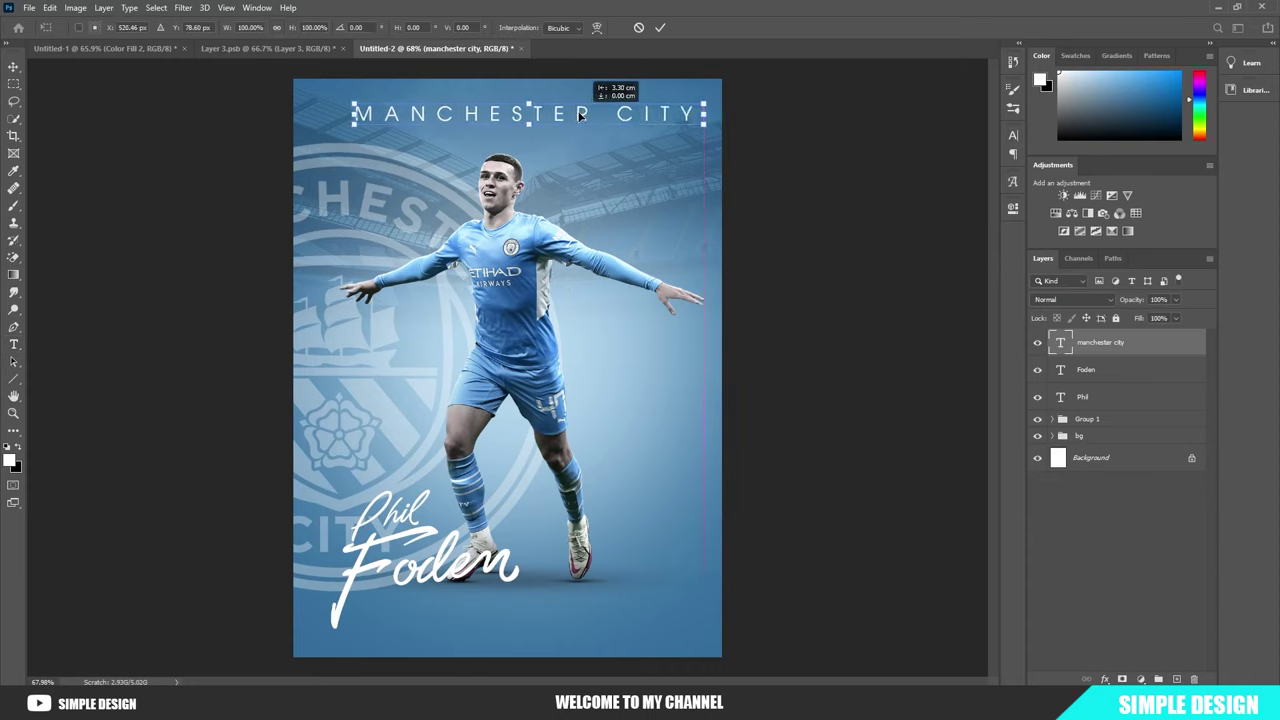
{"action": "left_click_drag", "start_coordinate": [690, 104], "coordinate": [622, 107]}
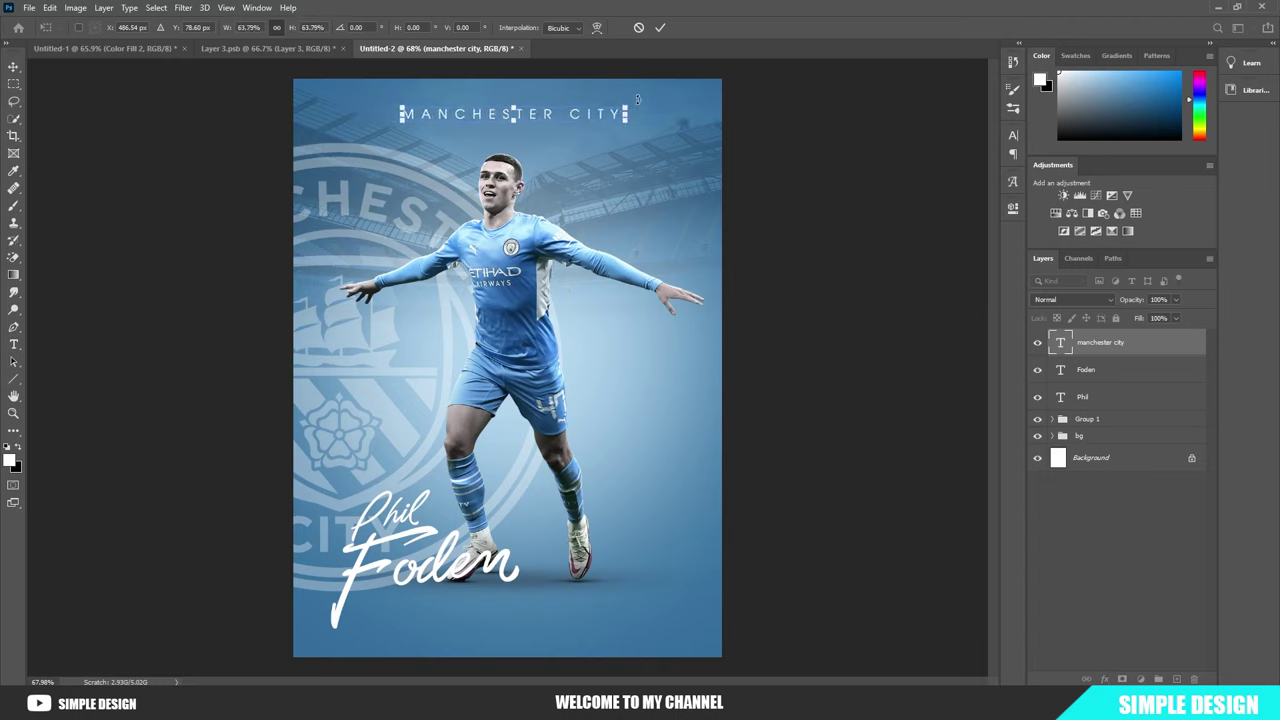
{"action": "key", "text": "Return"}
{"action": "left_click", "coordinate": [1100, 457], "text": "shift"}
{"action": "key", "text": "v"}
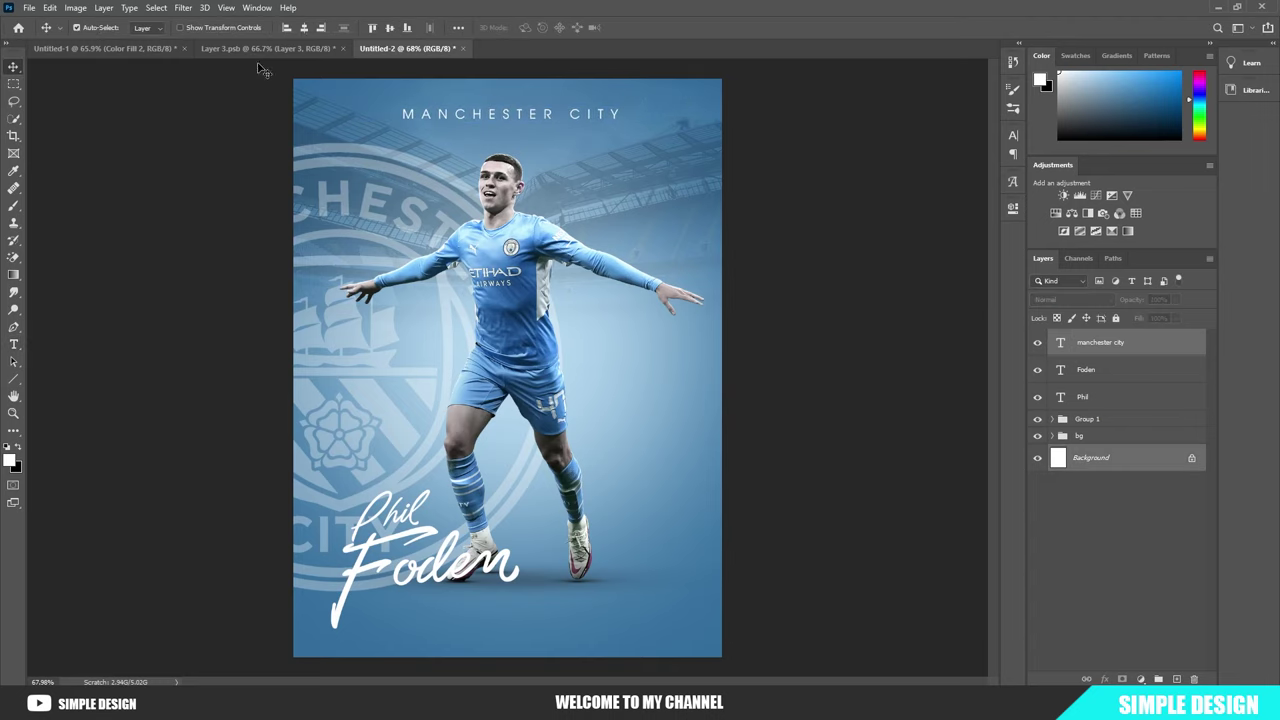
{"action": "left_click", "coordinate": [304, 27]}
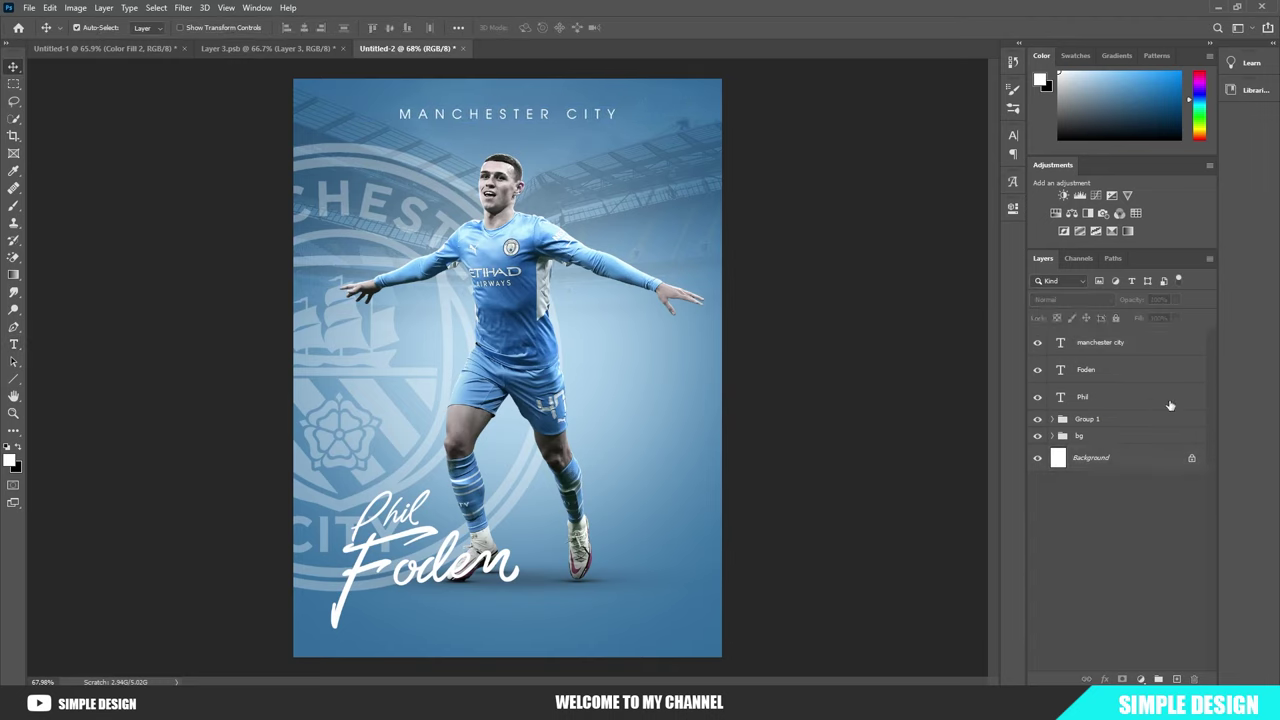
Step: Make the title slightly smaller and re-centre it horizontally on the Background
{"action": "key", "text": "ctrl+t"}
{"action": "left_click_drag", "start_coordinate": [570, 113], "coordinate": [611, 109]}
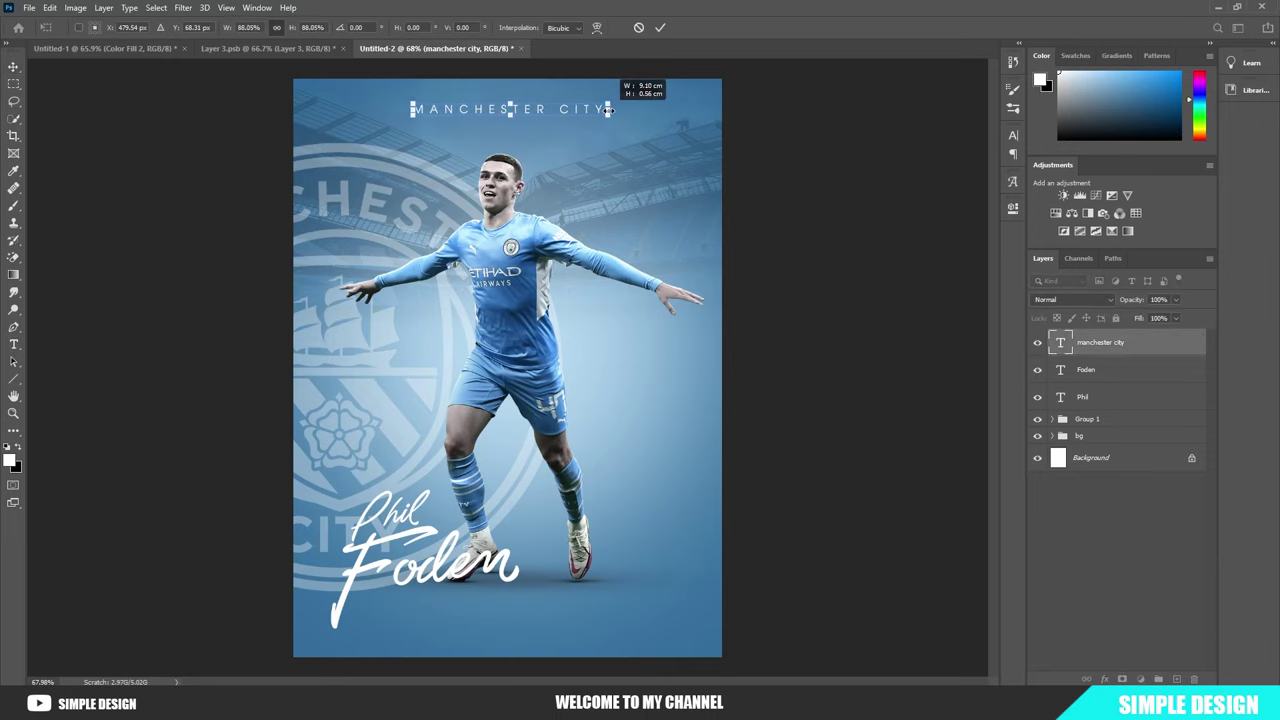
{"action": "left_click", "coordinate": [659, 27]}
{"action": "left_click", "coordinate": [1136, 462], "text": "shift"}
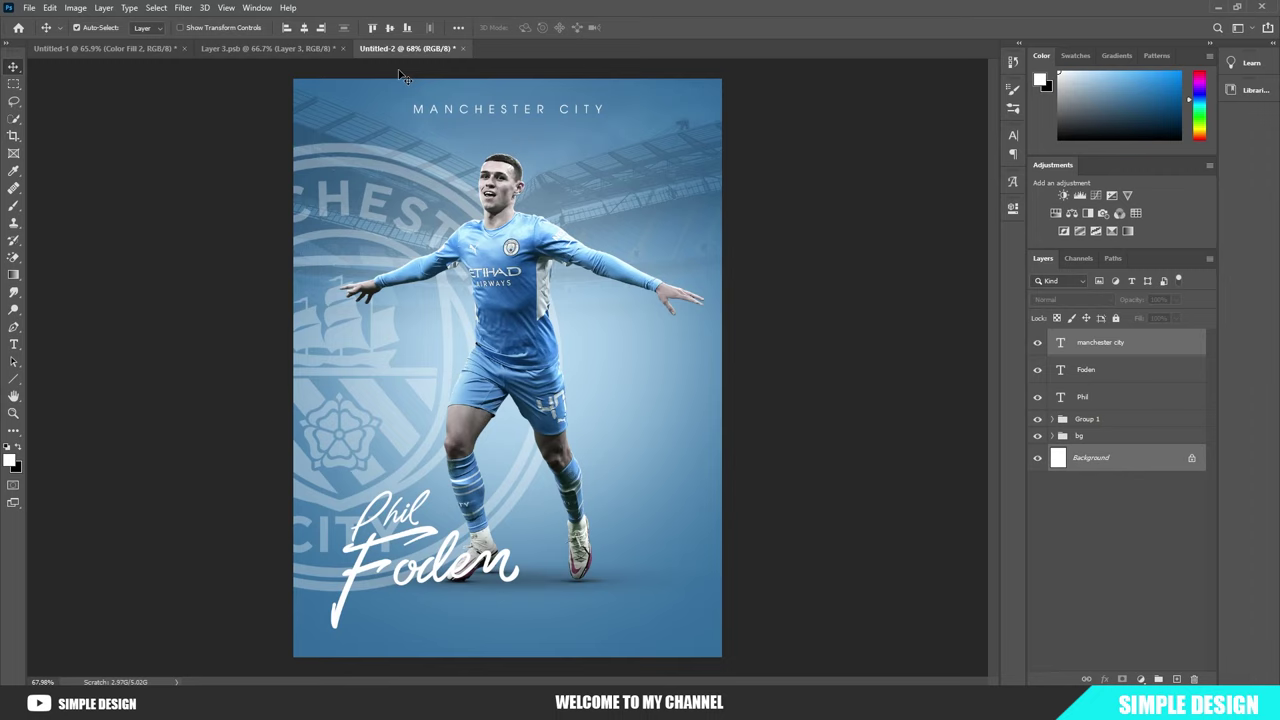
{"action": "left_click", "coordinate": [304, 27]}
{"action": "left_click", "coordinate": [1098, 560]}
{"action": "scroll", "coordinate": [700, 425], "scroll_direction": "down", "scroll_amount": 2}
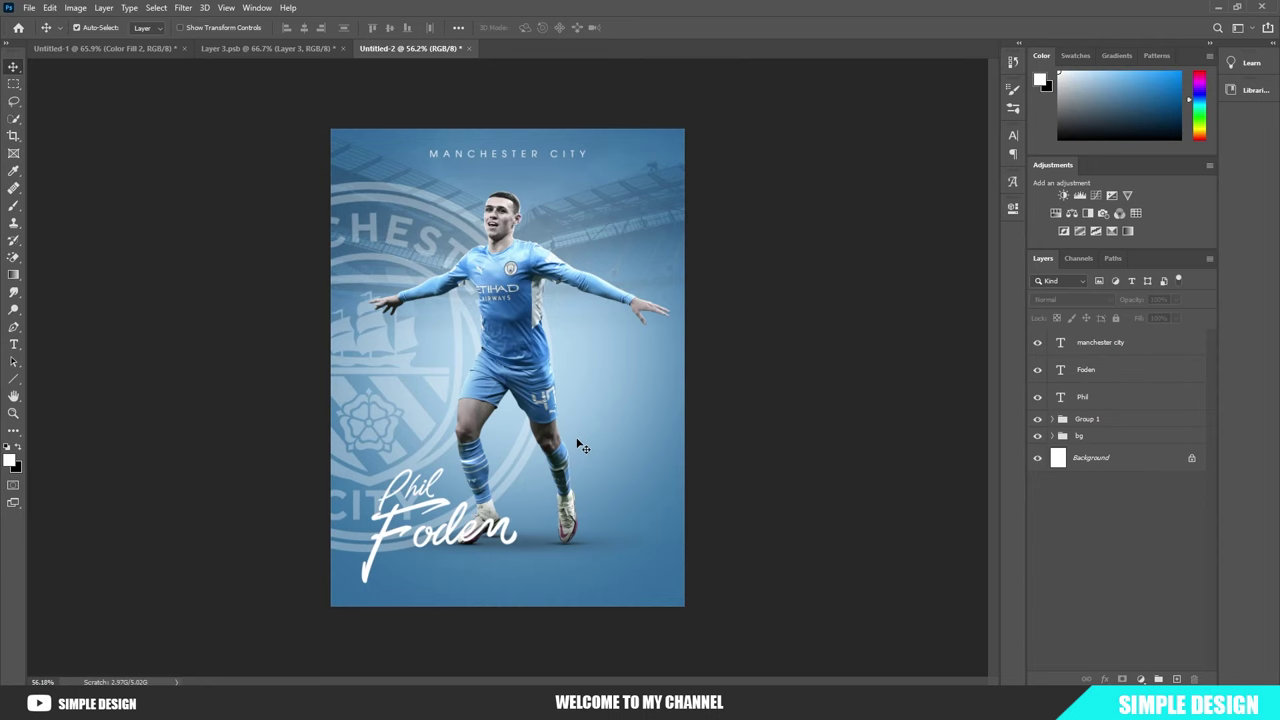
{"action": "scroll", "coordinate": [577, 446], "scroll_direction": "down", "scroll_amount": 1}
{"action": "scroll", "coordinate": [355, 283], "scroll_direction": "up", "scroll_amount": 2}
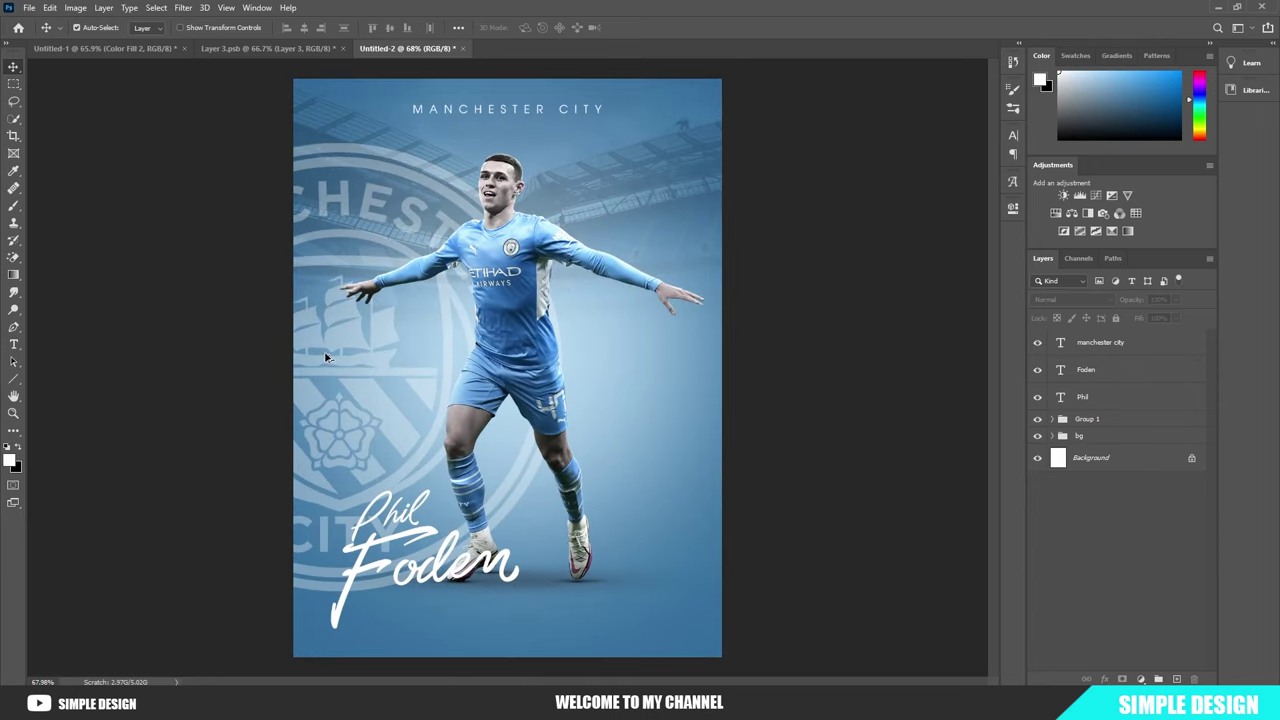
Step: Merge a stamped copy of all layers into a smart object and apply the Camera Raw Filter
{"action": "left_click", "coordinate": [1130, 343]}
{"action": "key", "text": "ctrl+shift+alt+e"}
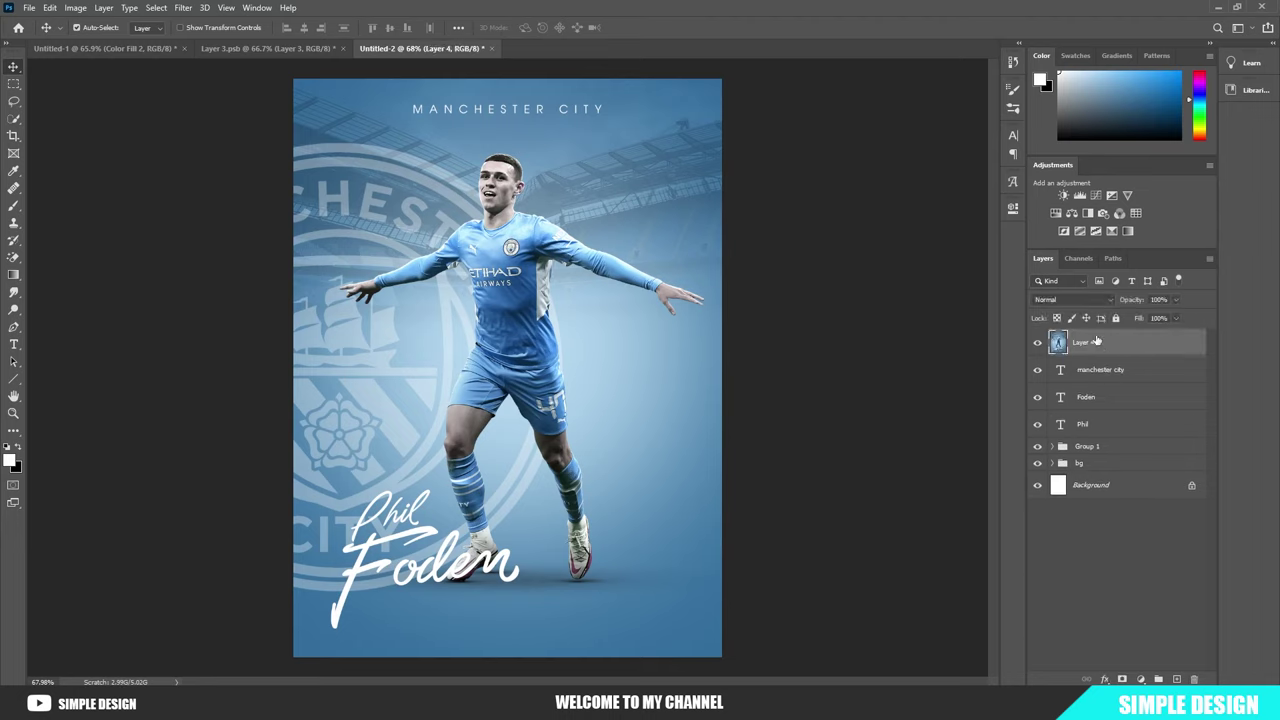
{"action": "right_click", "coordinate": [1097, 342]}
{"action": "left_click", "coordinate": [1000, 312]}
{"action": "left_click", "coordinate": [183, 8]}
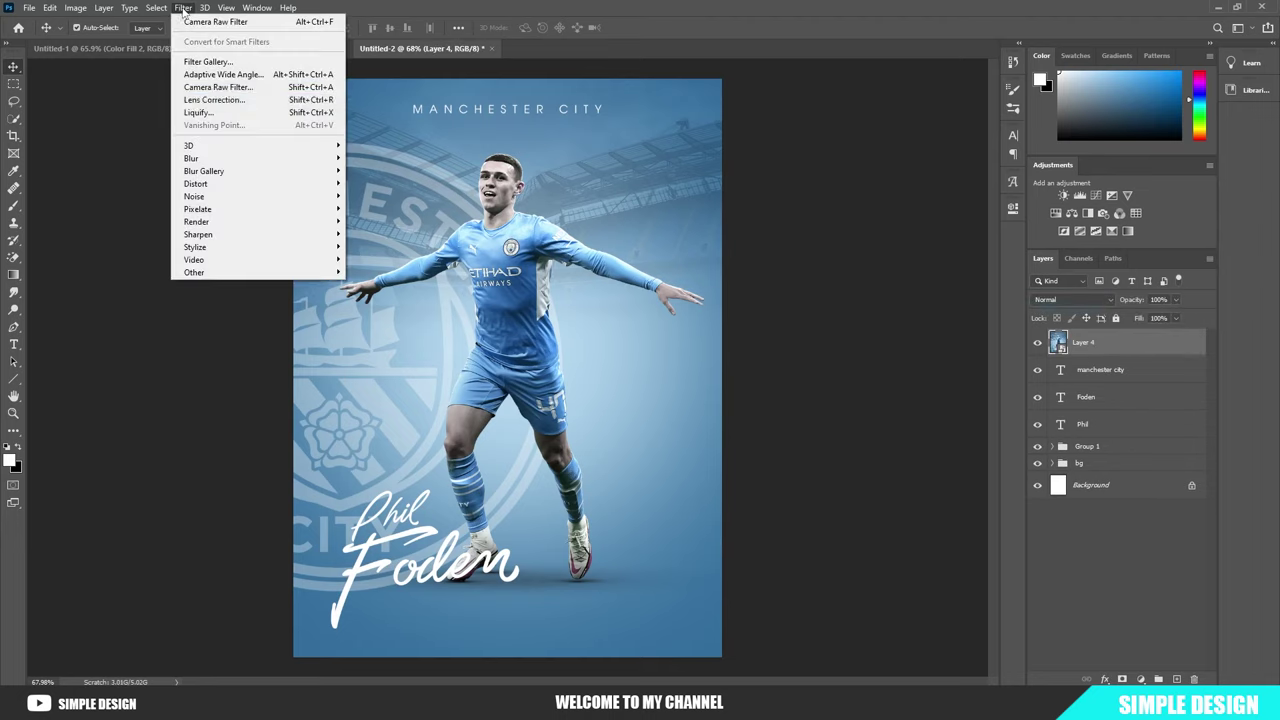
{"action": "left_click", "coordinate": [243, 92]}
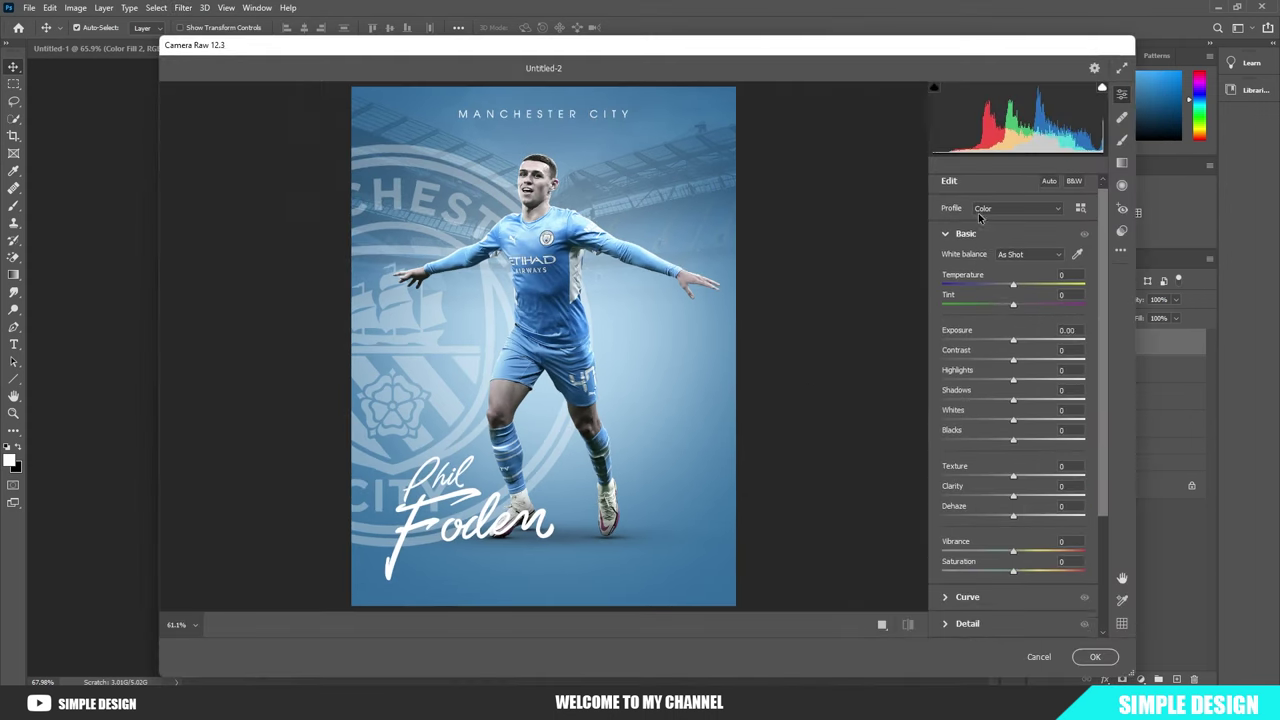
Step: Set Temperature -5, Contrast +11, Texture +63, Clarity +49, and reduce luminance noise
{"action": "left_click_drag", "start_coordinate": [1013, 292], "coordinate": [1012, 295]}
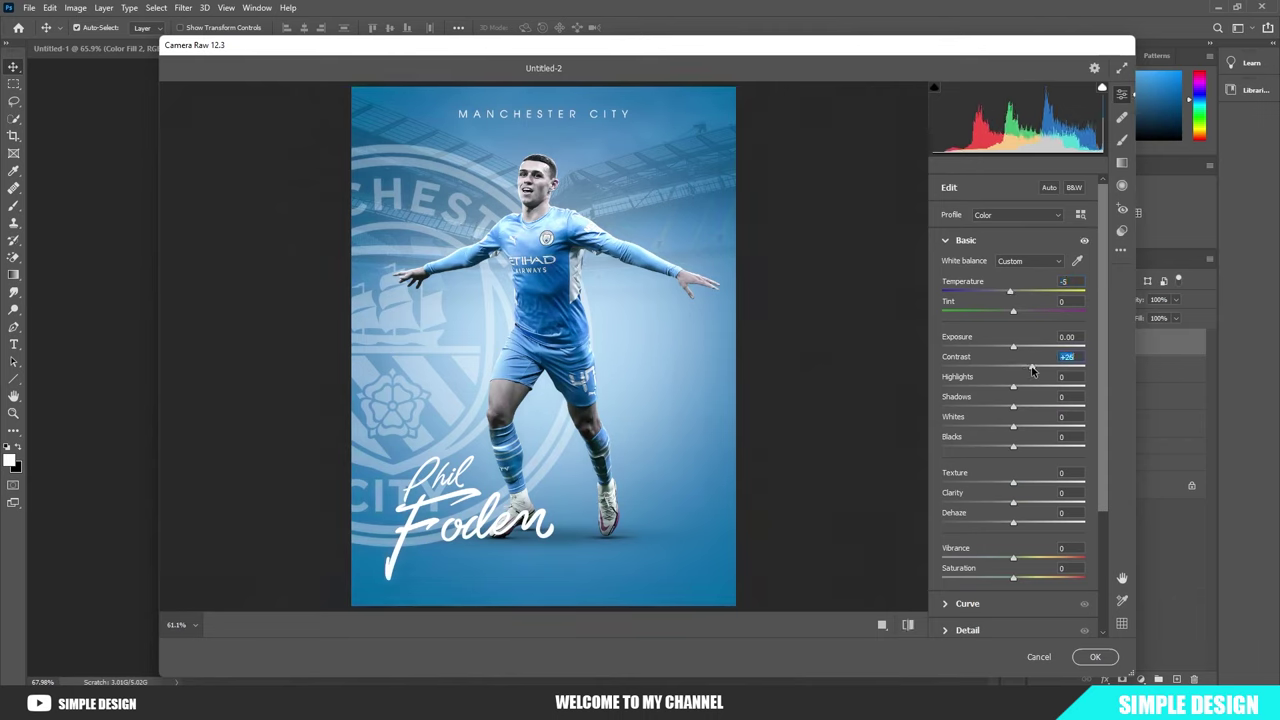
{"action": "mouse_move", "coordinate": [1015, 368]}
{"action": "left_mouse_down"}
{"action": "mouse_move", "coordinate": [1029, 390]}
{"action": "mouse_move", "coordinate": [1003, 409]}
{"action": "left_mouse_up"}
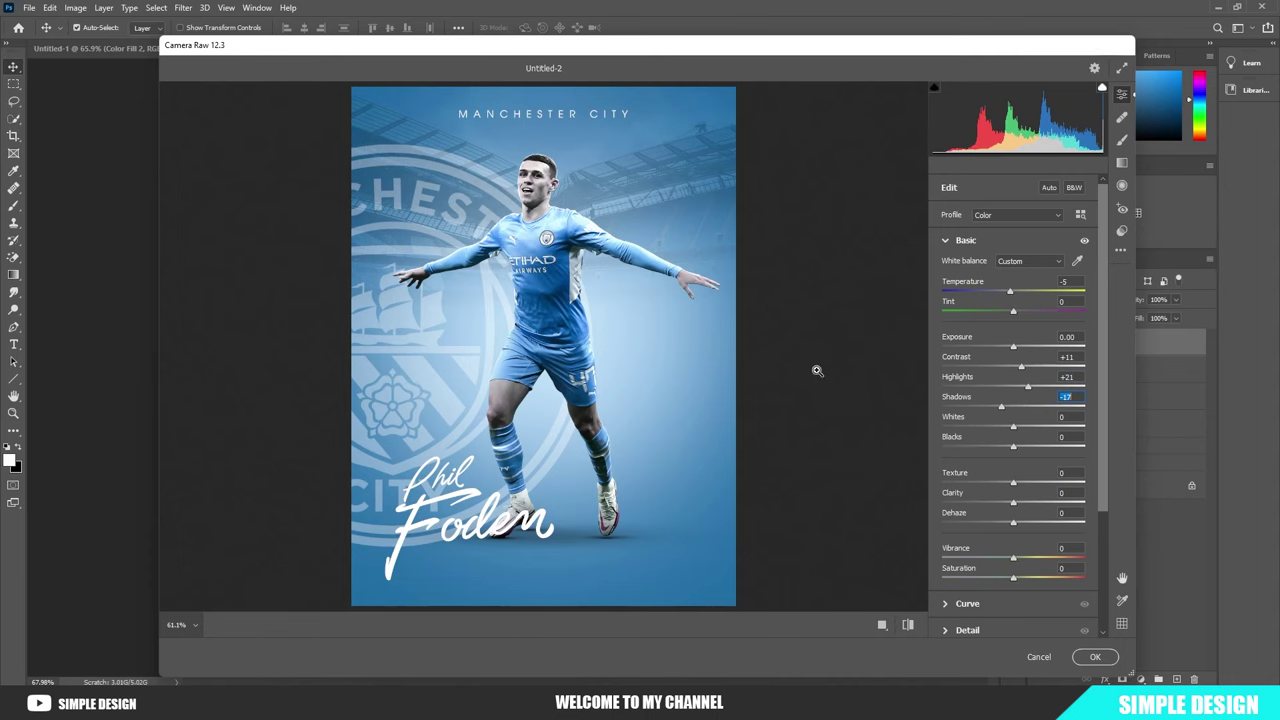
{"action": "scroll", "coordinate": [1001, 467], "scroll_direction": "down", "scroll_amount": 1}
{"action": "mouse_move", "coordinate": [1015, 452]}
{"action": "left_mouse_down"}
{"action": "mouse_move", "coordinate": [1062, 452]}
{"action": "mouse_move", "coordinate": [1048, 476]}
{"action": "left_mouse_up"}
{"action": "scroll", "coordinate": [1010, 545], "scroll_direction": "down", "scroll_amount": 3}
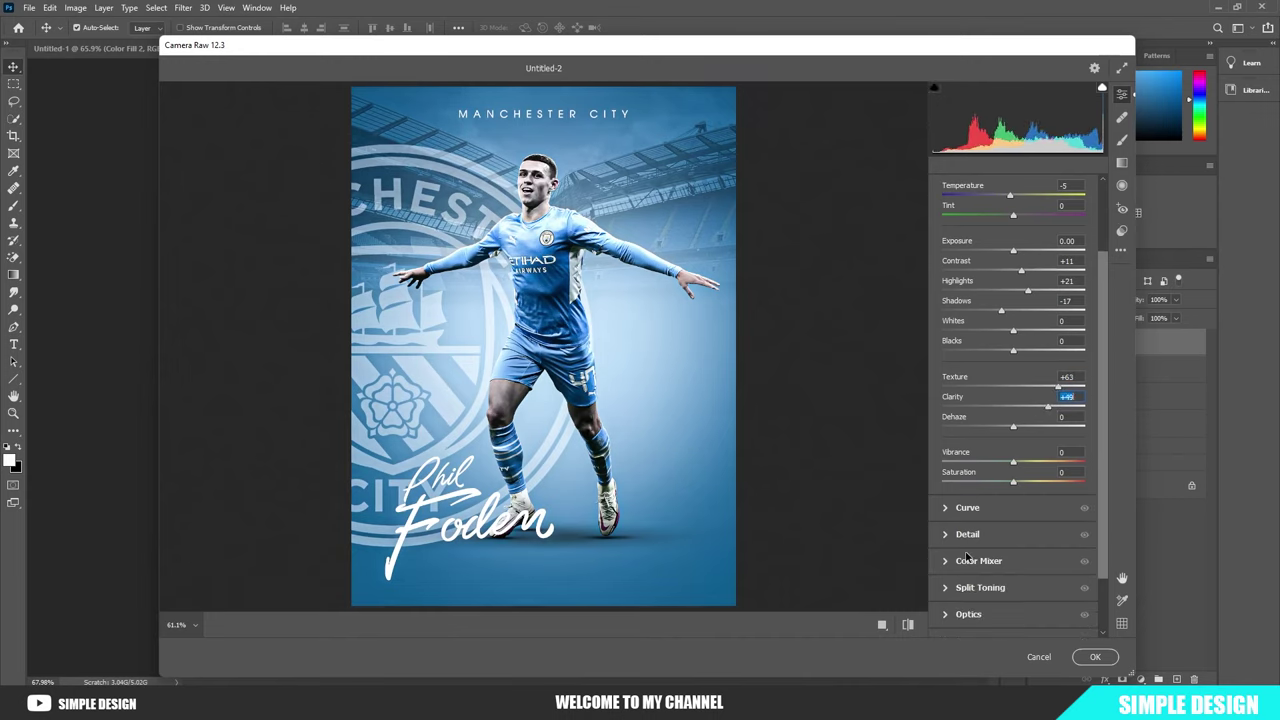
{"action": "left_click_drag", "start_coordinate": [1013, 449], "coordinate": [1001, 453]}
{"action": "double_click", "coordinate": [1000, 451]}
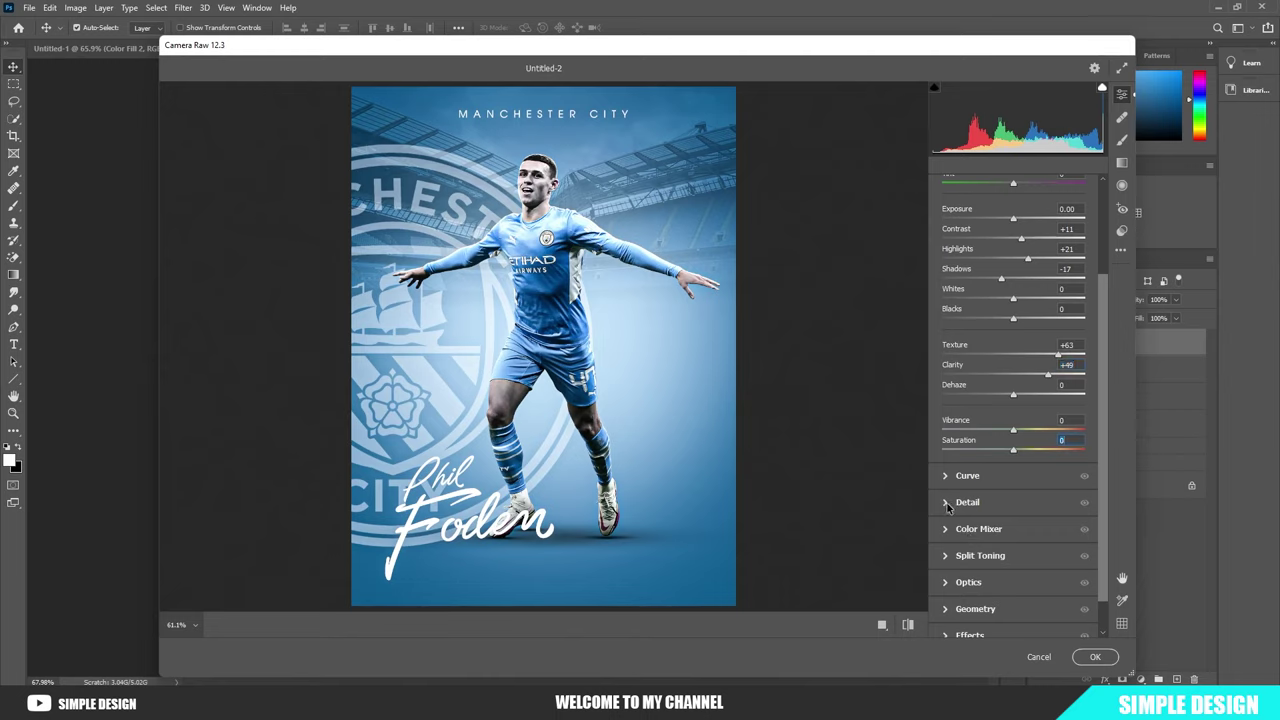
{"action": "left_click", "coordinate": [948, 505]}
{"action": "mouse_move", "coordinate": [942, 352]}
{"action": "left_mouse_down"}
{"action": "mouse_move", "coordinate": [965, 355]}
{"action": "mouse_move", "coordinate": [963, 329]}
{"action": "left_mouse_up"}
Step: Reduce colour noise and tint highlights blue: hue 202, saturation 12, balance 25
{"action": "left_click_drag", "start_coordinate": [942, 376], "coordinate": [1046, 386]}
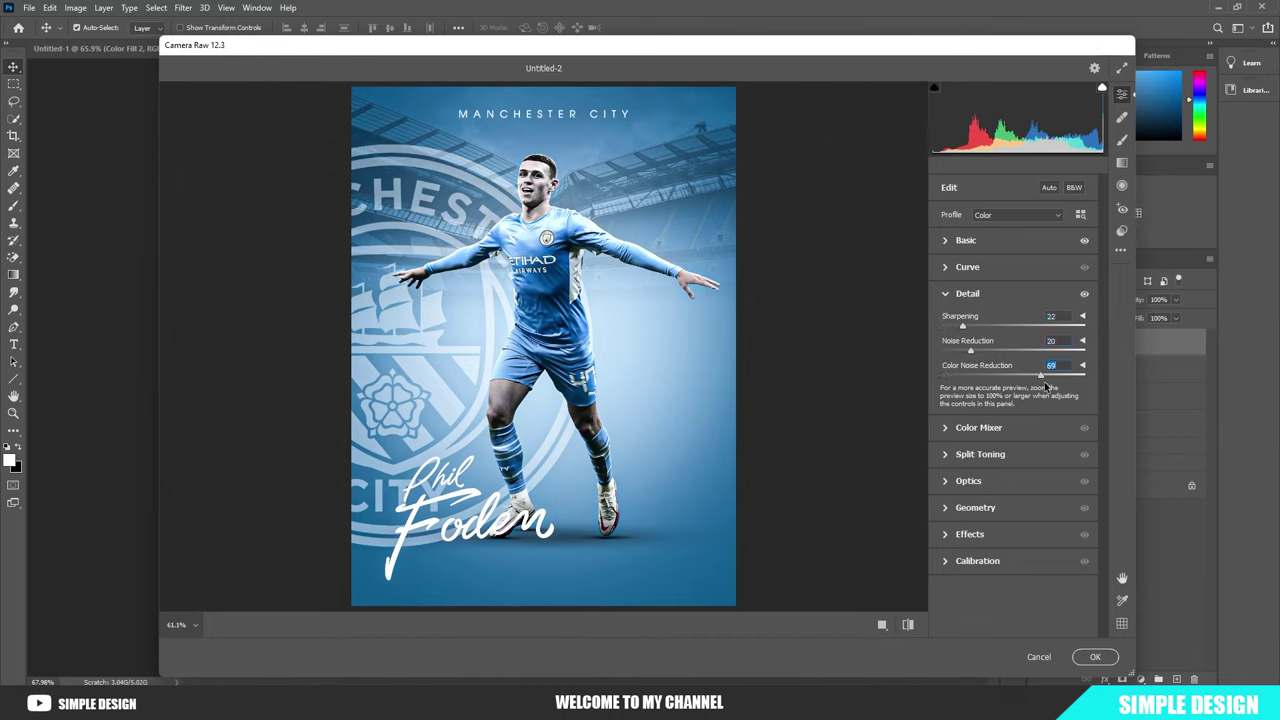
{"action": "left_click", "coordinate": [946, 457]}
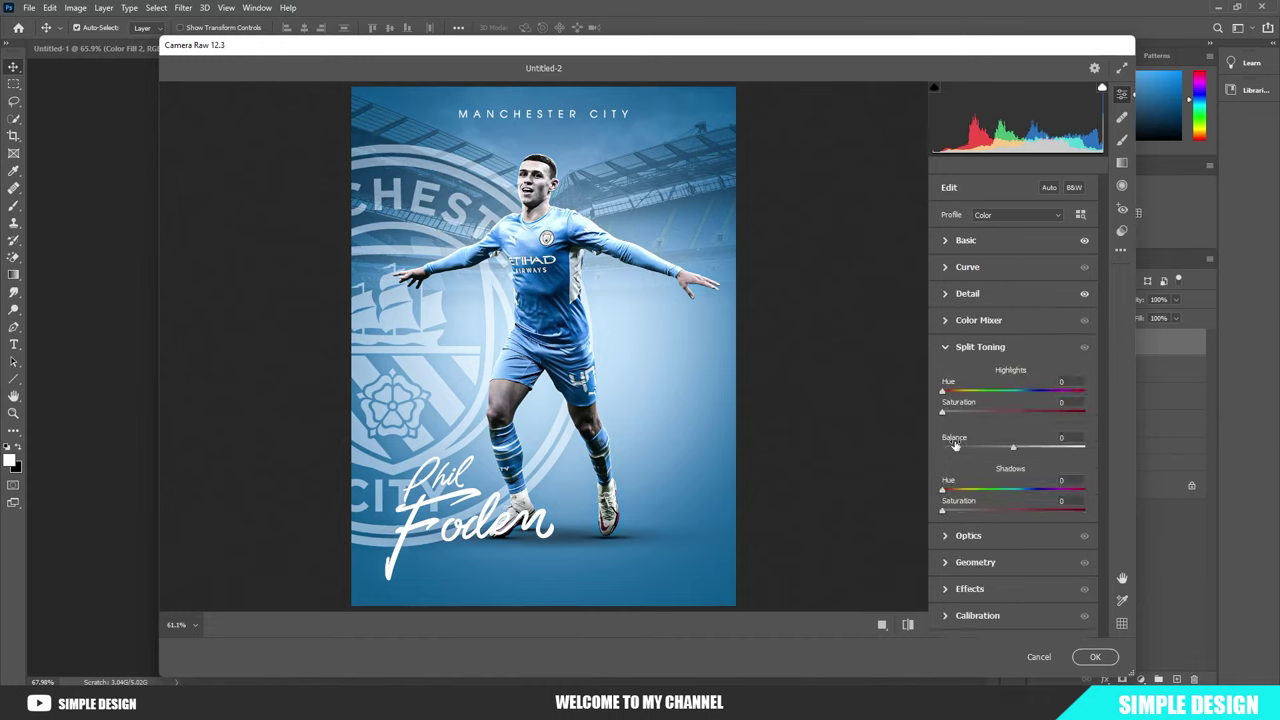
{"action": "left_click_drag", "start_coordinate": [942, 391], "coordinate": [1022, 395]}
{"action": "left_click_drag", "start_coordinate": [942, 413], "coordinate": [961, 418]}
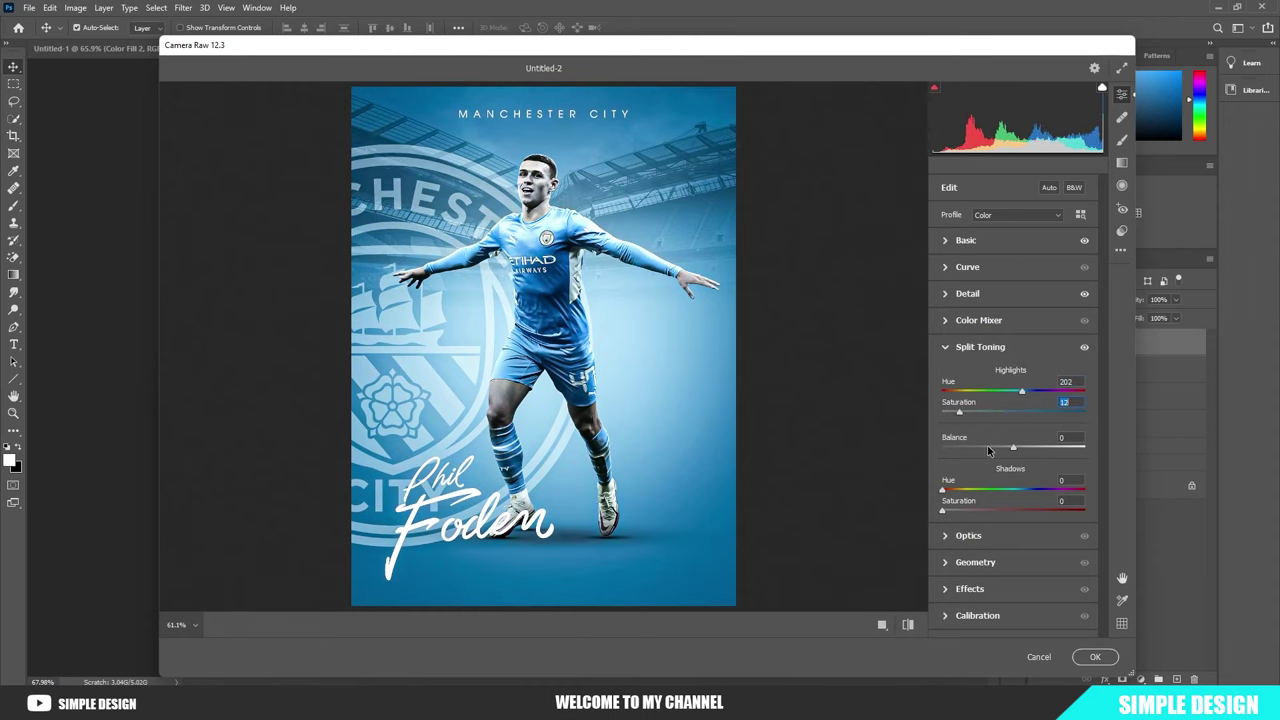
{"action": "left_click_drag", "start_coordinate": [1013, 449], "coordinate": [1032, 449]}
Step: Add a -64 lens vignette and a light film grain of 6
{"action": "left_click", "coordinate": [945, 536]}
{"action": "mouse_move", "coordinate": [1010, 432]}
{"action": "left_mouse_down"}
{"action": "mouse_move", "coordinate": [968, 432]}
{"action": "mouse_move", "coordinate": [999, 428]}
{"action": "left_mouse_up"}
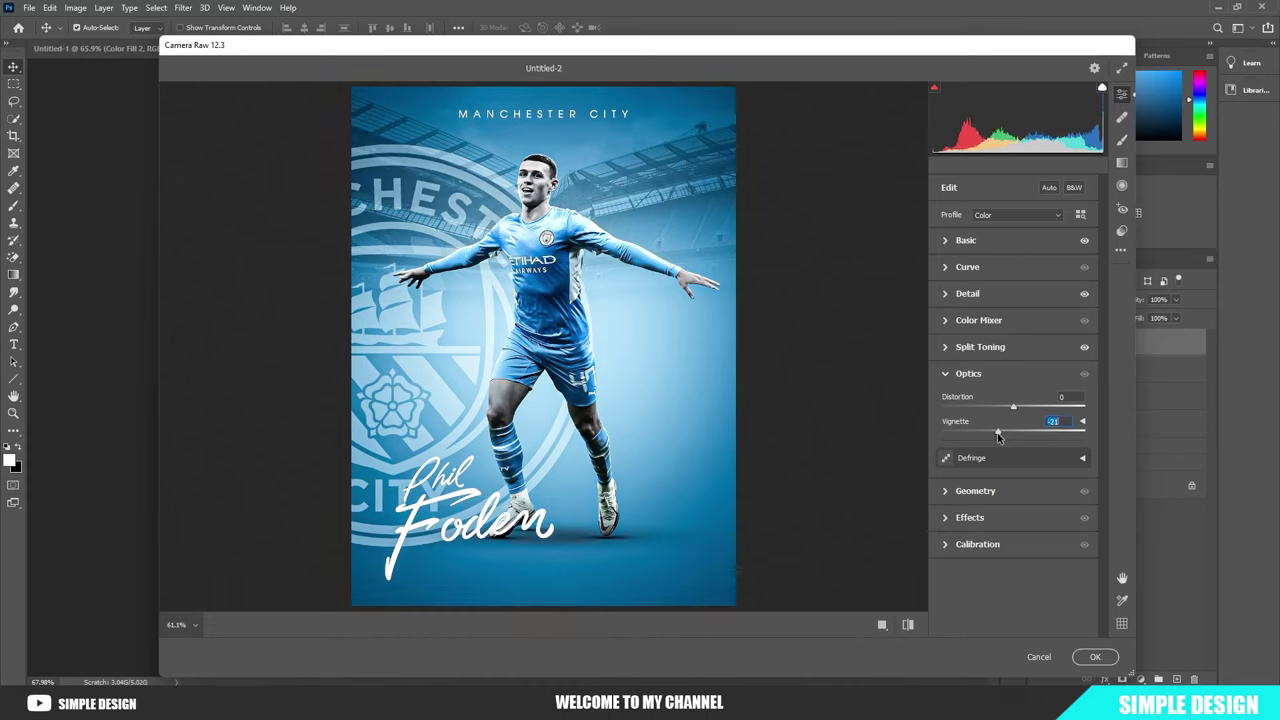
{"action": "left_click", "coordinate": [944, 491]}
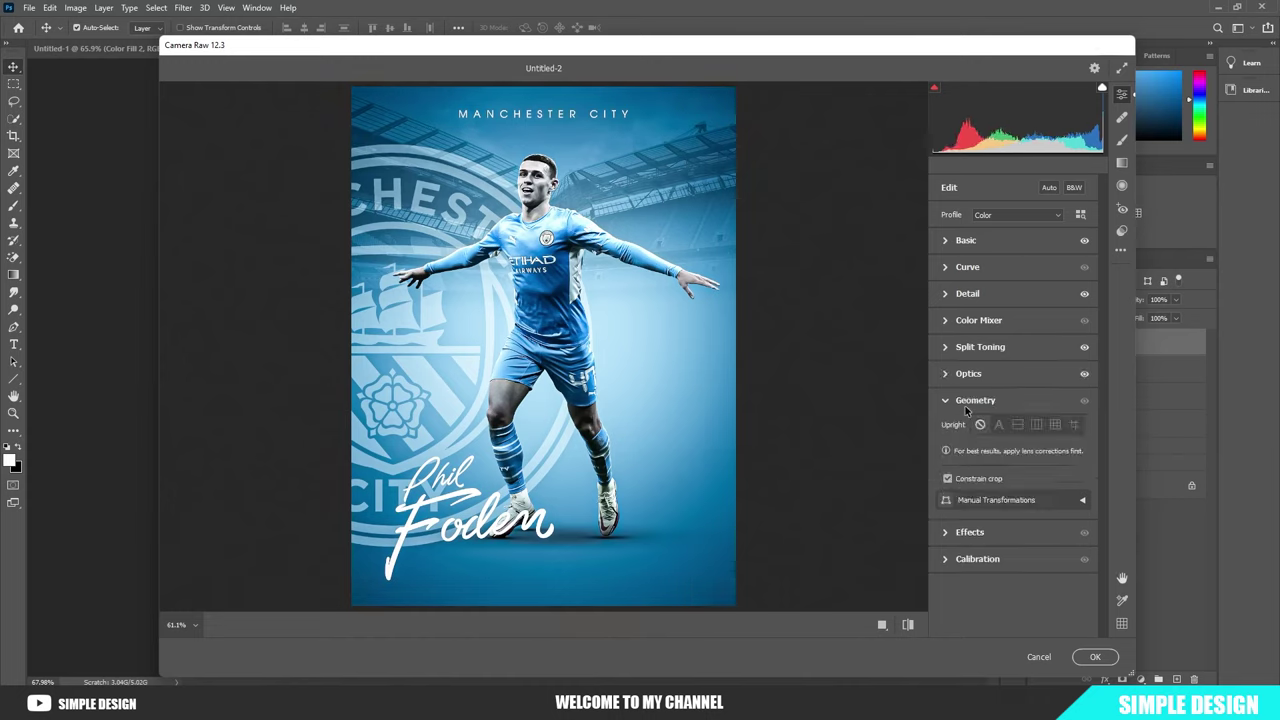
{"action": "left_click", "coordinate": [943, 522]}
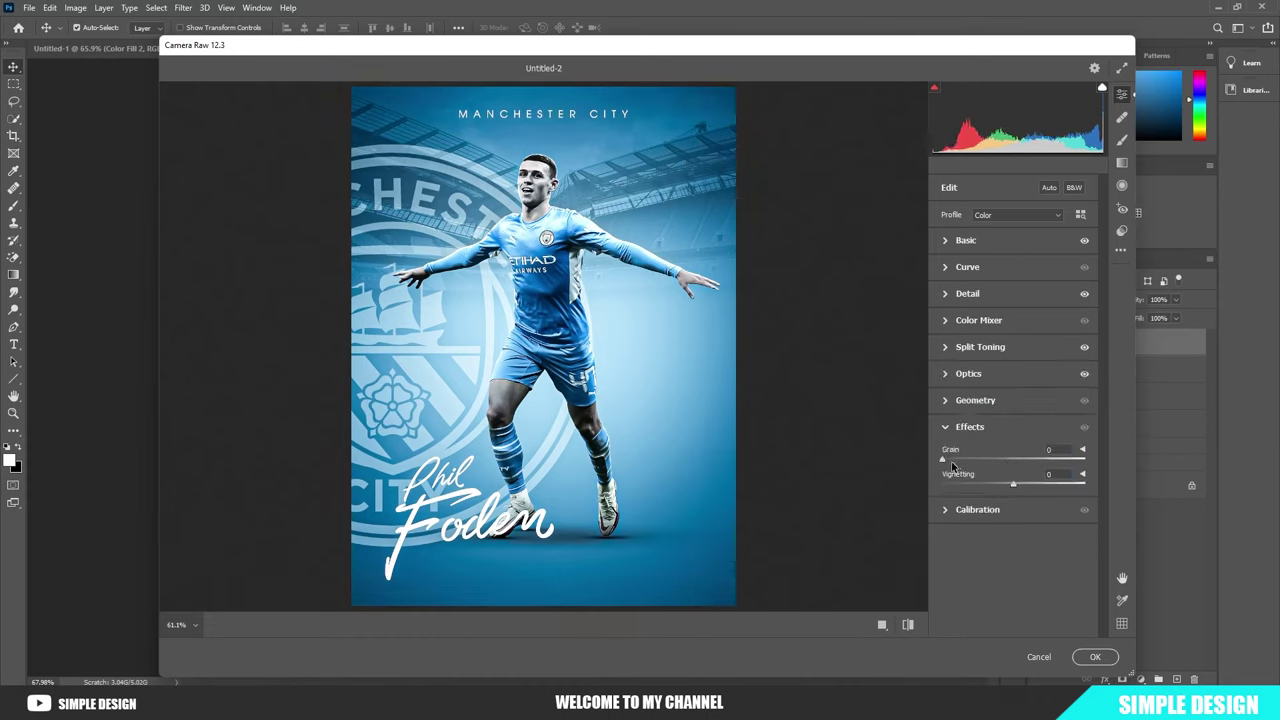
{"action": "left_click_drag", "start_coordinate": [946, 461], "coordinate": [951, 460]}
{"action": "left_click", "coordinate": [683, 434]}
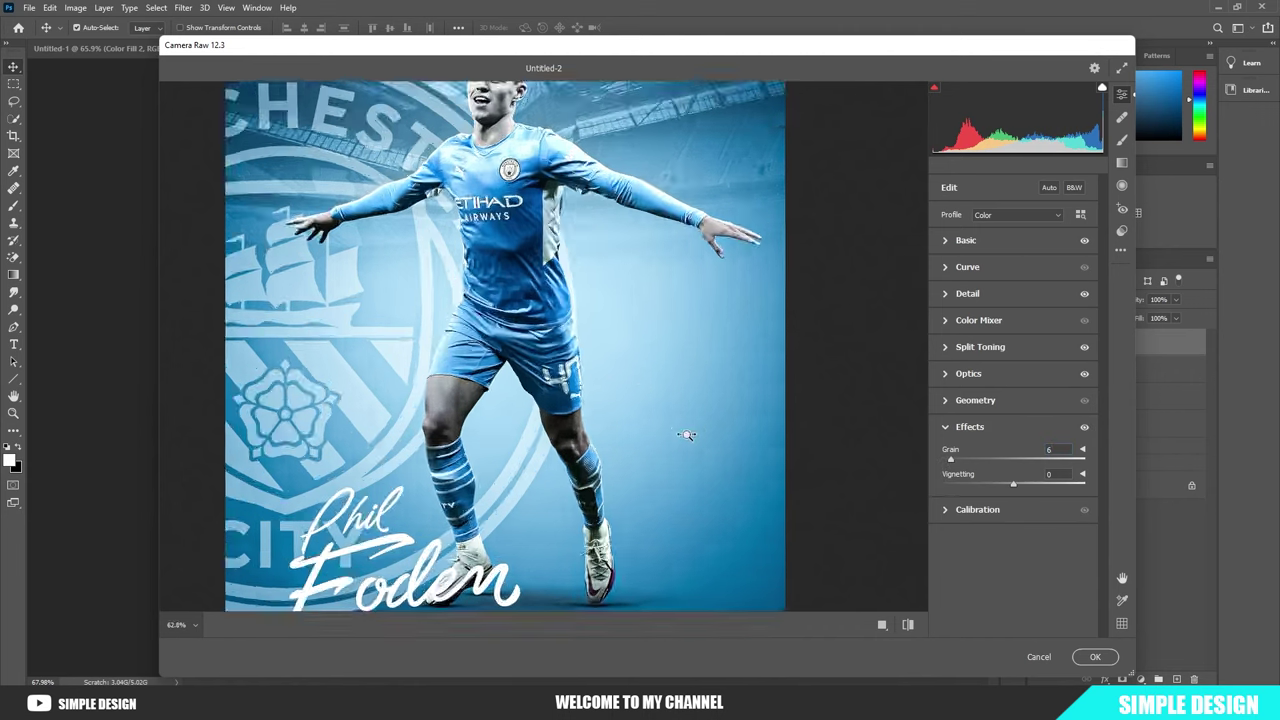
{"action": "key", "text": "ctrl+0"}
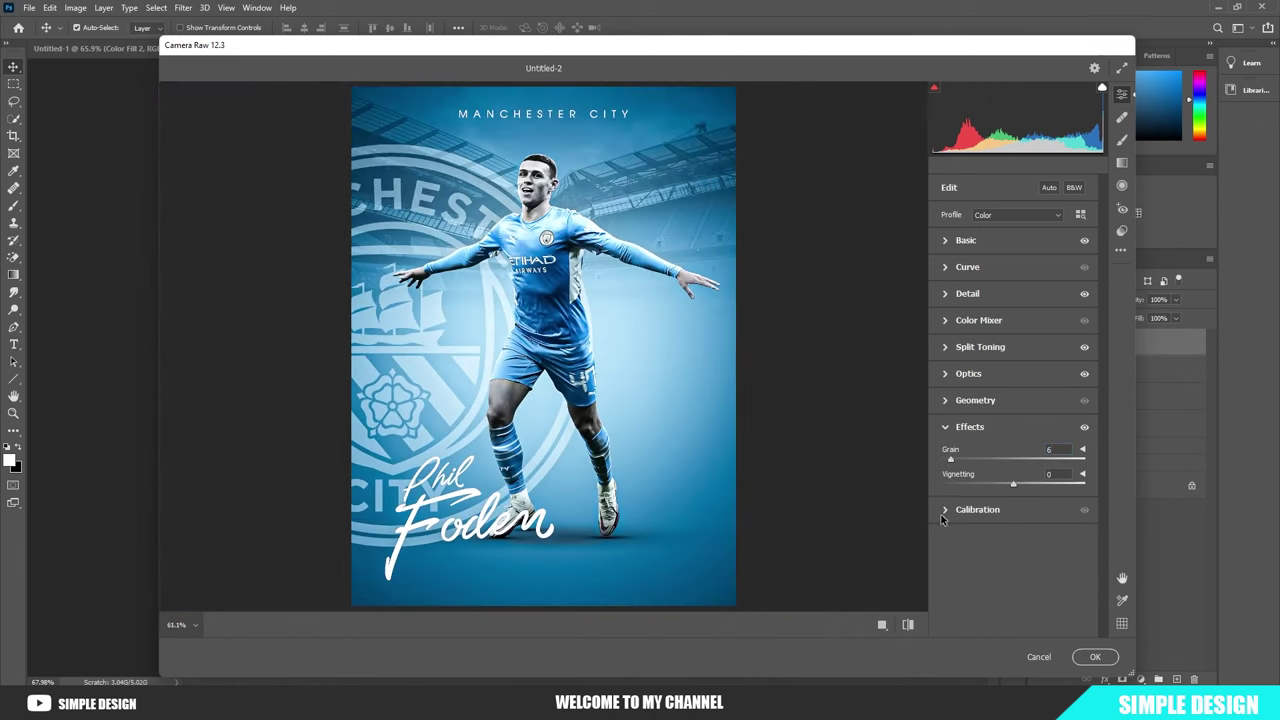
Step: In Calibration, tint the shadows +10 and boost blue primary saturation, keeping blue hue at 0
{"action": "left_click", "coordinate": [944, 509]}
{"action": "mouse_move", "coordinate": [1013, 433]}
{"action": "left_mouse_down"}
{"action": "mouse_move", "coordinate": [993, 476]}
{"action": "mouse_move", "coordinate": [1020, 476]}
{"action": "left_mouse_up"}
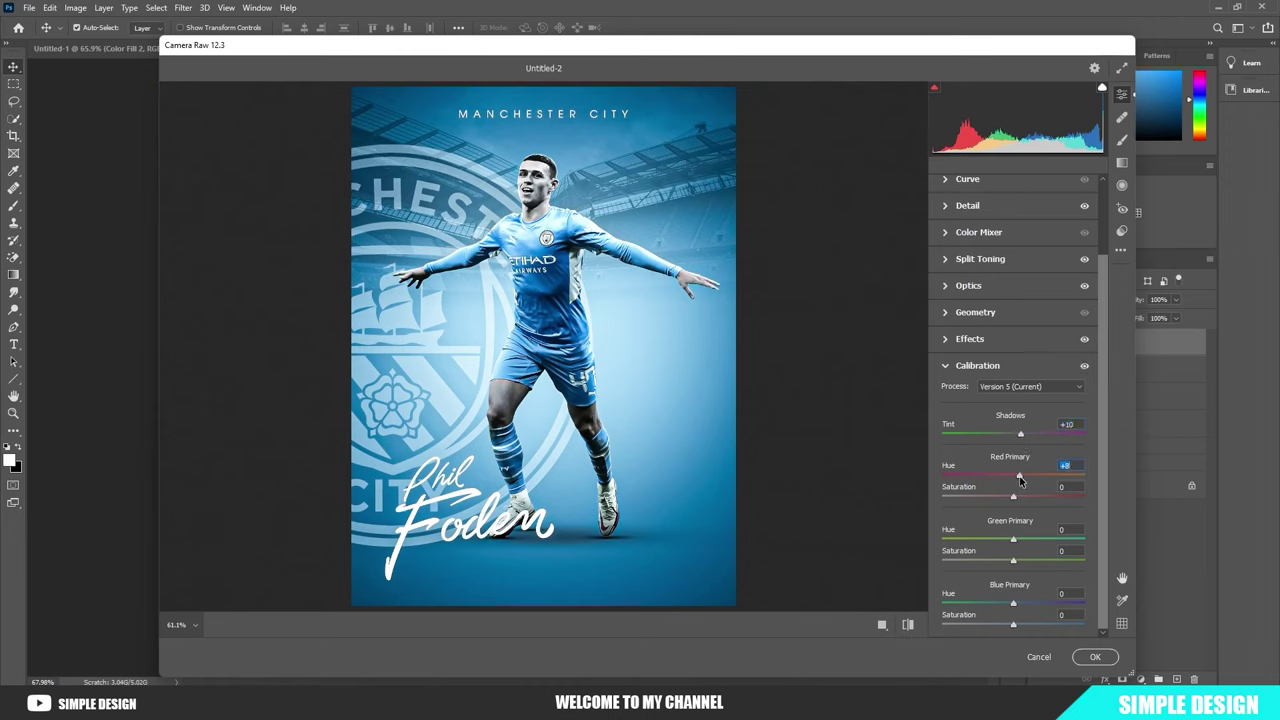
{"action": "mouse_move", "coordinate": [1013, 624]}
{"action": "left_mouse_down"}
{"action": "mouse_move", "coordinate": [1035, 603]}
{"action": "mouse_move", "coordinate": [1020, 625]}
{"action": "left_mouse_up"}
{"action": "double_click", "coordinate": [1035, 603]}
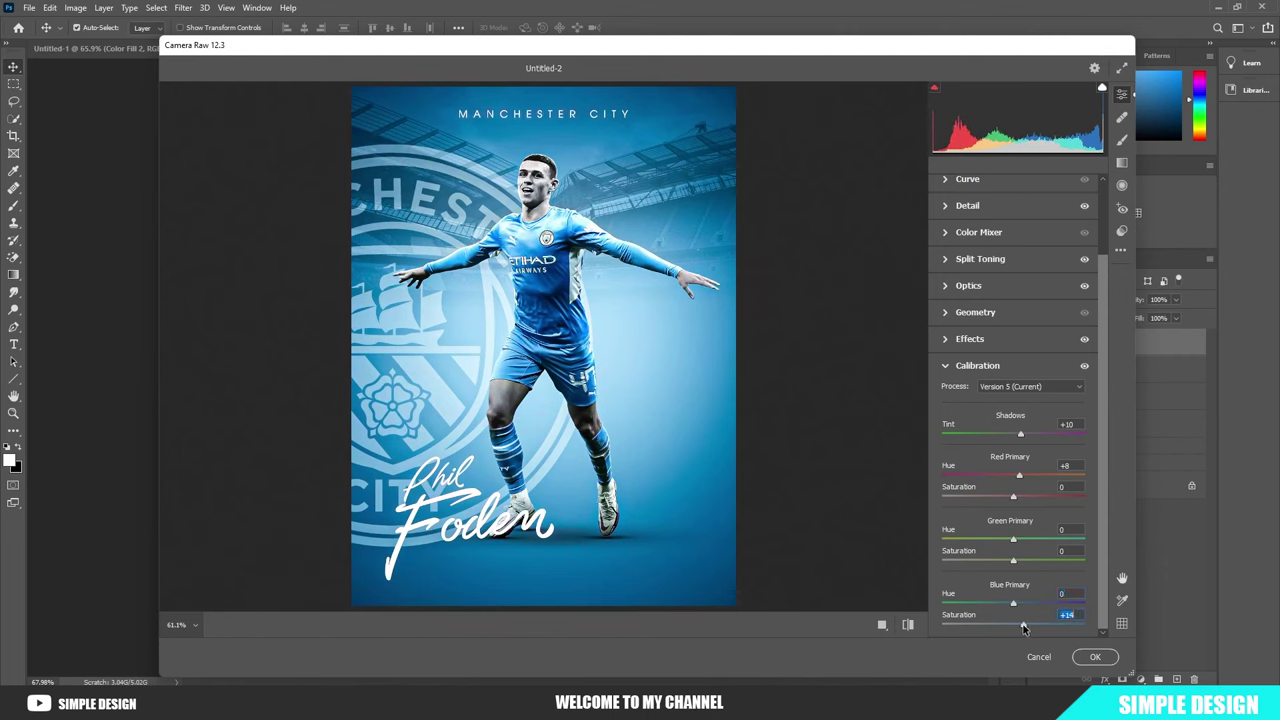
{"action": "left_click", "coordinate": [908, 624]}
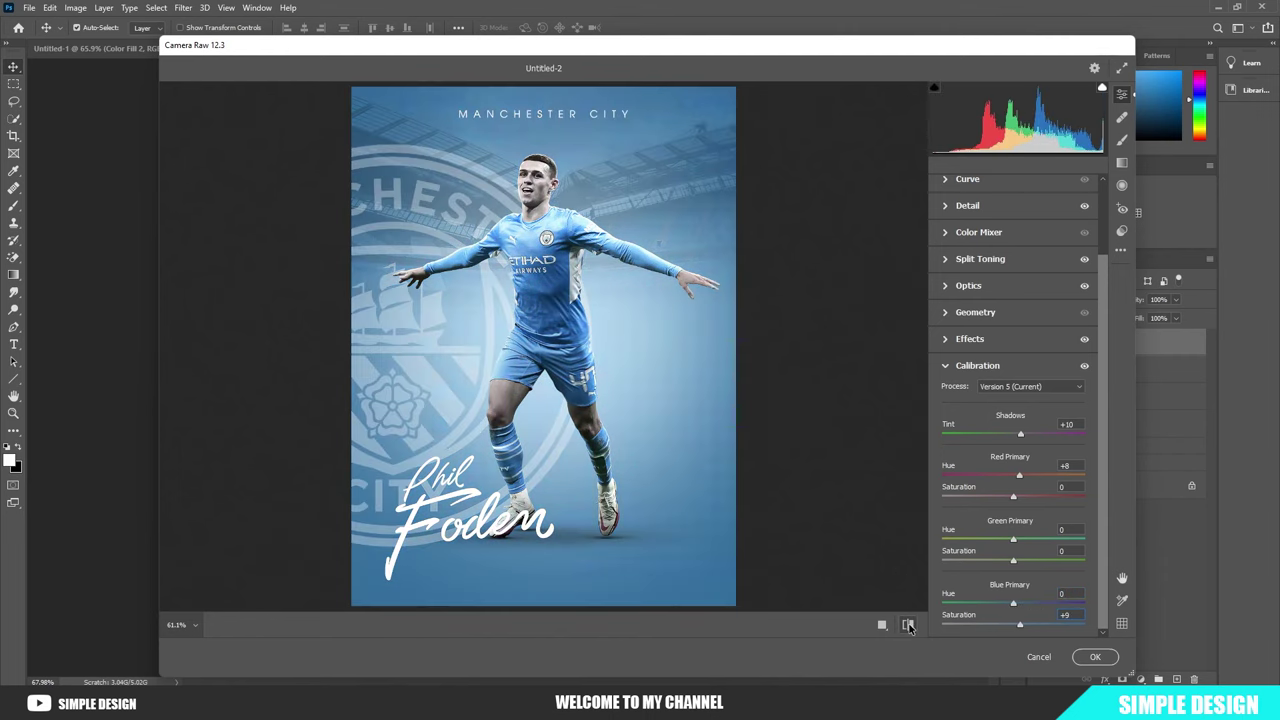
{"action": "scroll", "coordinate": [1006, 297], "scroll_direction": "up", "scroll_amount": 2}
Step: Nudge contrast up and warm the temperature slightly, comparing against the original
{"action": "left_click", "coordinate": [946, 241]}
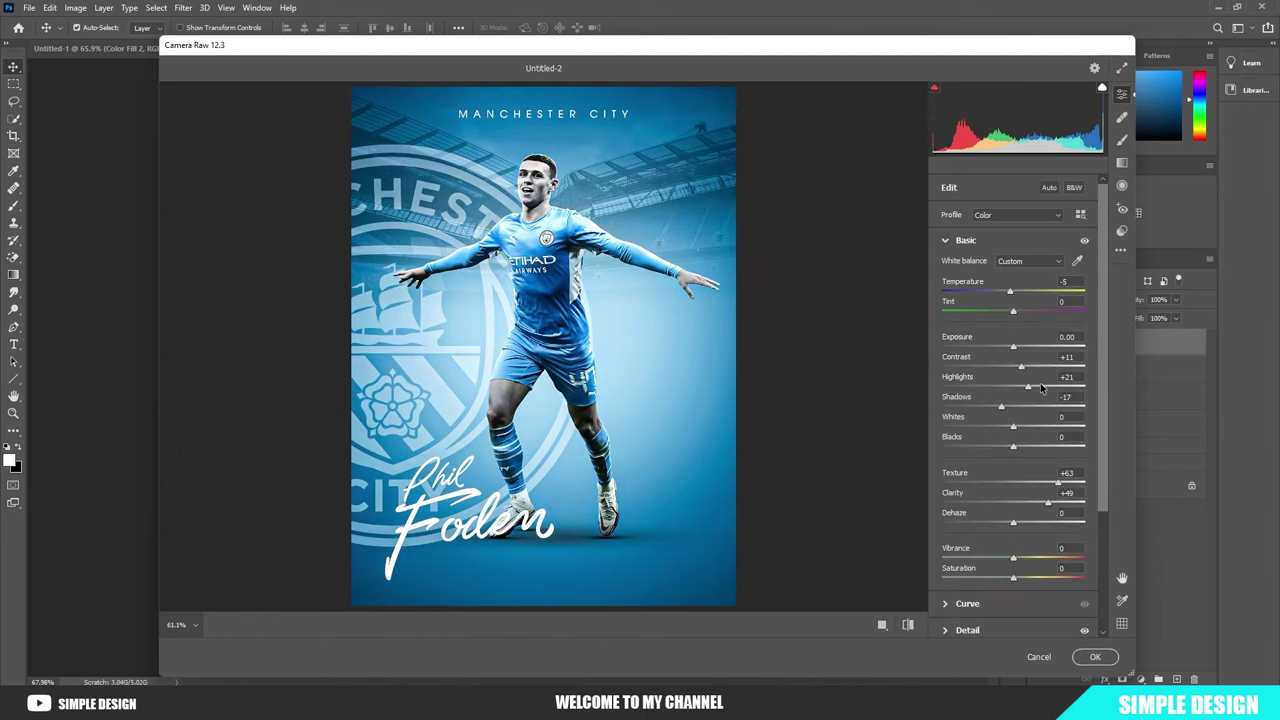
{"action": "left_click_drag", "start_coordinate": [1021, 370], "coordinate": [1023, 370]}
{"action": "left_click_drag", "start_coordinate": [1010, 293], "coordinate": [1012, 293]}
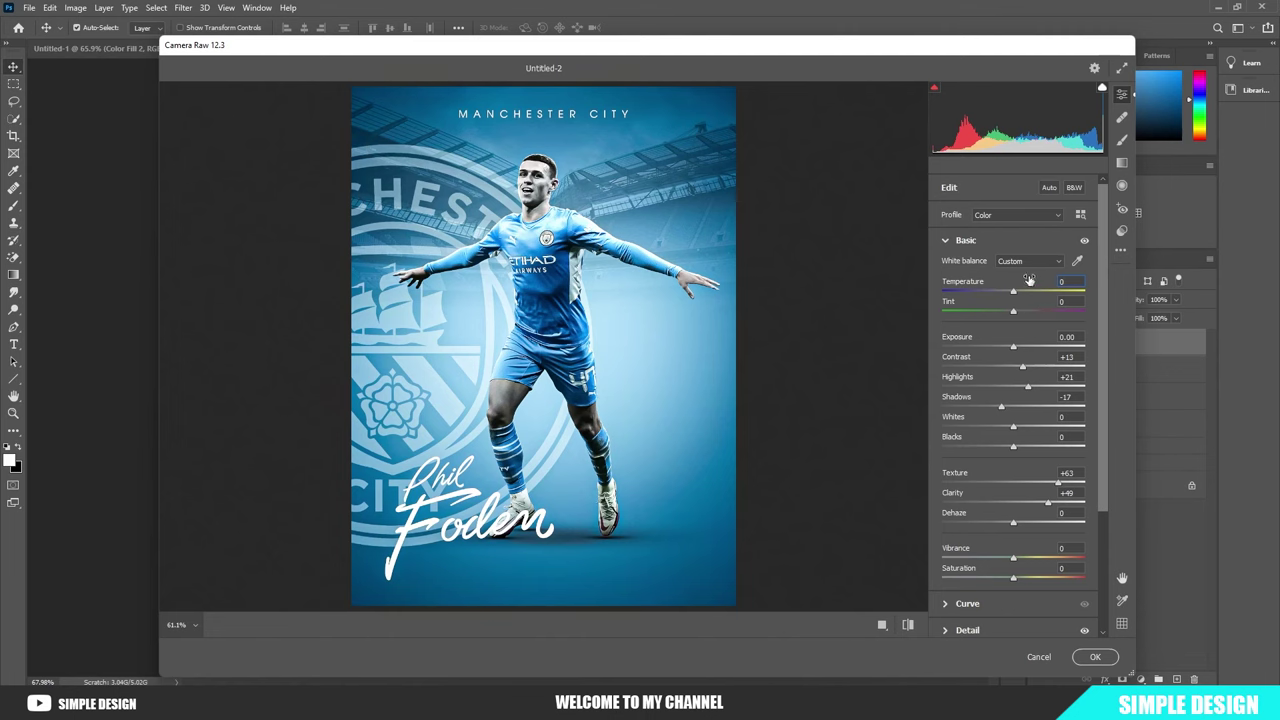
{"action": "left_click", "coordinate": [908, 625]}
{"action": "left_click", "coordinate": [908, 625]}
{"action": "scroll", "coordinate": [1027, 608], "scroll_direction": "down", "scroll_amount": 3}
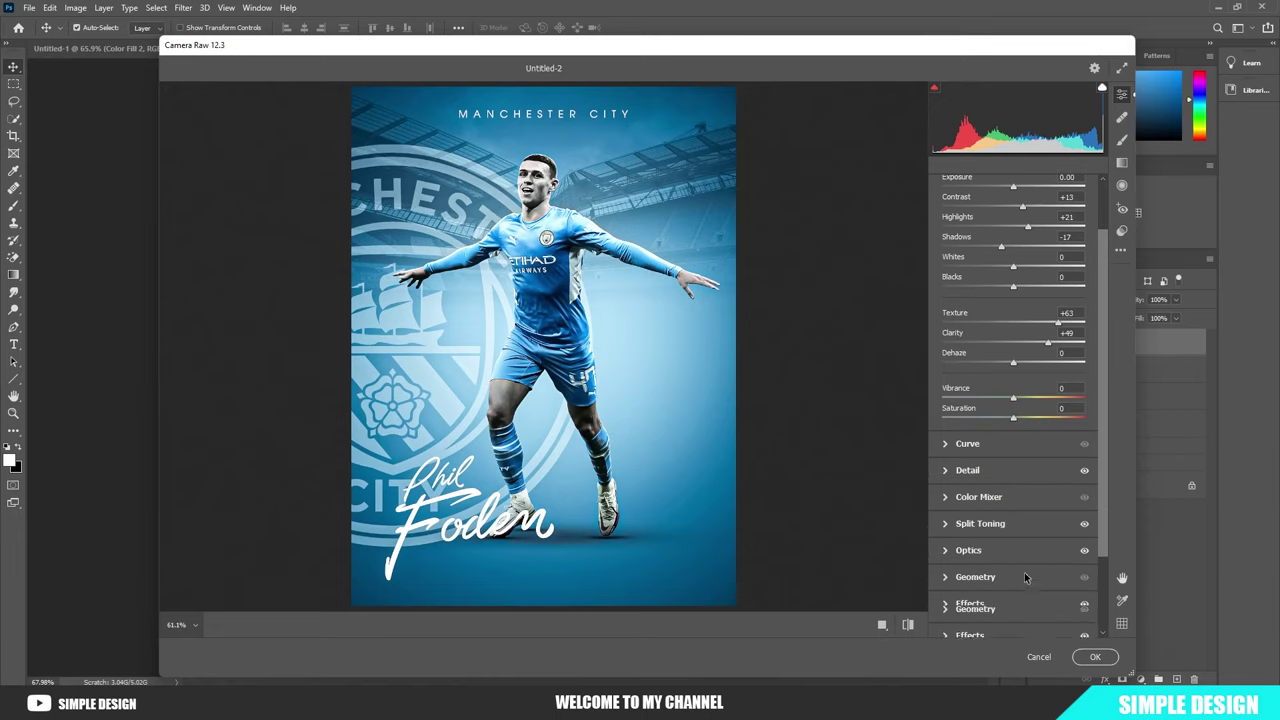
Step: Lower blue saturation and highlight tint saturation to 4, then apply the Camera Raw grade
{"action": "left_click", "coordinate": [944, 598]}
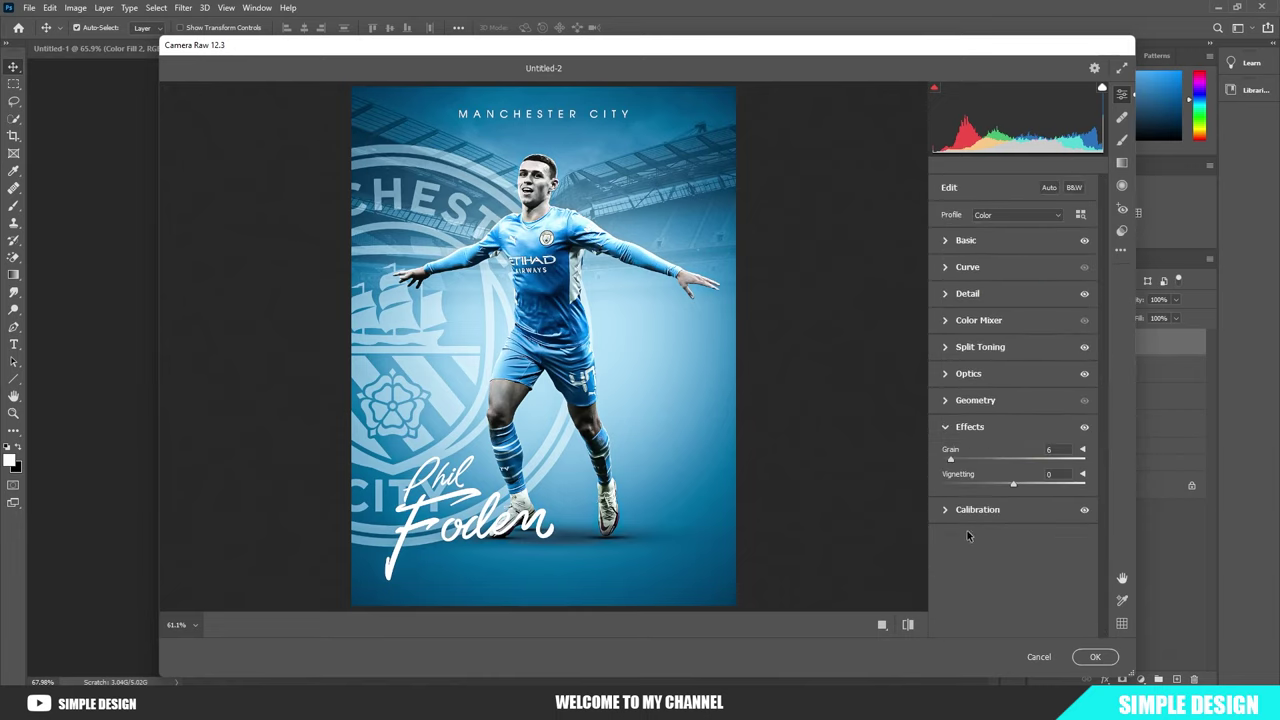
{"action": "left_click", "coordinate": [952, 511]}
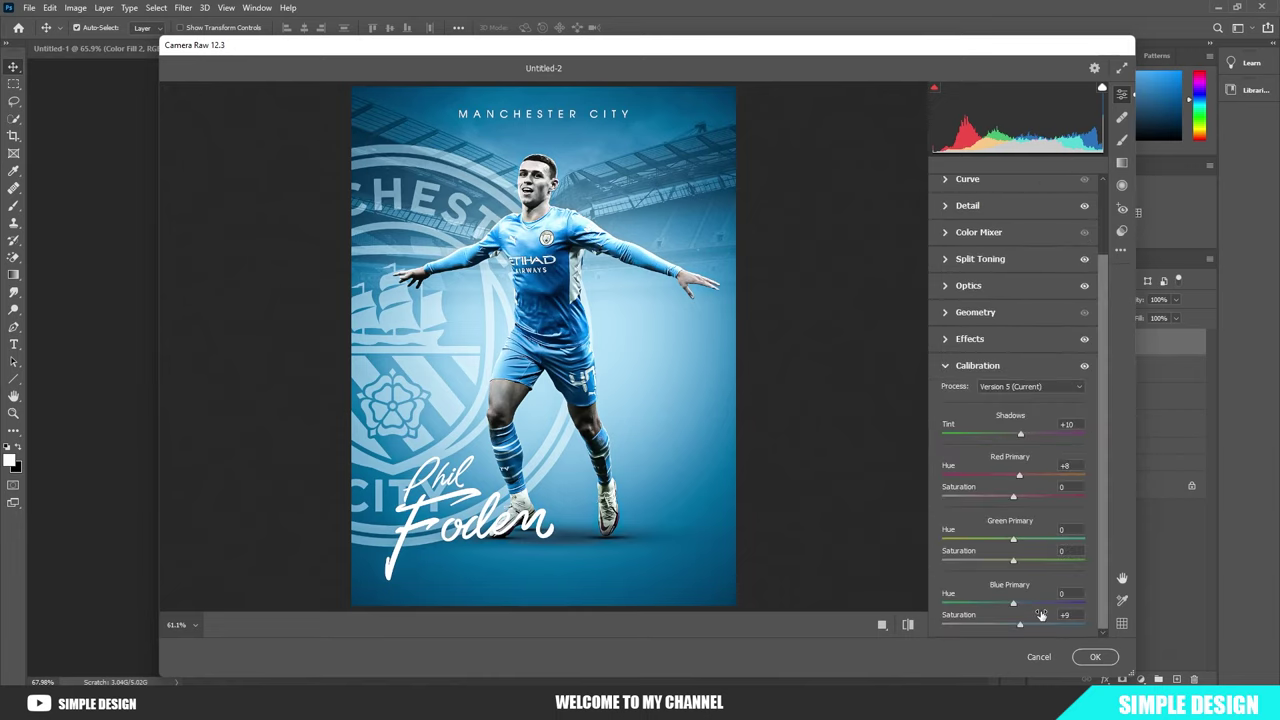
{"action": "left_click_drag", "start_coordinate": [1021, 627], "coordinate": [1019, 628]}
{"action": "left_click", "coordinate": [945, 262]}
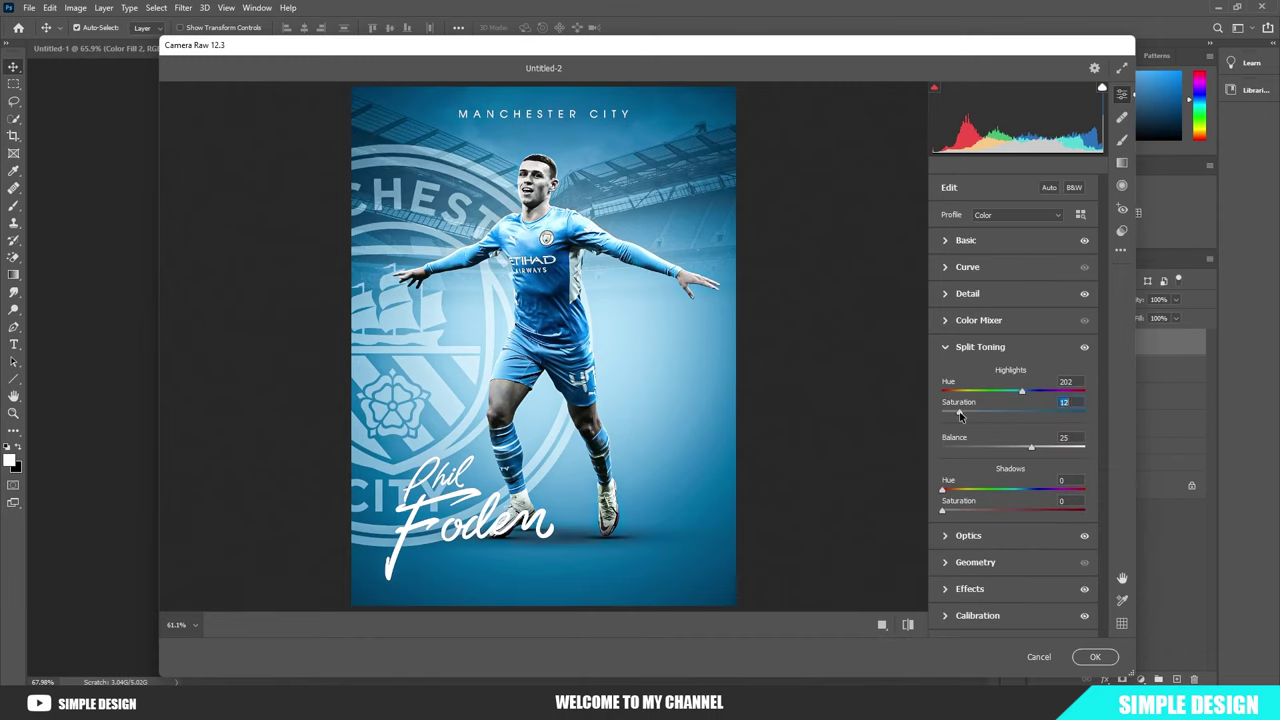
{"action": "left_click_drag", "start_coordinate": [960, 416], "coordinate": [949, 417]}
{"action": "left_click", "coordinate": [908, 624]}
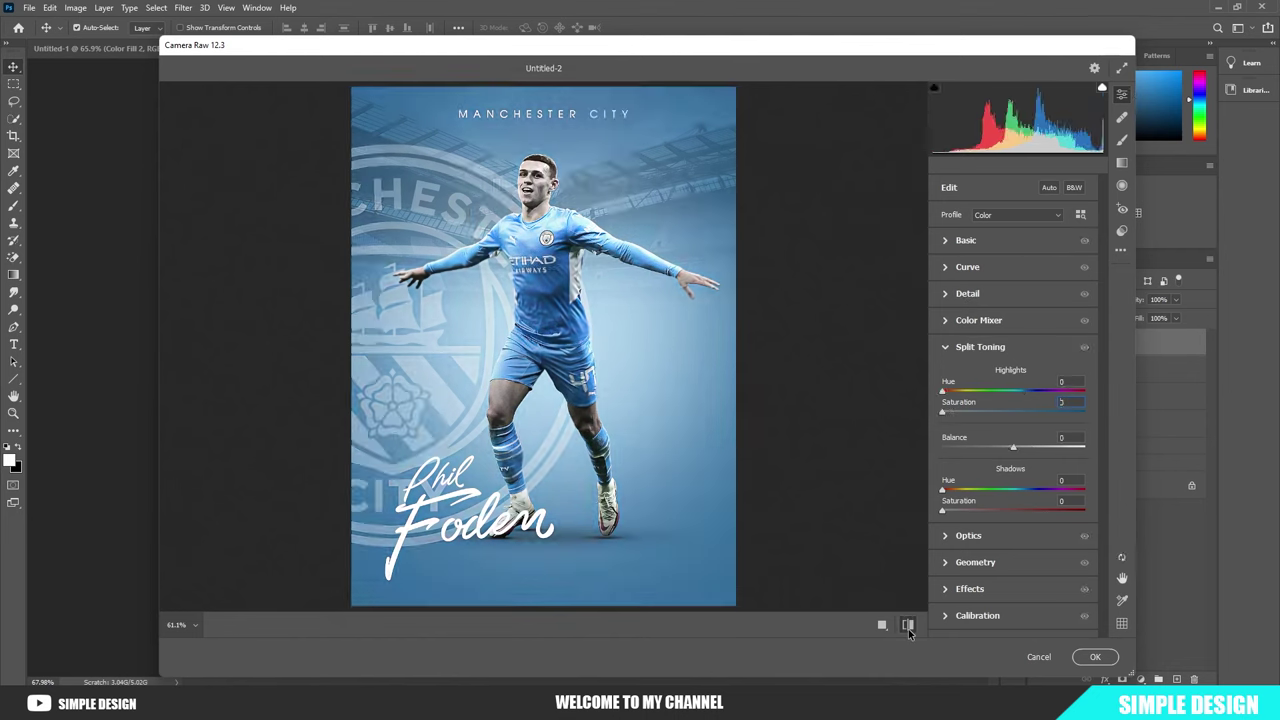
{"action": "left_click", "coordinate": [1092, 657]}
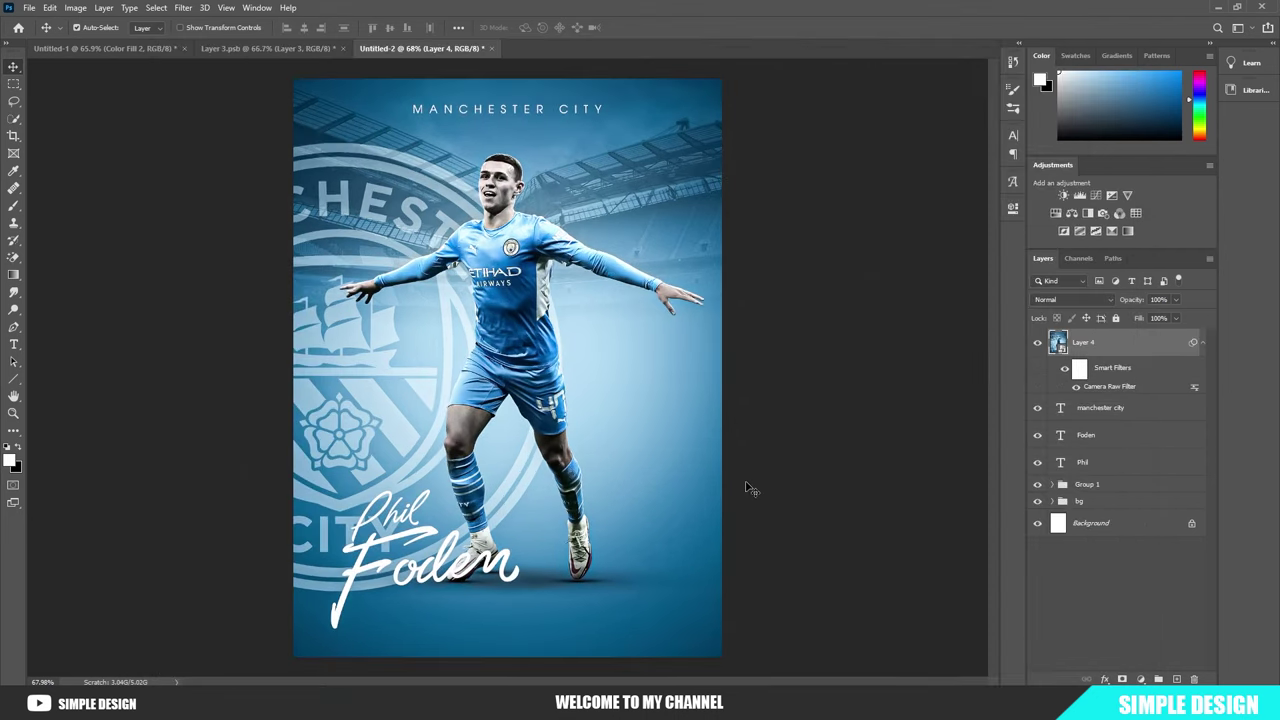
Step: Add a Color Lookup adjustment layer using the Fuji REALA 500D Kodak 2393 3DLUT
{"action": "left_click", "coordinate": [1150, 680]}
{"action": "left_click", "coordinate": [1175, 607]}
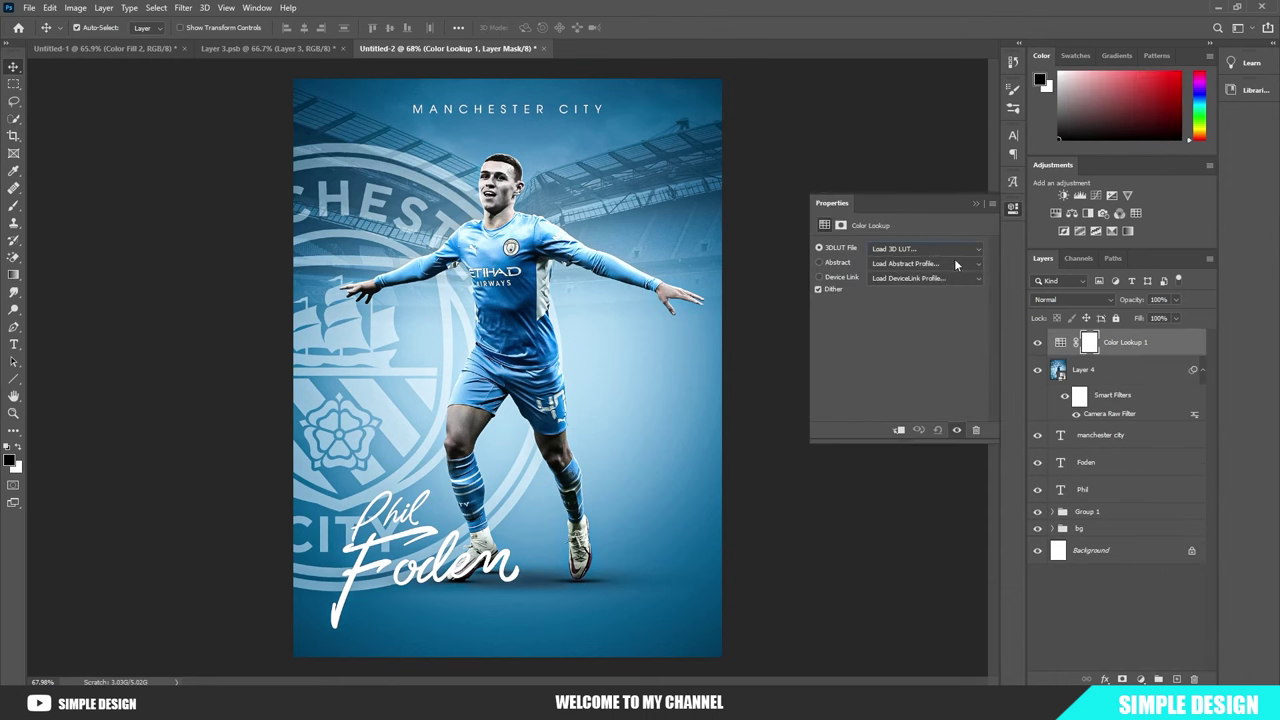
{"action": "left_click", "coordinate": [925, 248]}
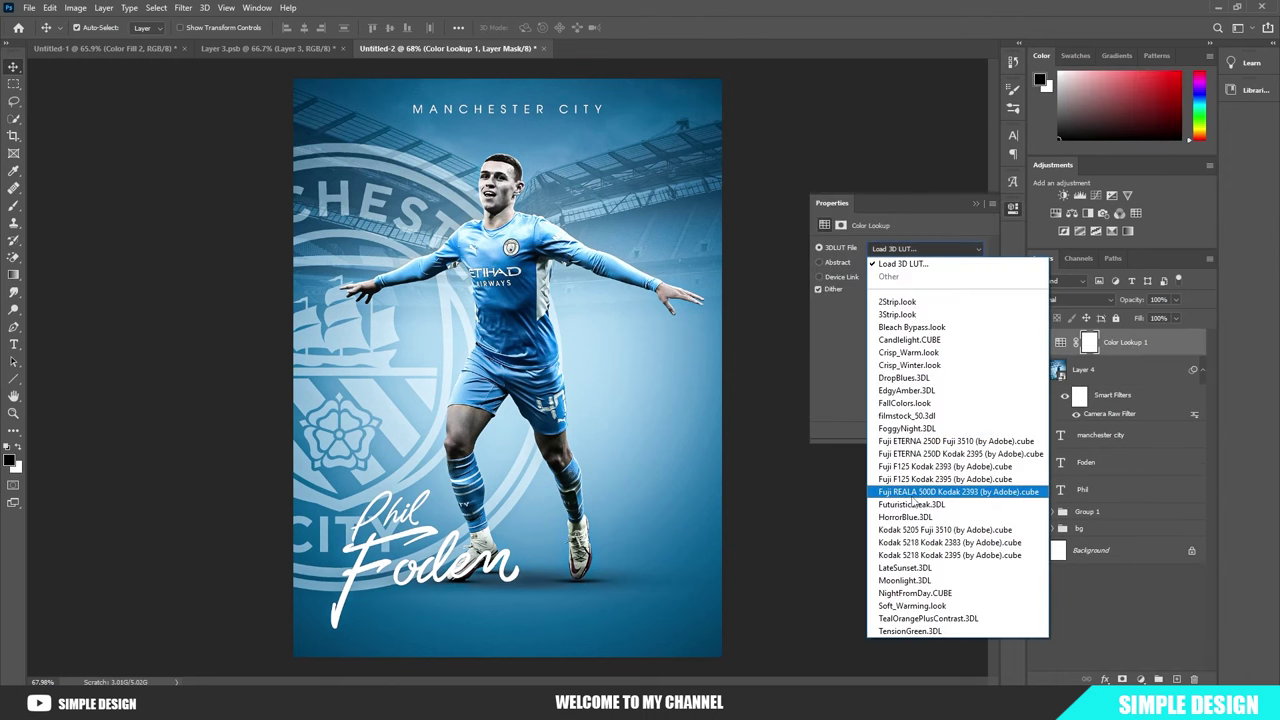
{"action": "left_click", "coordinate": [915, 492]}
{"action": "left_click", "coordinate": [977, 205]}
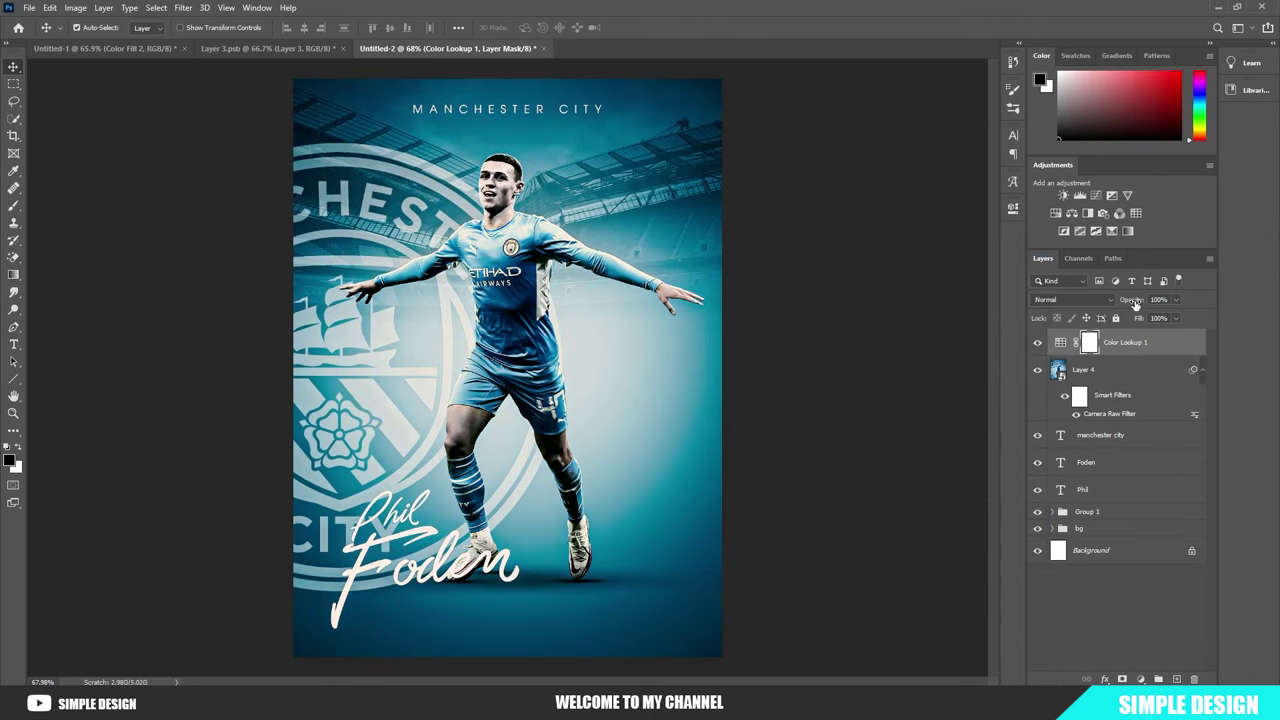
Step: Lower the lookup layer to 44% opacity in Normal mode, toggling it to compare
{"action": "mouse_move", "coordinate": [1133, 304]}
{"action": "left_mouse_down"}
{"action": "mouse_move", "coordinate": [1109, 306]}
{"action": "mouse_move", "coordinate": [1142, 303]}
{"action": "left_mouse_up"}
{"action": "left_click", "coordinate": [1070, 300]}
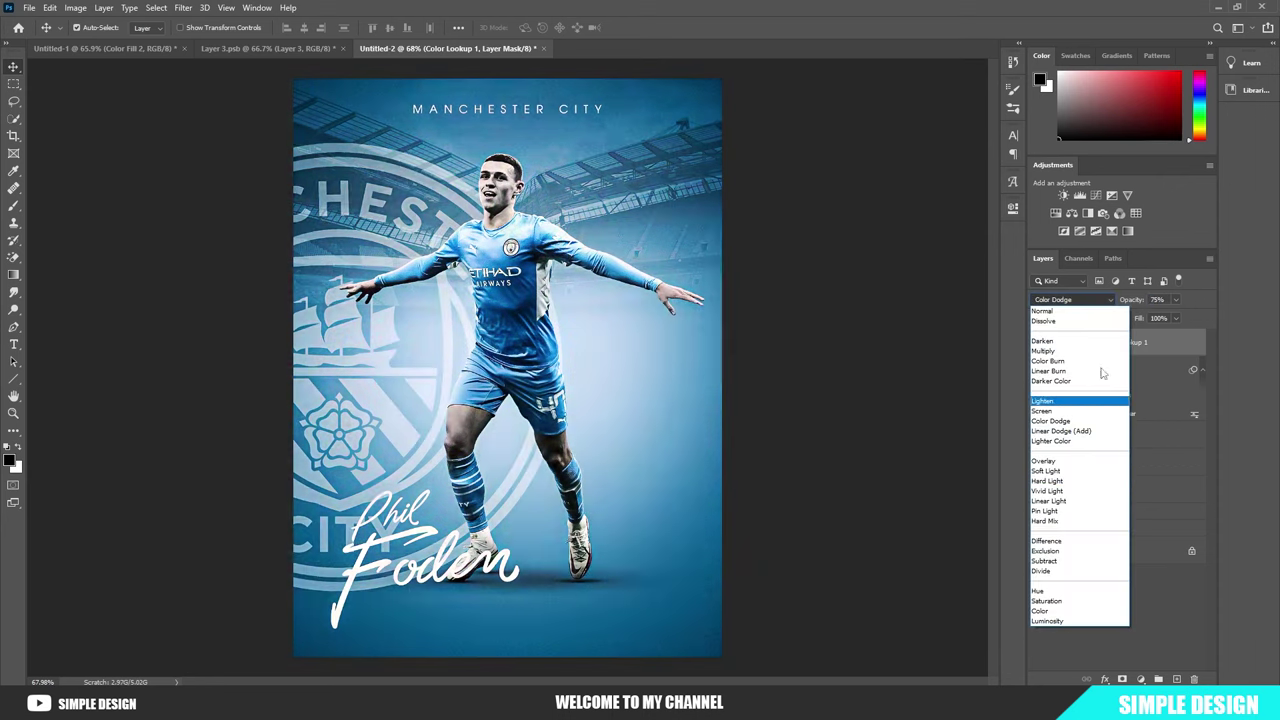
{"action": "left_click", "coordinate": [1080, 312]}
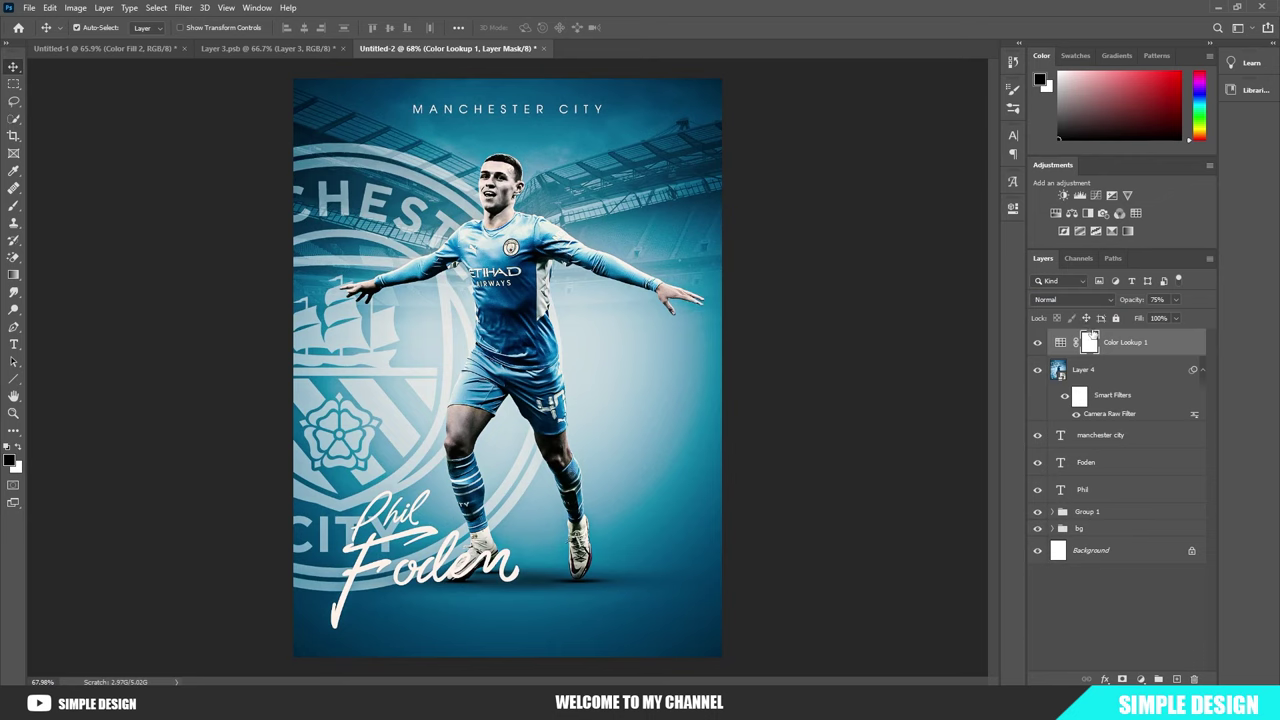
{"action": "left_click", "coordinate": [1037, 343]}
{"action": "left_click_drag", "start_coordinate": [1138, 304], "coordinate": [1094, 343]}
{"action": "left_click_drag", "start_coordinate": [1137, 304], "coordinate": [1127, 306]}
{"action": "left_click", "coordinate": [1037, 344]}
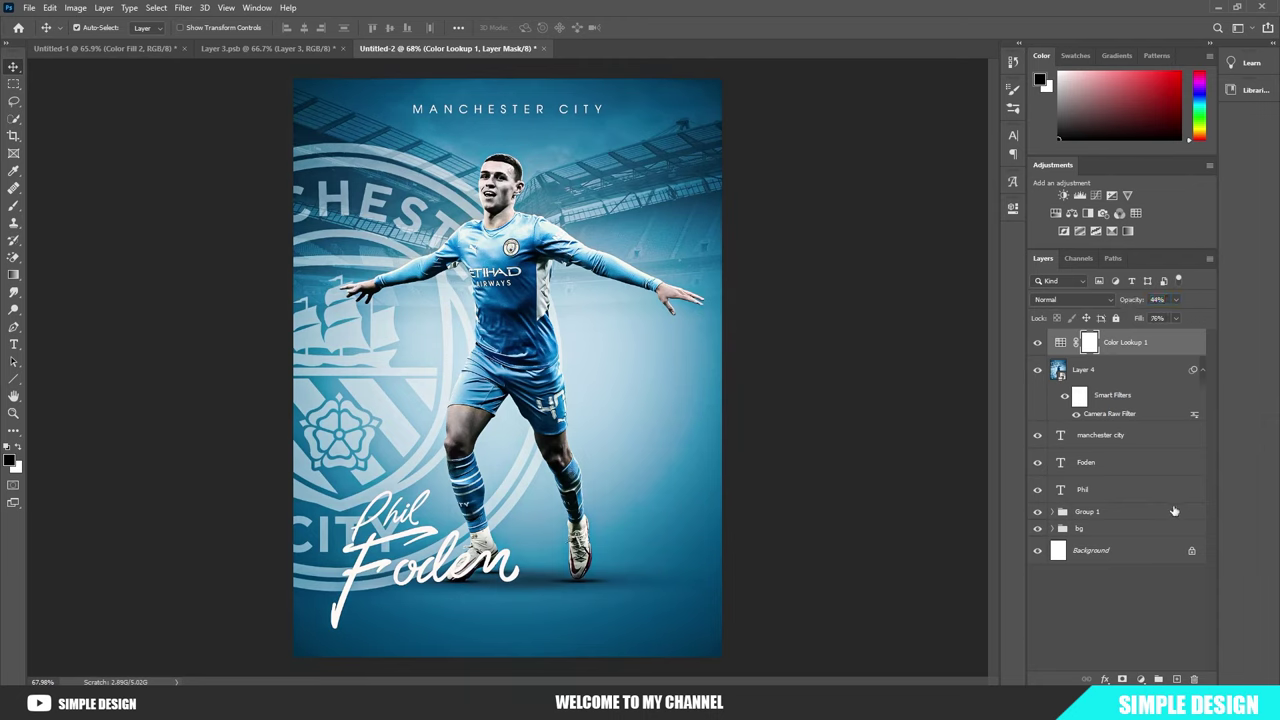
{"action": "left_click", "coordinate": [1136, 584]}
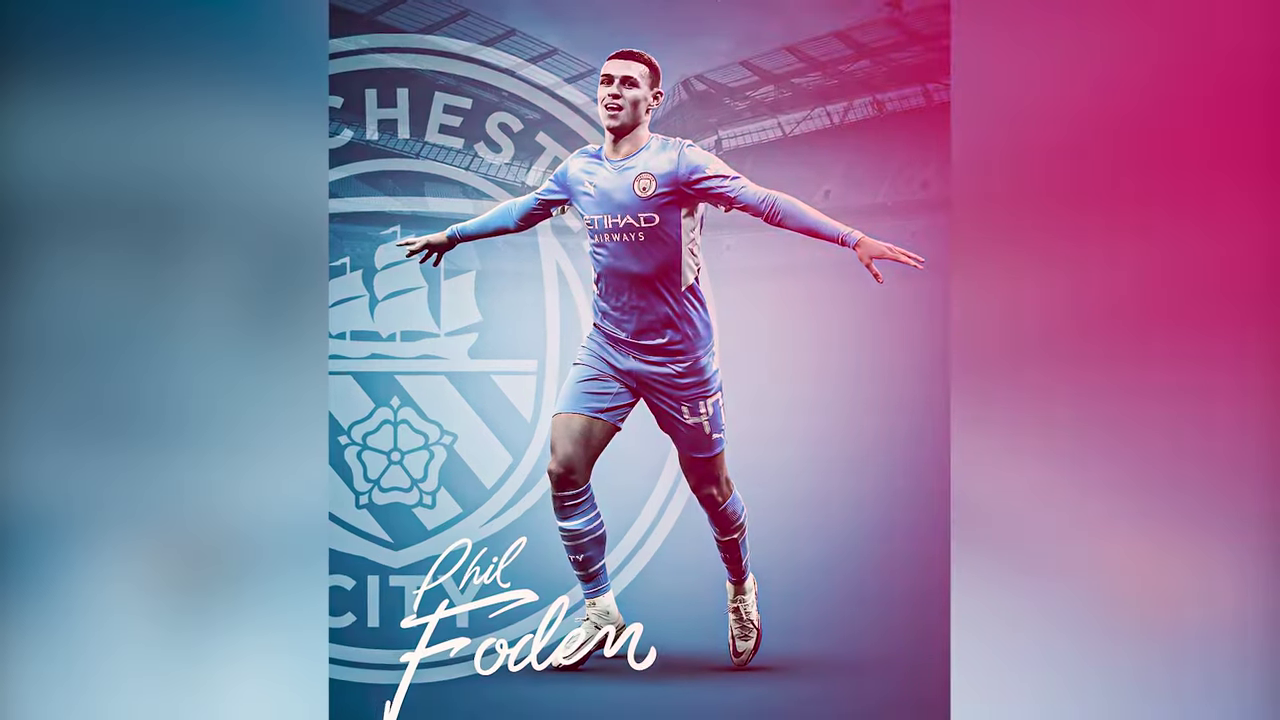